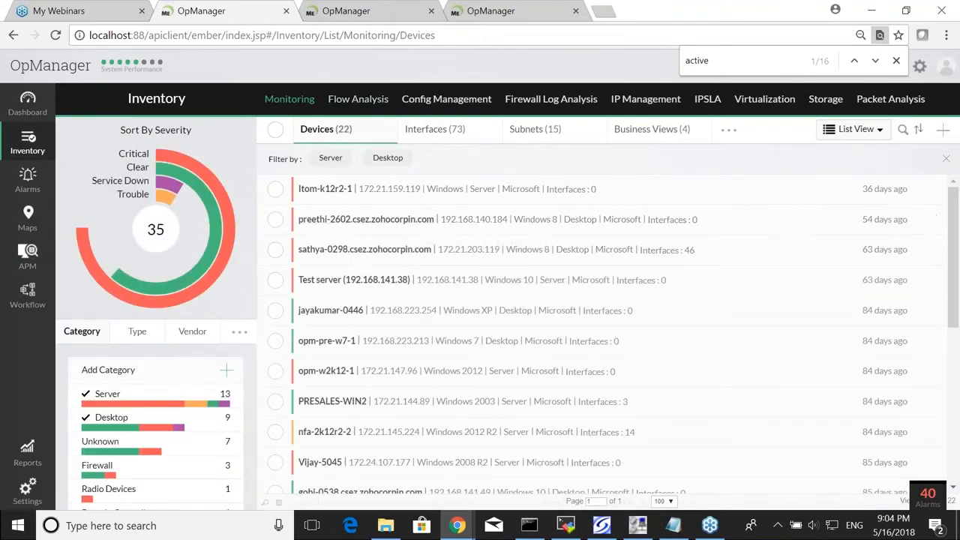
Open the Melab1.Melab1.itom.com router from the filtered inventory in the other OpManager instance and review its performance monitors
left_click(397, 12)
left_click(455, 13)
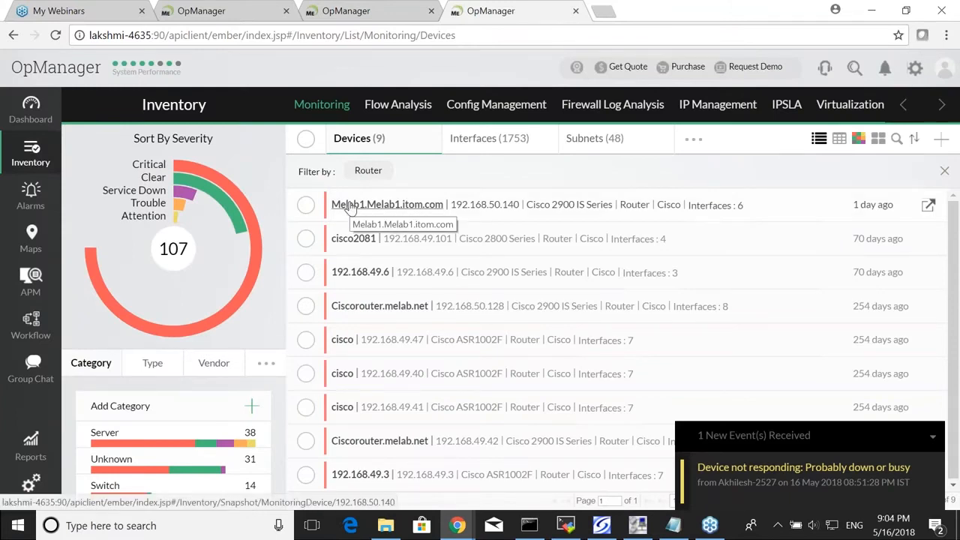
left_click(349, 206)
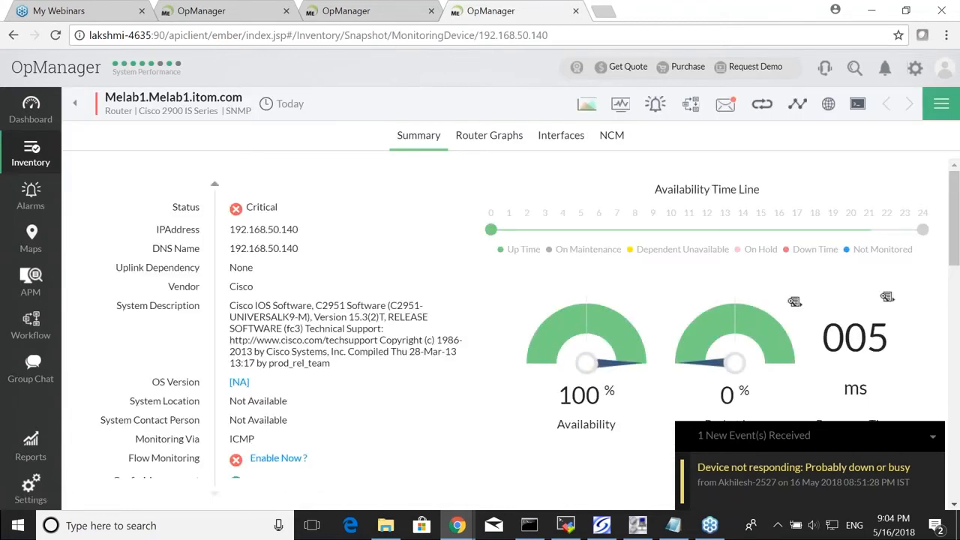
left_click(620, 109)
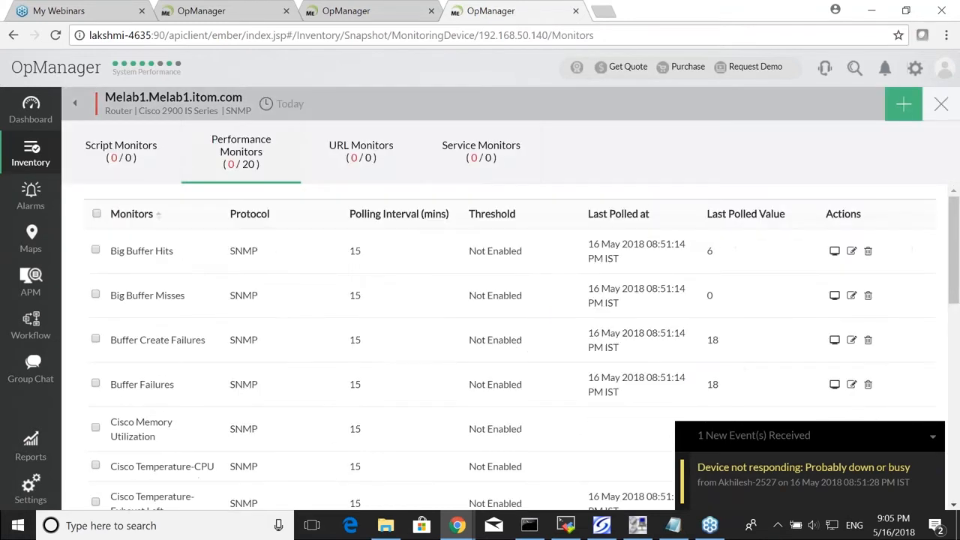
scroll(509, 345, "down", 2)
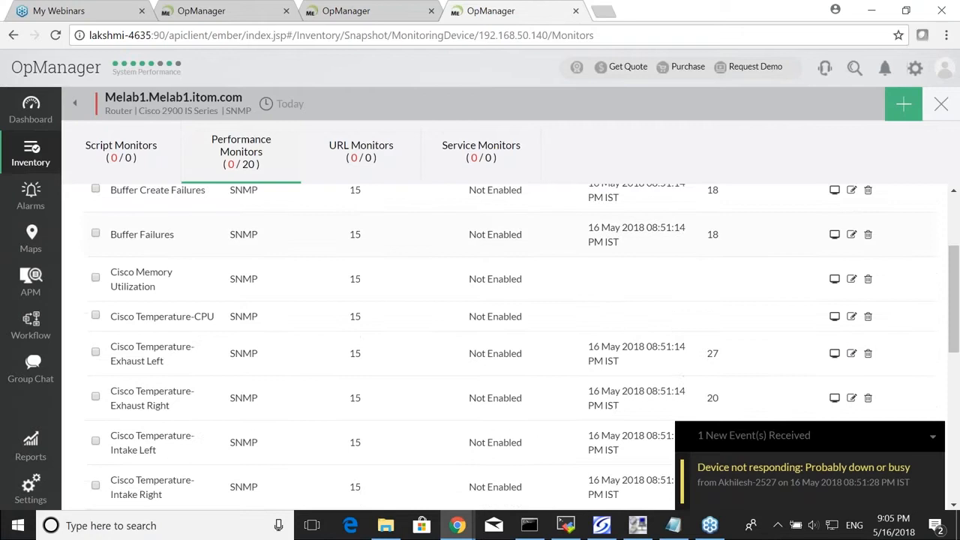
scroll(524, 344, "down", 4)
scroll(523, 345, "up", 4)
Load the Inventory page in a separate browser tab and go to the Device Template configuration settings there
right_click(32, 144)
left_click(77, 158)
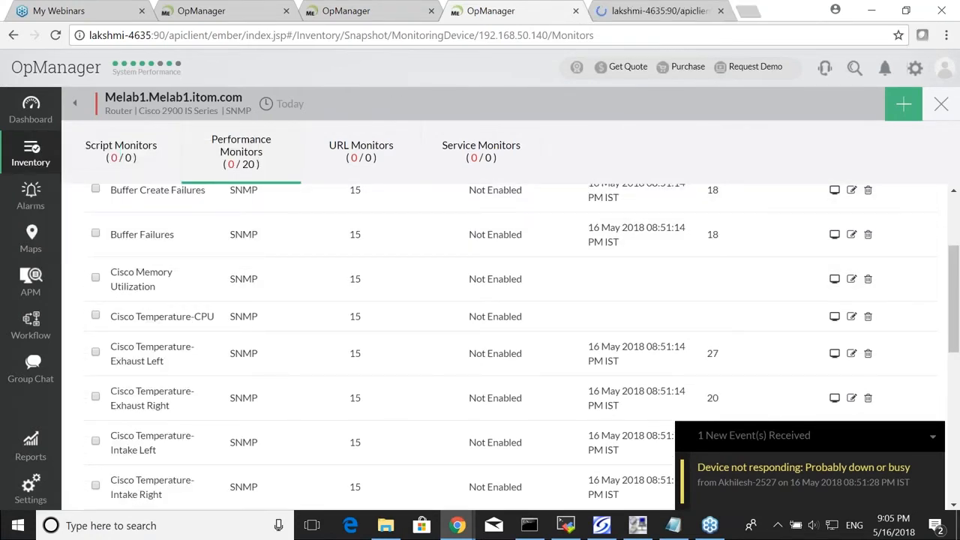
left_click(632, 12)
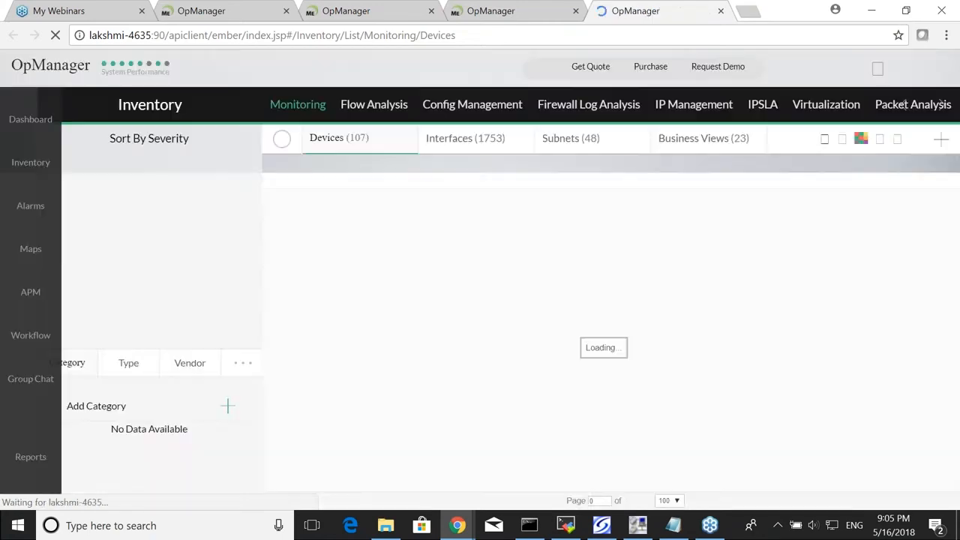
left_click(28, 485)
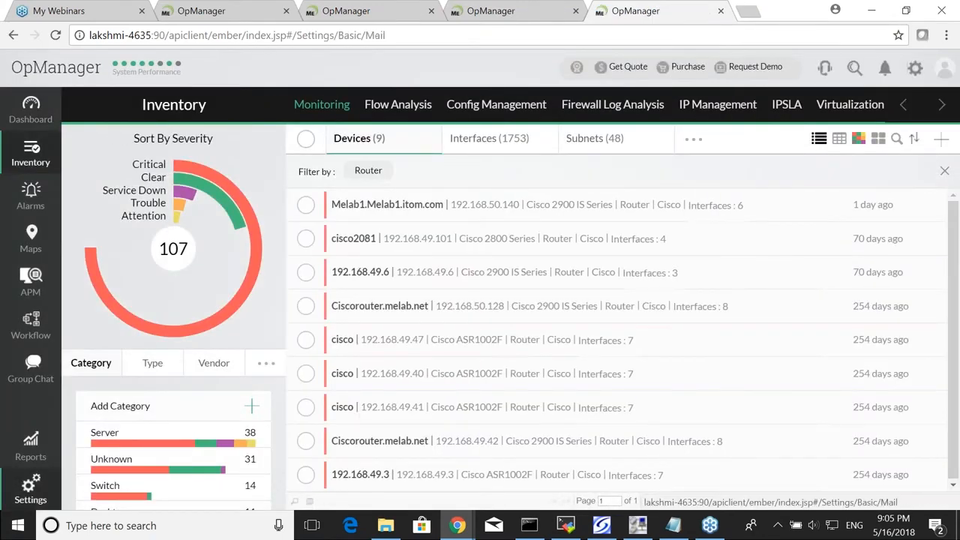
left_click(403, 112)
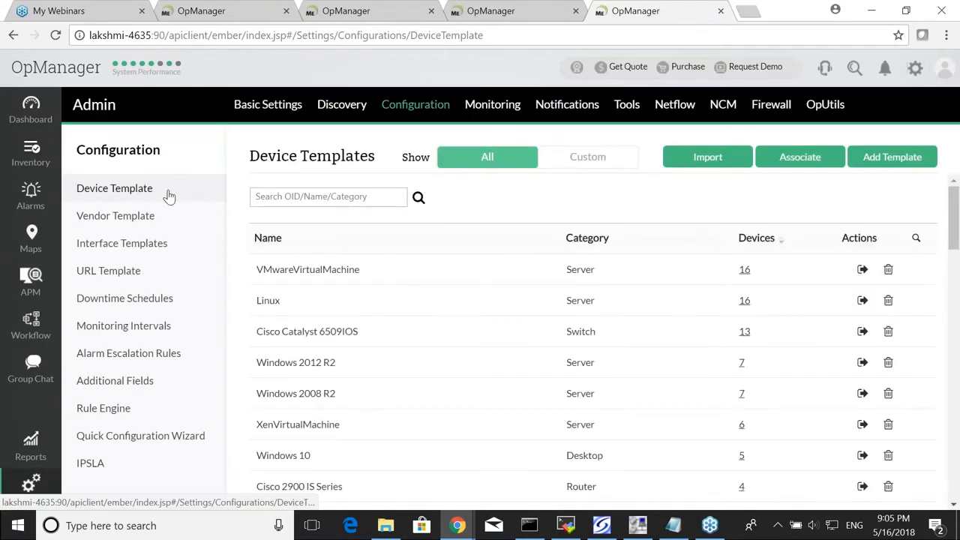
Search the device templates for "cisco" and open the Cisco Catalyst 6509IOS template
left_click(307, 194)
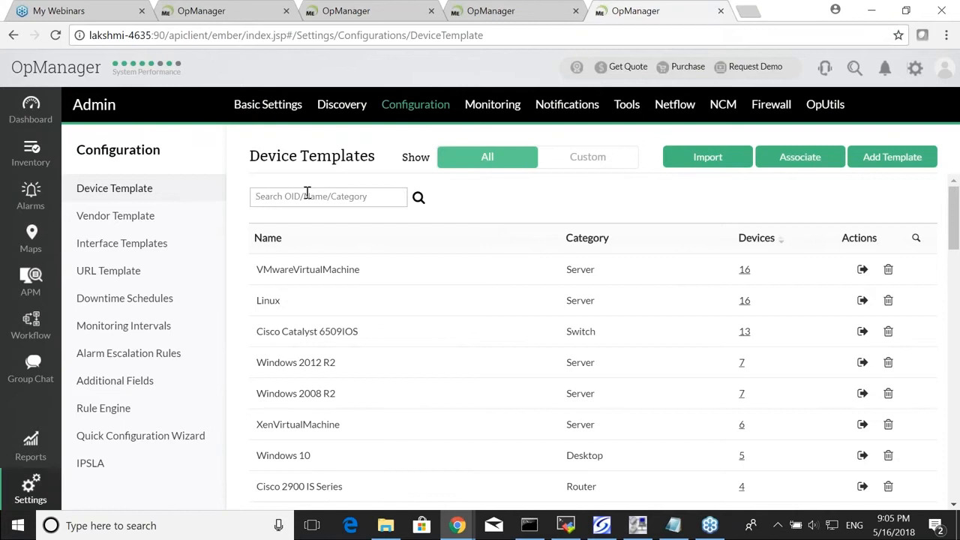
type("cisco")
key("Return")
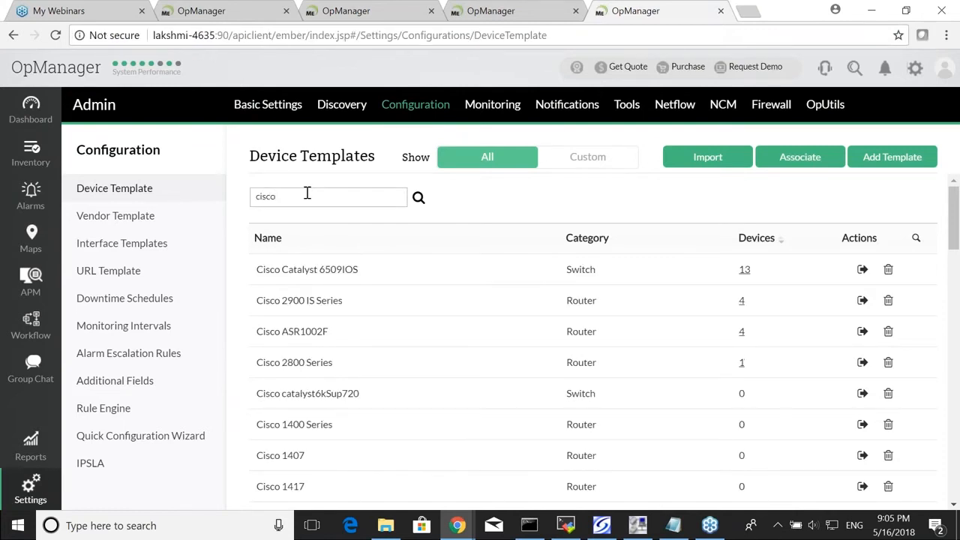
left_click(307, 270)
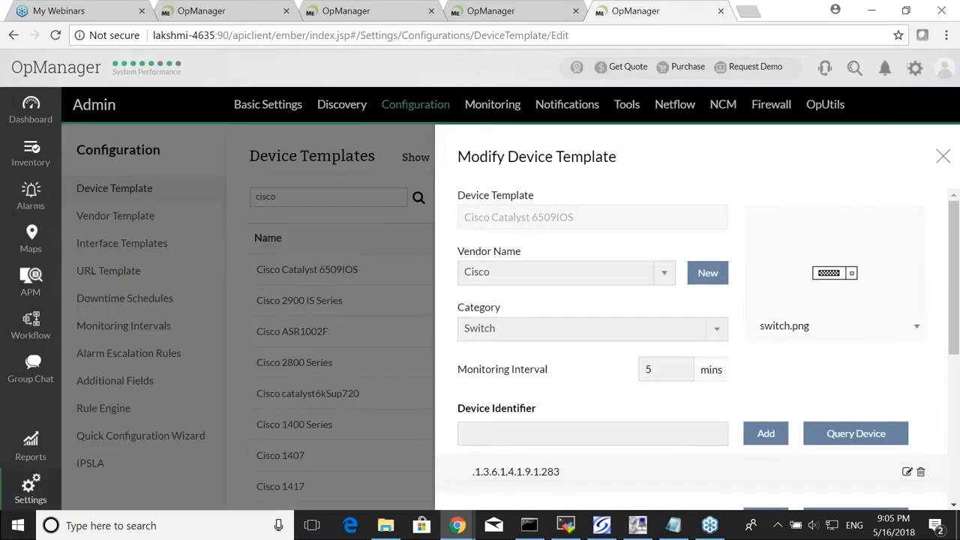
Examine the Cisco Catalyst 6509IOS template's device identifier, vendor, category, monitoring interval and associated monitors
scroll(667, 306, "down", 2)
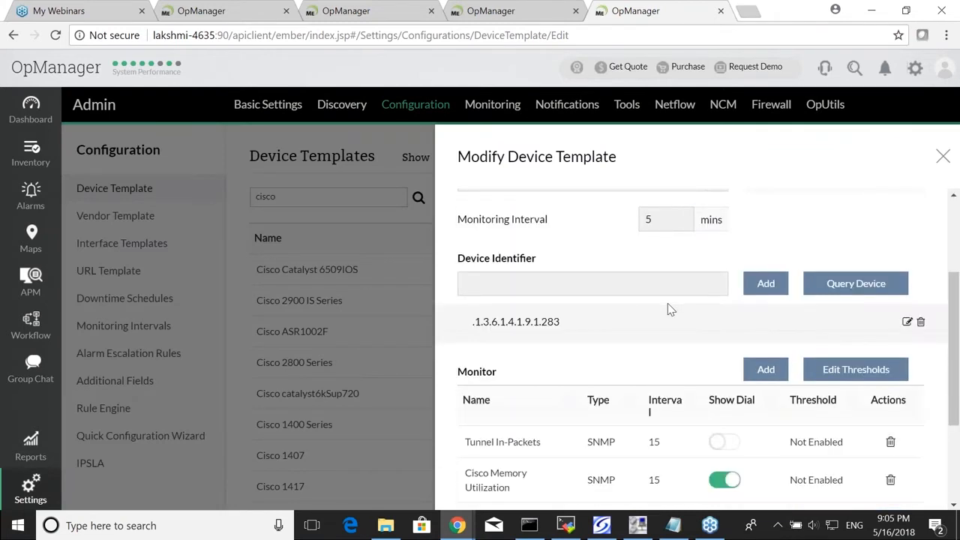
left_click_drag(555, 321, 472, 328)
scroll(528, 341, "up", 3)
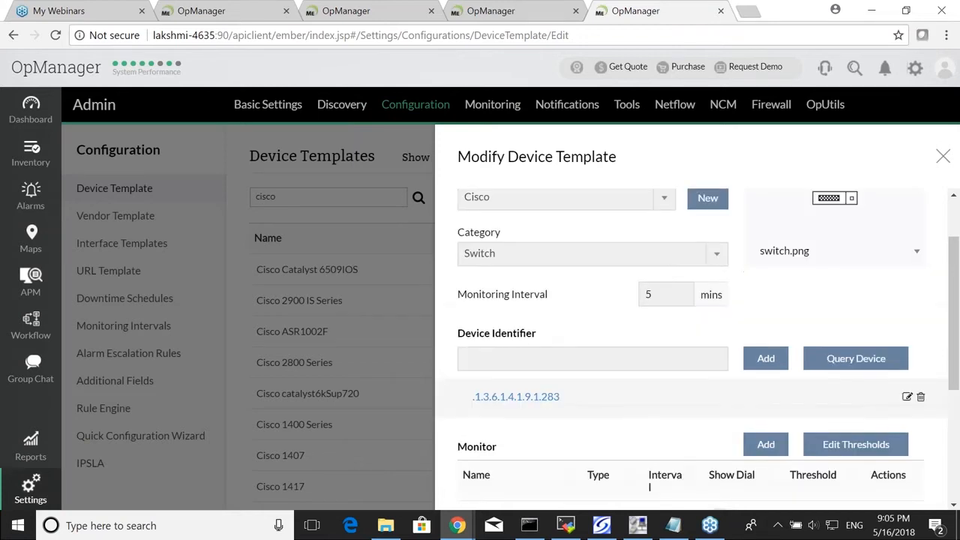
scroll(533, 345, "down", 1)
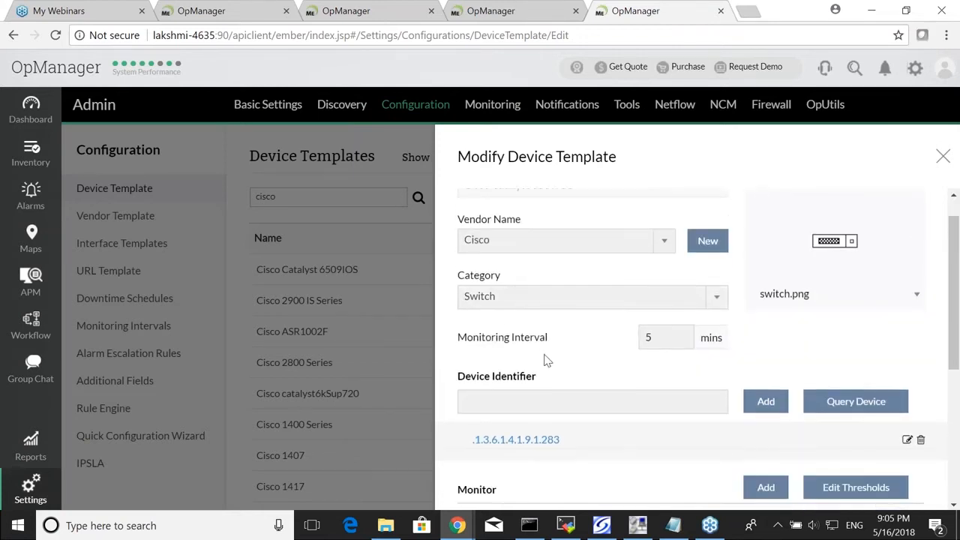
mouse_move(523, 396)
left_mouse_down()
mouse_move(500, 396)
mouse_move(517, 396)
left_mouse_up()
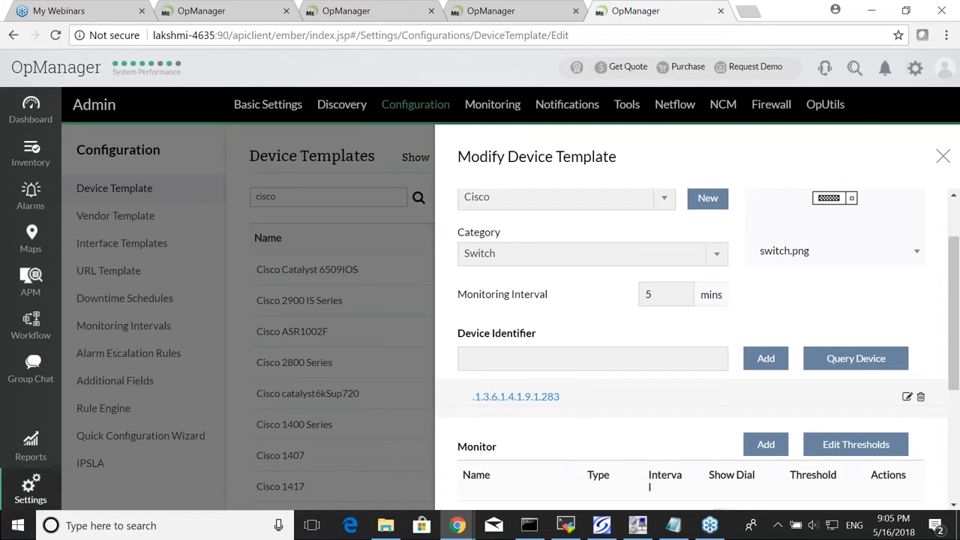
scroll(525, 375, "up", 1)
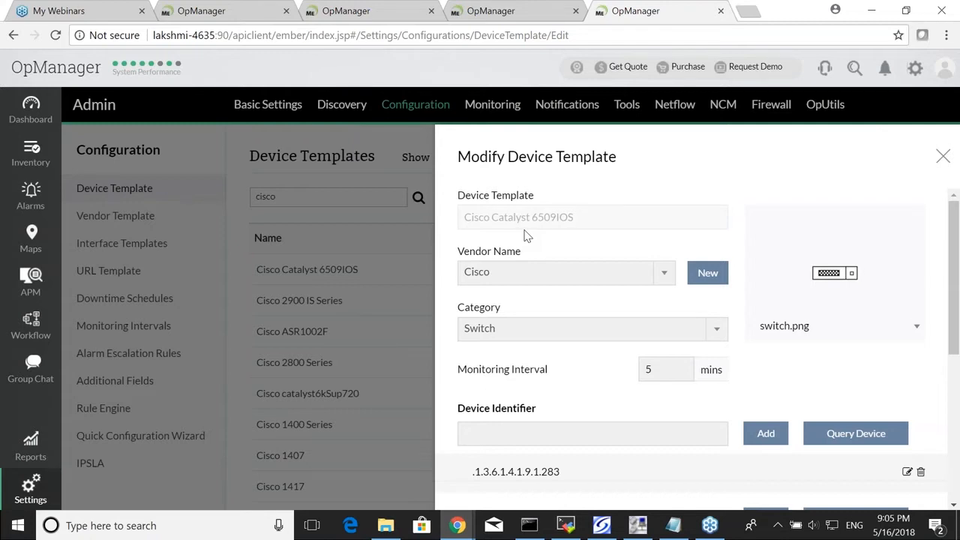
scroll(525, 233, "down", 1)
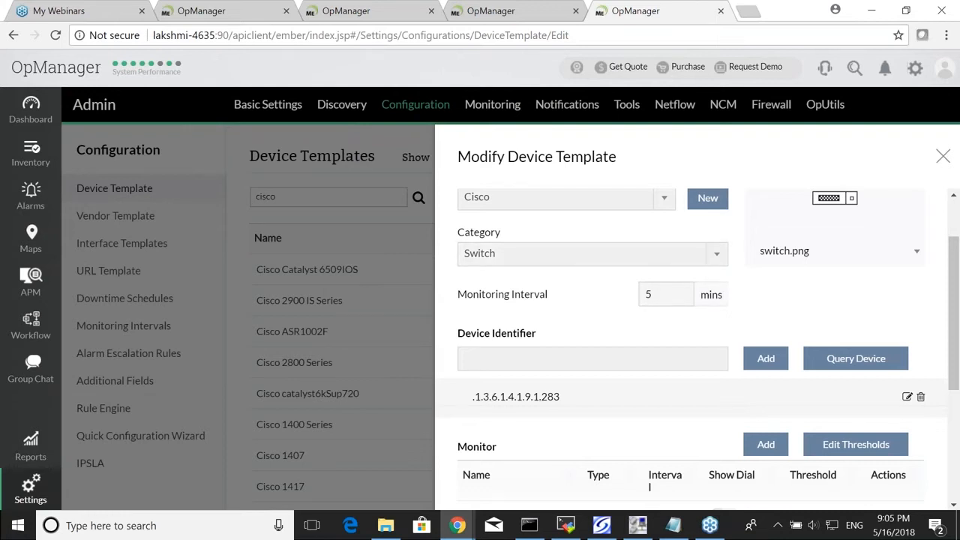
scroll(658, 300, "down", 2)
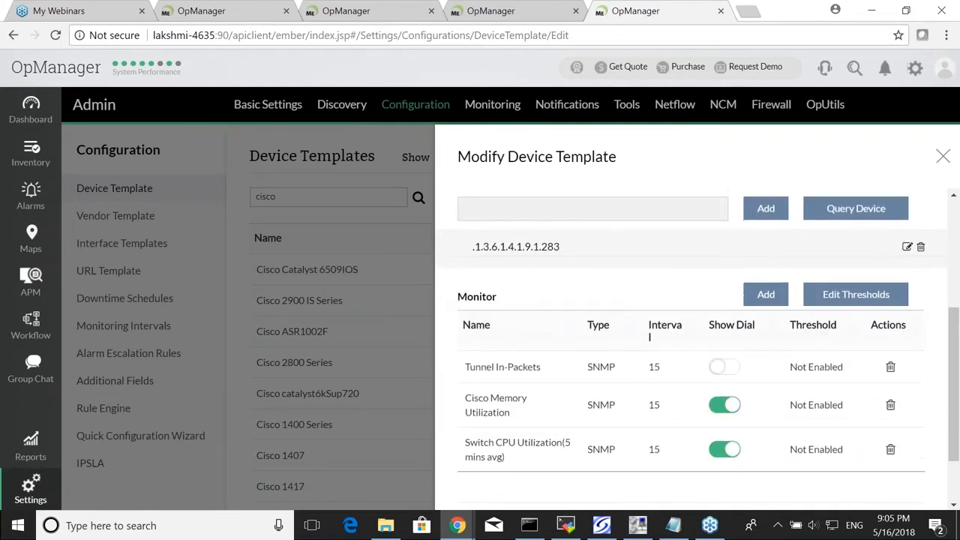
left_click_drag(455, 325, 919, 459)
left_click(923, 460)
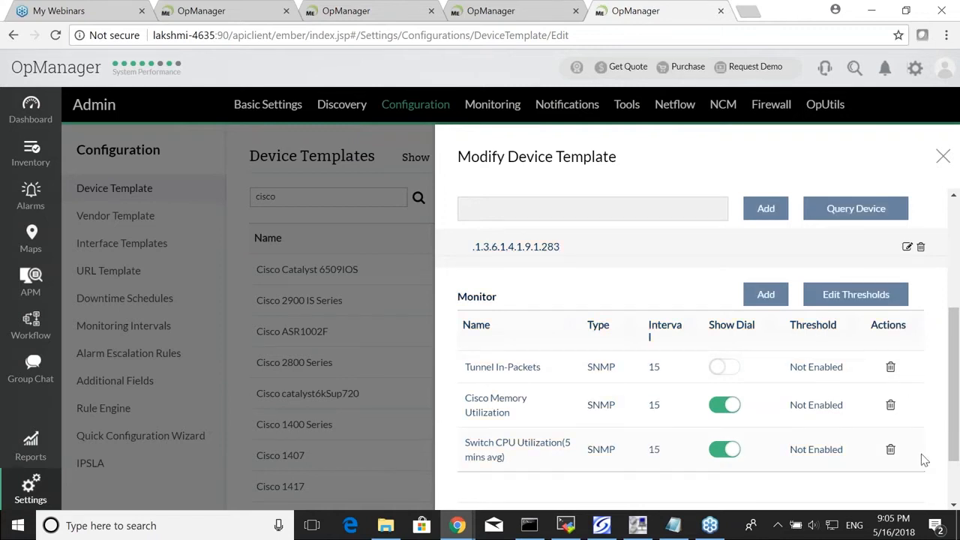
scroll(637, 465, "down", 1)
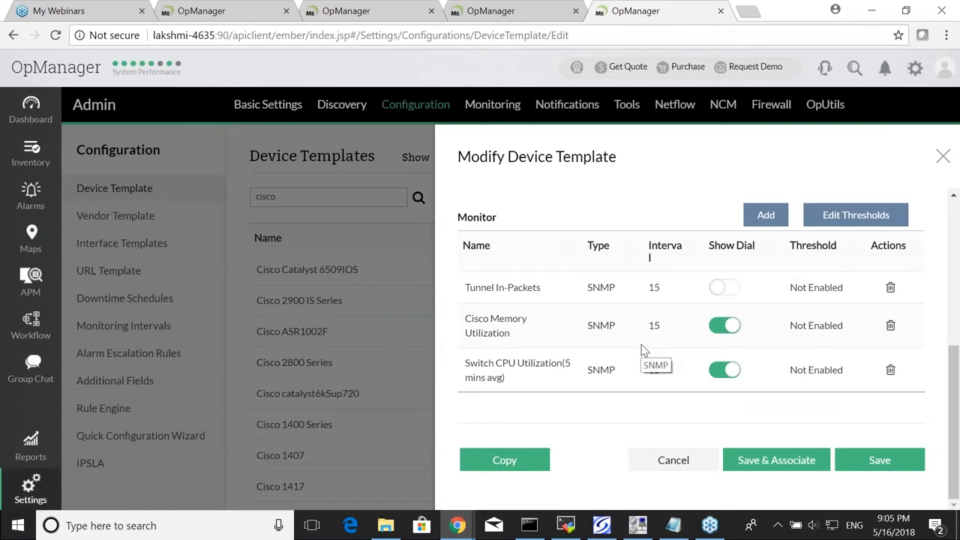
Review the monitors that can be added to the Cisco Catalyst 6509IOS template, then close the list without adding any
left_click(766, 215)
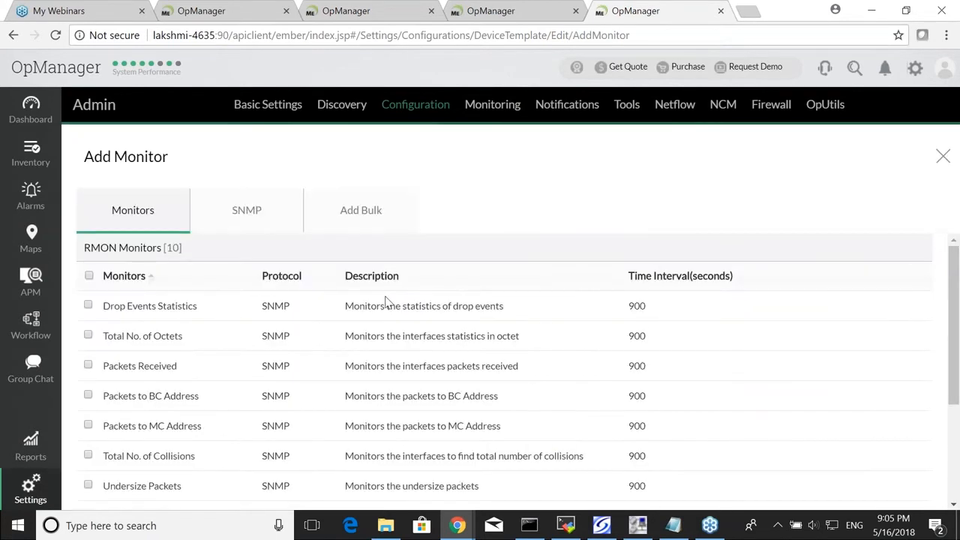
scroll(385, 300, "down", 5)
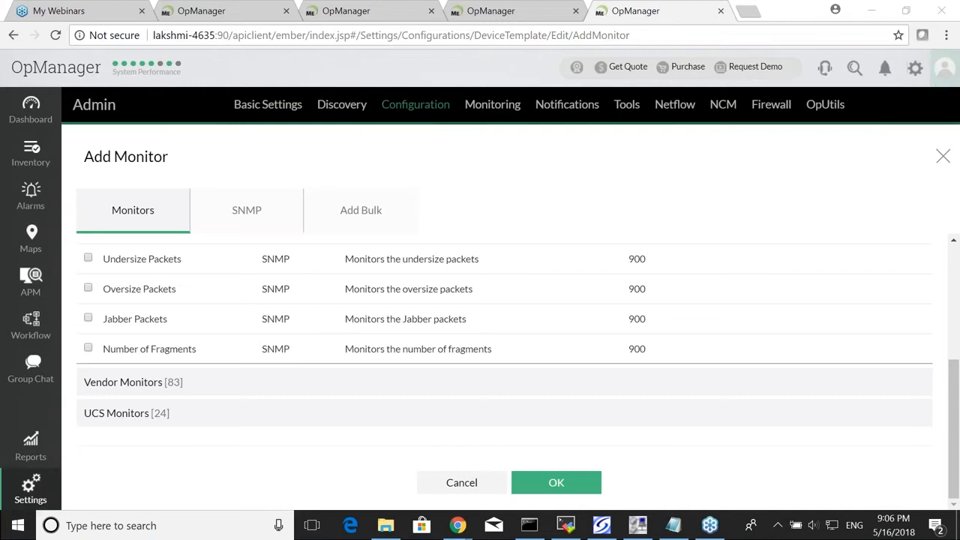
left_click(943, 156)
Return to the Melab1.Melab1.itom.com router's page and look through its full list of performance monitors
left_click(515, 12)
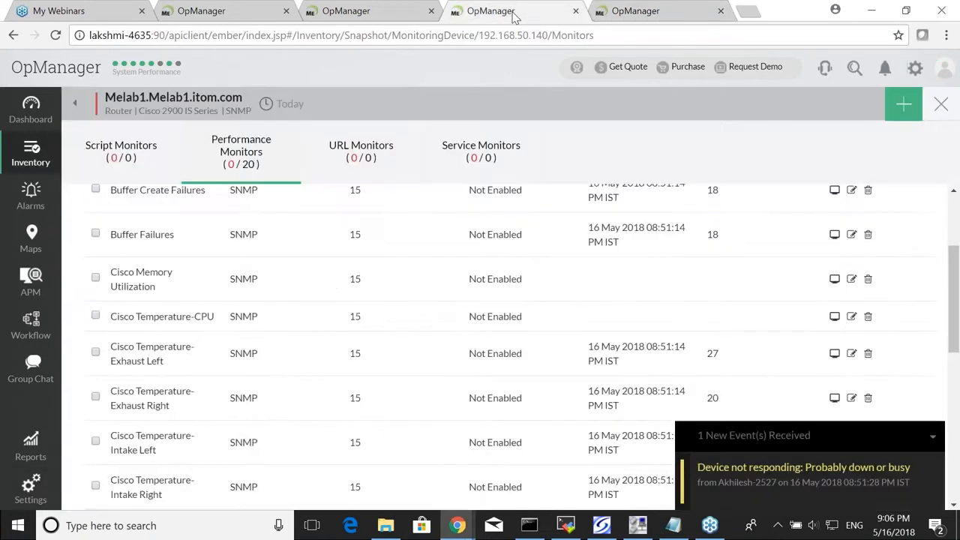
scroll(290, 242, "up", 3)
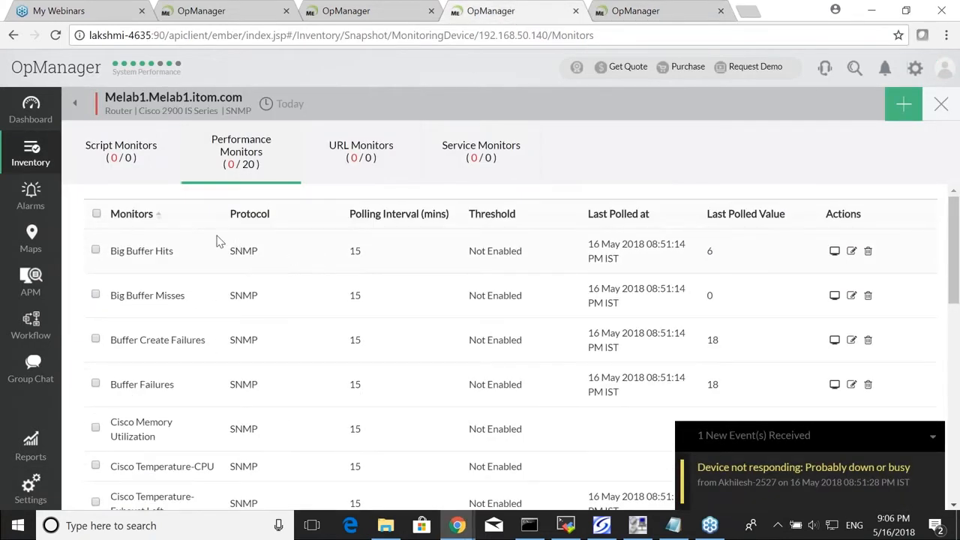
scroll(390, 254, "down", 8)
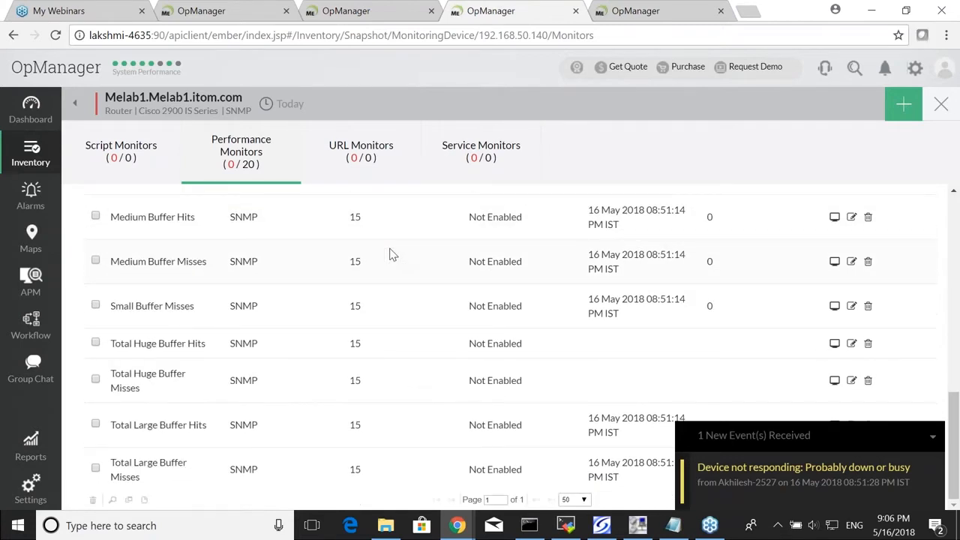
scroll(390, 254, "up", 8)
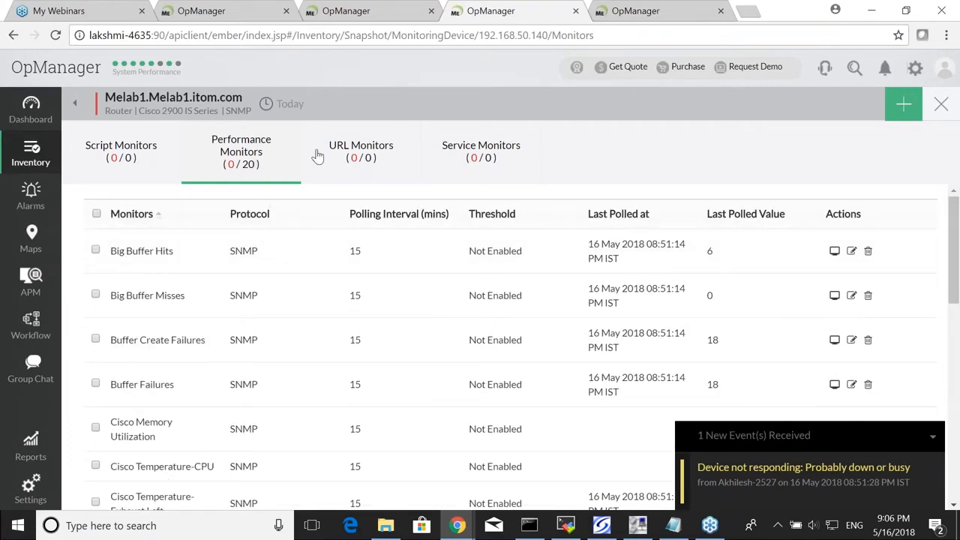
scroll(757, 306, "down", 2)
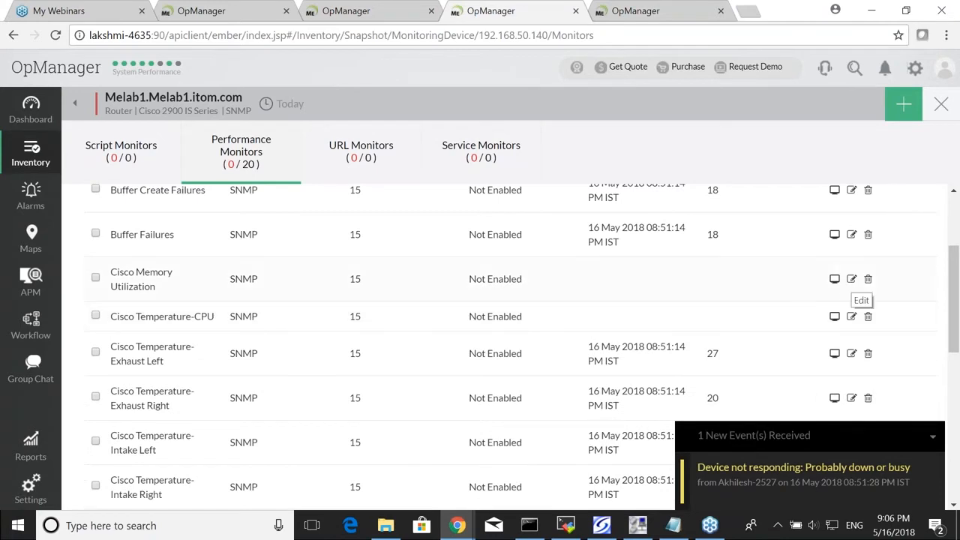
Open the router's Cisco Memory Utilization monitor for editing, inspect its threshold details and Attention condition choices, and close it unchanged
left_click(851, 278)
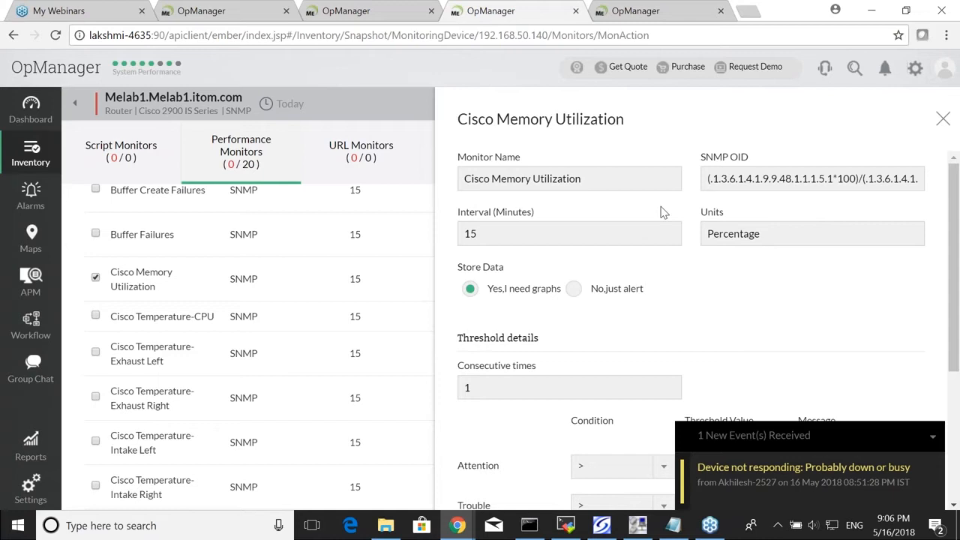
scroll(597, 345, "down", 2)
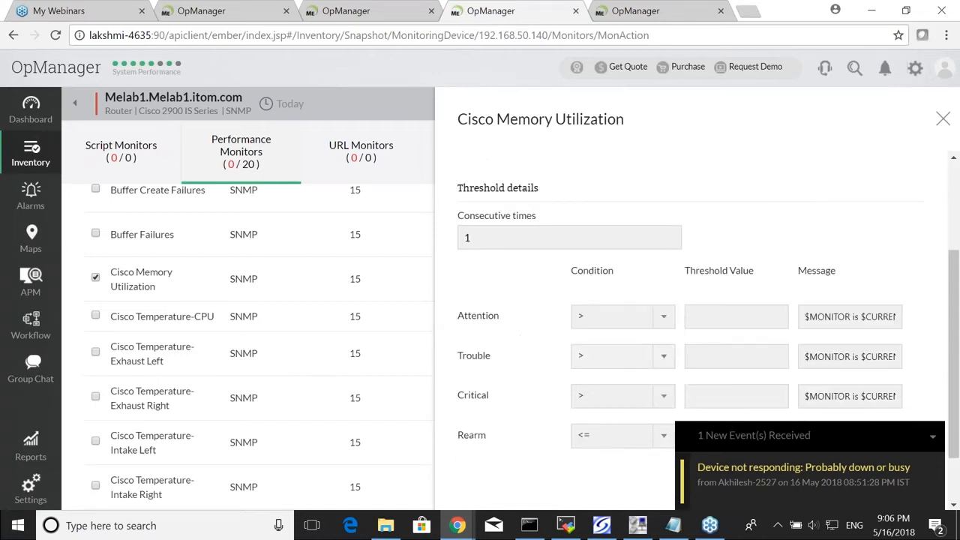
left_click(657, 321)
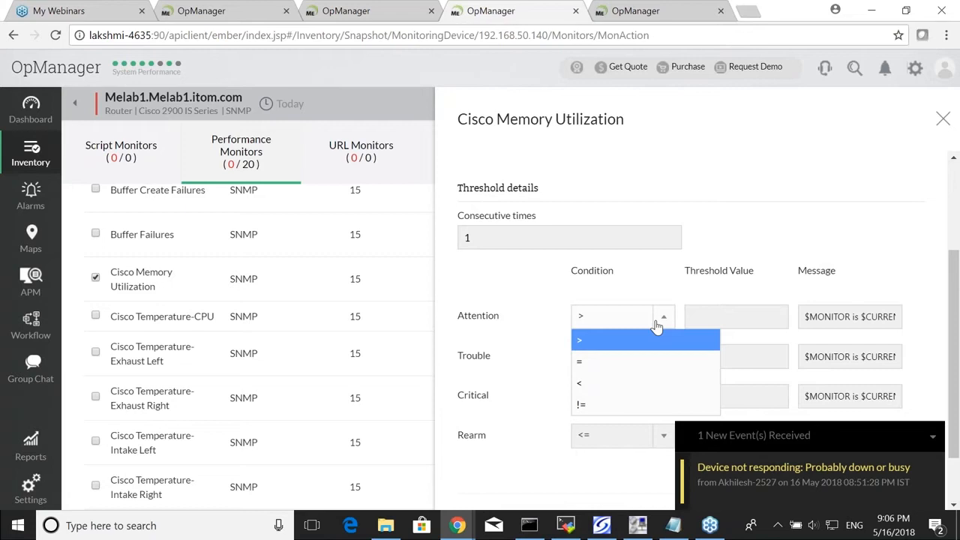
left_click(657, 325)
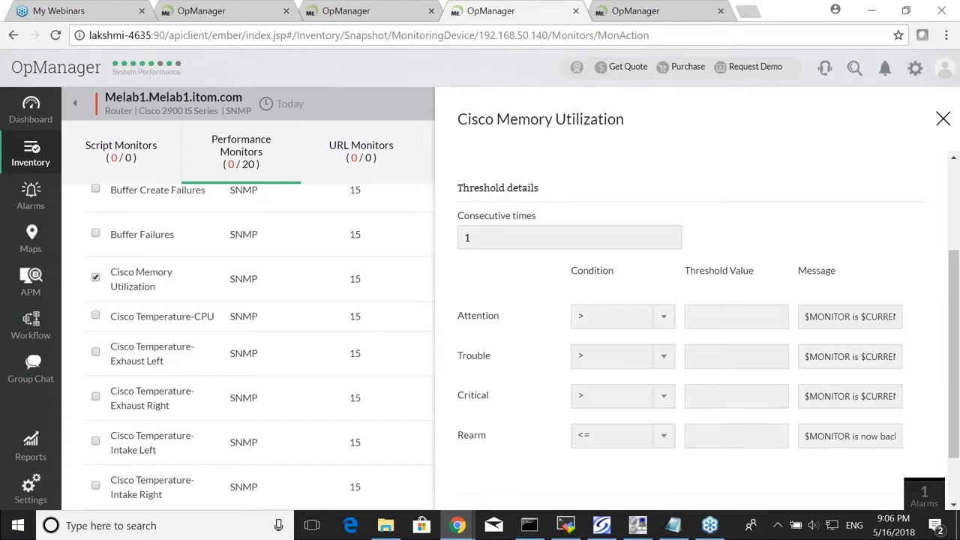
left_click(942, 118)
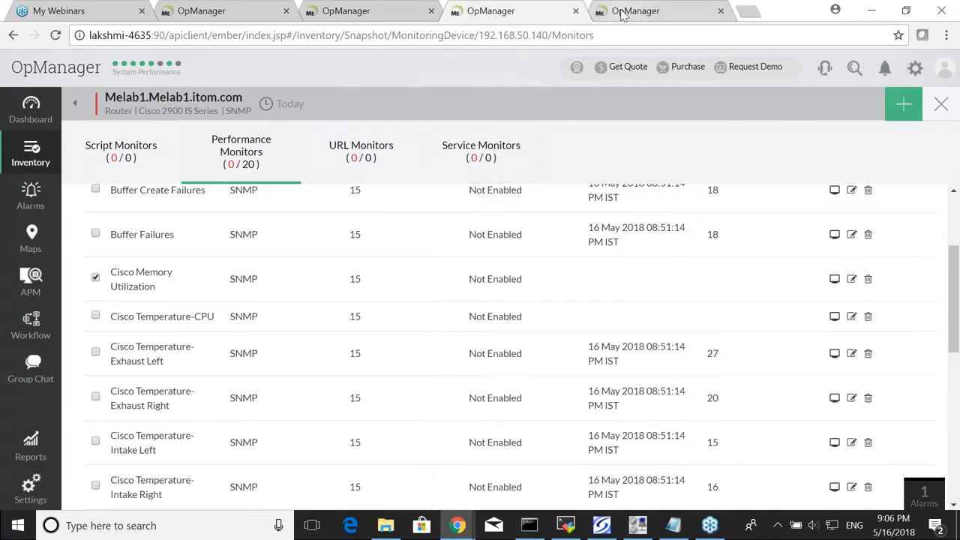
Switch back to the Cisco Catalyst 6509IOS template and review its monitor section and saving options
left_click(622, 13)
scroll(736, 278, "up", 4)
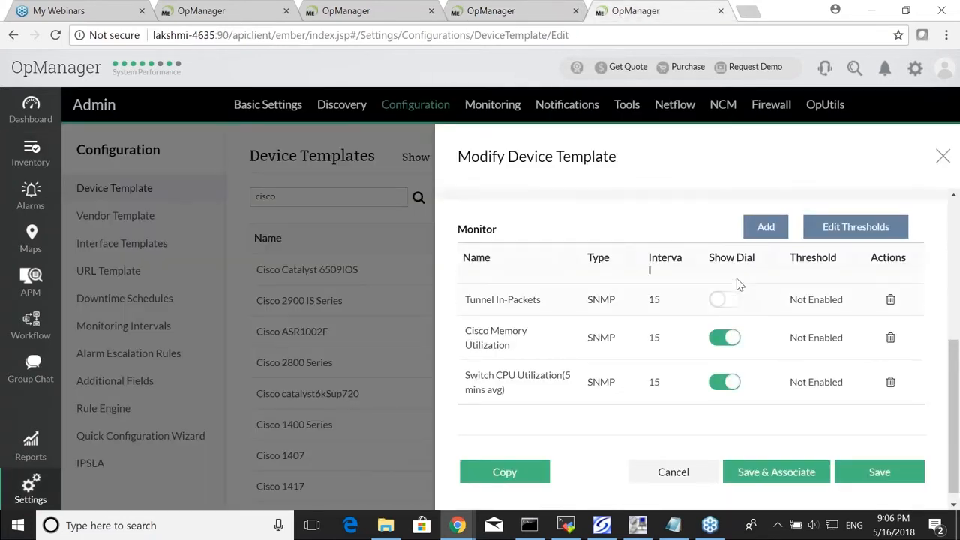
scroll(739, 272, "down", 3)
scroll(739, 273, "down", 2)
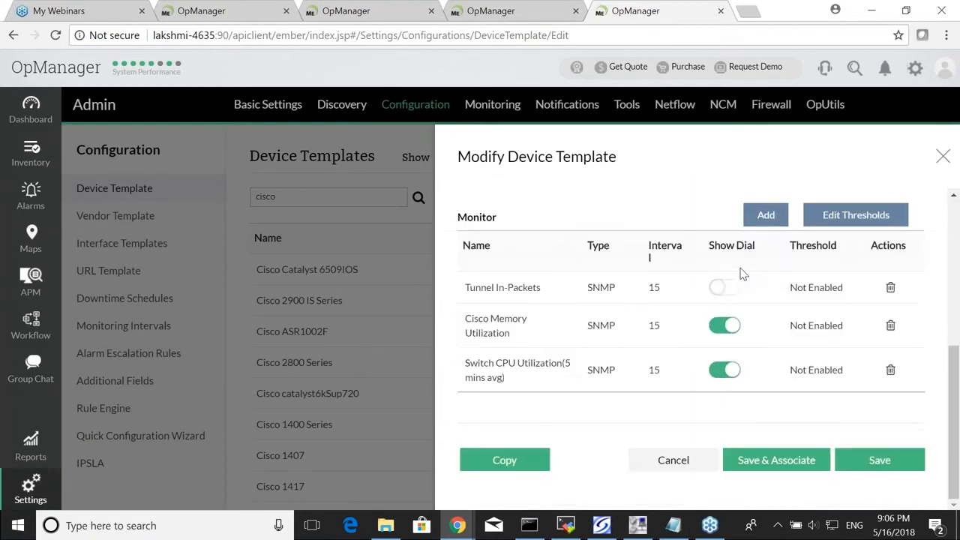
scroll(741, 273, "up", 2)
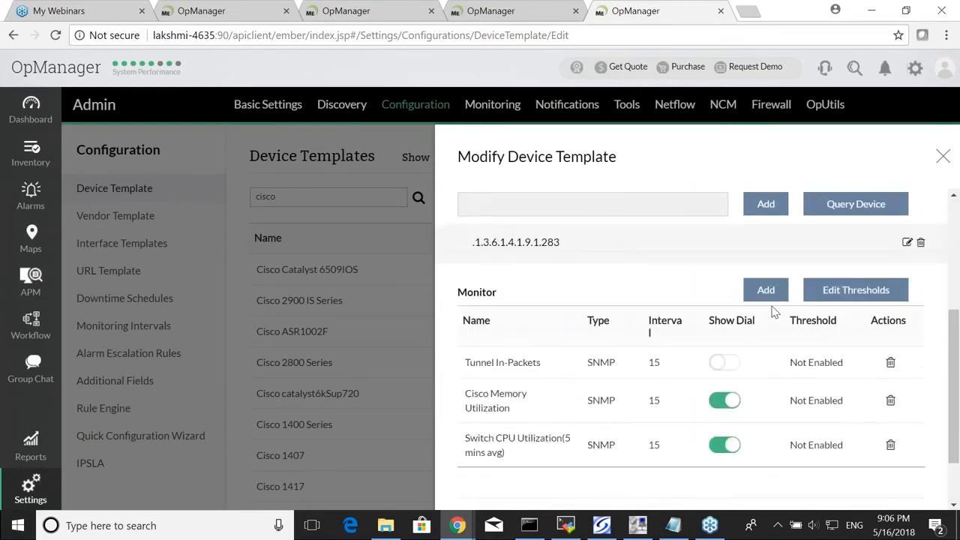
Review the threshold settings for the Cisco Catalyst 6509IOS template's monitors and accept them without entering any values
left_click(832, 291)
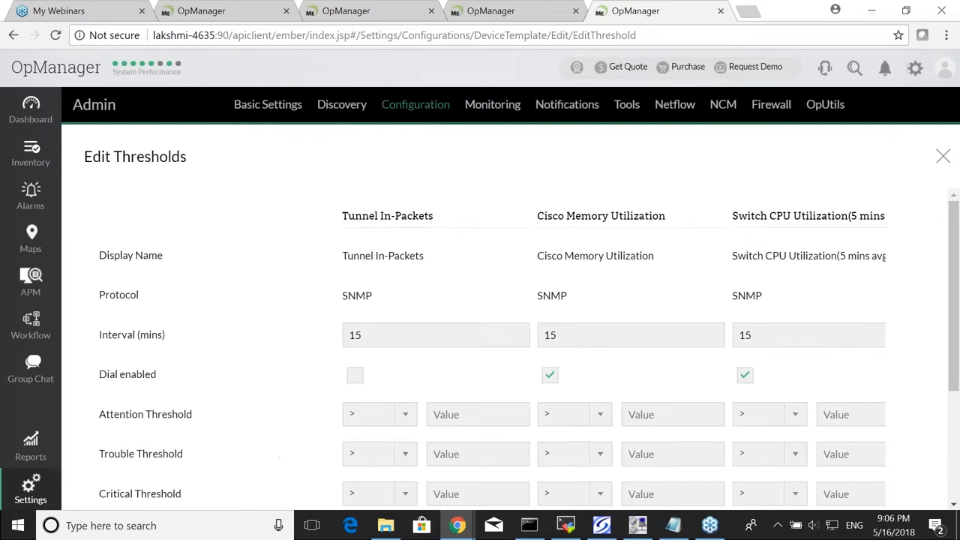
scroll(833, 291, "down", 2)
scroll(832, 291, "up", 2)
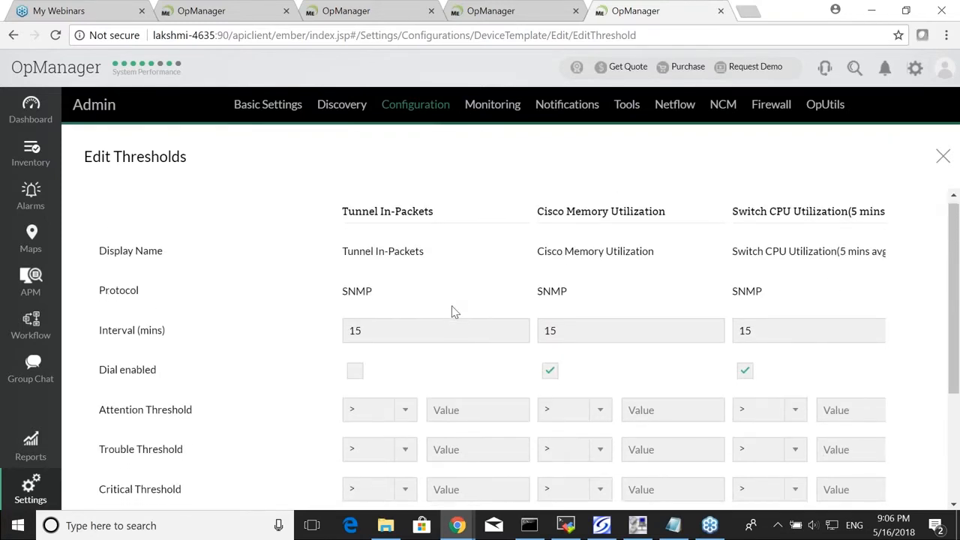
scroll(450, 310, "down", 3)
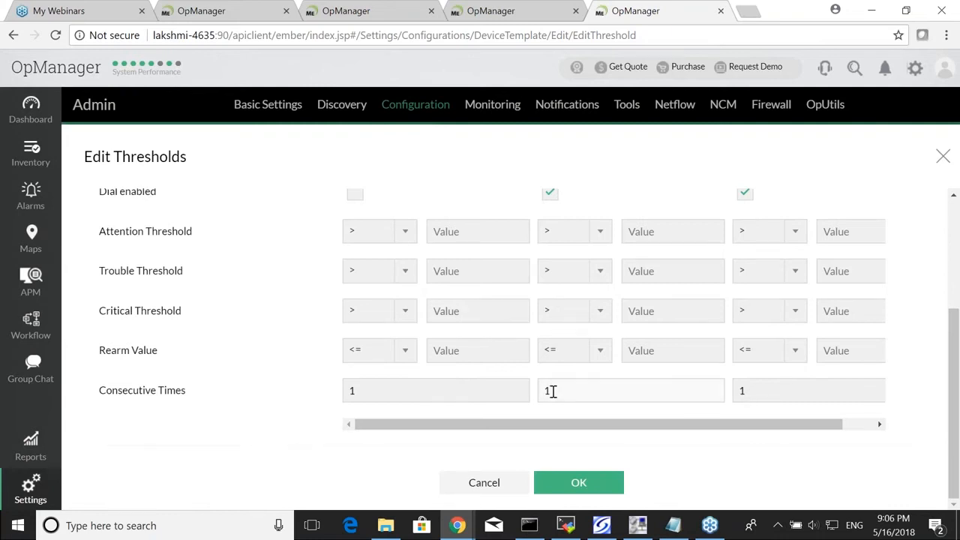
left_click(595, 475)
scroll(726, 409, "down", 2)
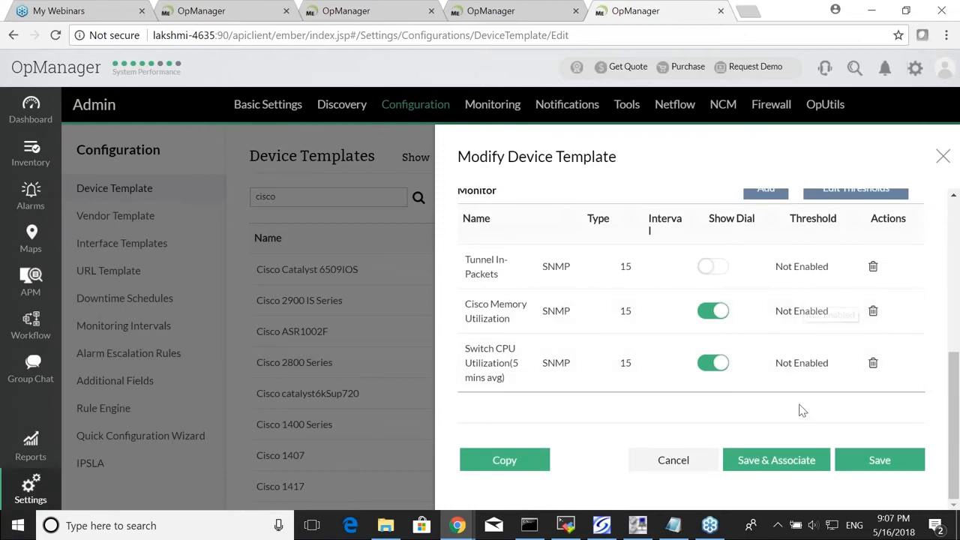
Save the Cisco Catalyst 6509IOS template and associate it with the devices already listed as selected
left_click(793, 468)
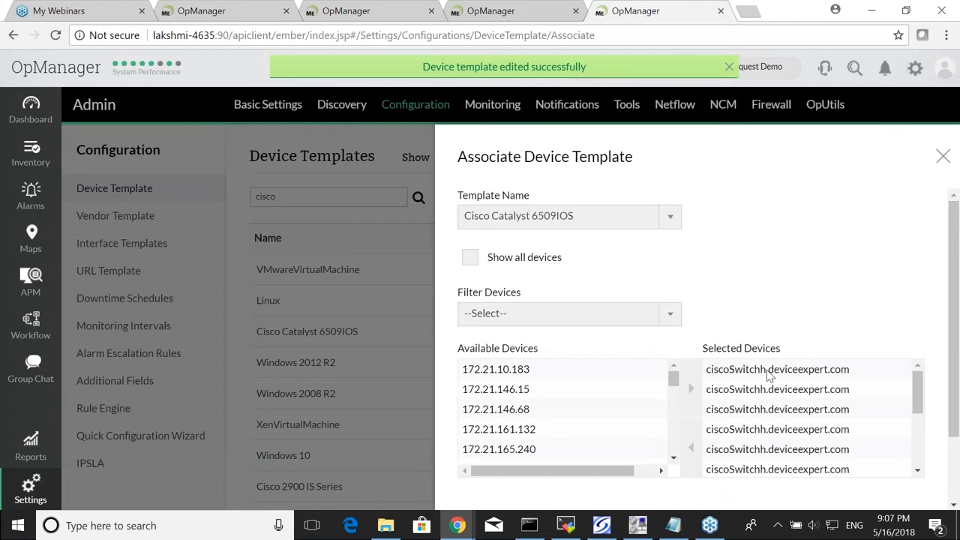
scroll(769, 375, "down", 5)
scroll(769, 375, "down", 2)
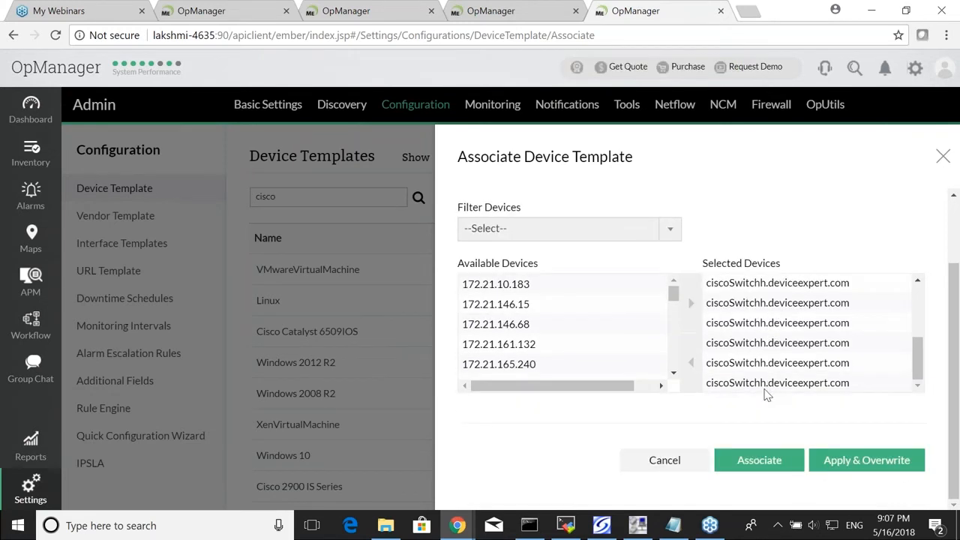
left_click(759, 458)
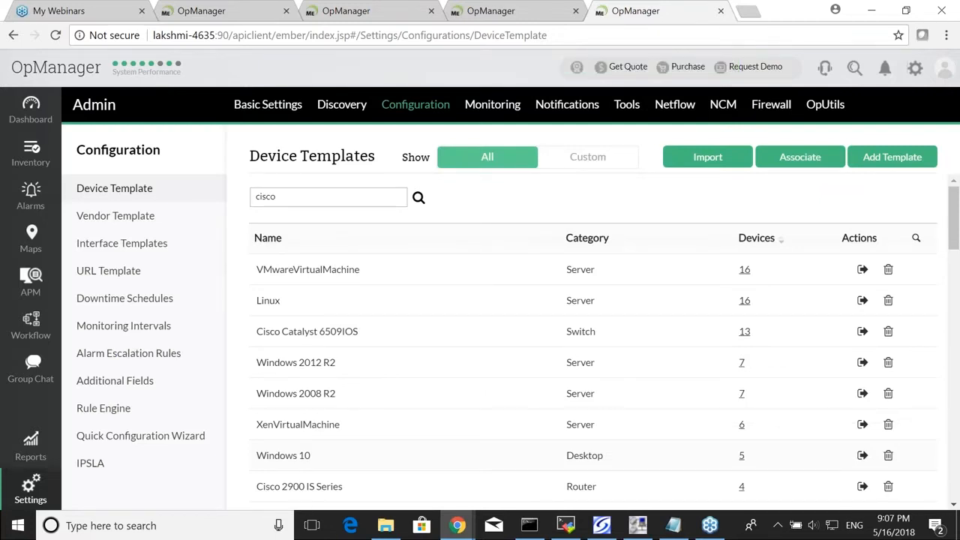
Return to the Melab1.Melab1.itom.com router, close its monitor list, and look through its router graphs down to Cisco Memory Utilization
left_click(551, 11)
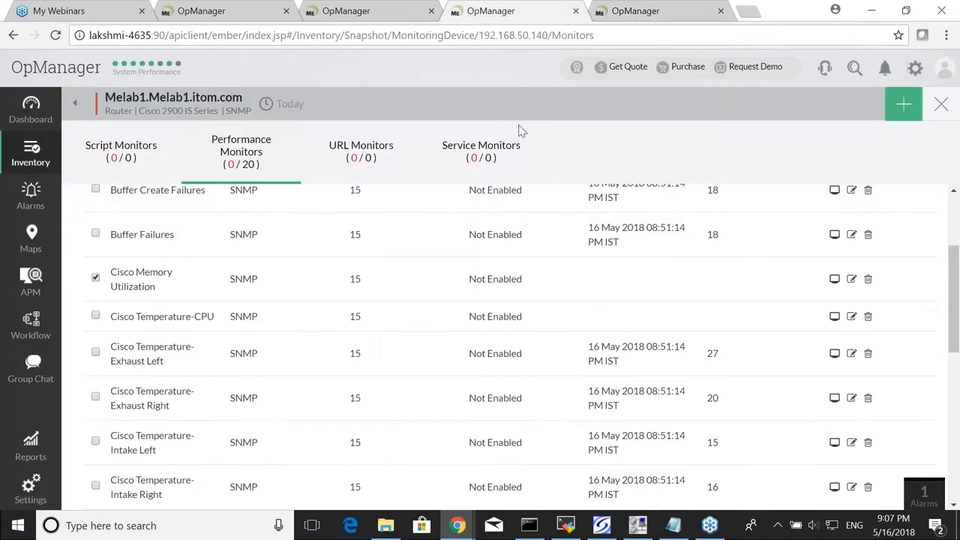
left_click(940, 105)
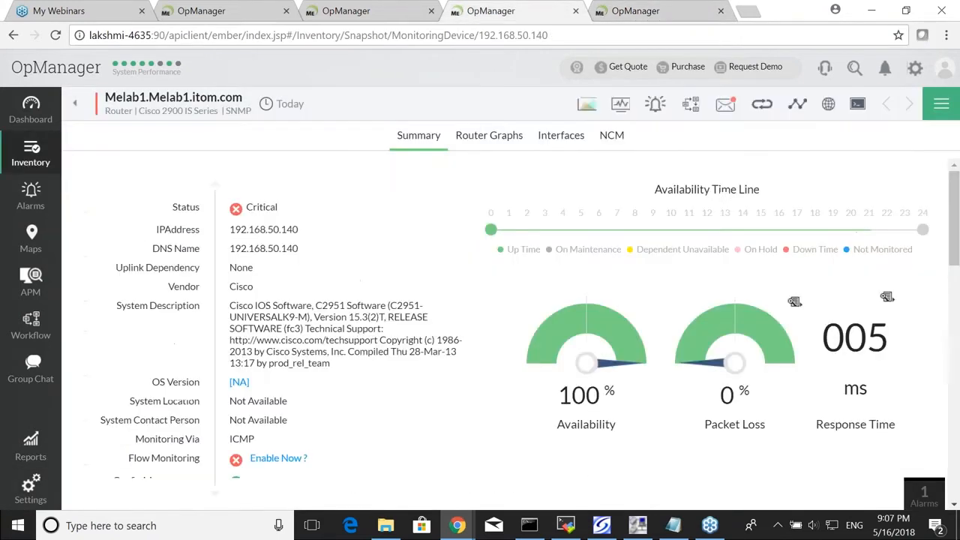
left_click(506, 140)
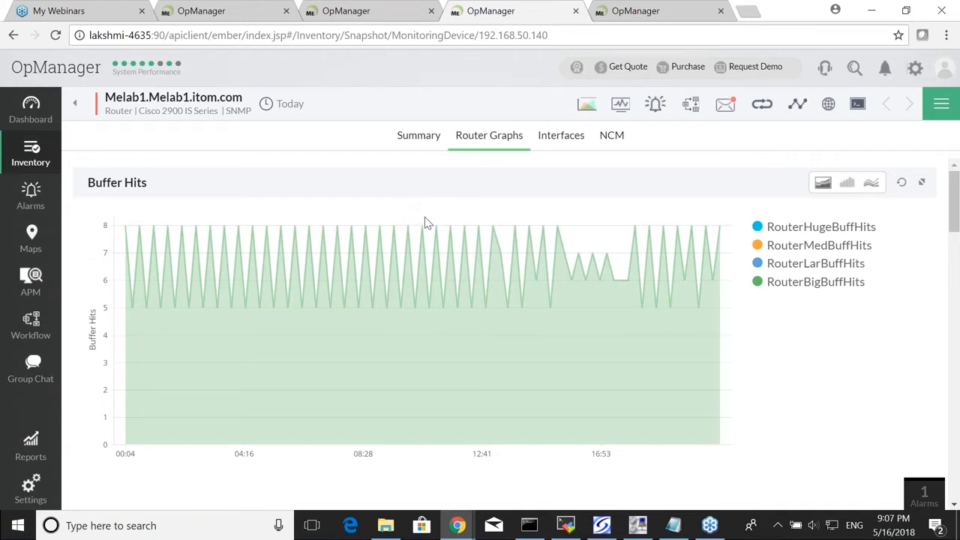
scroll(441, 234, "down", 5)
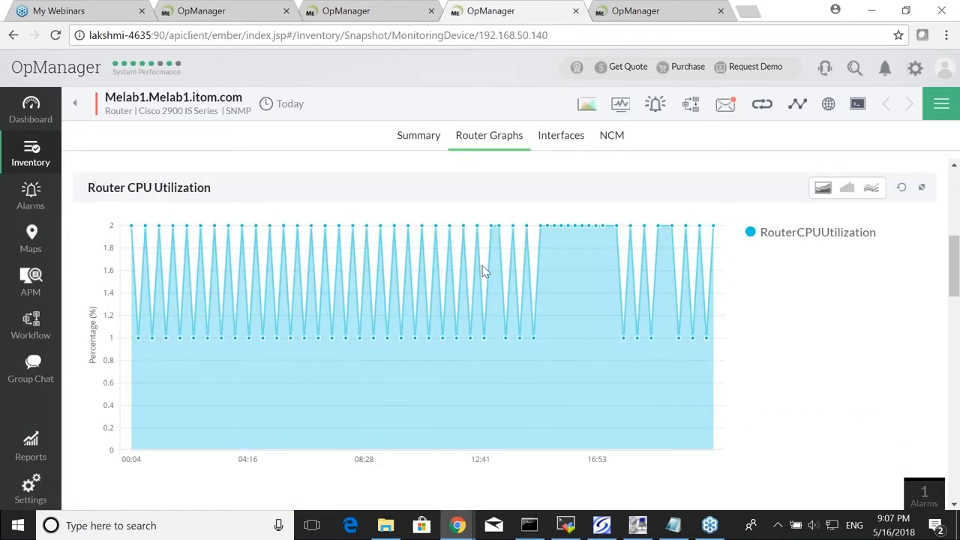
scroll(485, 271, "down", 4)
scroll(450, 281, "down", 1)
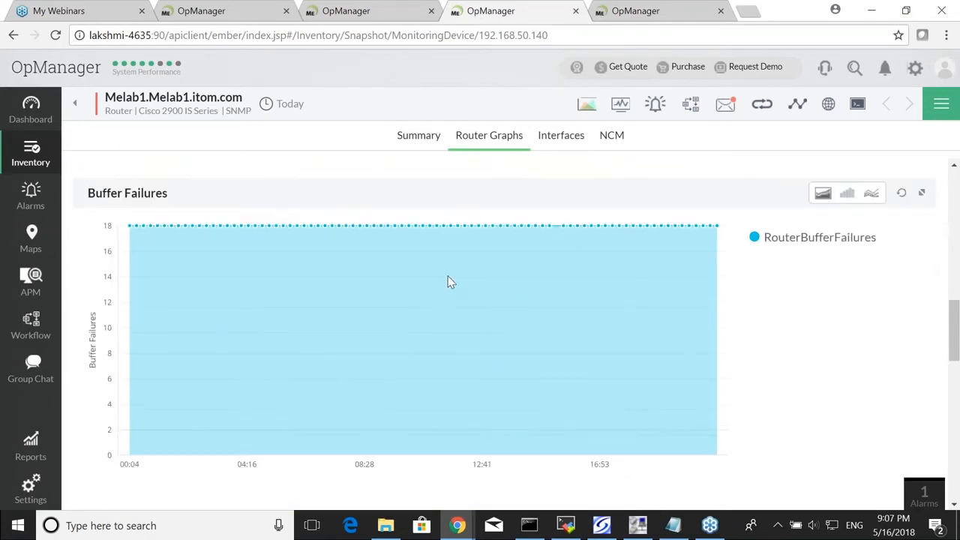
scroll(448, 282, "down", 4)
scroll(447, 278, "down", 4)
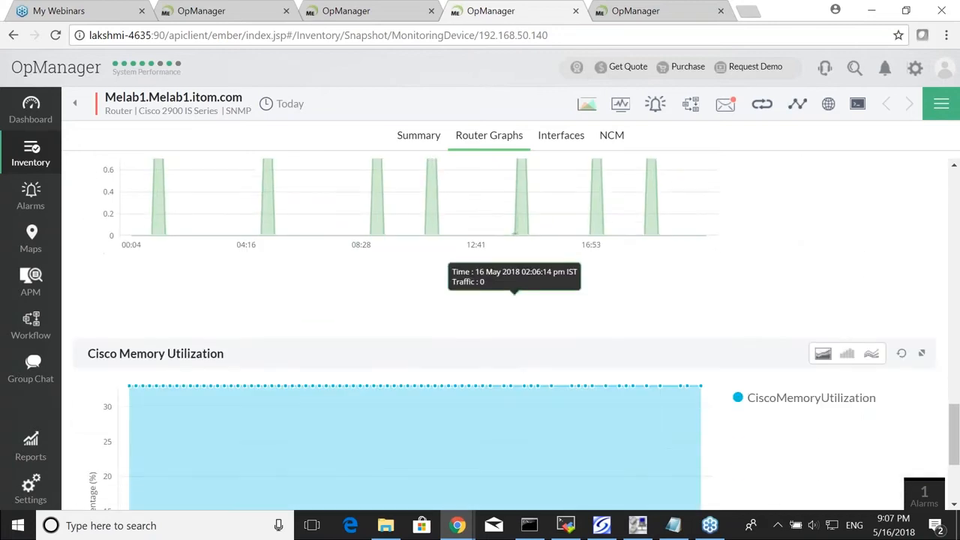
scroll(460, 327, "down", 3)
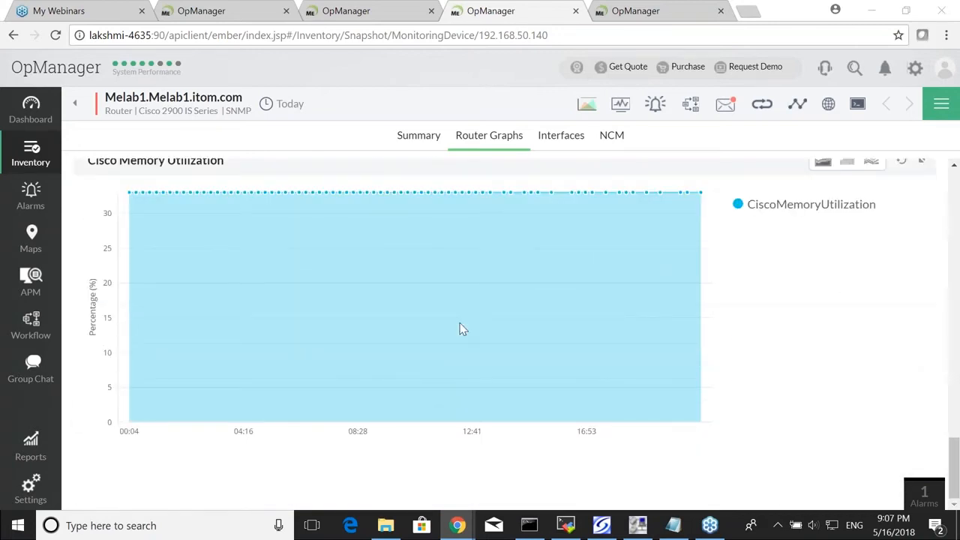
key("alt+Tab")
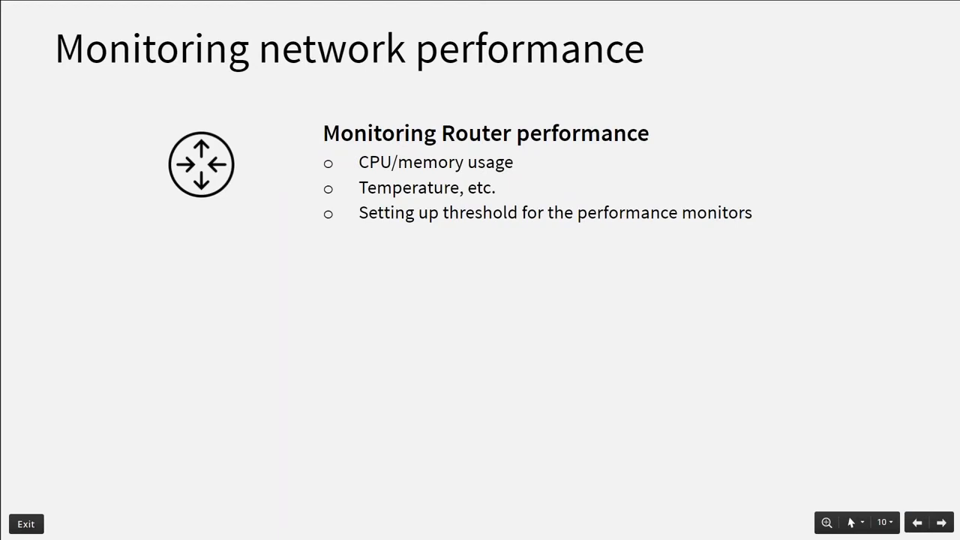
key("Right")
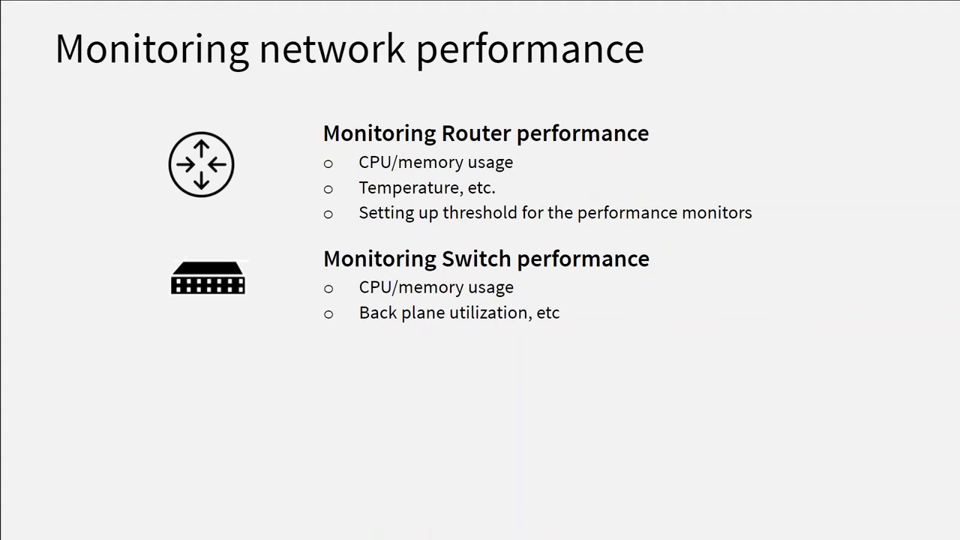
key("Right")
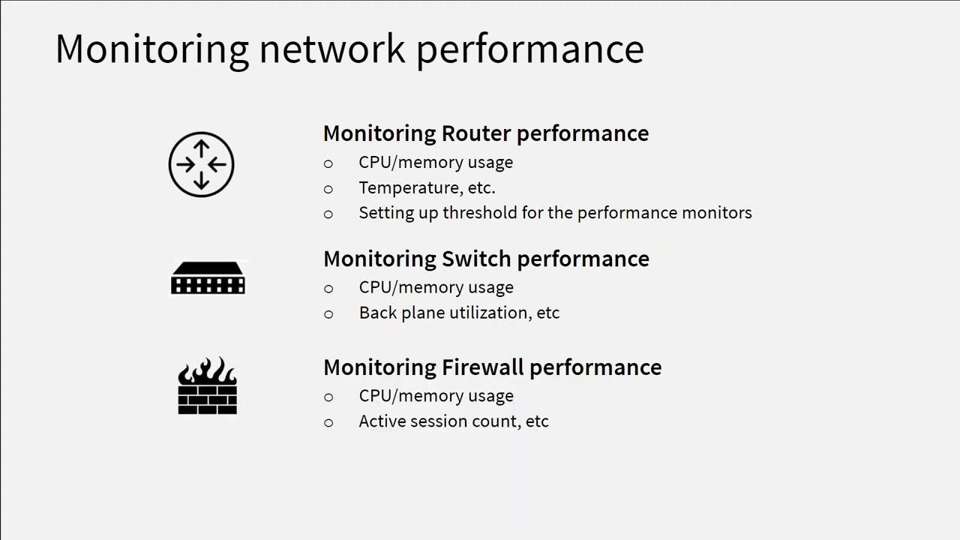
left_click(510, 340)
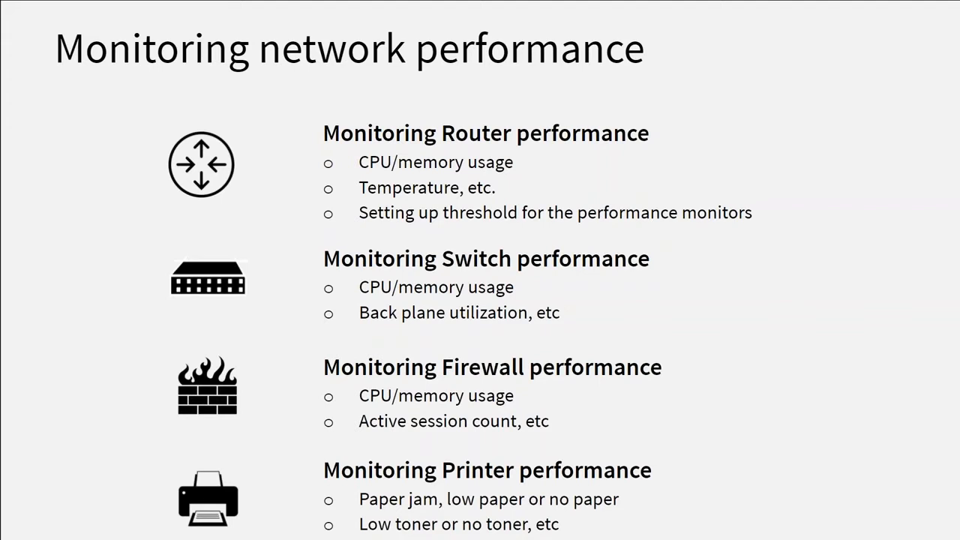
Switch back to OpManager's device templates, search for "printer", and look through the matching templates
key("alt+Tab")
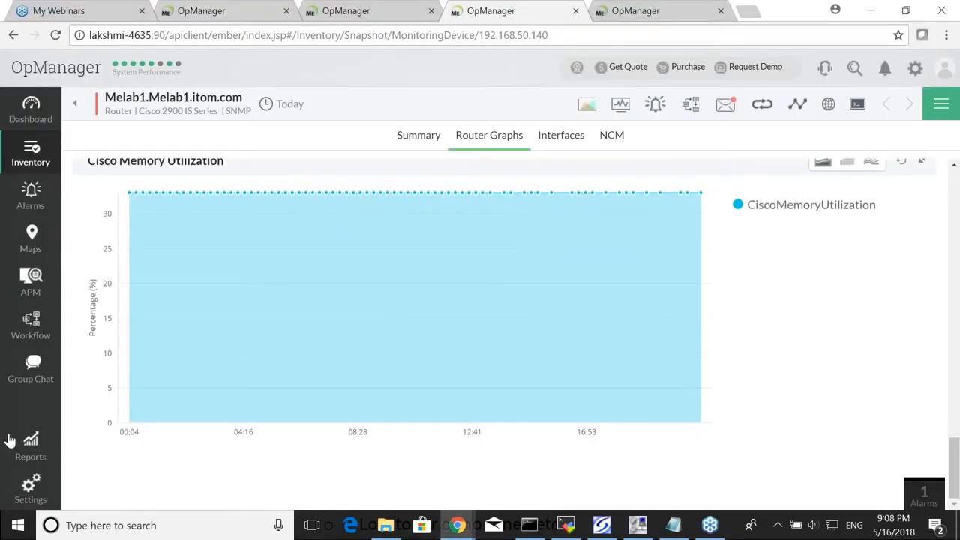
left_click(635, 10)
left_click_drag(276, 197, 214, 196)
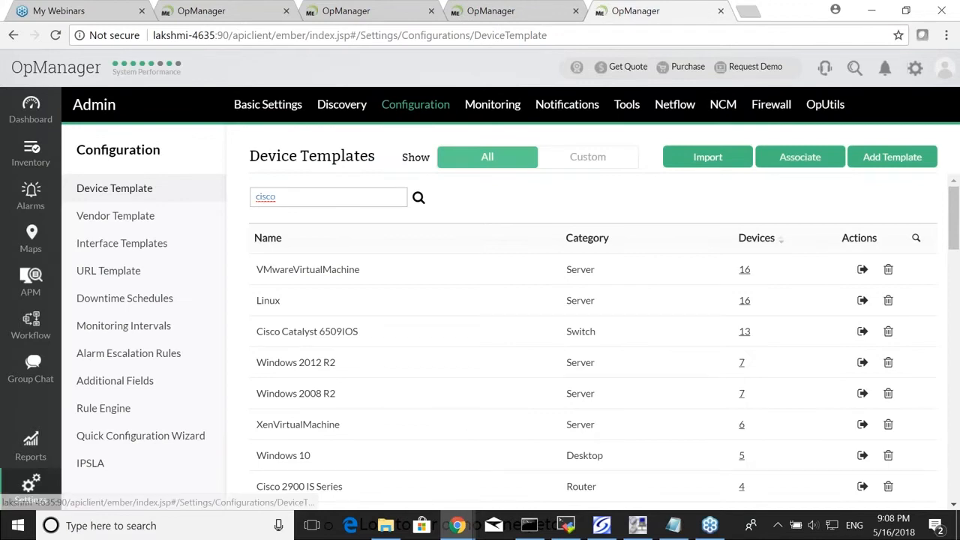
type("printer")
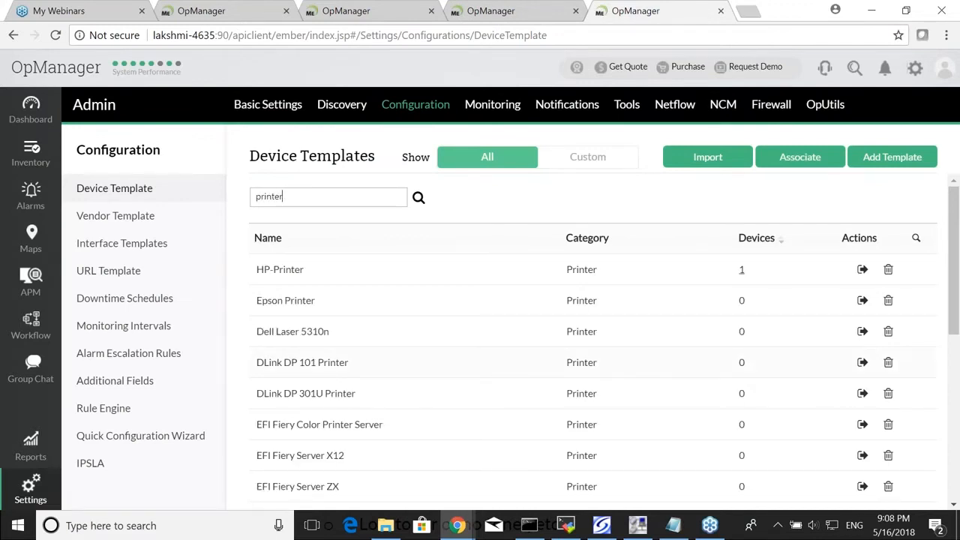
scroll(522, 320, "down", 1)
scroll(524, 324, "up", 1)
scroll(548, 327, "down", 5)
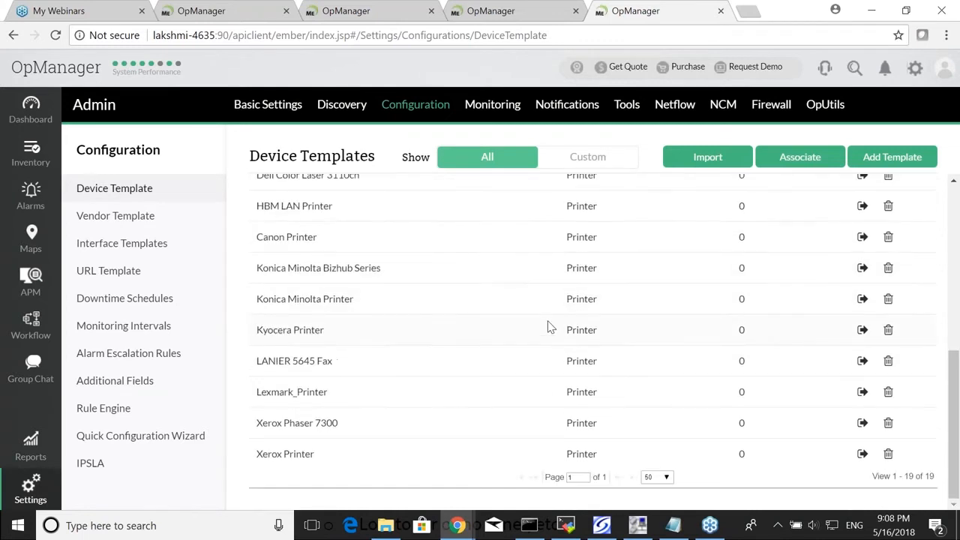
scroll(548, 328, "up", 5)
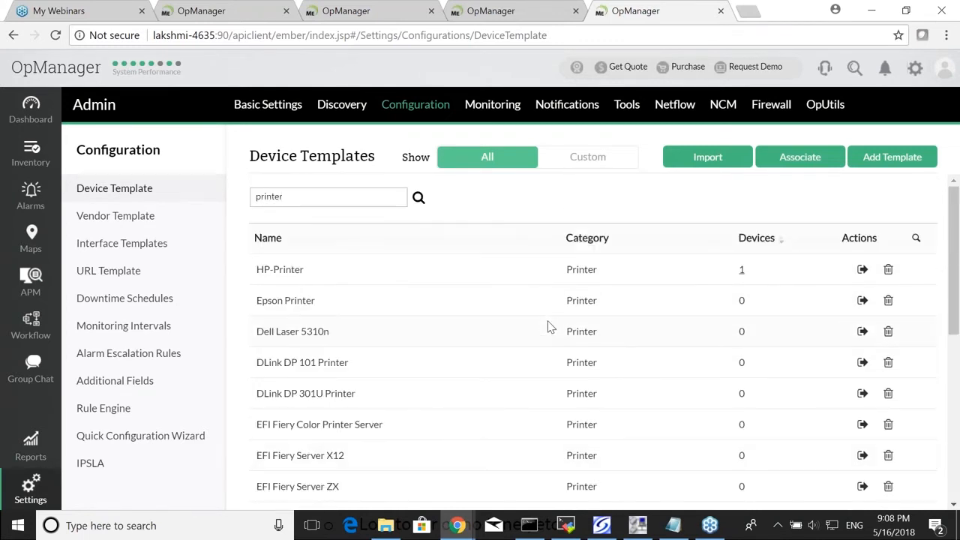
scroll(549, 328, "down", 5)
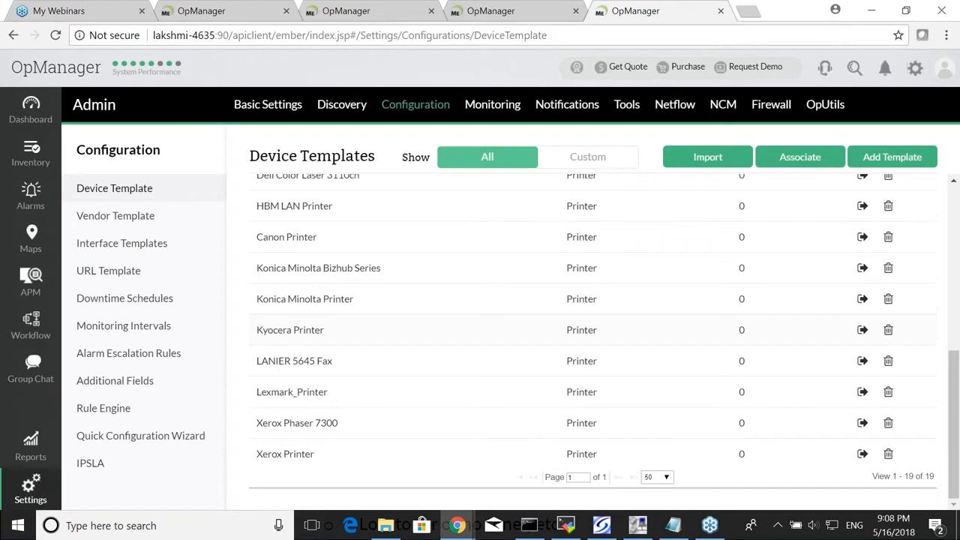
scroll(548, 328, "up", 5)
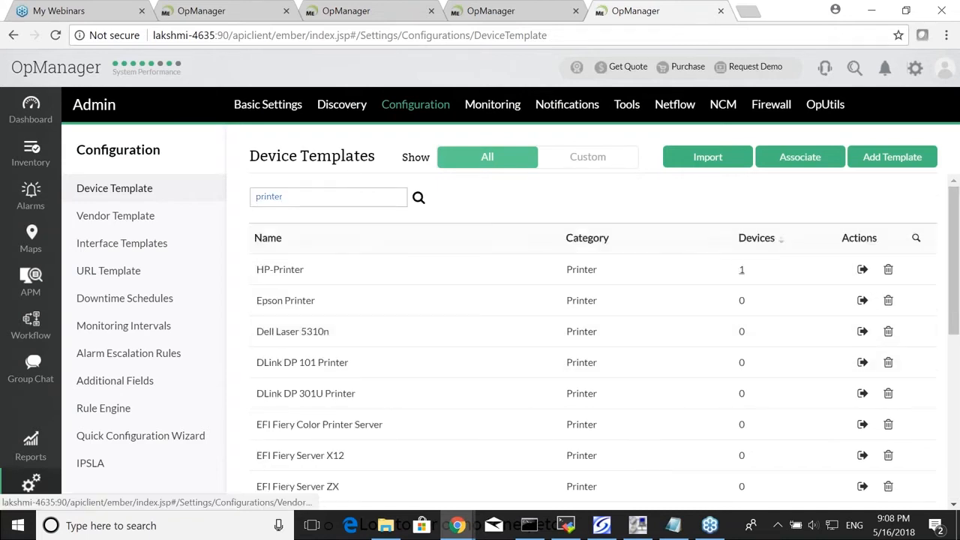
Search the device templates for "epson" and try to open the Epson Printer template
key("ctrl+a")
type("epson")
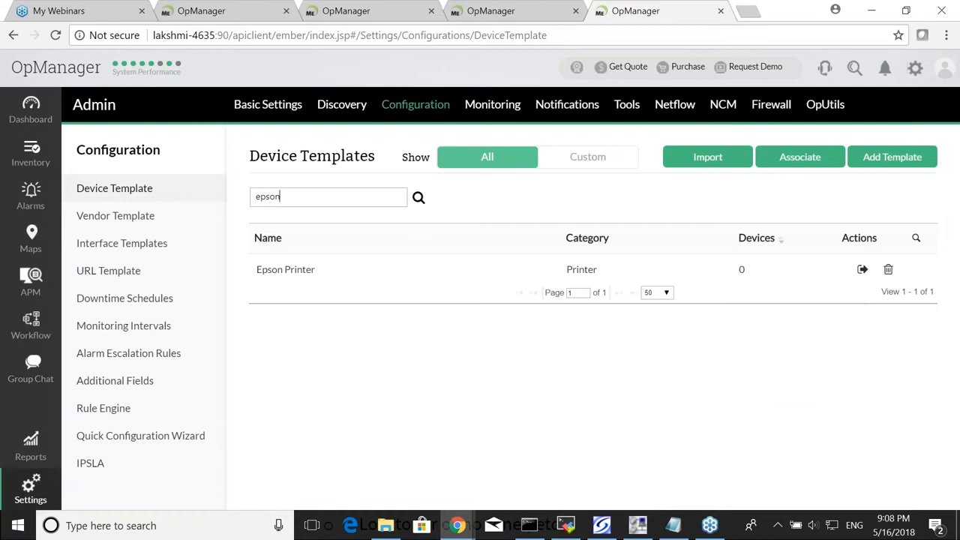
left_click(306, 271)
Switch to the localhost:88 OpManager instance and search its device templates for "epson"
left_click(365, 9)
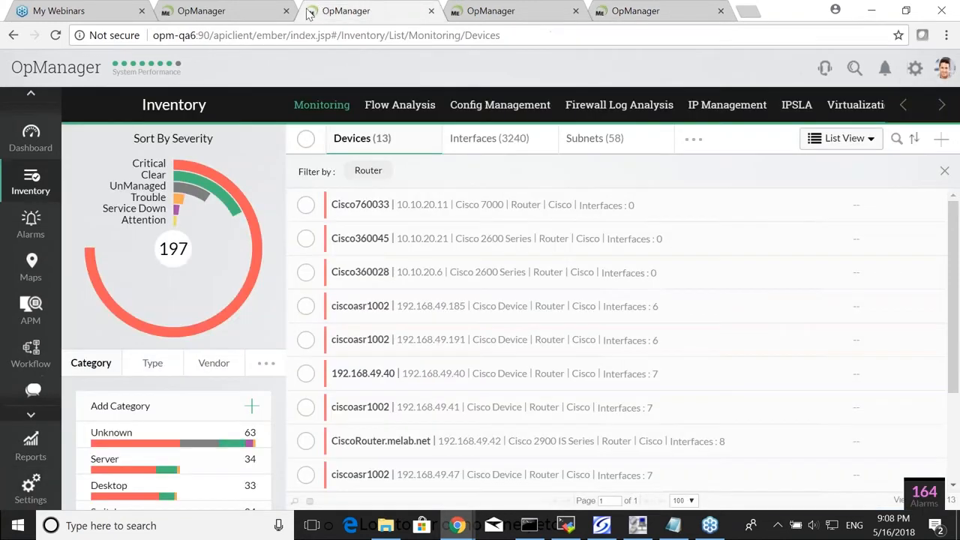
left_click(272, 12)
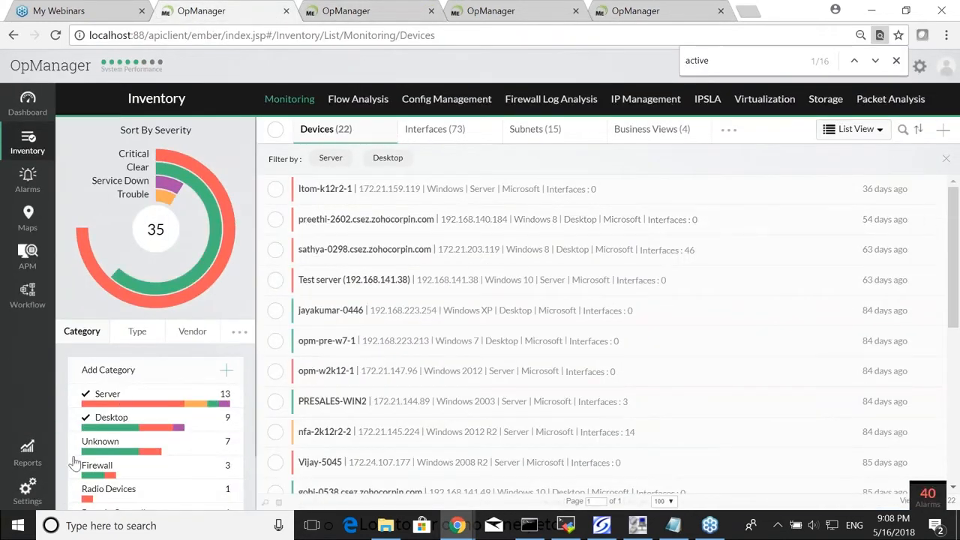
left_click(28, 488)
left_click(375, 99)
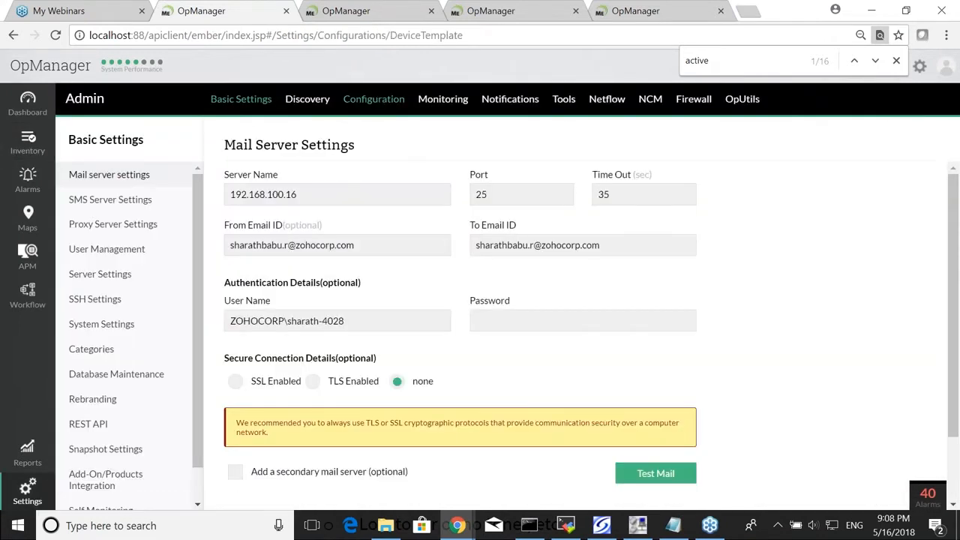
type("epson")
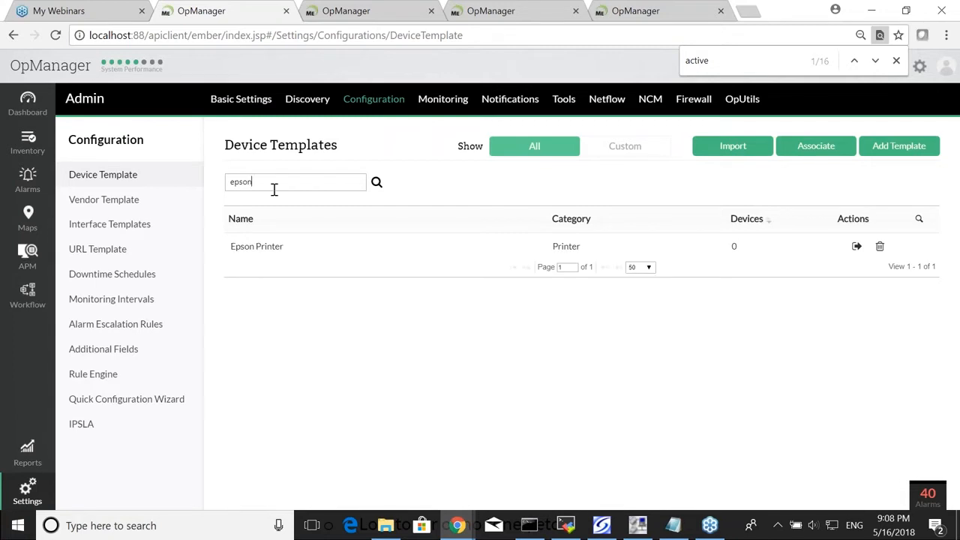
Review the monitors in the Epson Printer template, close it unchanged, and switch back to the presentation
left_click(267, 249)
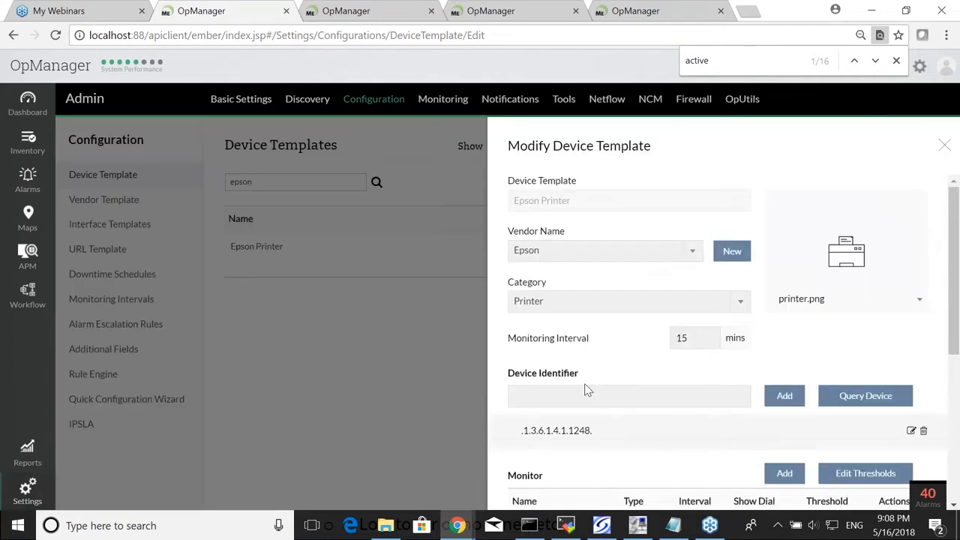
scroll(588, 390, "down", 4)
scroll(622, 418, "up", 2)
scroll(570, 375, "down", 1)
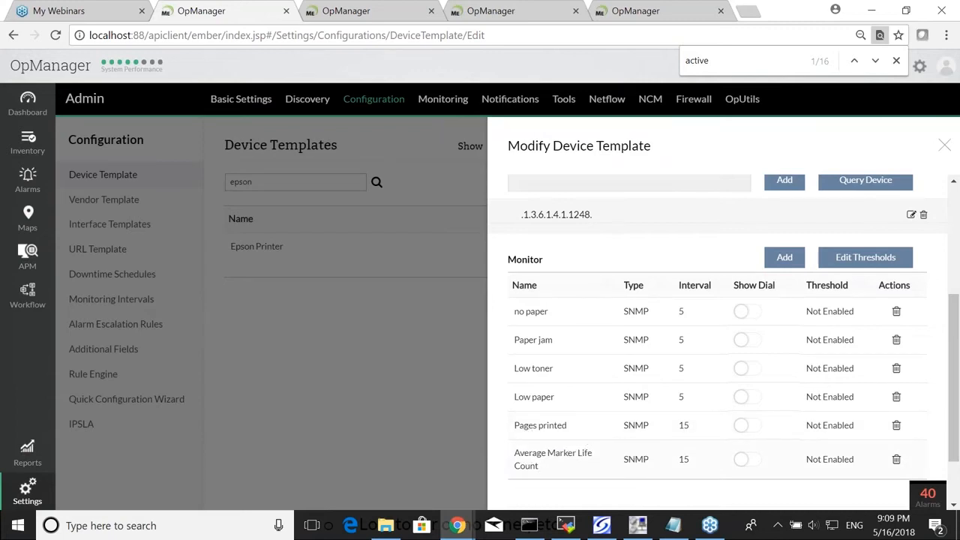
scroll(900, 195, "up", 3)
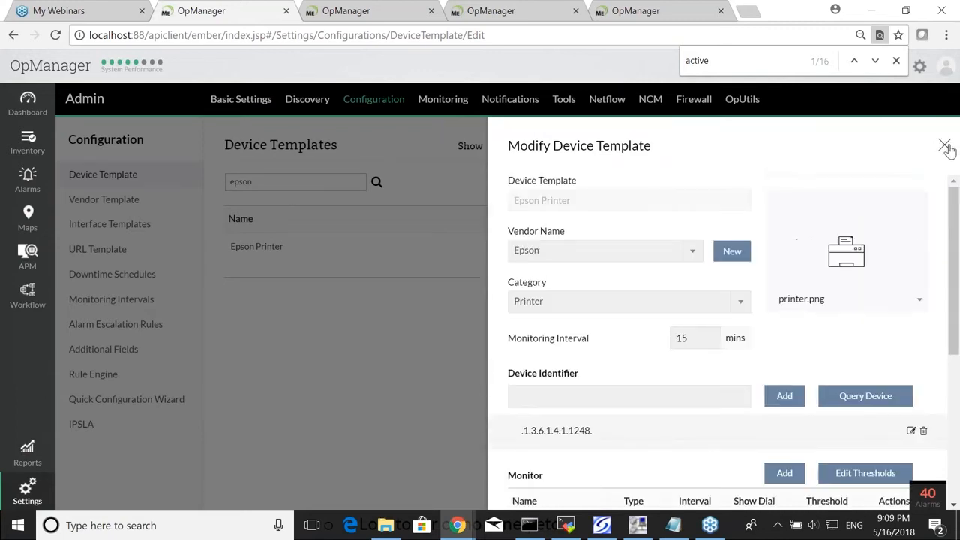
left_click(944, 146)
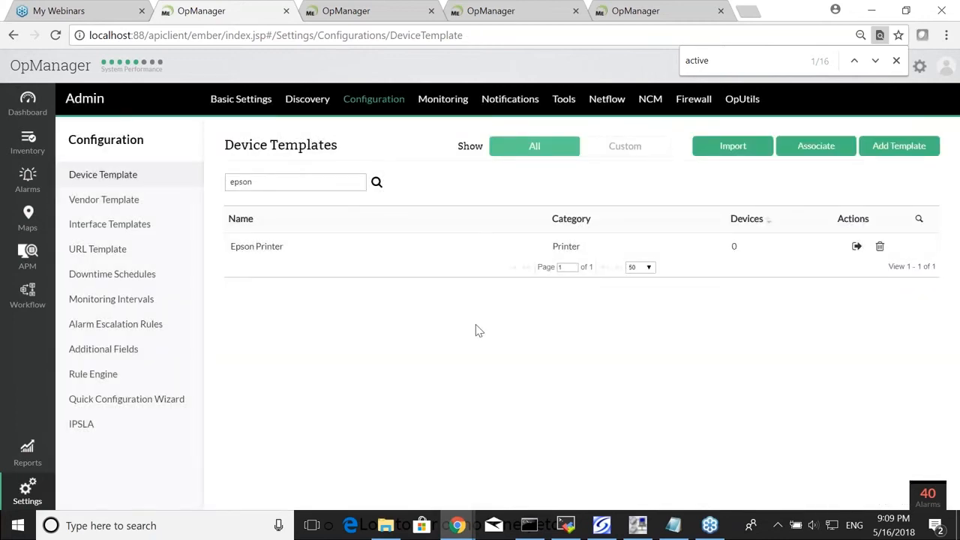
key("alt+Tab")
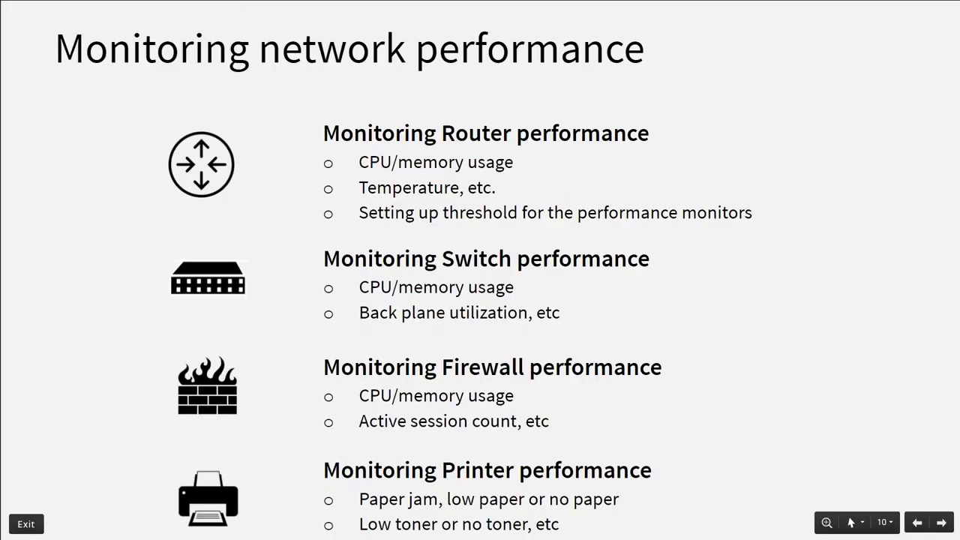
Advance the presentation to the bandwidth/traffic slide, and view and close the router's real-time monitor for interface GigabitEthernet0/1-Gi0/1 in OpManager
key("Right")
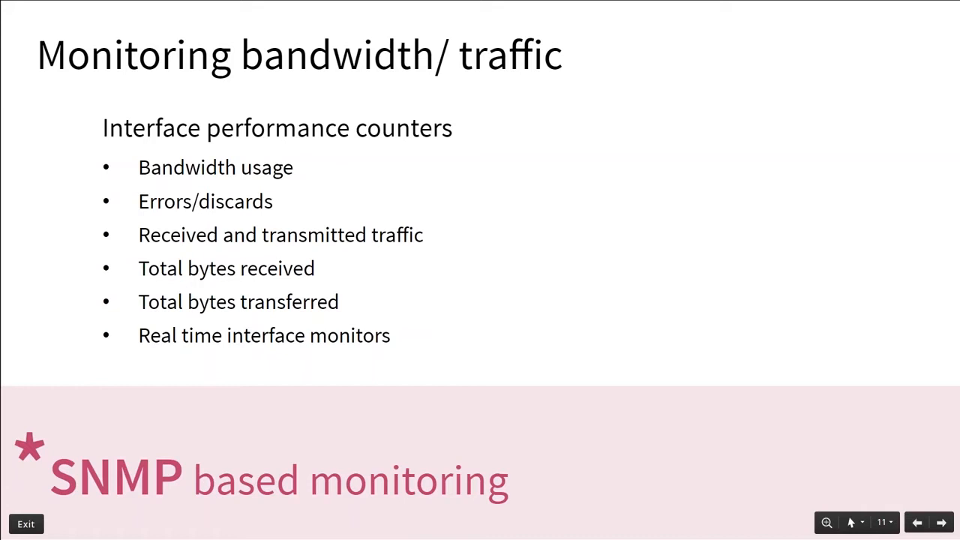
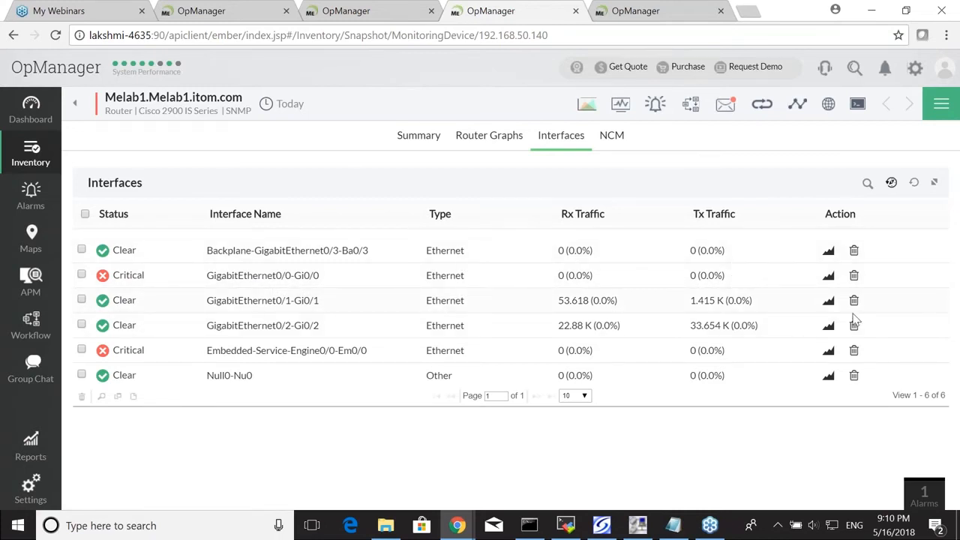
left_click(829, 302)
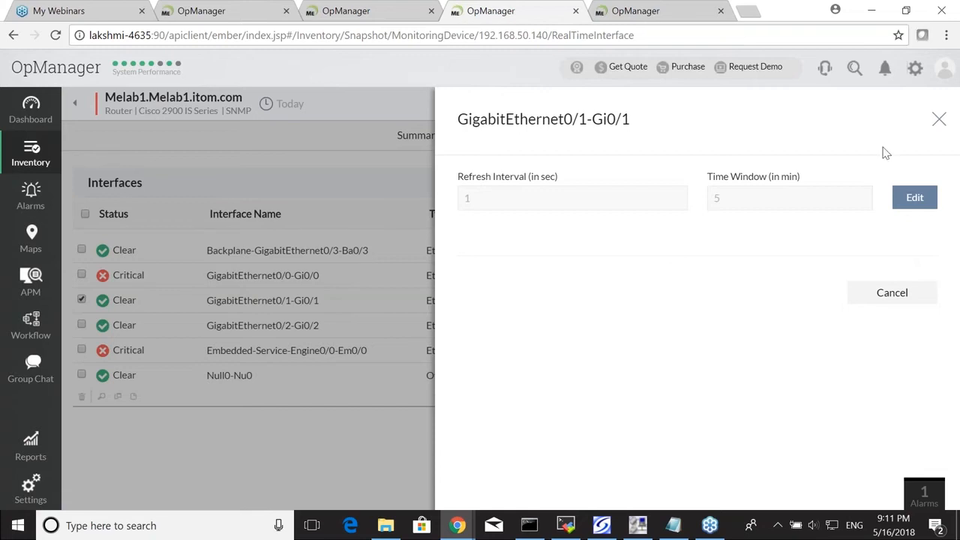
left_click(938, 120)
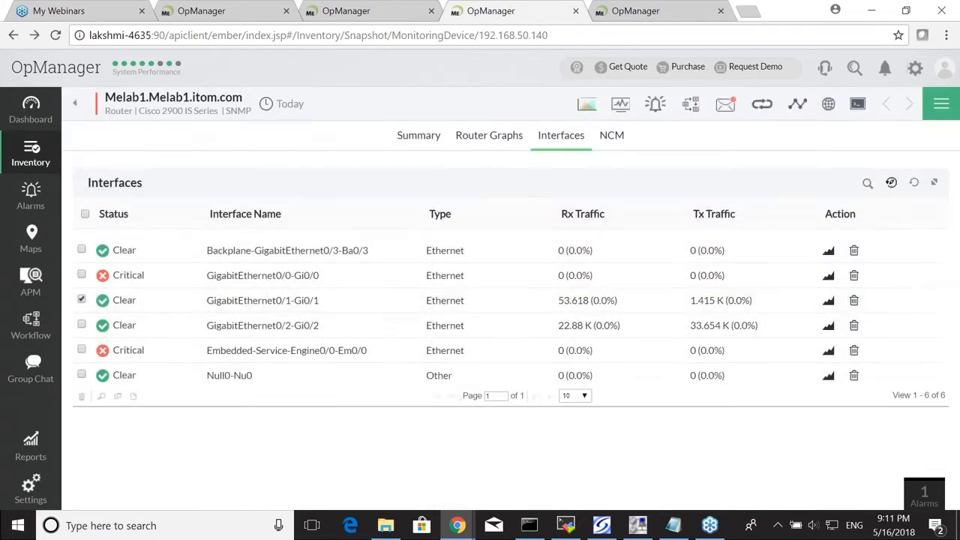
Open the GigabitEthernet0/1-Gi0/1 interface and review its summary and its bytes, traffic, utilization, errors, discards and packets graphs
left_click(239, 304)
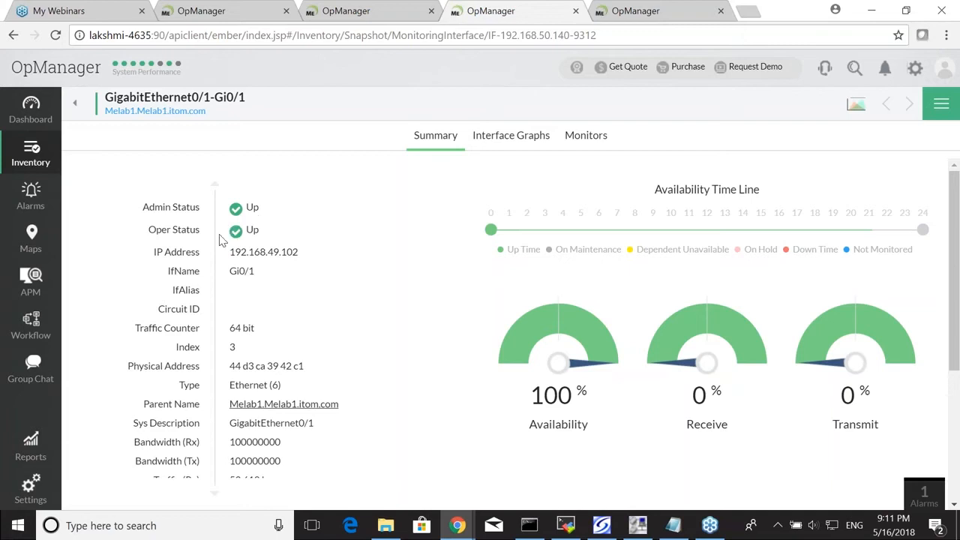
scroll(390, 297, "down", 3)
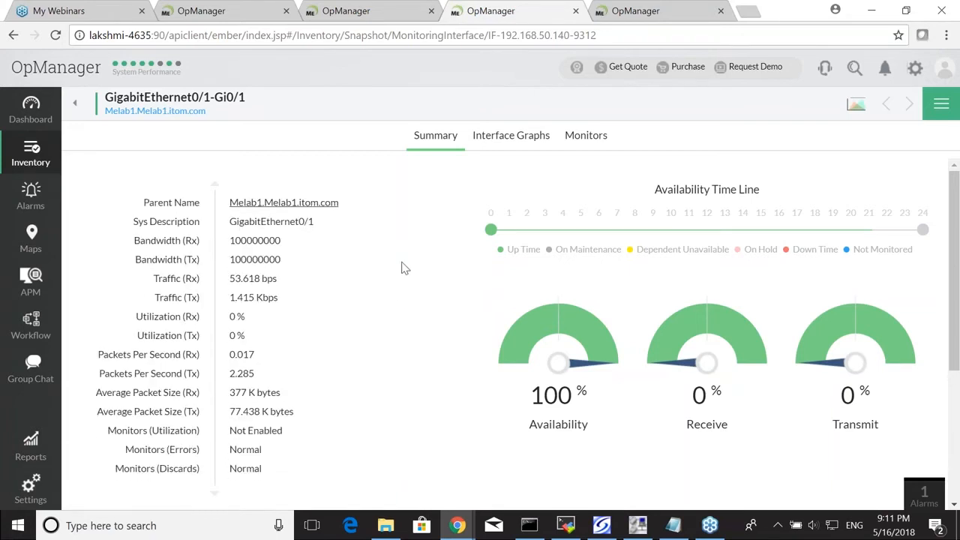
left_click(517, 146)
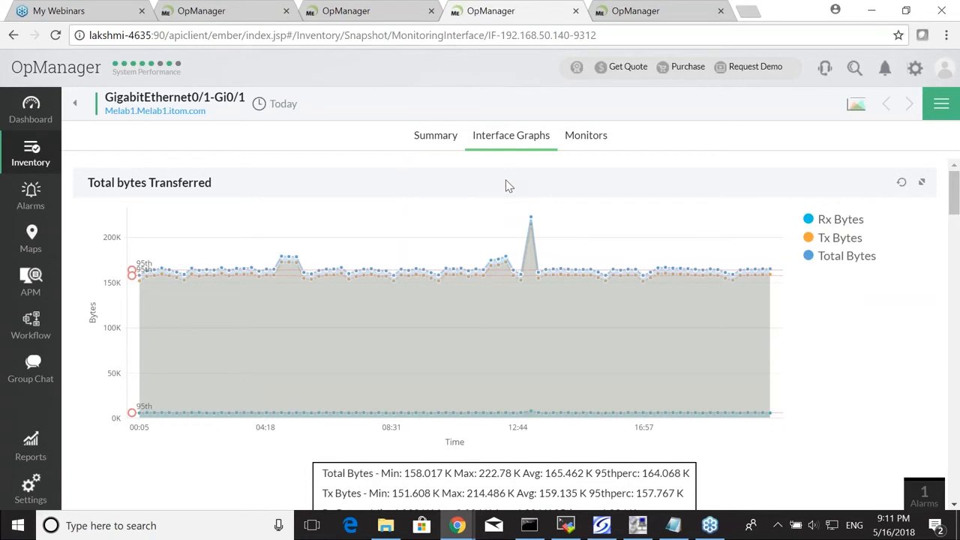
scroll(506, 184, "down", 2)
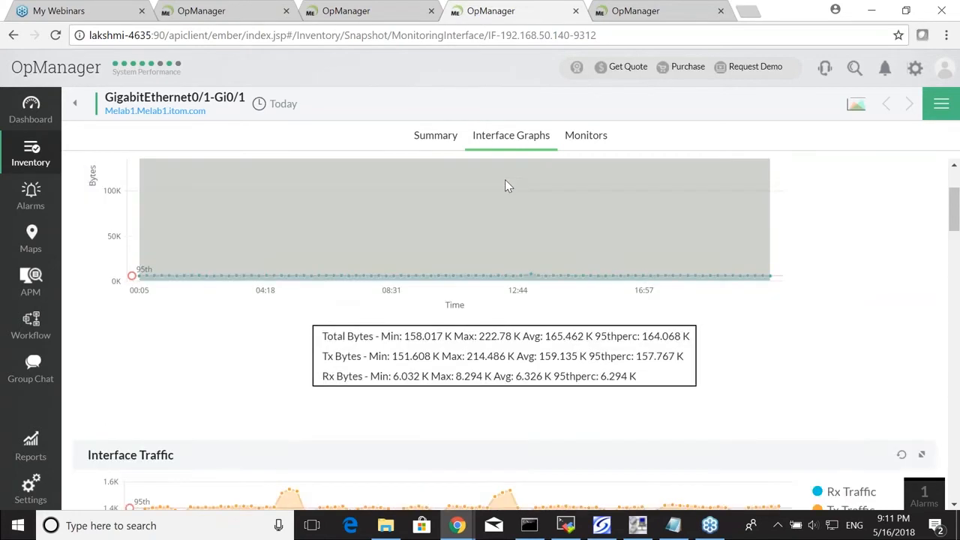
scroll(504, 179, "down", 6)
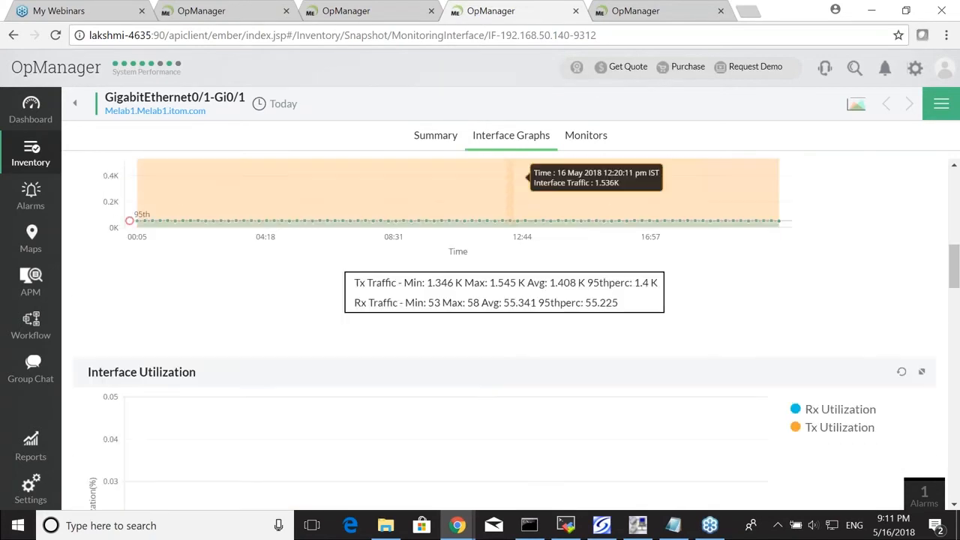
scroll(508, 257, "down", 5)
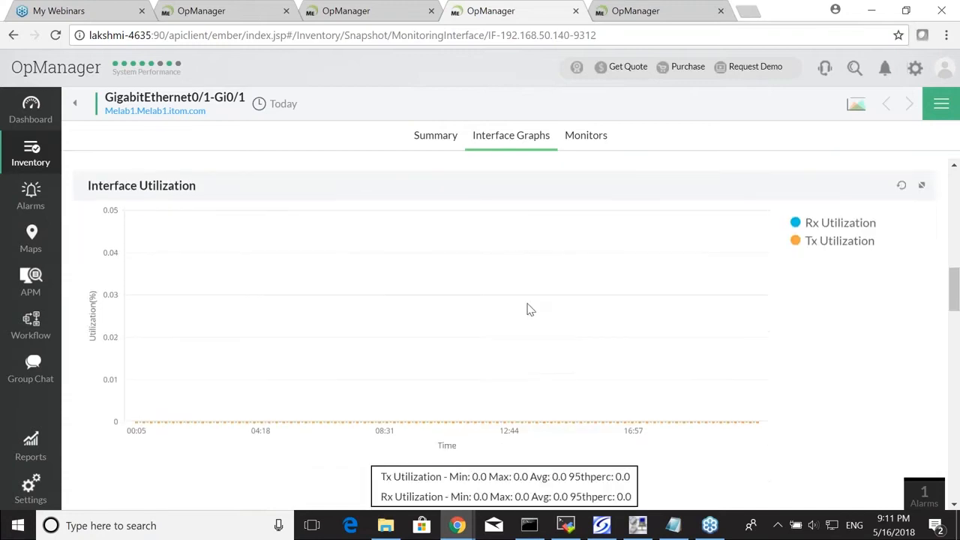
scroll(580, 338, "down", 7)
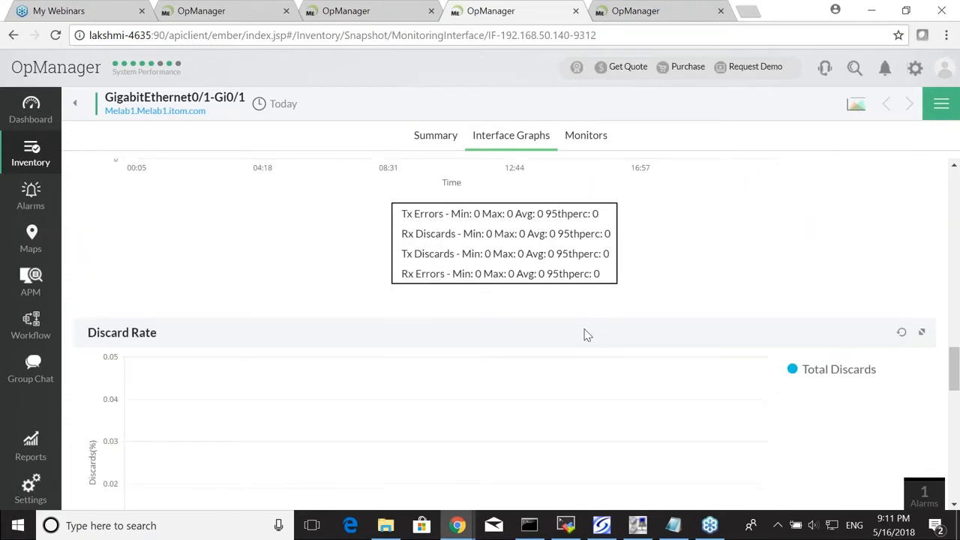
scroll(587, 335, "down", 4)
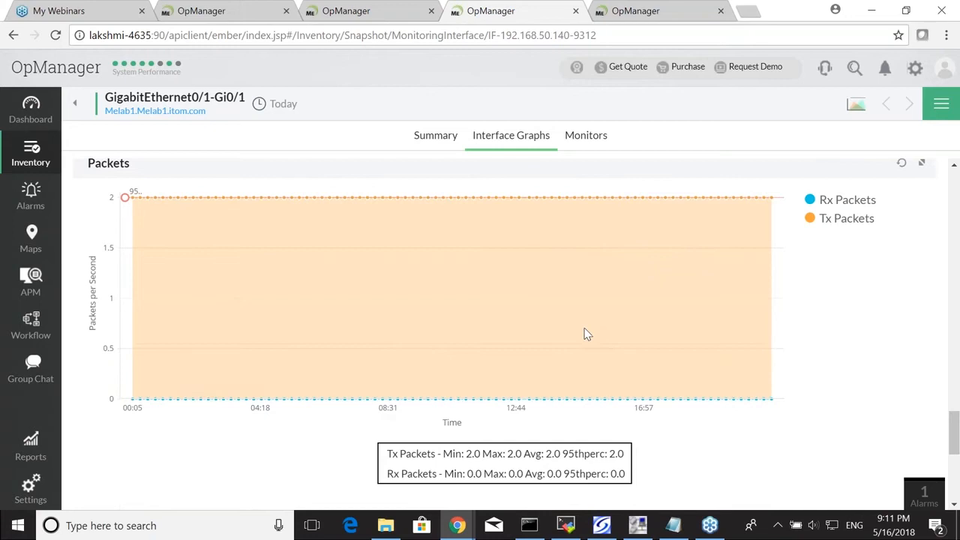
scroll(588, 336, "up", 15)
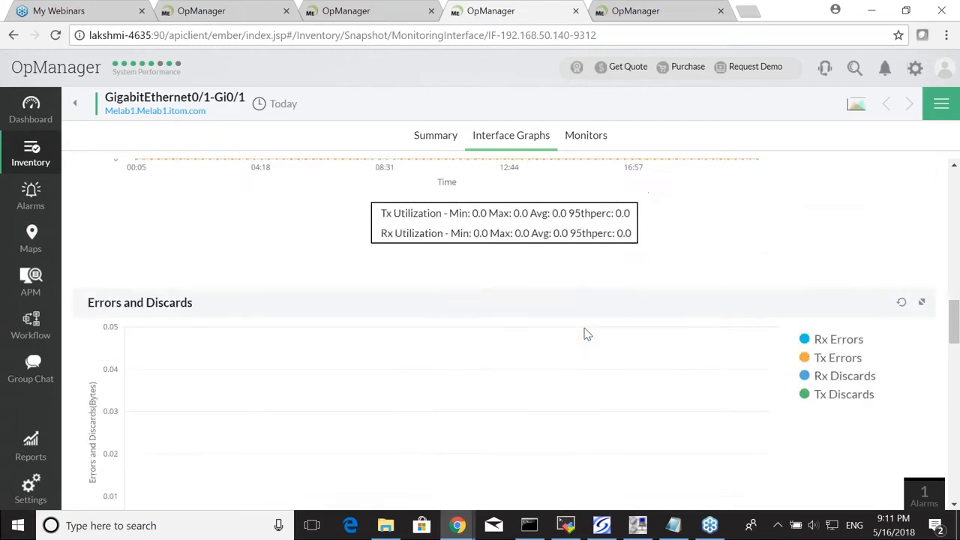
scroll(489, 373, "up", 2)
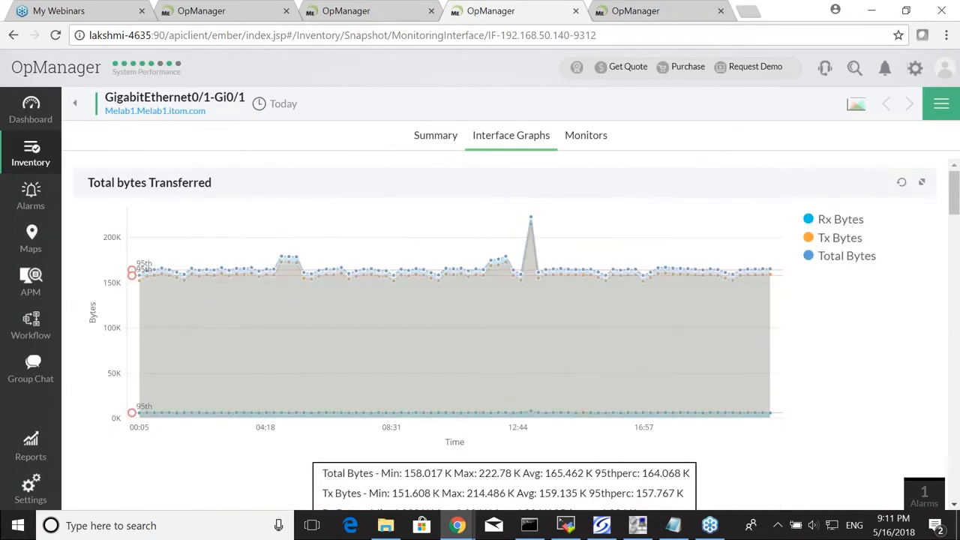
Switch to the presentation and advance to the Interface templates slide
key("alt+Tab")
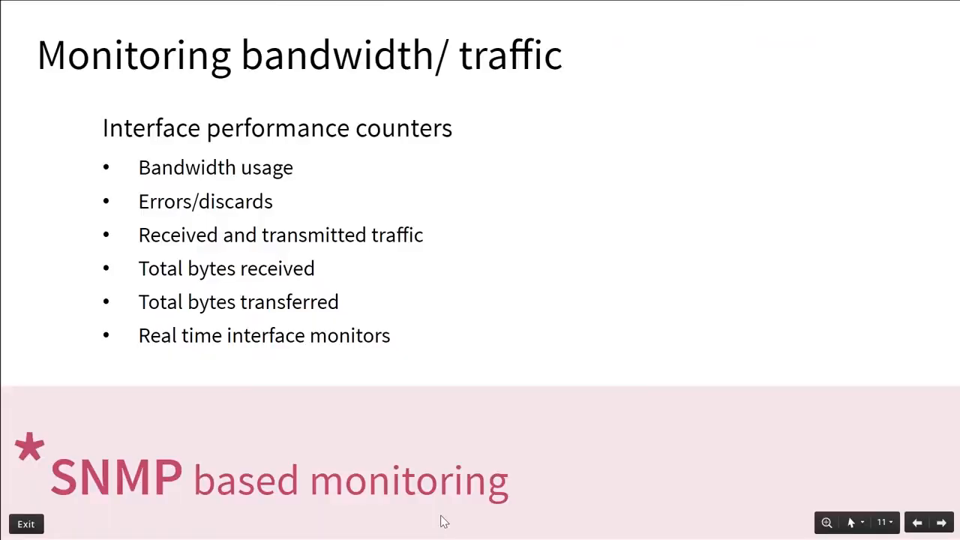
key("Right")
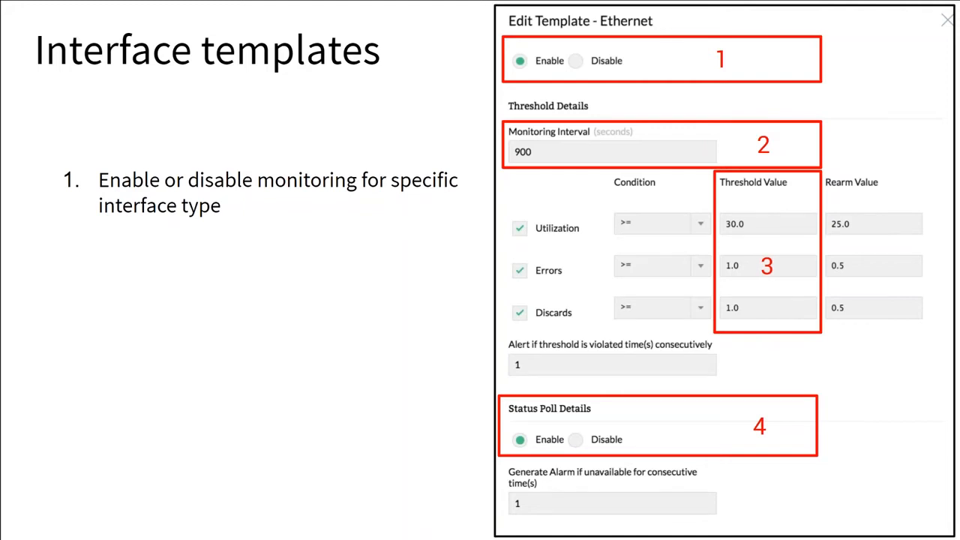
Switch back to OpManager and open the Ethernet interface template for editing
key("alt+Tab")
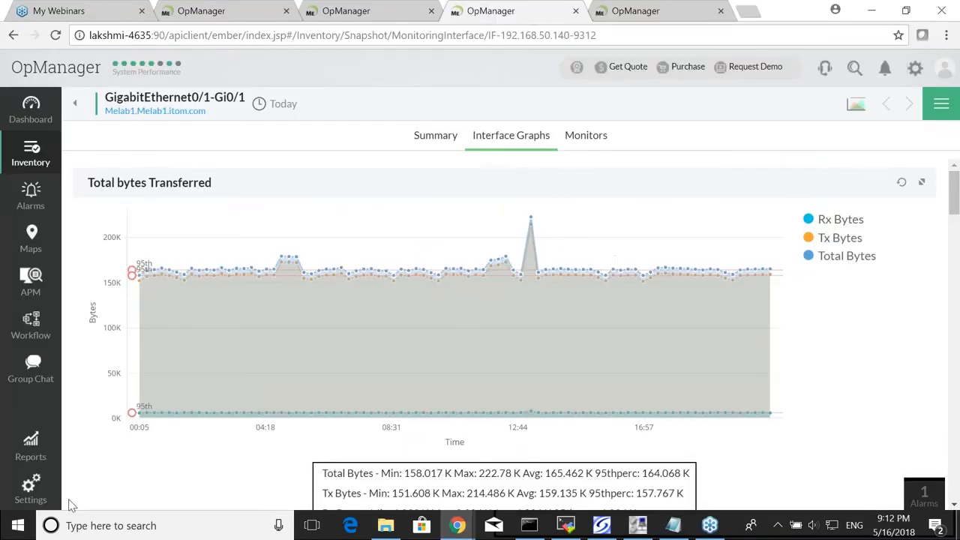
left_click(30, 489)
left_click(415, 104)
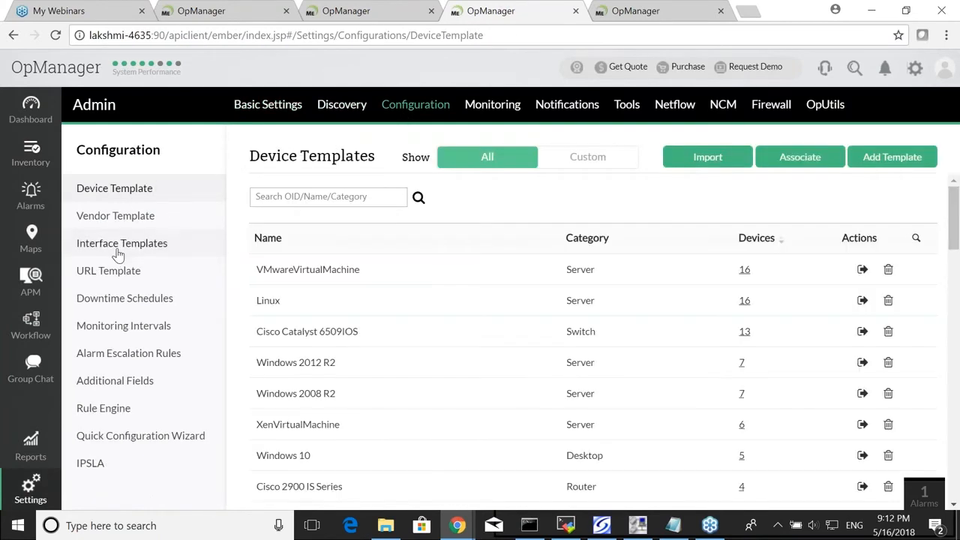
left_click(118, 253)
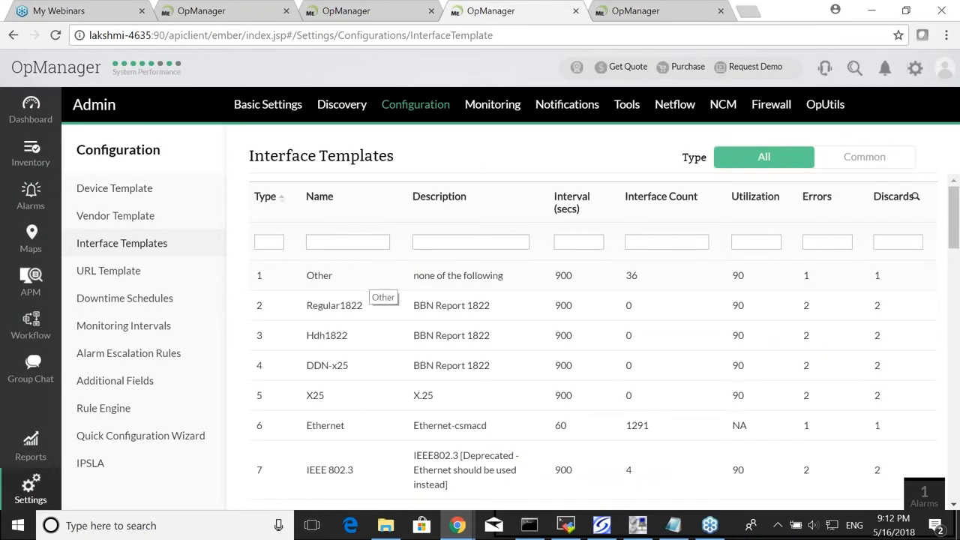
left_click(326, 426)
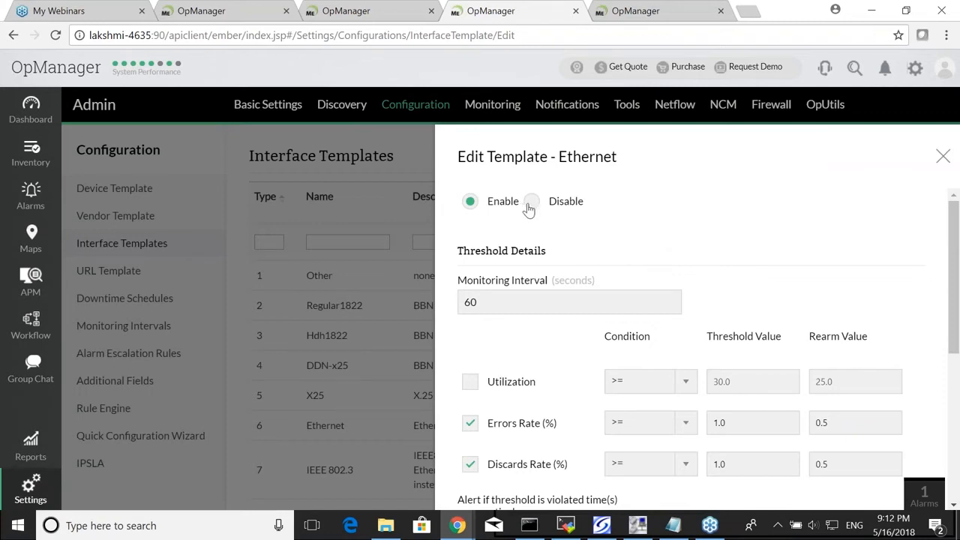
Set the Ethernet template's monitoring interval to 10 seconds
scroll(536, 213, "down", 1)
scroll(542, 217, "up", 1)
left_click_drag(455, 302, 488, 307)
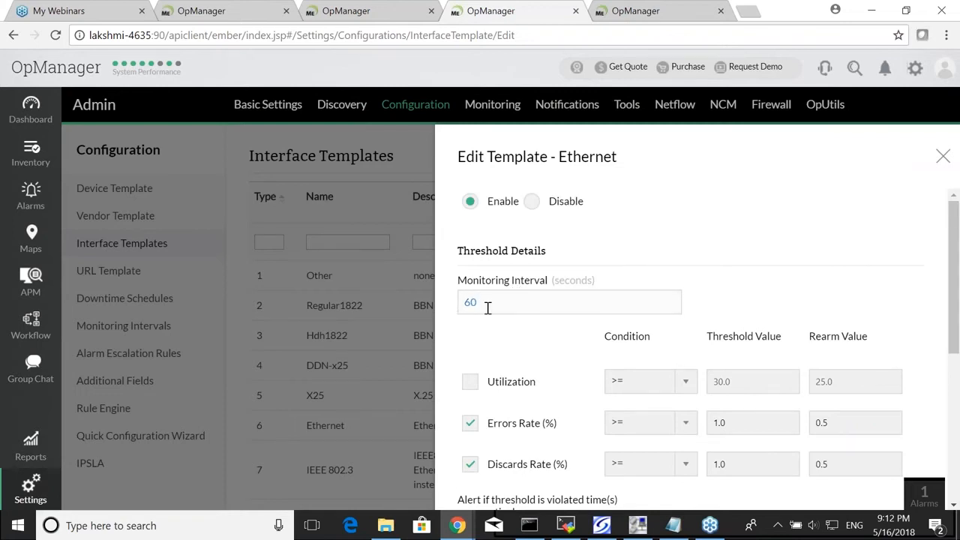
type("10")
scroll(495, 315, "down", 1)
scroll(512, 340, "up", 1)
scroll(514, 344, "down", 1)
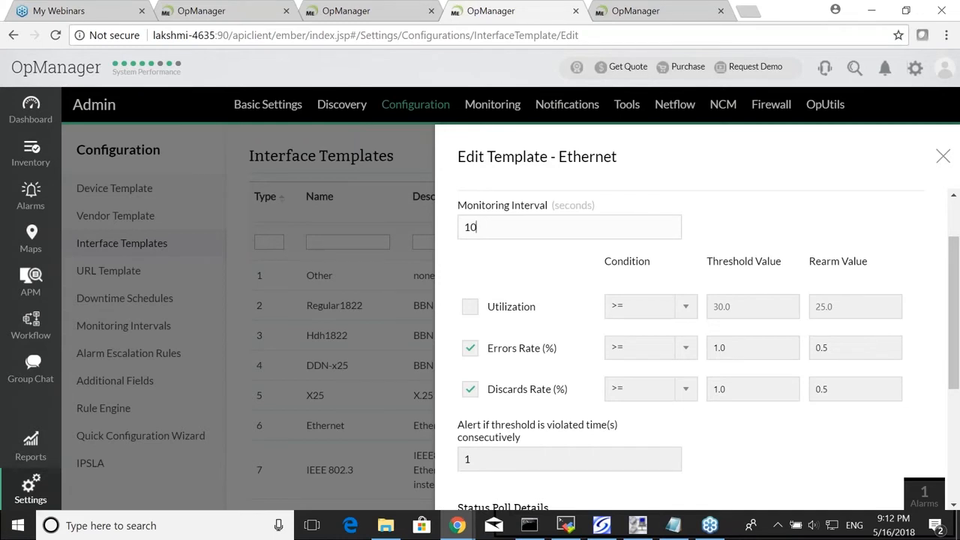
Enable the Utilization threshold and disable the Errors Rate and Discards Rate thresholds in the Ethernet template
left_click(470, 309)
left_click(472, 350)
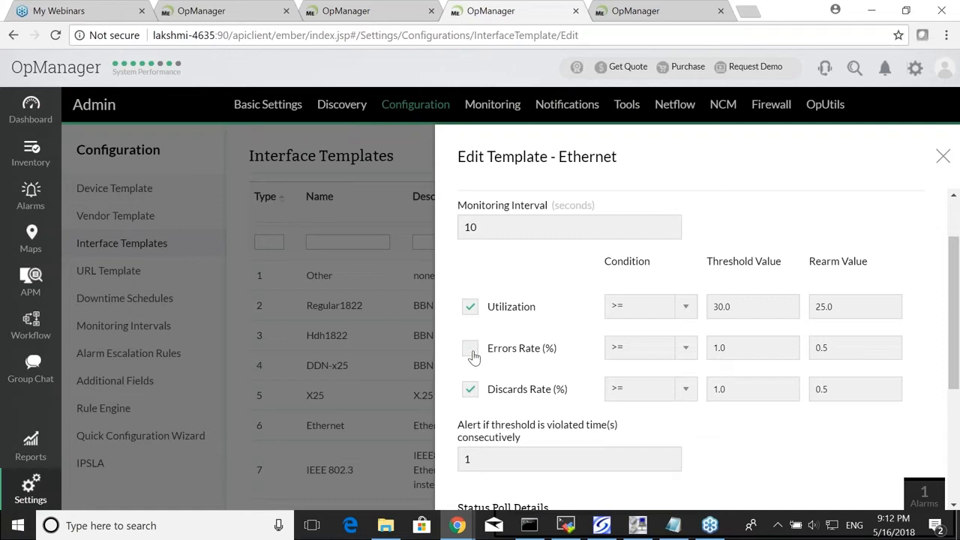
left_click(471, 390)
left_click(742, 309)
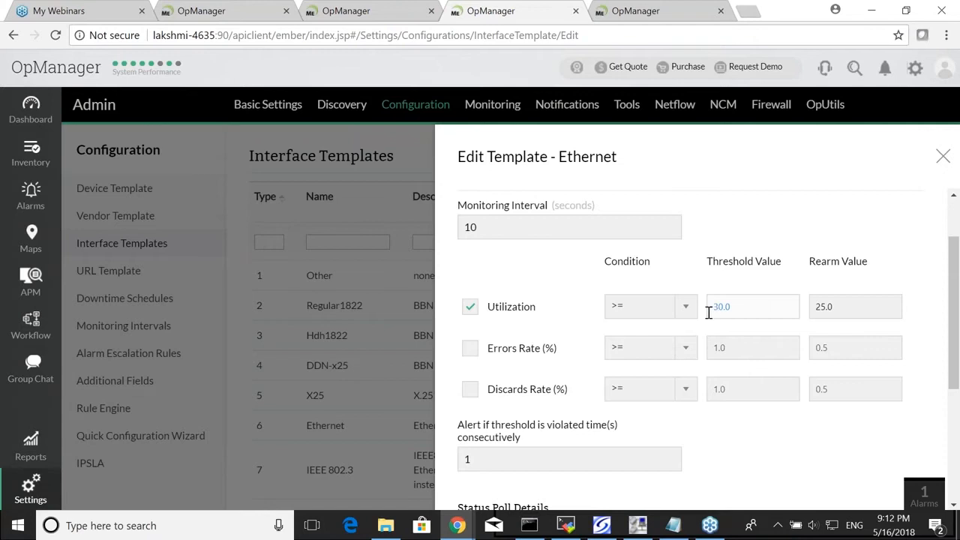
Review the template's alert and status poll settings, try to save and apply the template, and close it
scroll(707, 313, "down", 3)
scroll(510, 347, "down", 2)
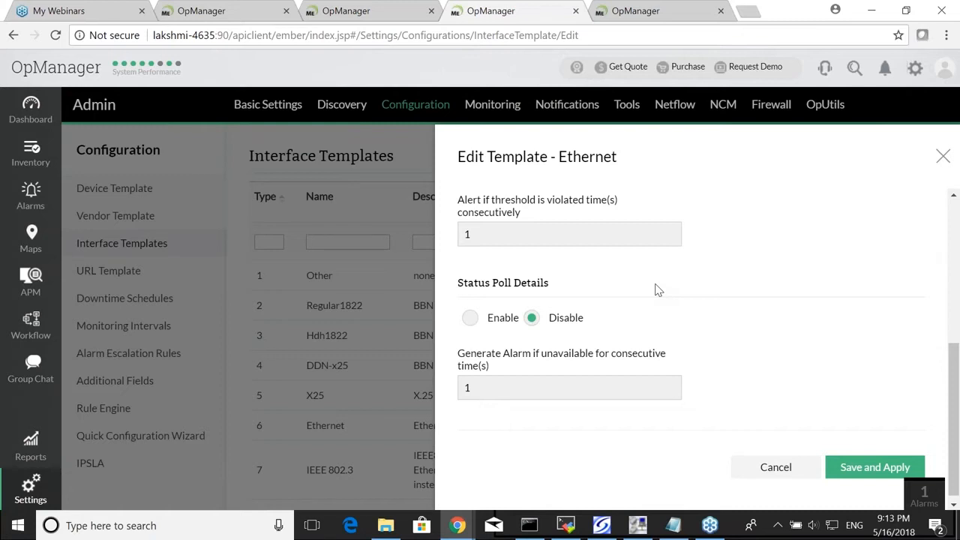
scroll(695, 342, "down", 1)
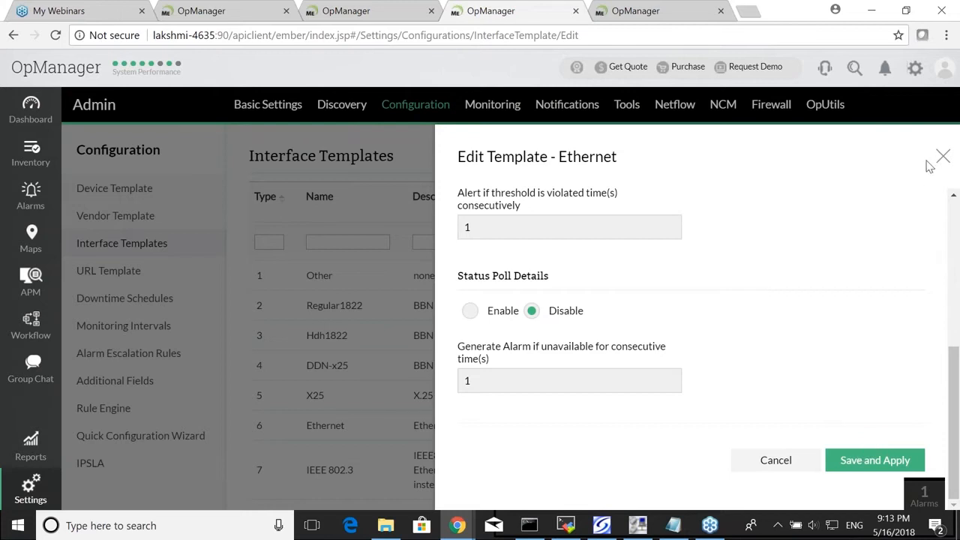
left_click(884, 461)
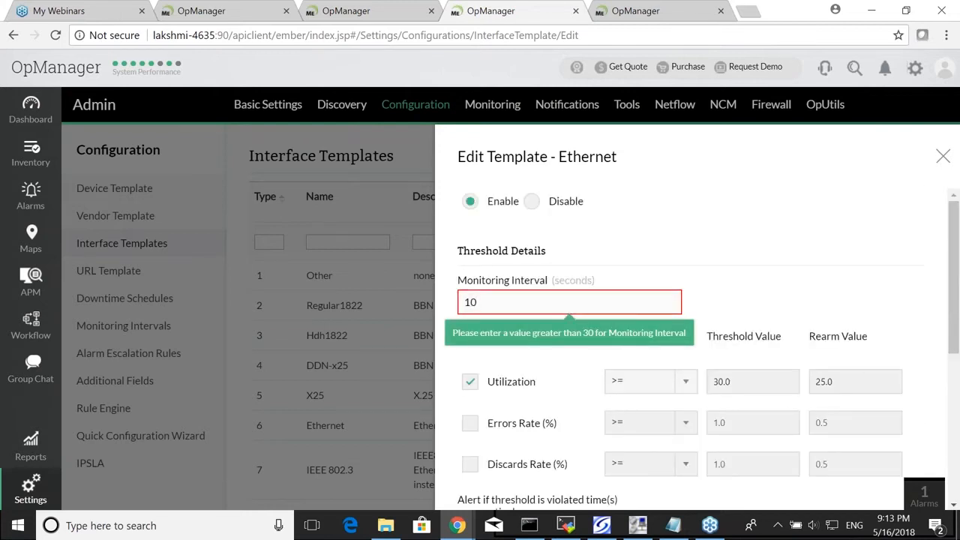
scroll(670, 365, "down", 3)
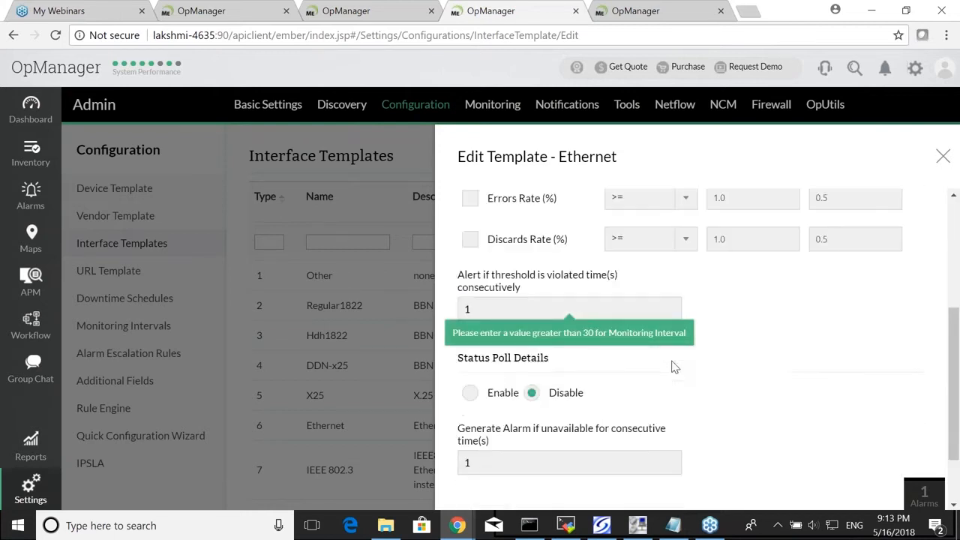
left_click(943, 155)
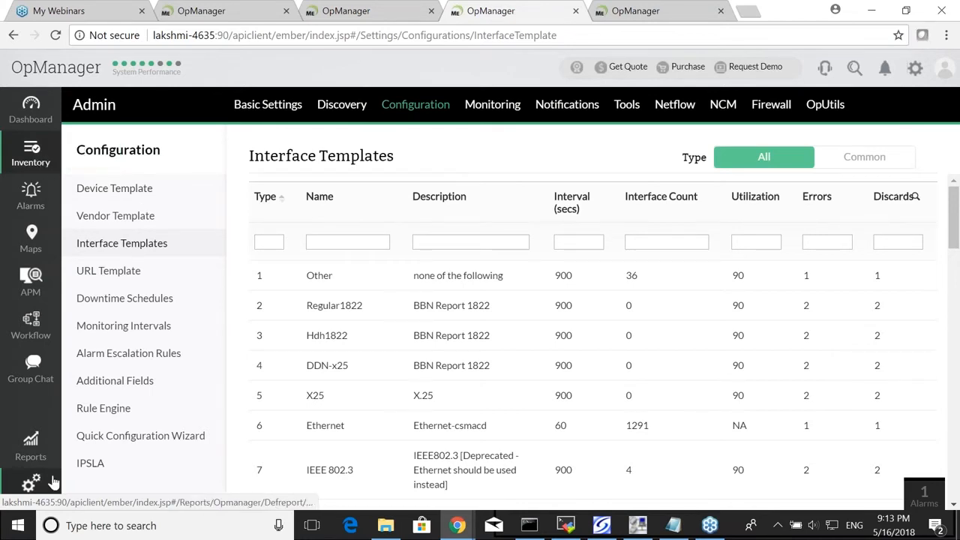
Open the CSV discovery profile Profile_2017_9_4_13_6_50 from the discovery profiles for editing
left_click(30, 486)
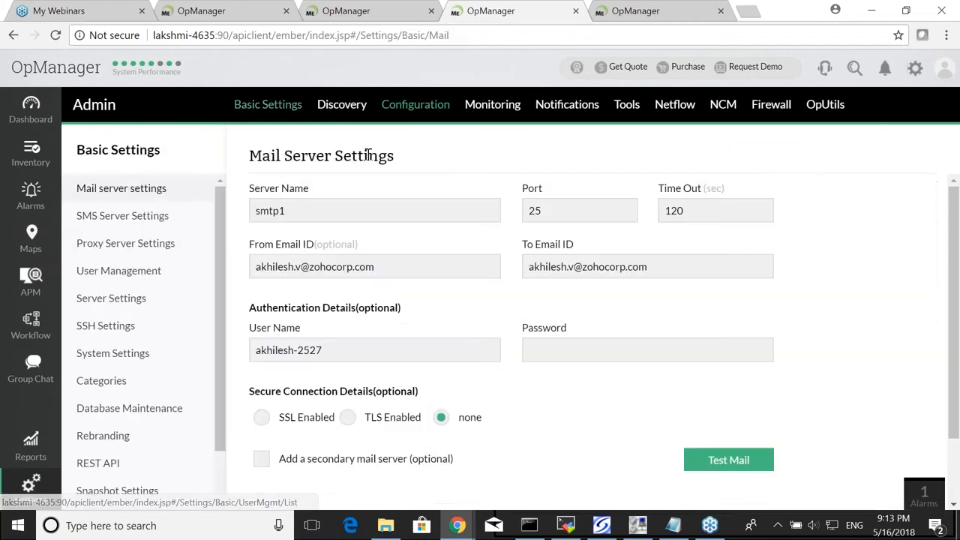
left_click(350, 108)
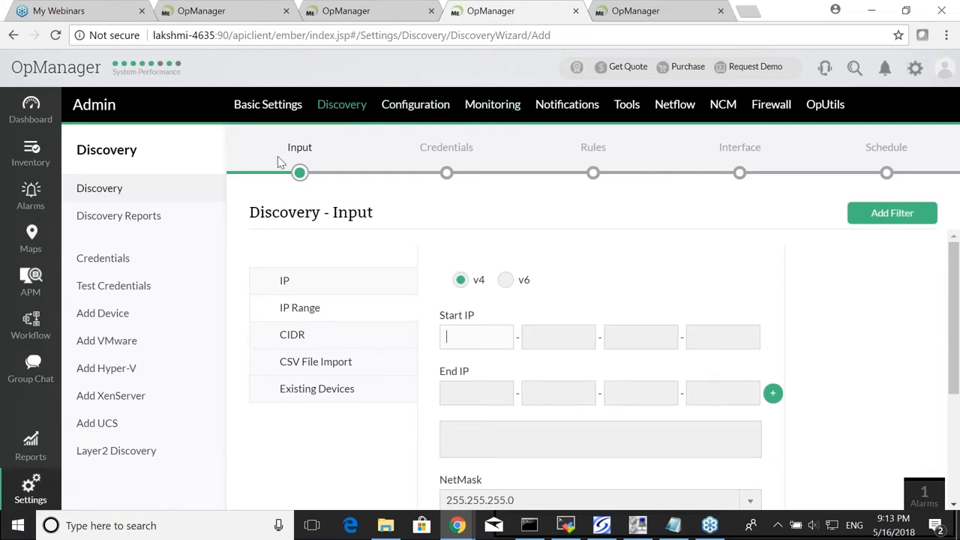
left_click(149, 217)
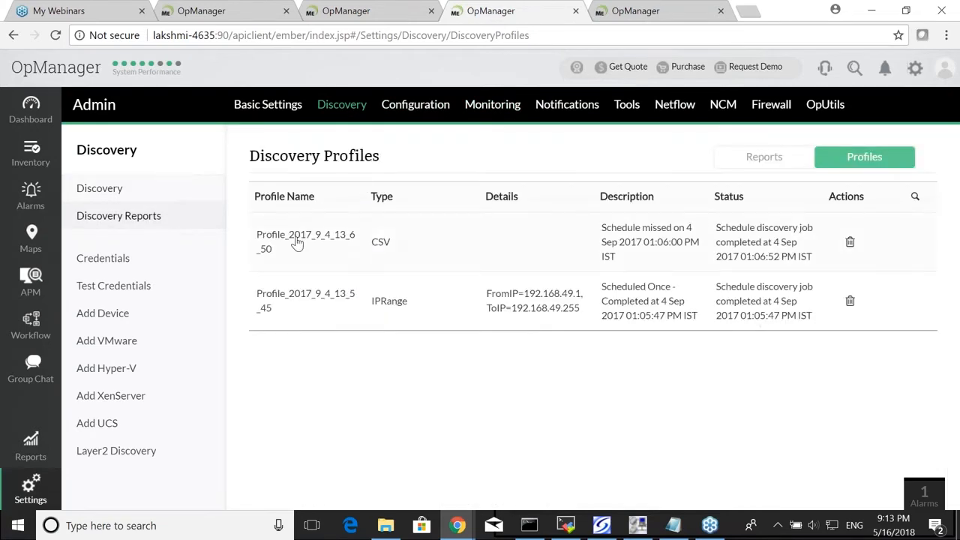
left_click(297, 241)
Set the discovery profile's input to the single IP address 1.1.1.1 and continue to the Credentials stage
scroll(707, 342, "down", 1)
left_click(871, 451)
left_click(592, 114)
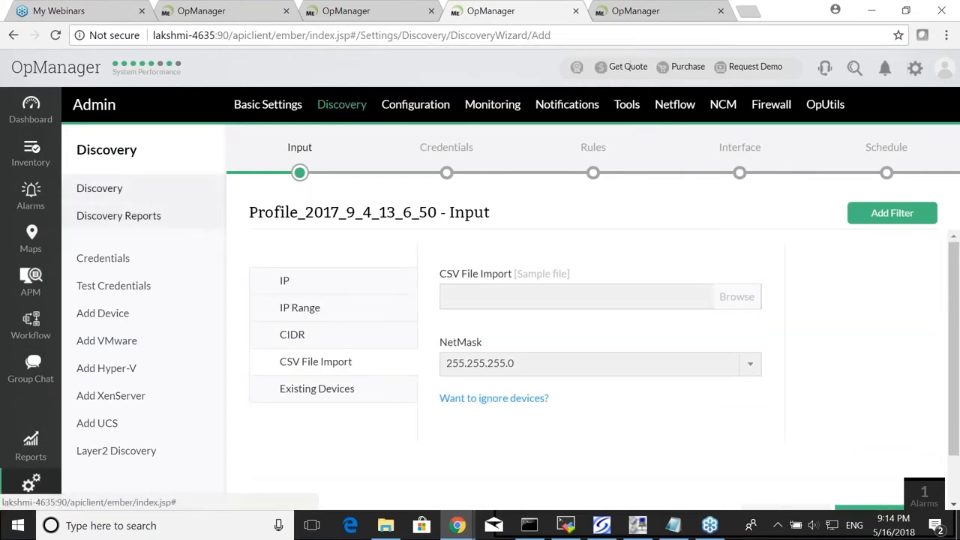
left_click(298, 279)
type("1.1.1.1")
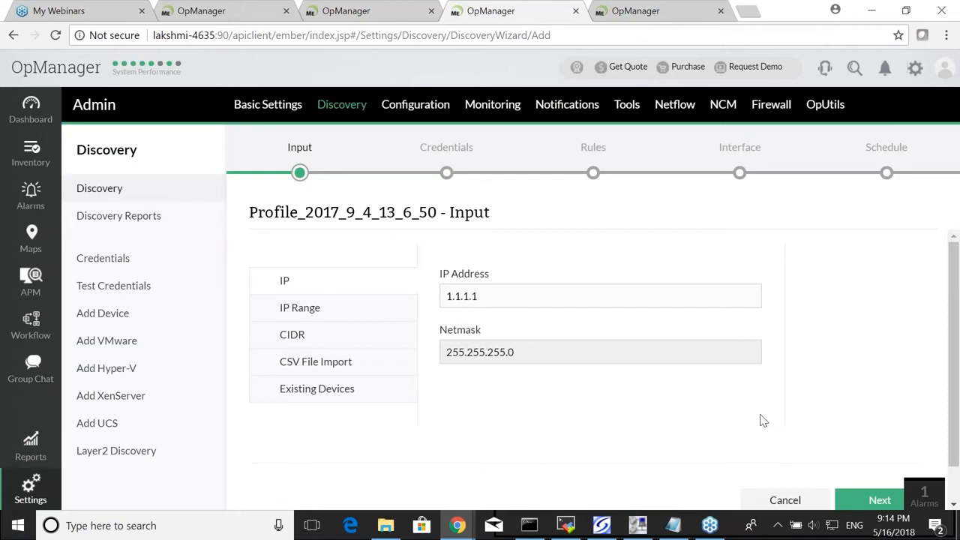
left_click(878, 499)
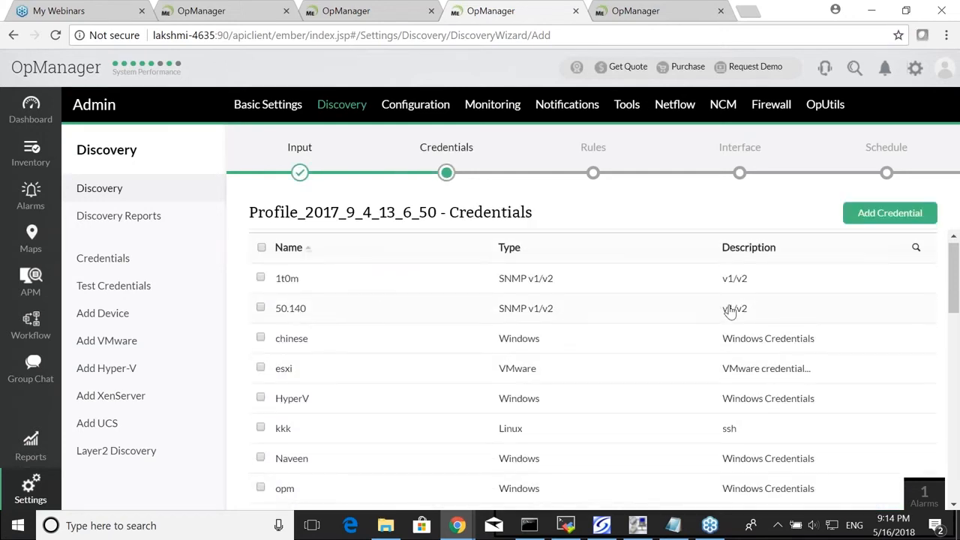
Select the kkk credential for the discovery profile and continue through the Credentials and Rules stages to the Interface stage
scroll(450, 315, "down", 2)
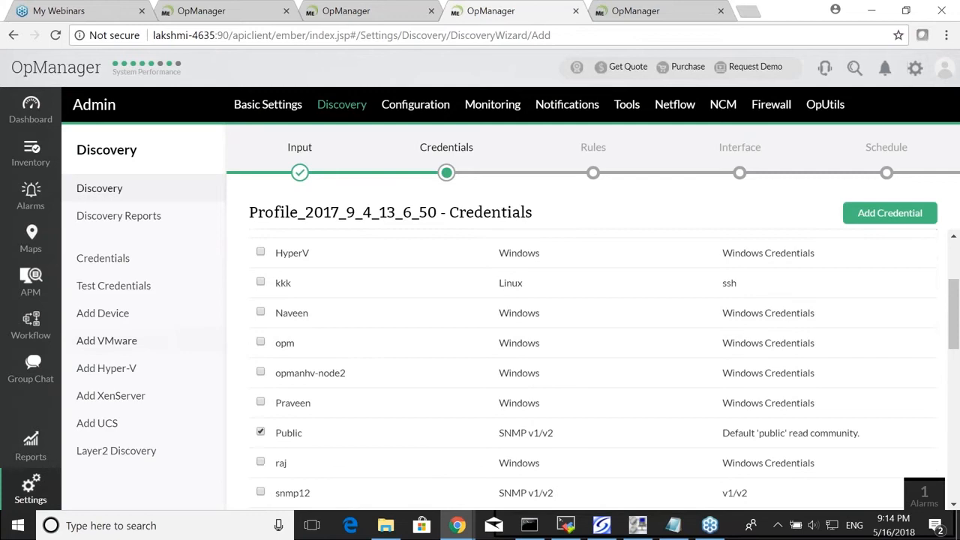
left_click(261, 282)
scroll(836, 411, "down", 10)
left_click(870, 459)
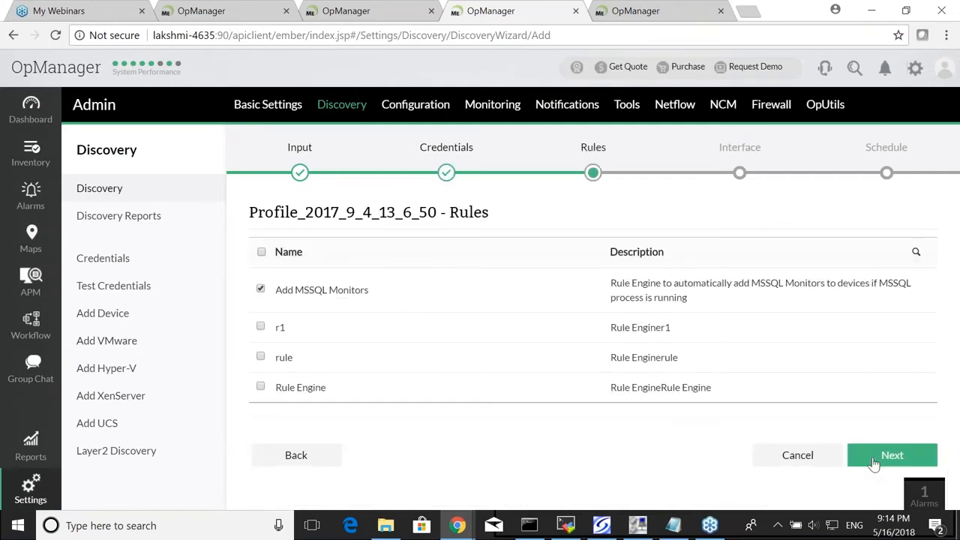
left_click(874, 459)
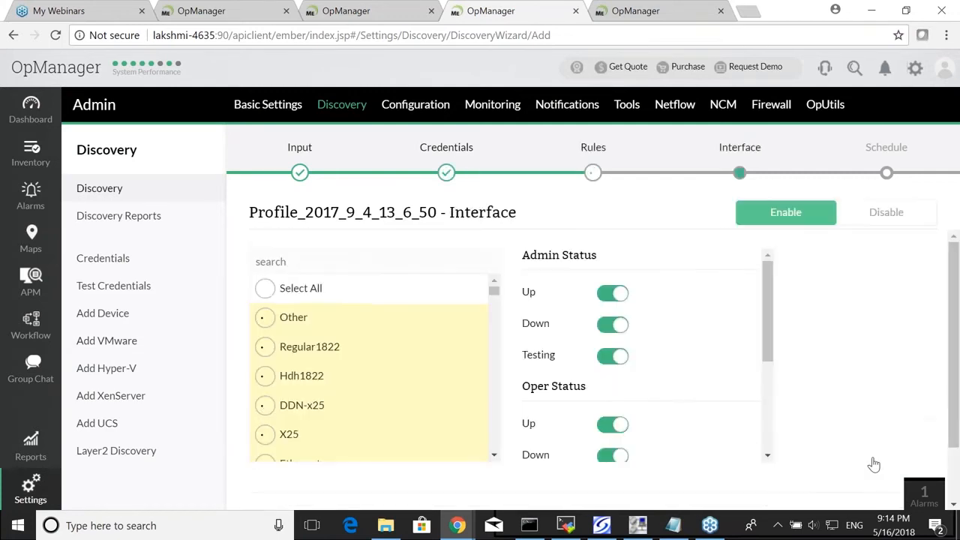
Disable and re-enable interface discovery, and review the interface types and the Admin Status and Oper Status options
left_click(873, 214)
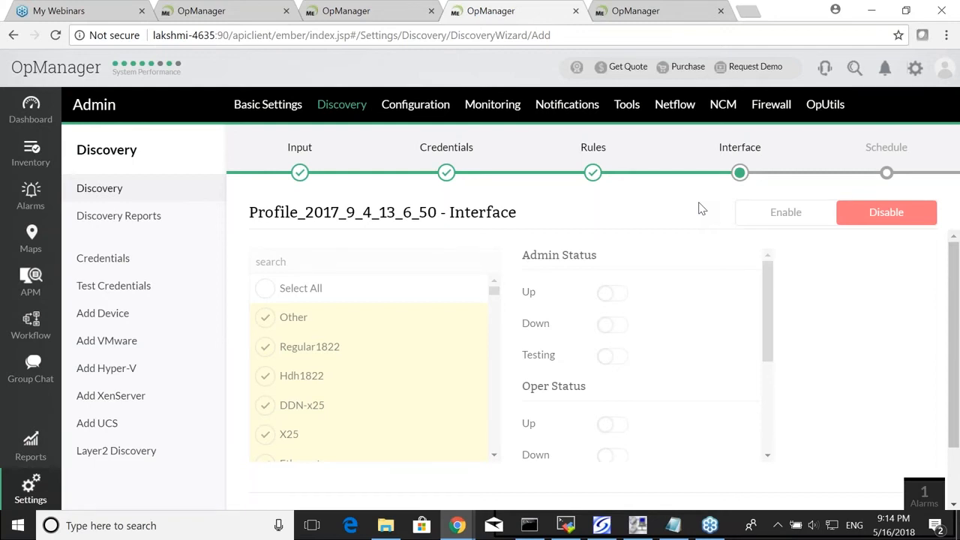
left_click(757, 217)
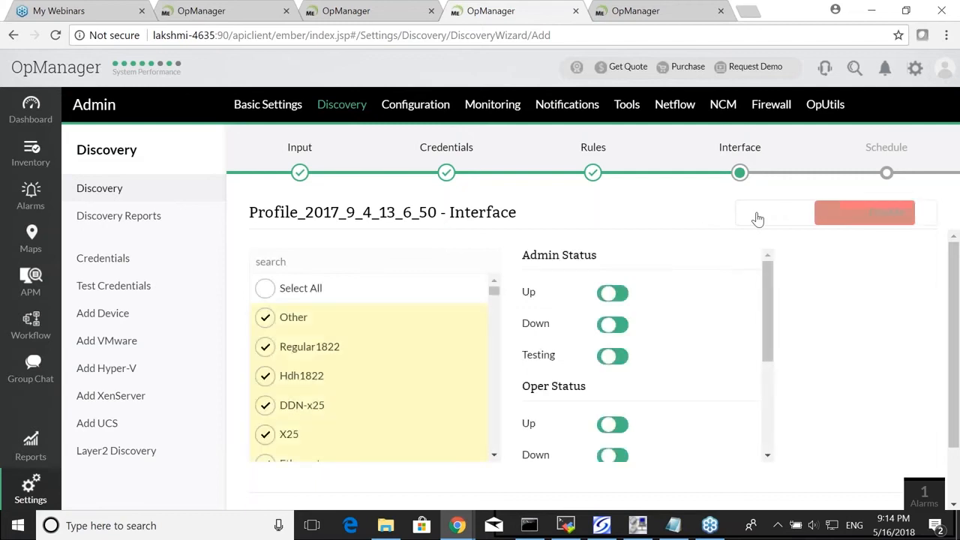
scroll(357, 321, "down", 5)
scroll(360, 327, "up", 4)
scroll(360, 326, "down", 4)
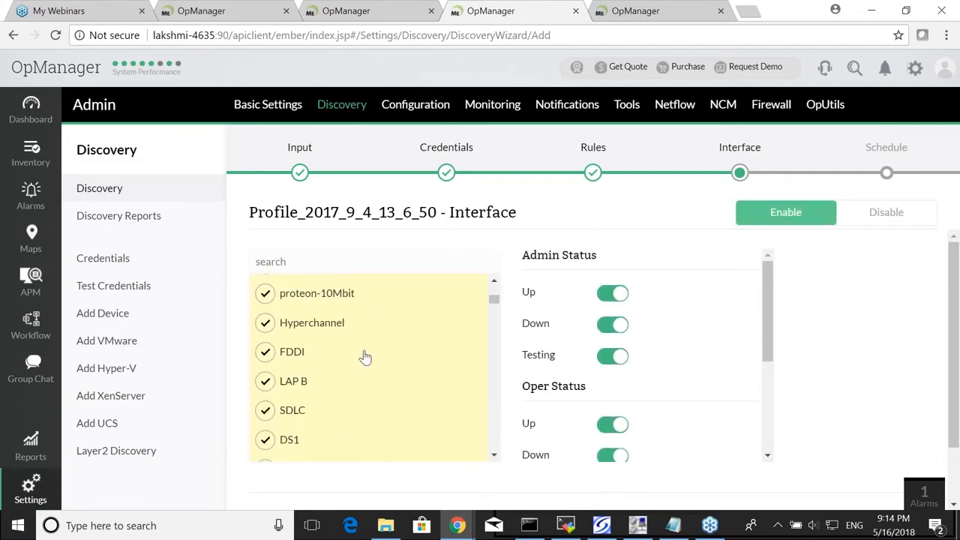
scroll(386, 400, "down", 4)
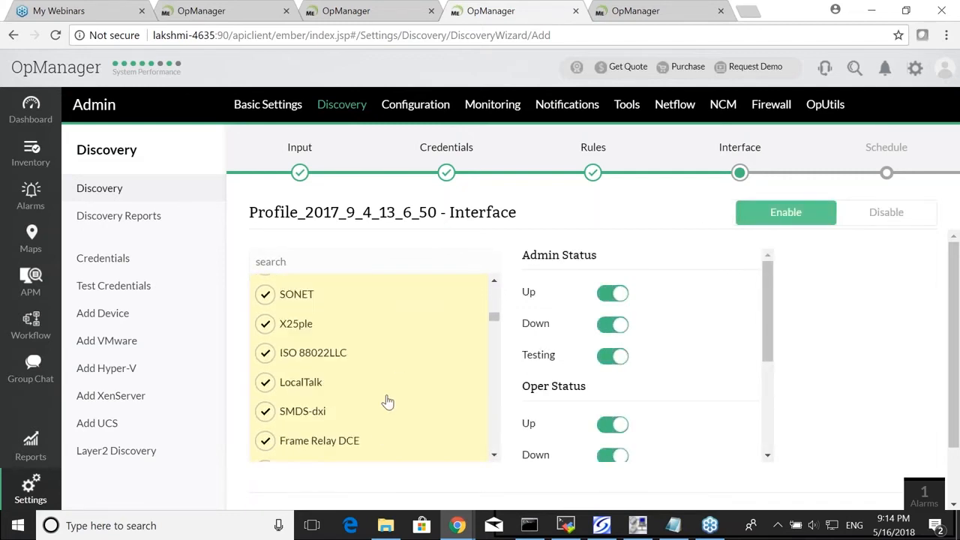
scroll(386, 400, "up", 6)
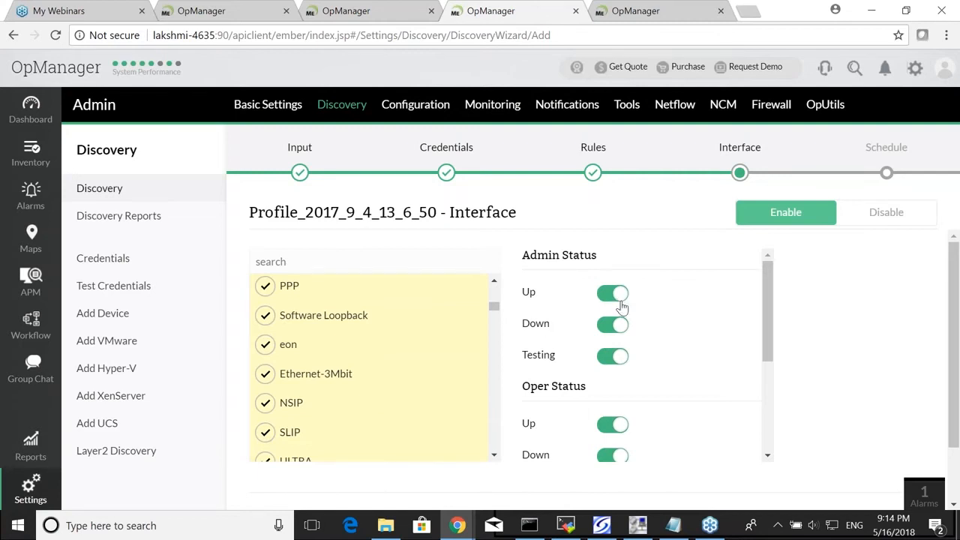
scroll(621, 383, "down", 3)
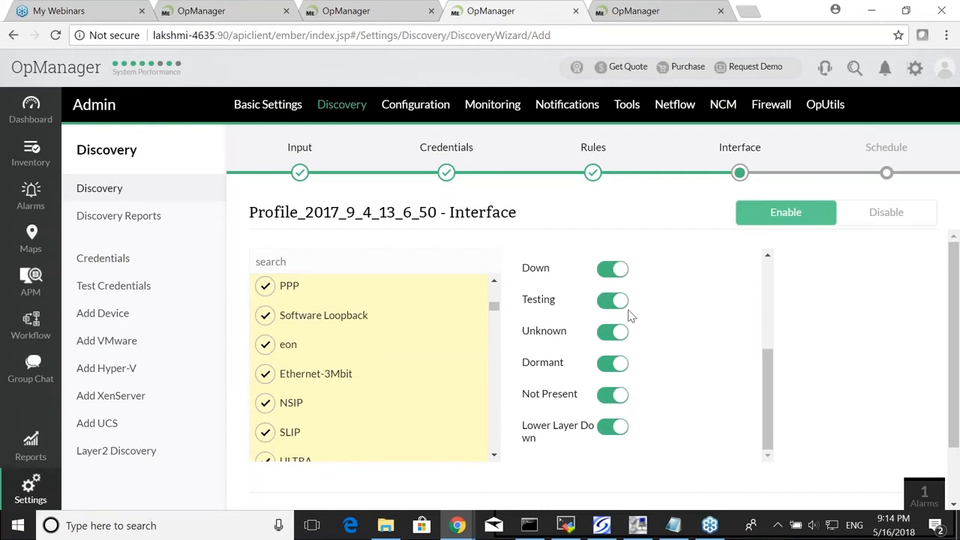
scroll(630, 316, "up", 3)
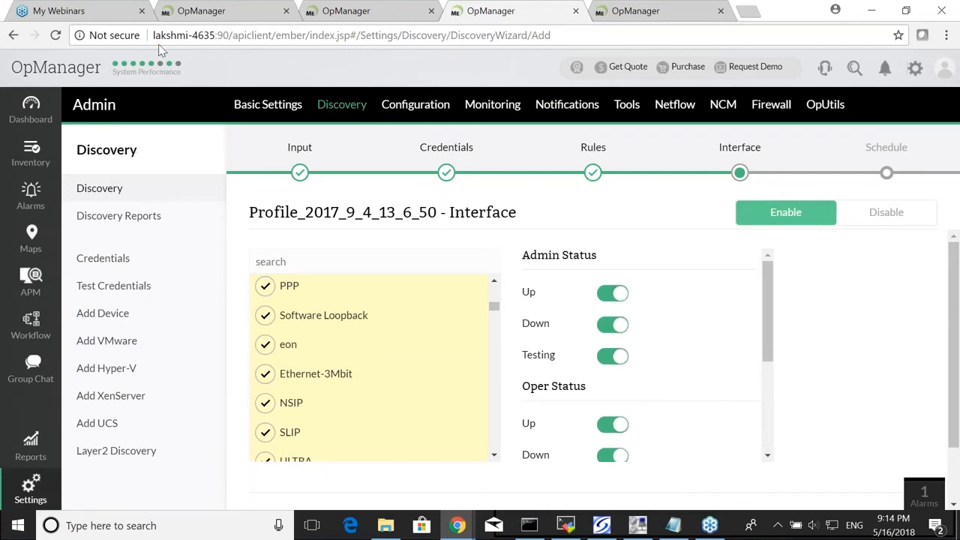
Switch to the presentation and advance the Interface templates slide
key("alt+Tab")
key("Right")
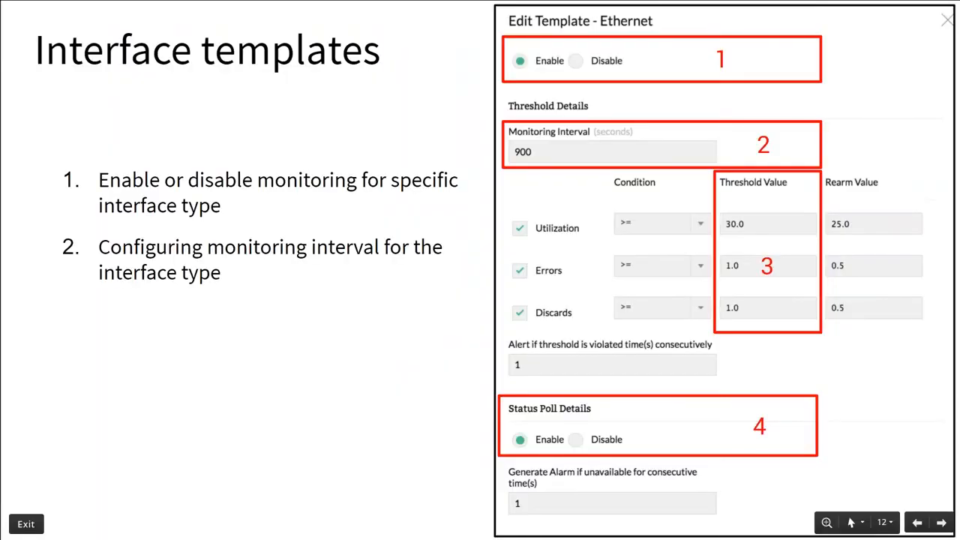
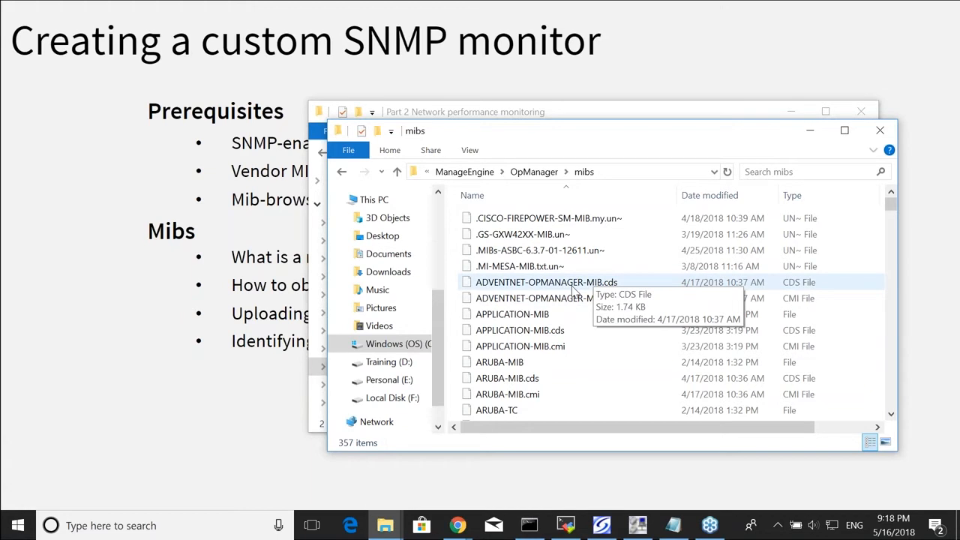
Look through the MIB files in OpManager's mibs folder and return to the custom SNMP monitor slide
scroll(597, 351, "down", 2)
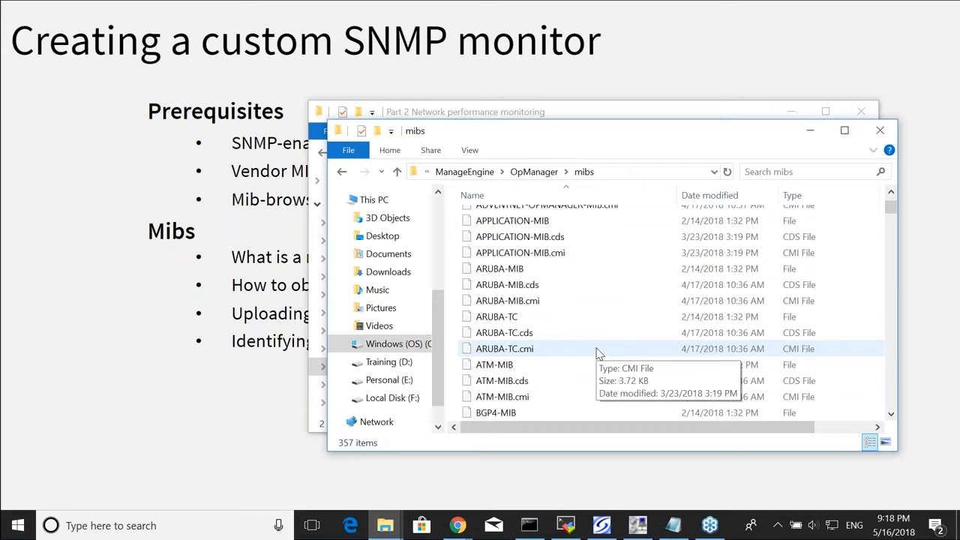
scroll(598, 353, "down", 2)
scroll(598, 352, "up", 4)
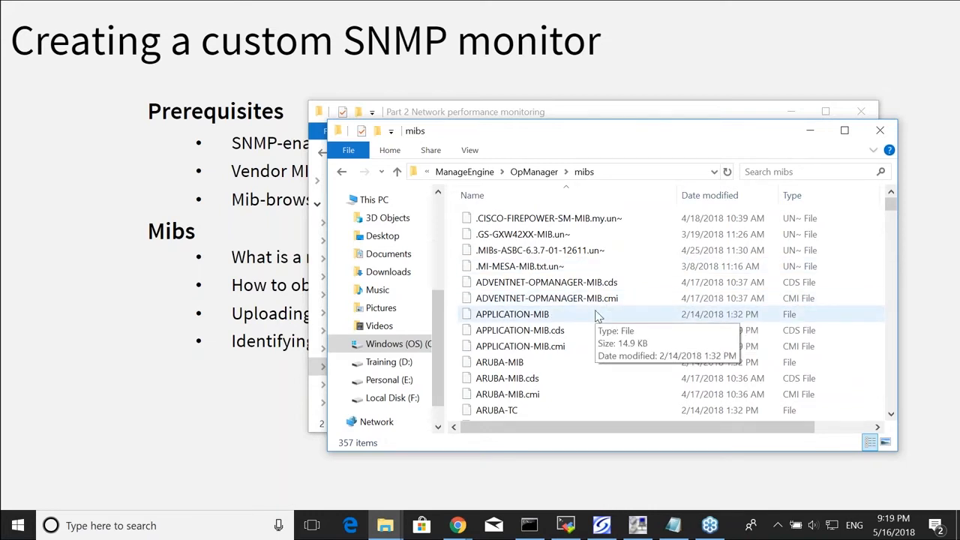
key("alt+Tab")
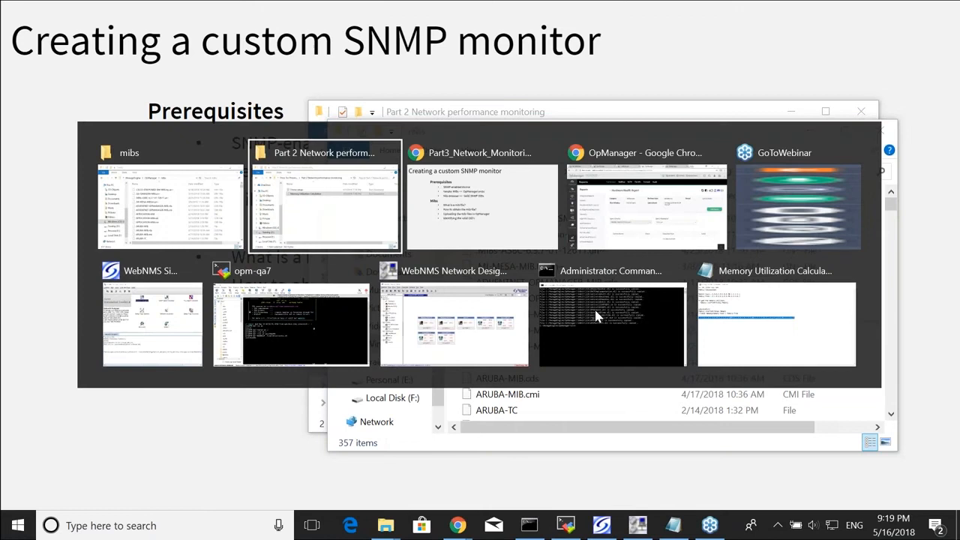
key("alt+Tab")
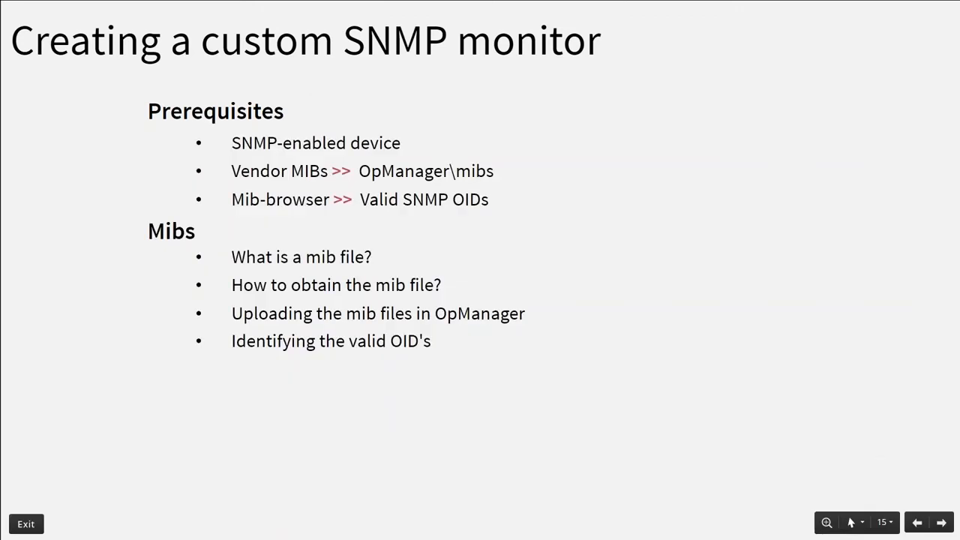
Switch to OpManager in the browser and open the MIB Browser from the admin tools
key("alt+Tab")
key("alt+Tab")
key("alt+Tab")
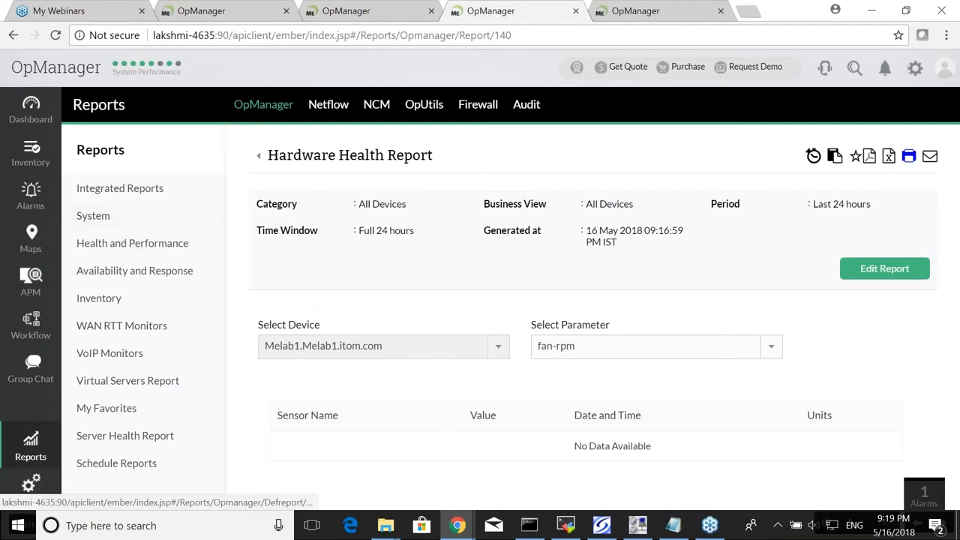
left_click(32, 484)
left_click(628, 109)
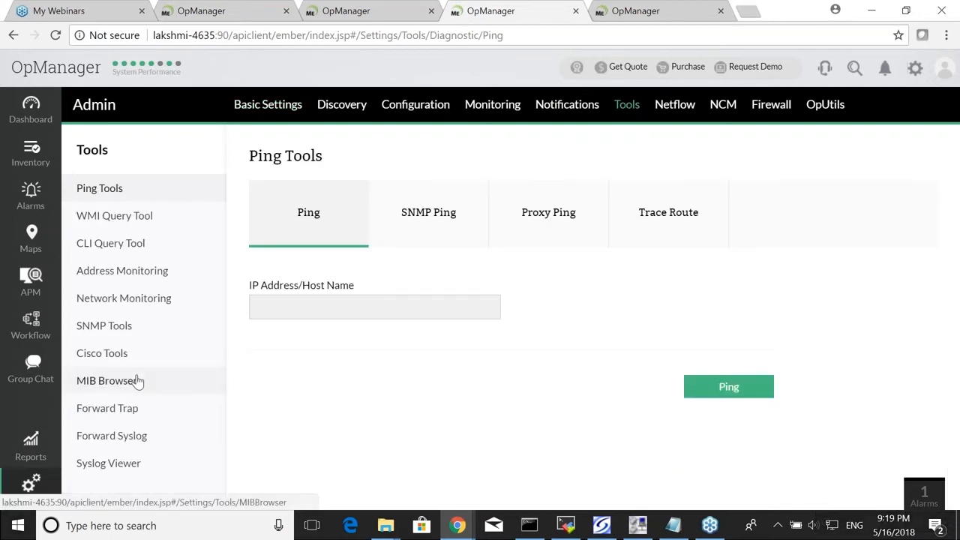
left_click(137, 380)
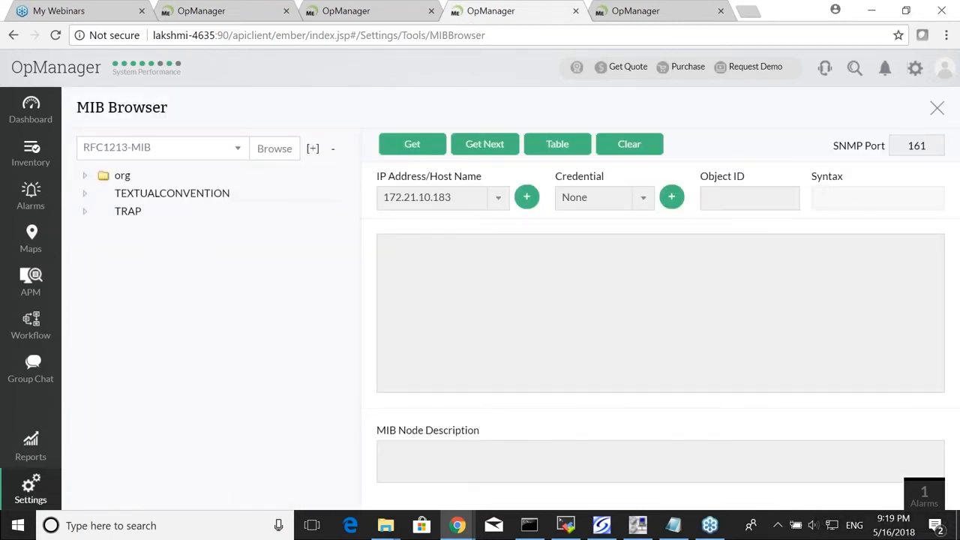
View the form for uploading a MIB in the MIB Browser and close it without uploading a file
left_click(201, 154)
left_click(272, 149)
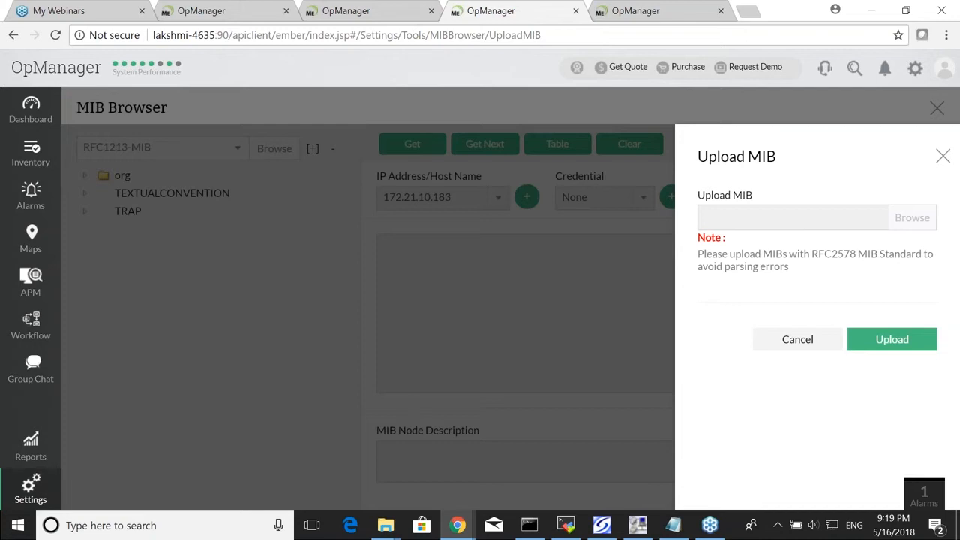
left_click(942, 158)
Return to the presentation and reveal the Examples section on the custom SNMP monitor slide
key("alt+Tab")
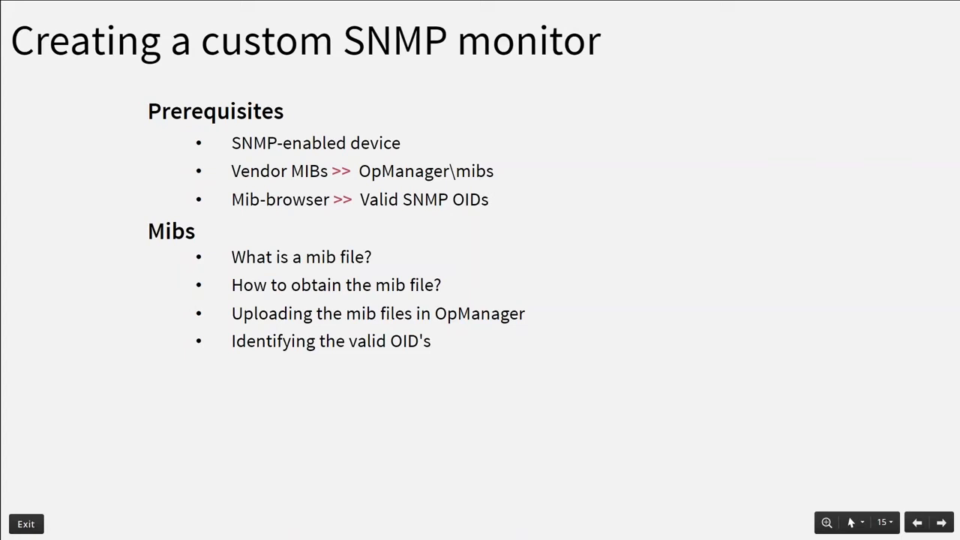
key("Right")
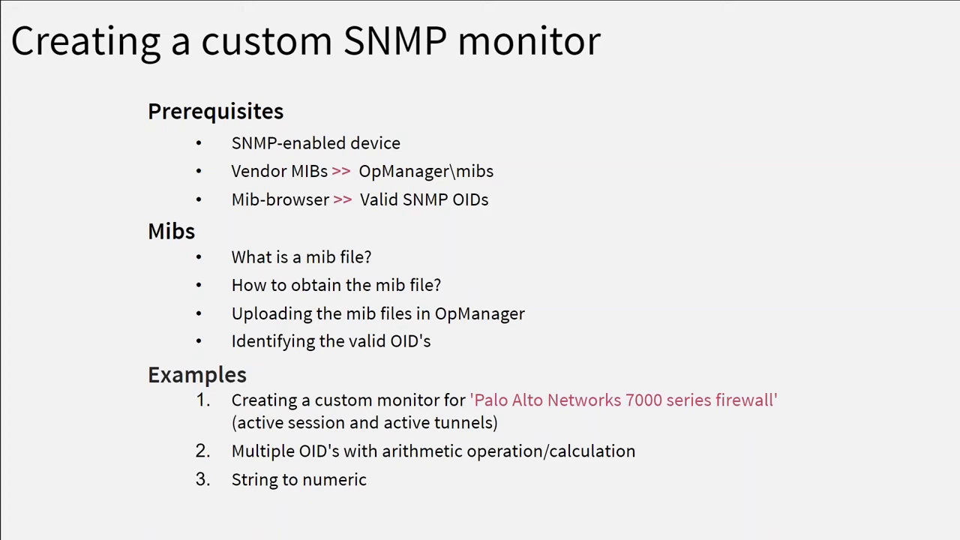
Switch to the localhost OpManager instance, search its device templates for "palo alto" and look through the matching templates
key("alt+Tab")
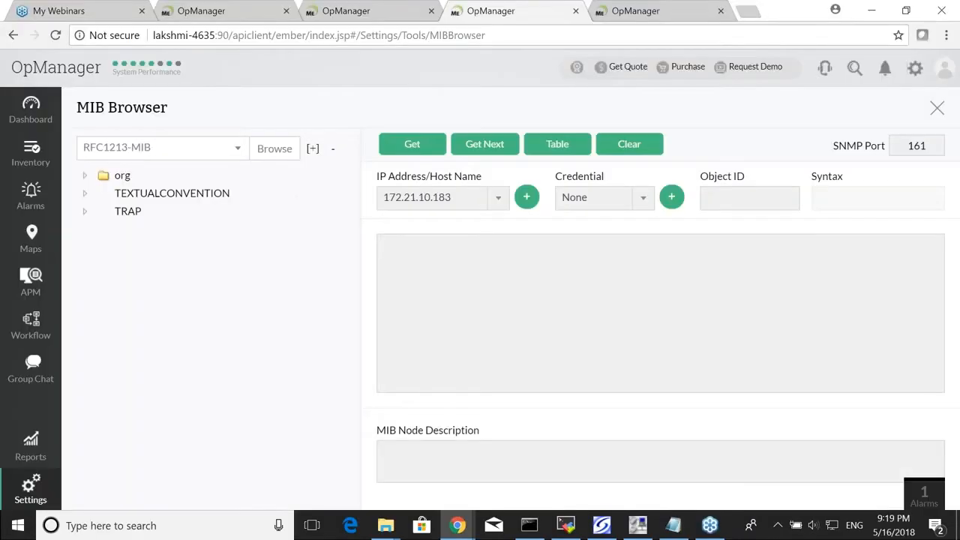
left_click(263, 10)
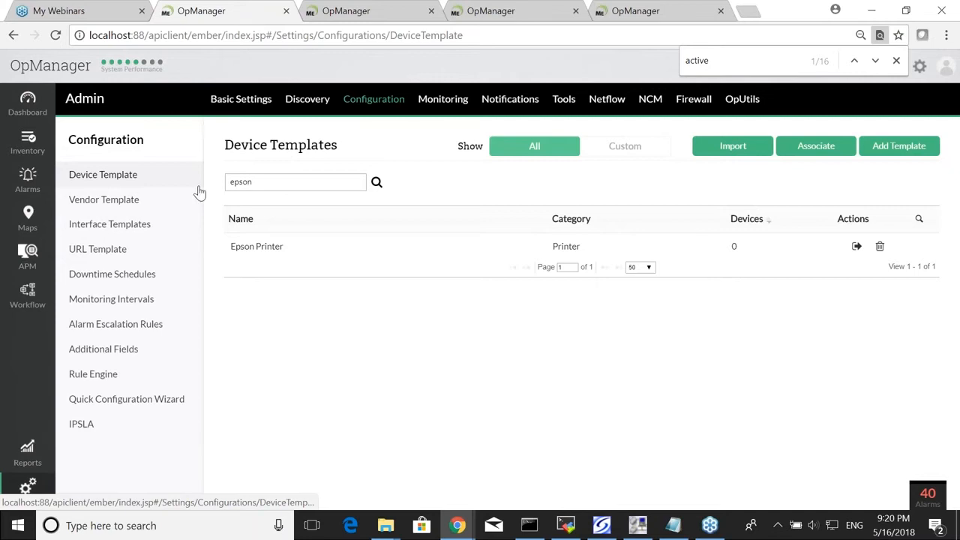
key("ctrl+a")
type("pa")
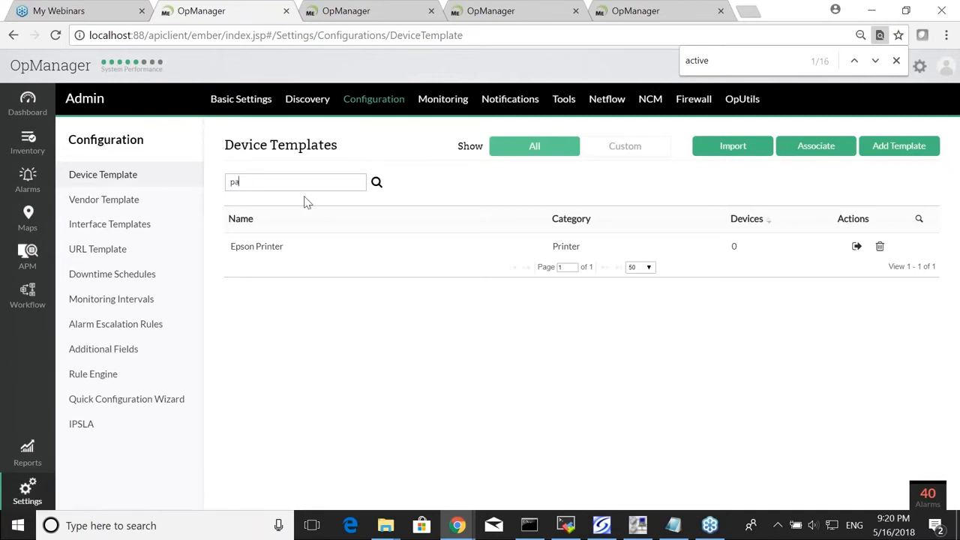
type("ic alto")
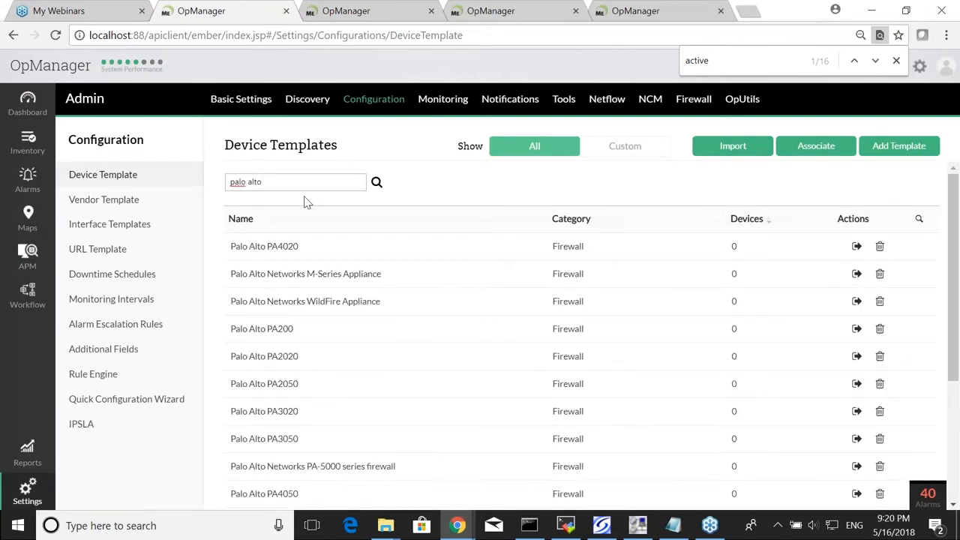
scroll(360, 300, "down", 3)
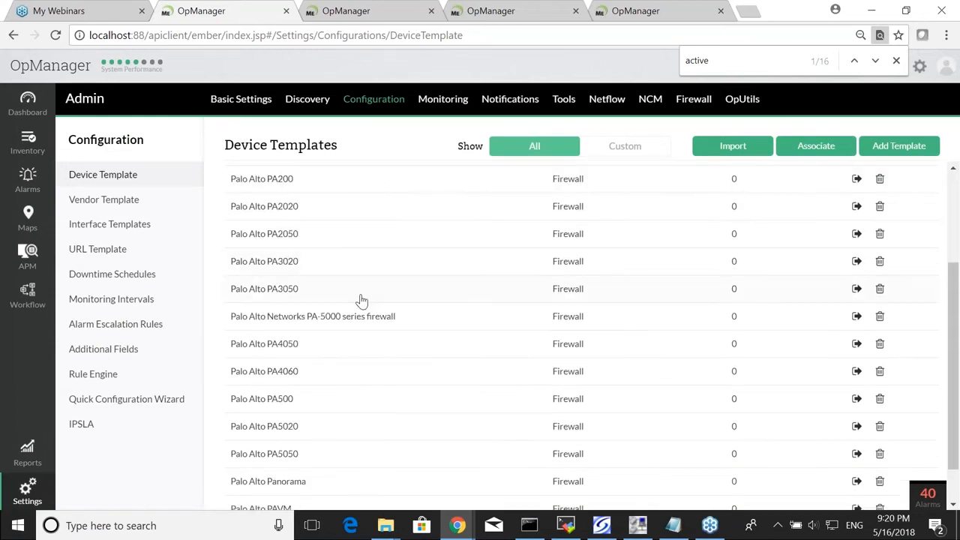
scroll(361, 300, "up", 3)
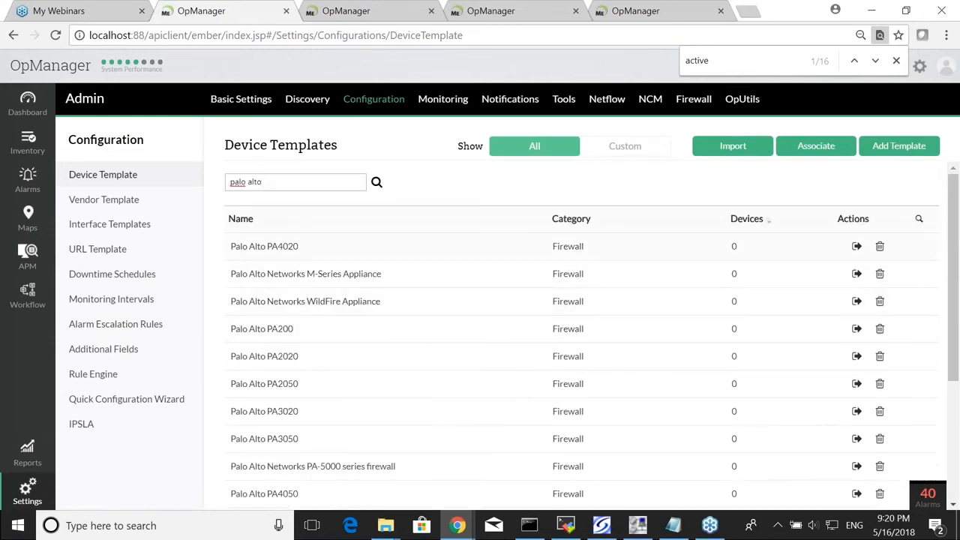
scroll(405, 419, "down", 3)
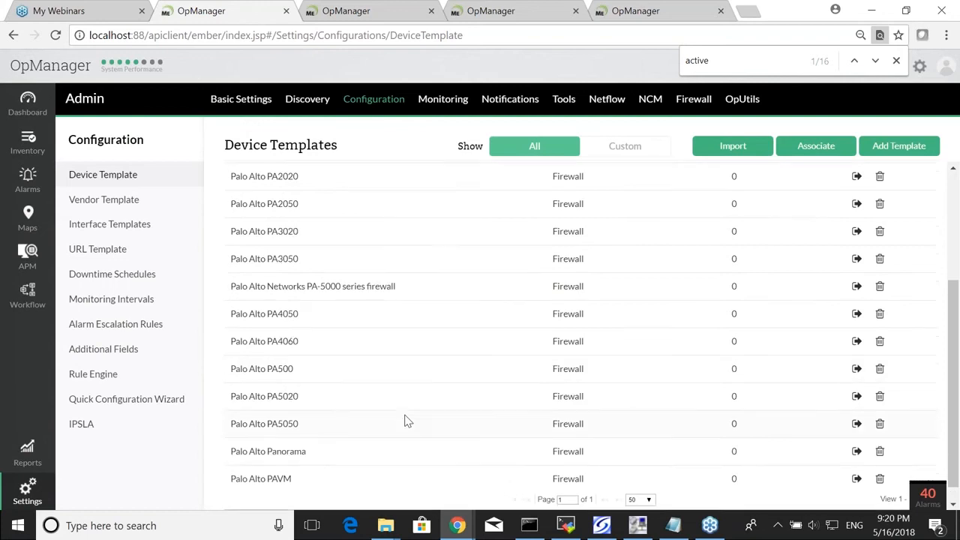
scroll(405, 420, "up", 3)
Start a new device template and name it "Palo Alto 7000 series"
left_click(921, 152)
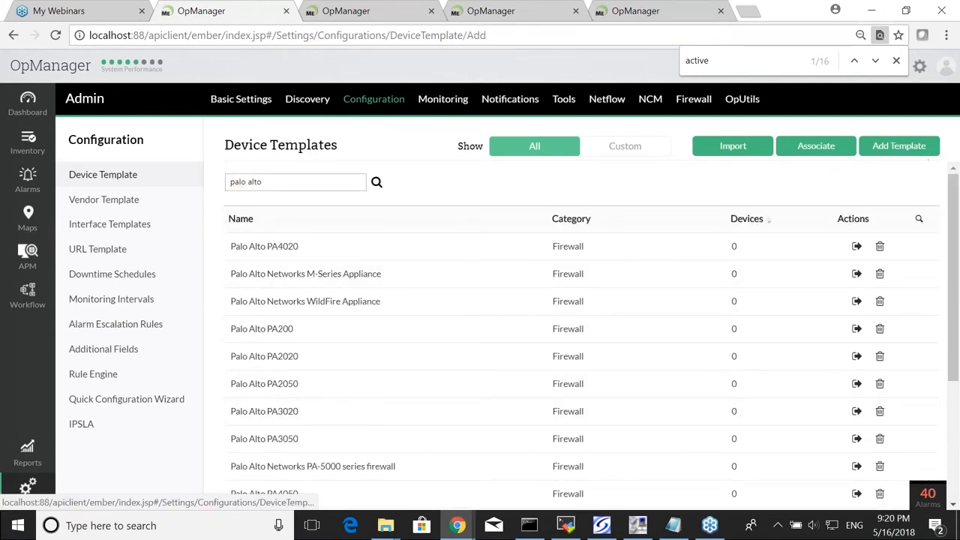
type("Palo Alto 7")
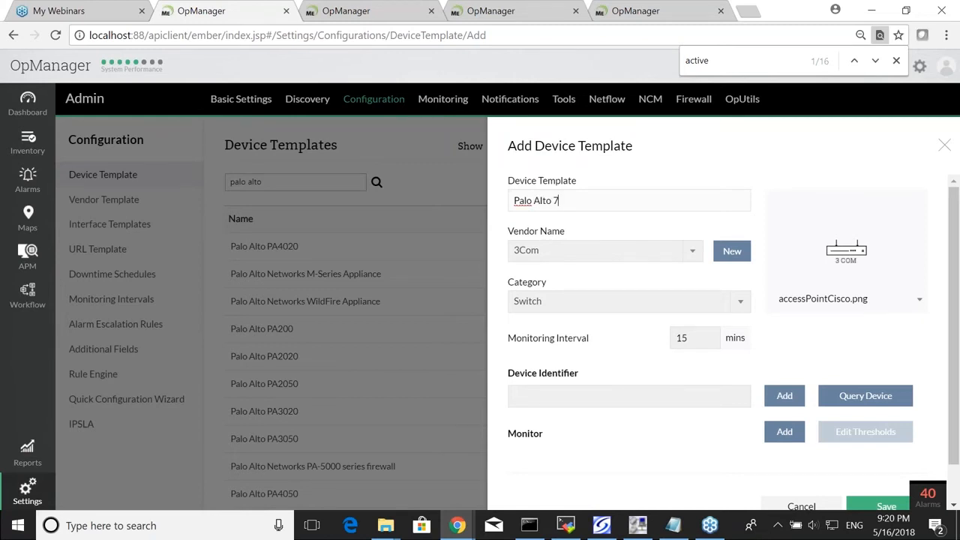
type("000 series")
Set the new template's vendor to Palo Alto Networks and its category to Firewall
left_click(654, 258)
type("palo")
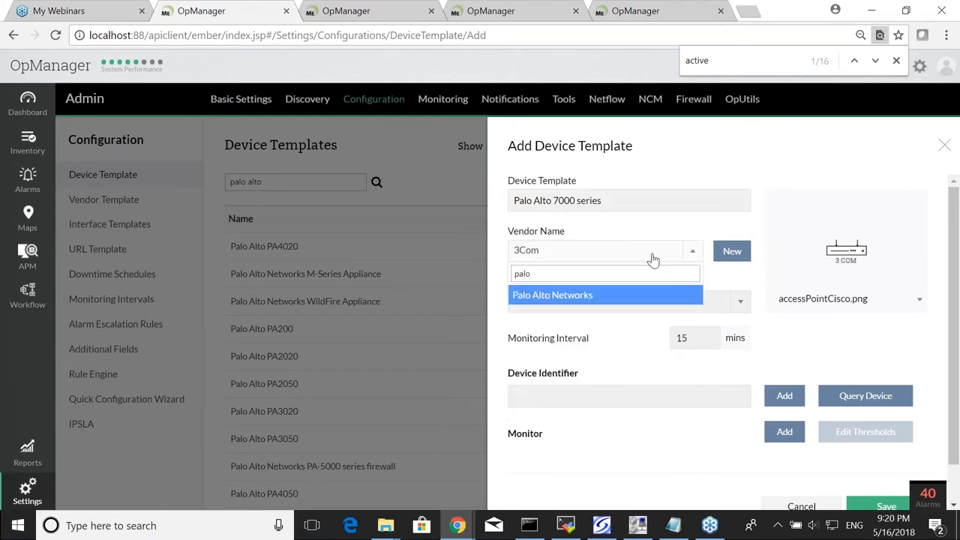
key("Return")
left_click(589, 304)
type("fire")
key("Return")
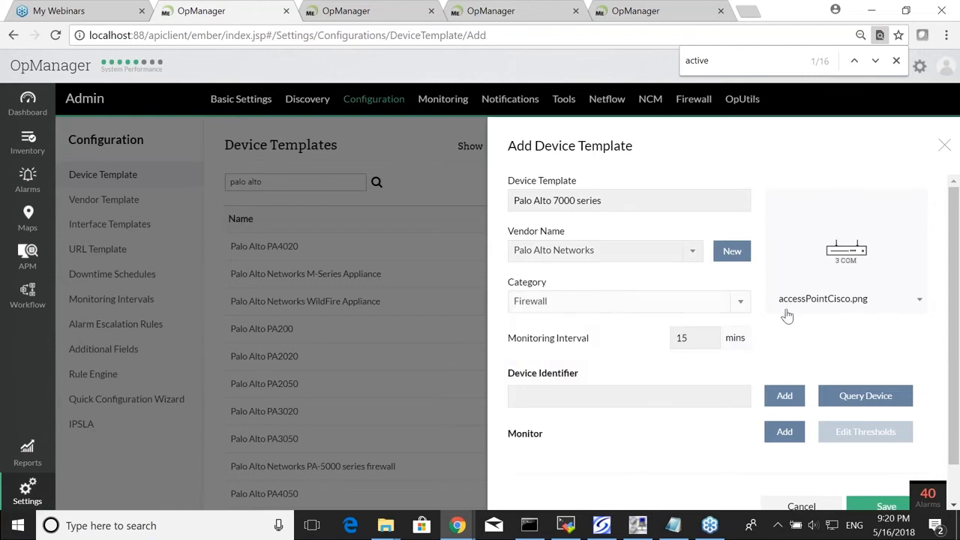
Choose firewall.png as the new template's device image
left_click(837, 301)
scroll(765, 405, "down", 3)
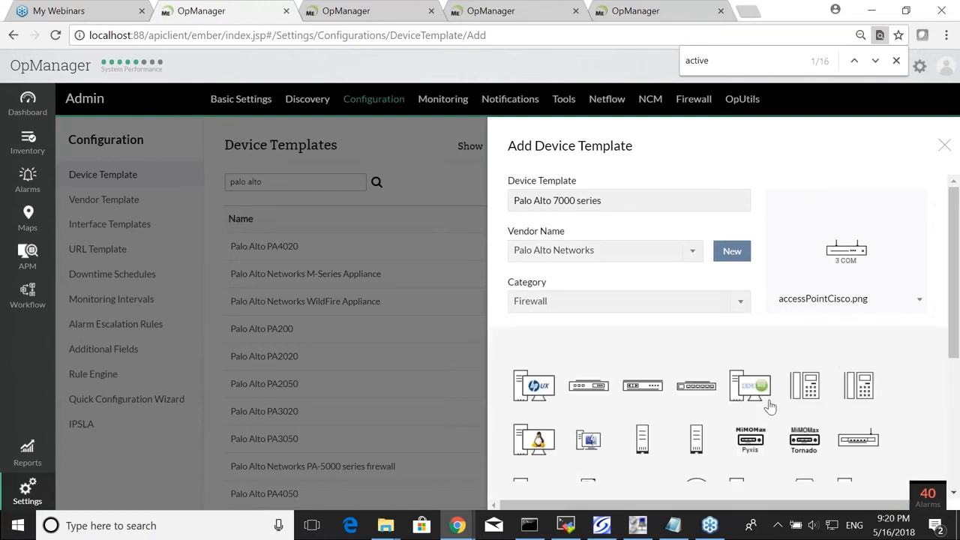
left_click(757, 407)
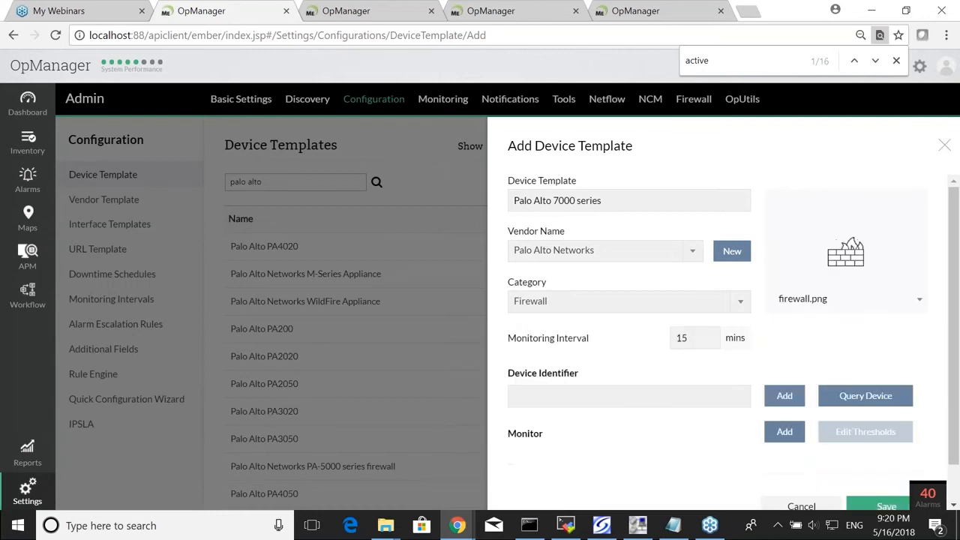
Set the template's monitoring interval to 5 minutes and view the SNMP v1/v2 and SNMP v3 options for querying a device
left_click_drag(688, 337, 672, 341)
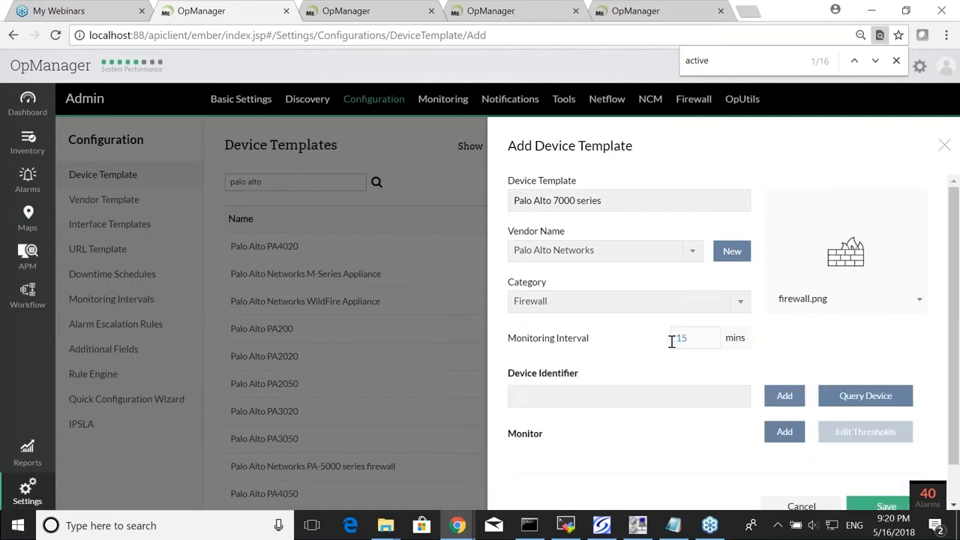
type("5")
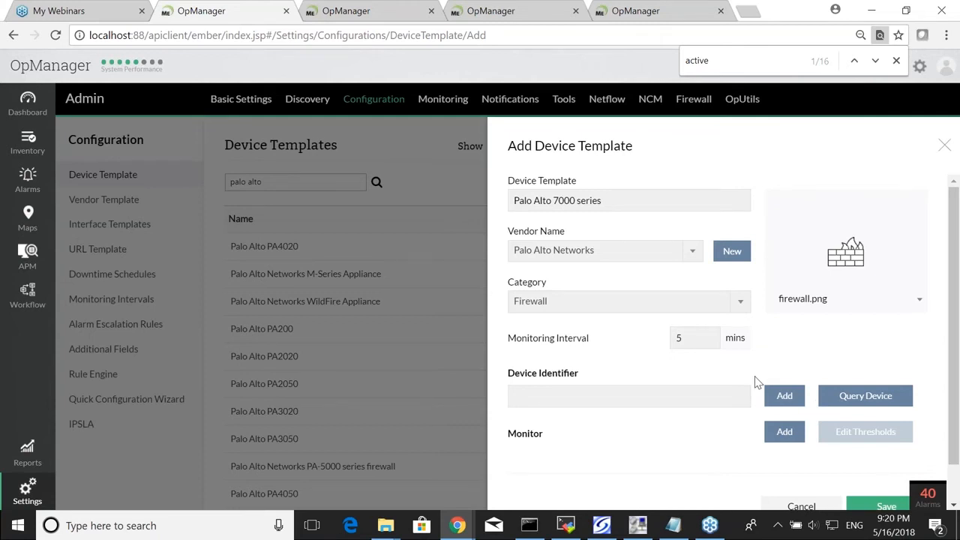
left_click(852, 398)
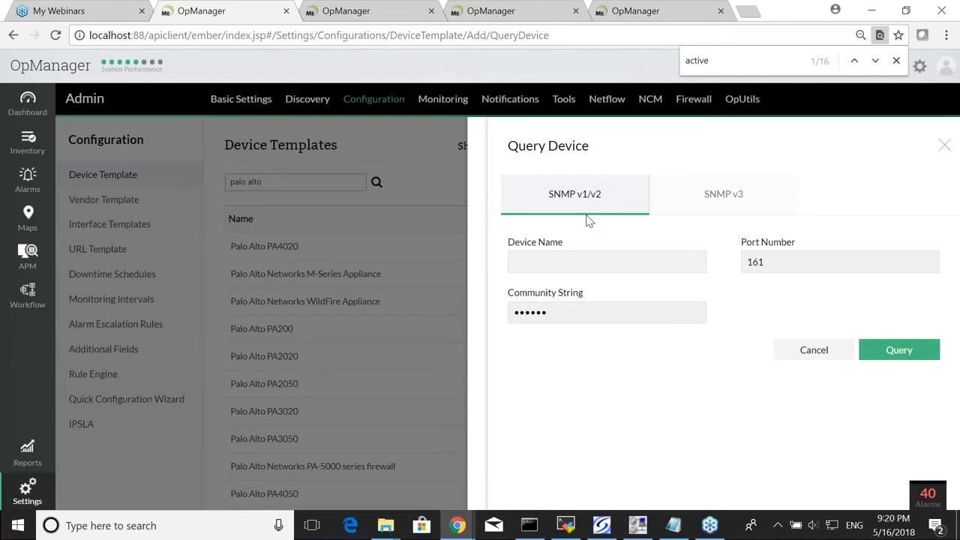
left_click(702, 210)
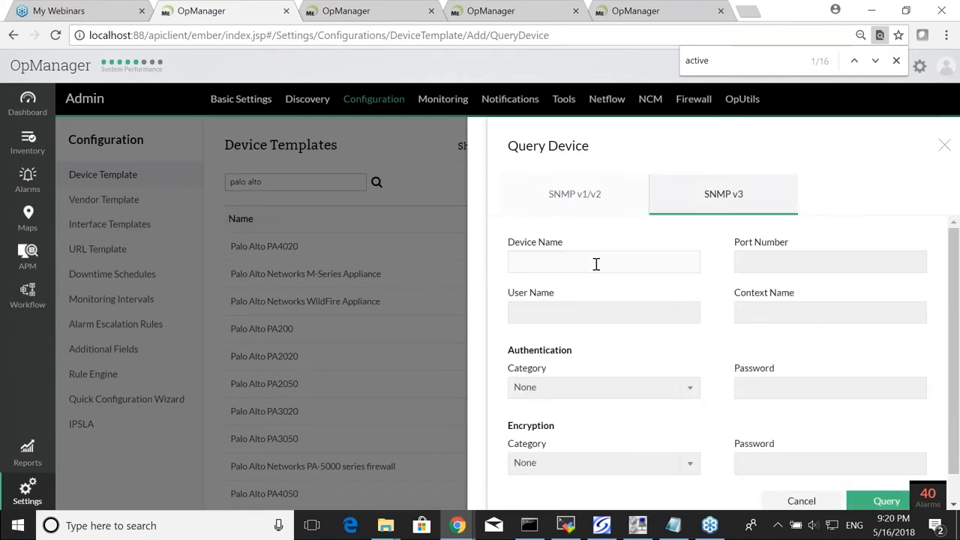
left_click(608, 209)
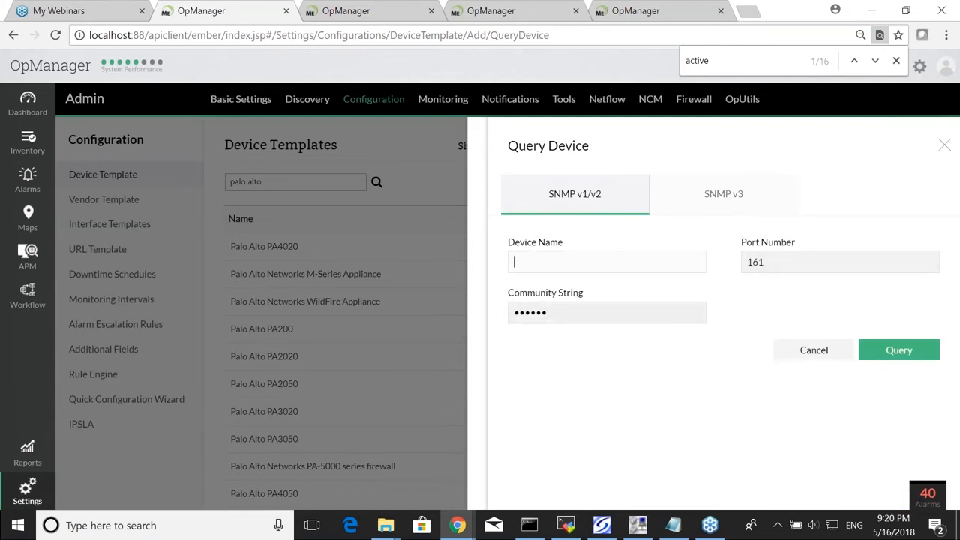
left_click(943, 144)
Add the device identifier paloalto.123.445.1 to the new template and save the template
left_click(614, 396)
type("p")
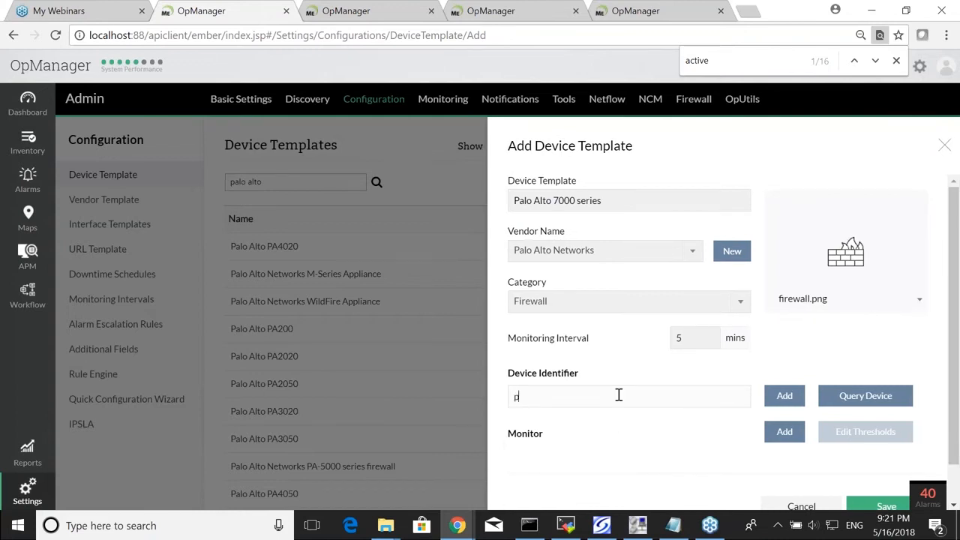
type("aloalto.123.445.1")
left_click(786, 402)
scroll(592, 361, "down", 2)
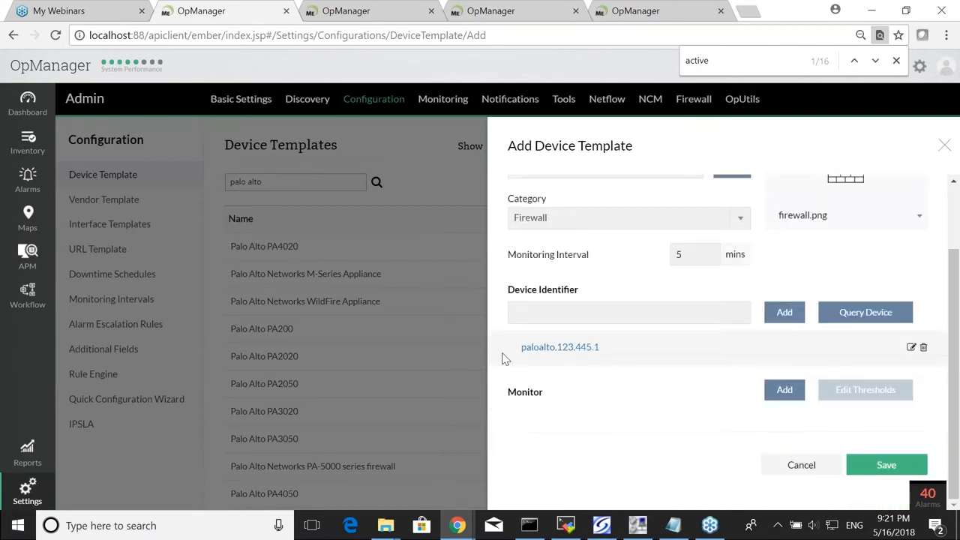
scroll(574, 368, "up", 2)
scroll(608, 382, "down", 2)
scroll(615, 383, "up", 2)
scroll(614, 383, "down", 2)
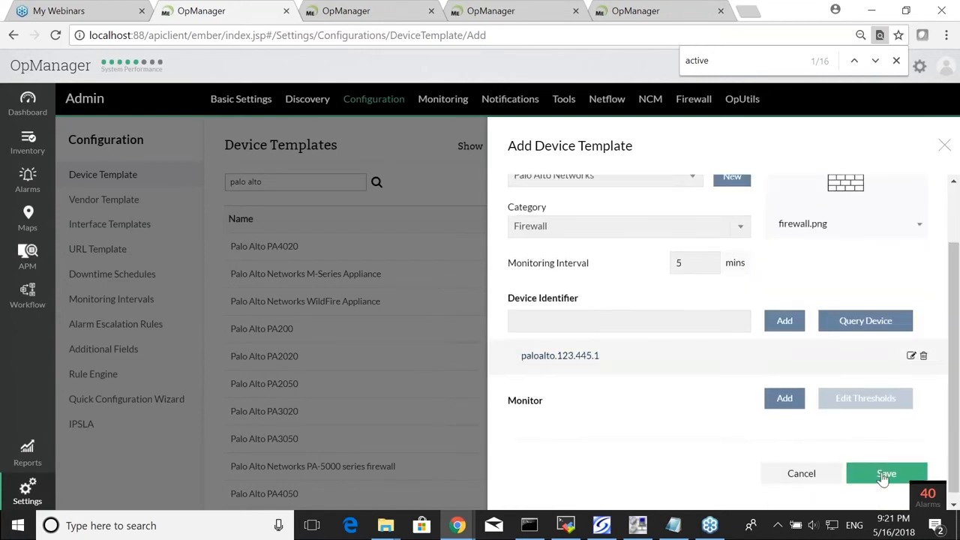
left_click(885, 474)
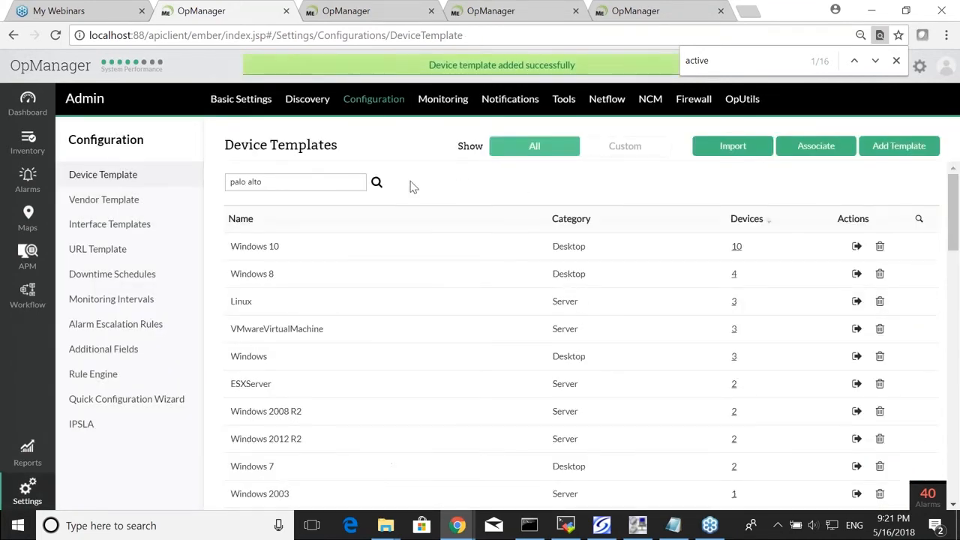
Open the custom Palo Alto 7000 series template for editing and start adding a monitor to it
left_click(896, 60)
left_click(625, 146)
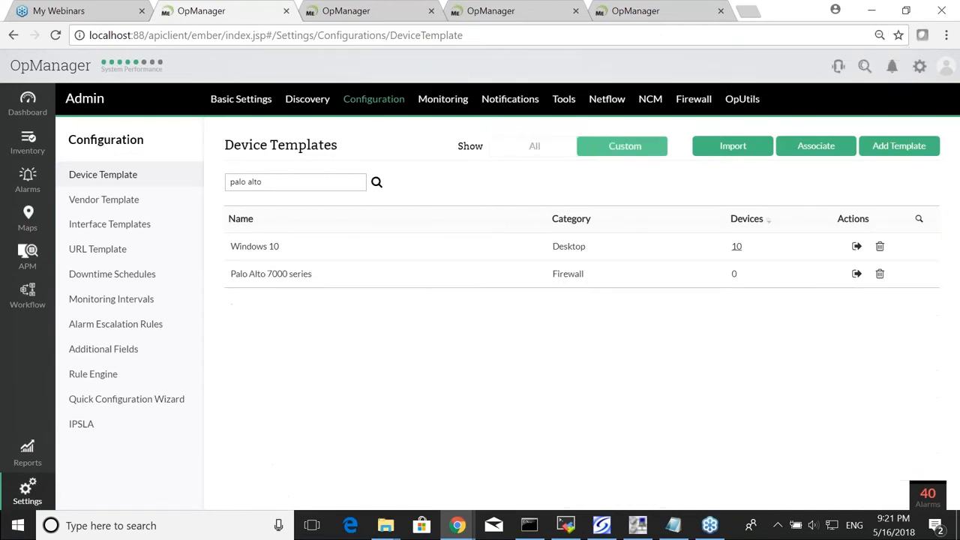
left_click(277, 274)
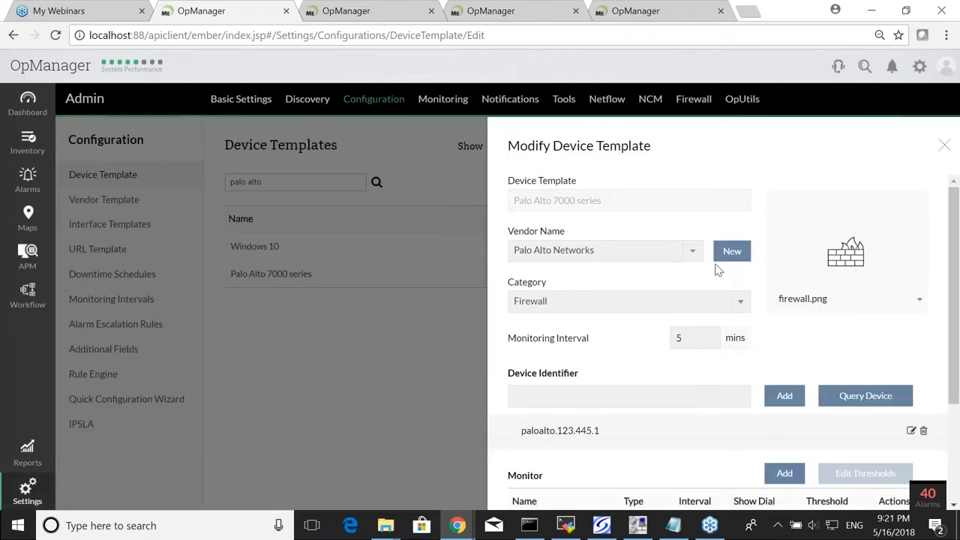
scroll(705, 278, "down", 2)
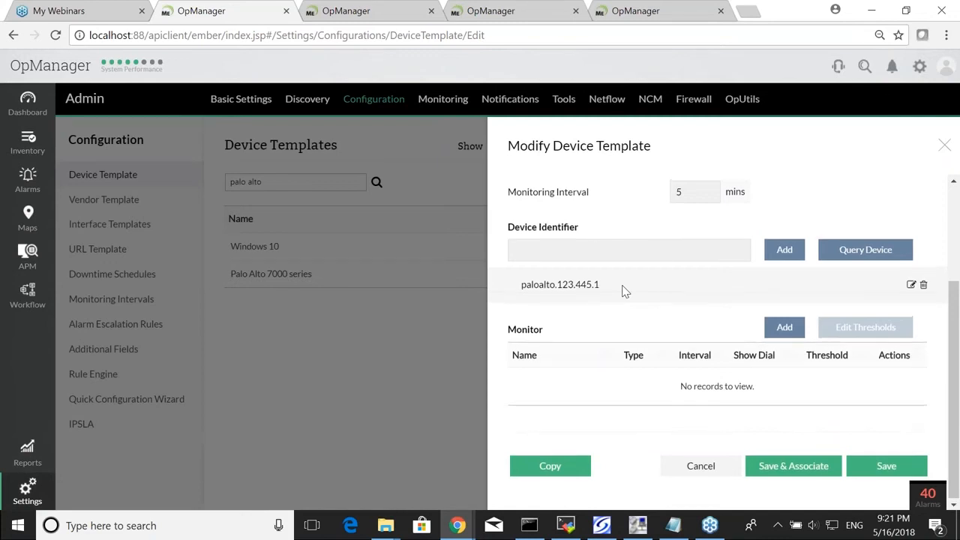
scroll(622, 291, "up", 2)
scroll(622, 291, "down", 2)
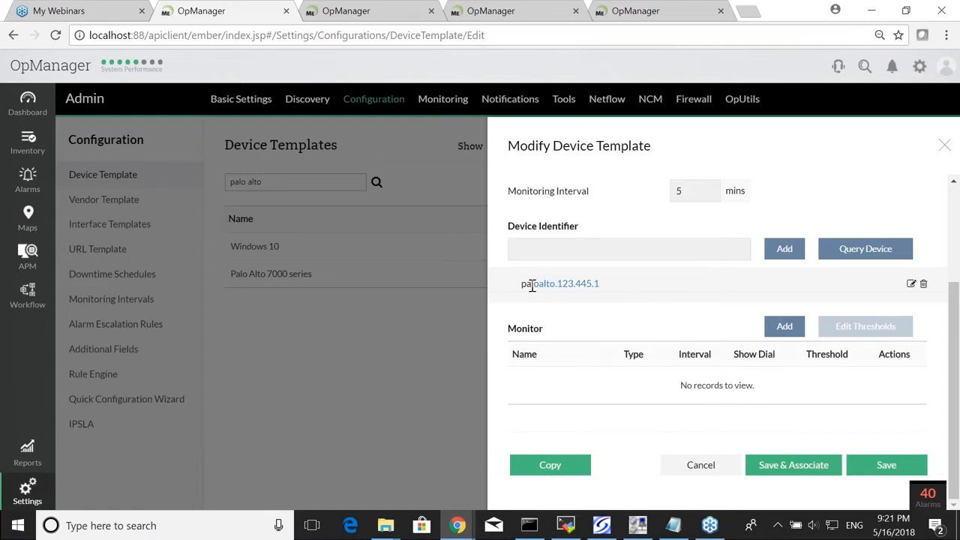
scroll(517, 291, "up", 2)
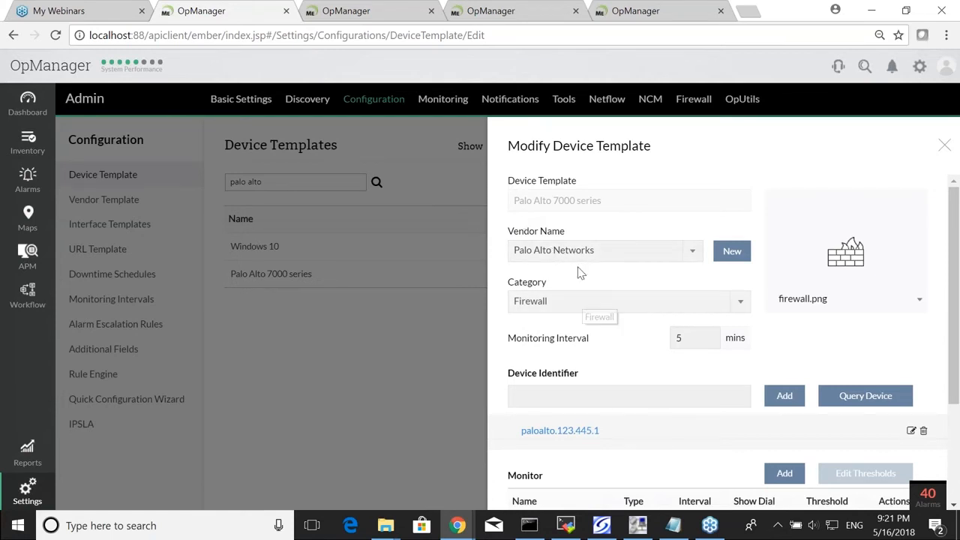
scroll(563, 307, "down", 2)
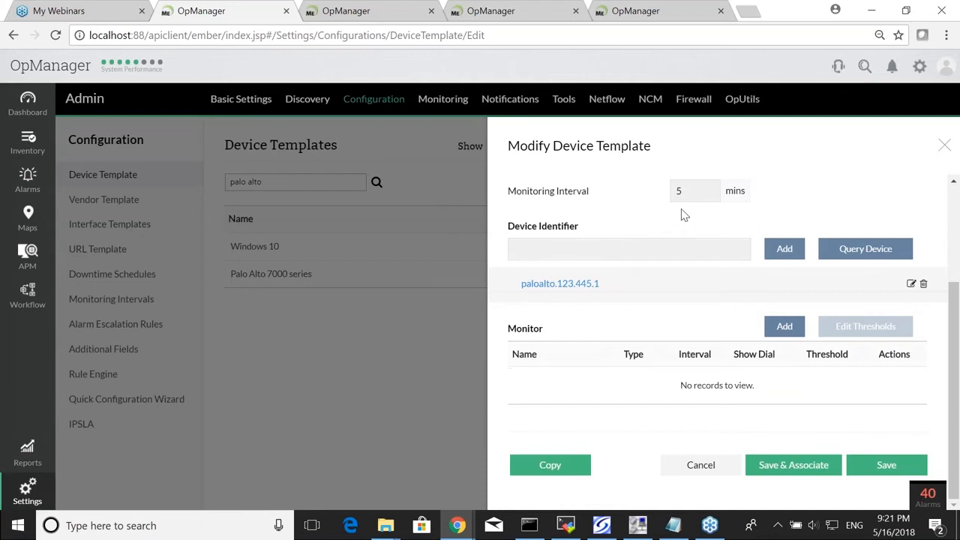
scroll(651, 367, "up", 1)
scroll(650, 364, "down", 1)
left_click(785, 326)
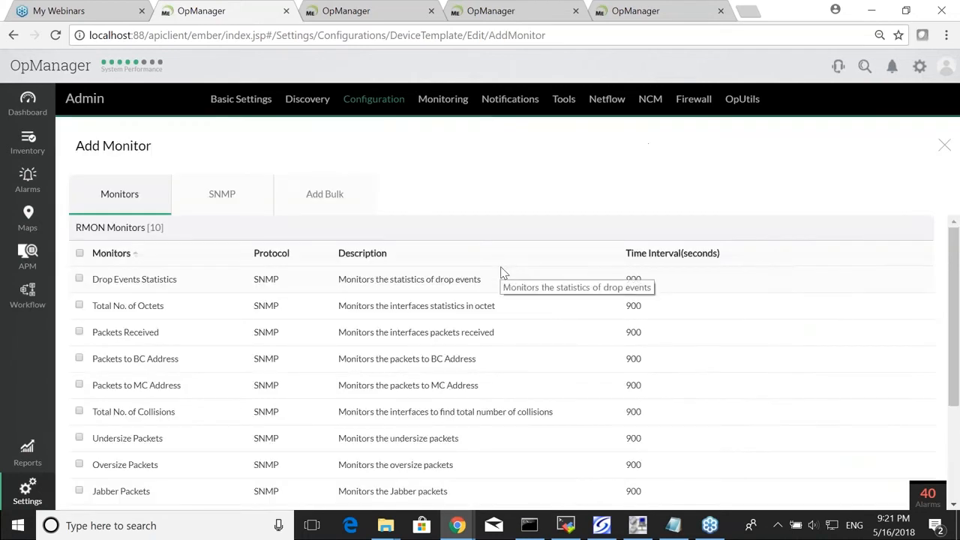
Check the custom SNMP monitor slide for the example's metrics and search the available monitors for "active", "sessi" and "tunne"
key("alt+Tab")
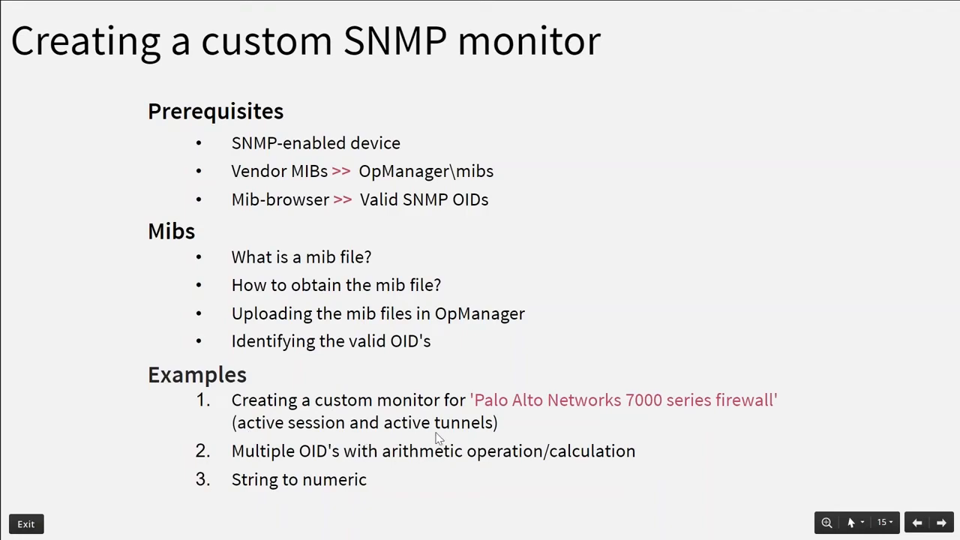
key("alt+Tab")
scroll(400, 384, "down", 3)
scroll(634, 459, "up", 3)
key("ctrl+f")
type("active")
key("BackSpace")
key("BackSpace")
key("BackSpace")
key("BackSpace")
key("BackSpace")
key("BackSpace")
type("sessi")
key("BackSpace")
key("BackSpace")
key("BackSpace")
key("BackSpace")
key("BackSpace")
type("tunne")
key("BackSpace")
key("BackSpace")
key("BackSpace")
key("BackSpace")
key("BackSpace")
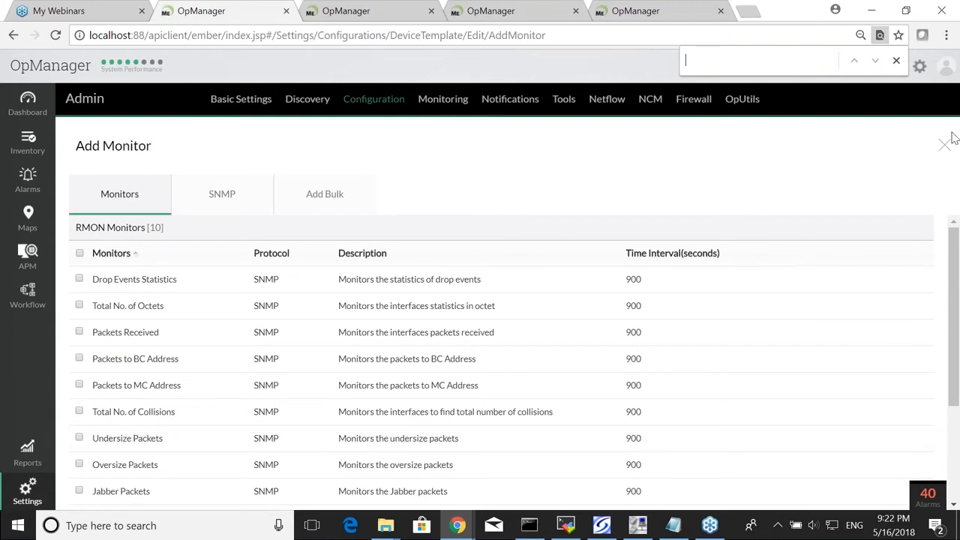
left_click(896, 60)
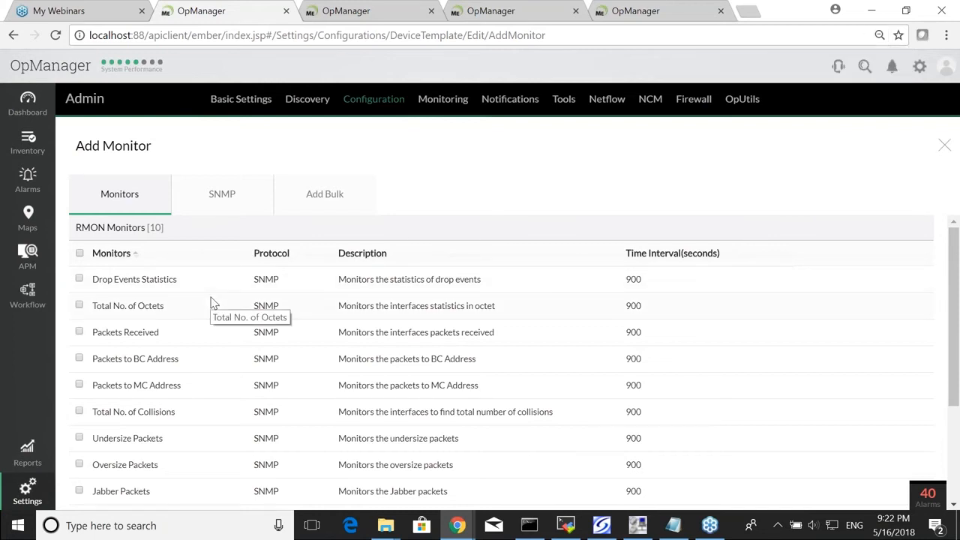
Look through the predefined monitors and try selecting the RMON monitor Total No. of Octets
scroll(220, 299, "down", 5)
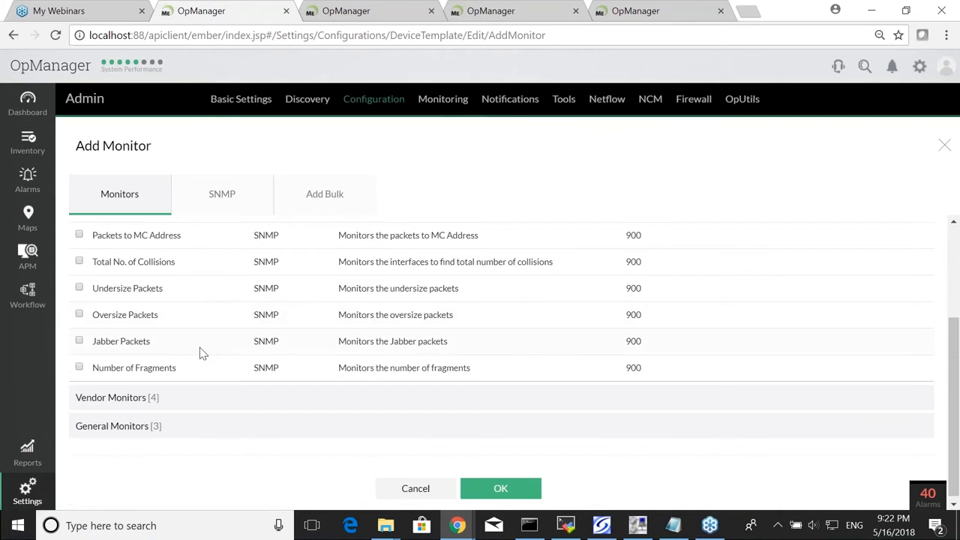
scroll(199, 353, "up", 5)
left_click(79, 306)
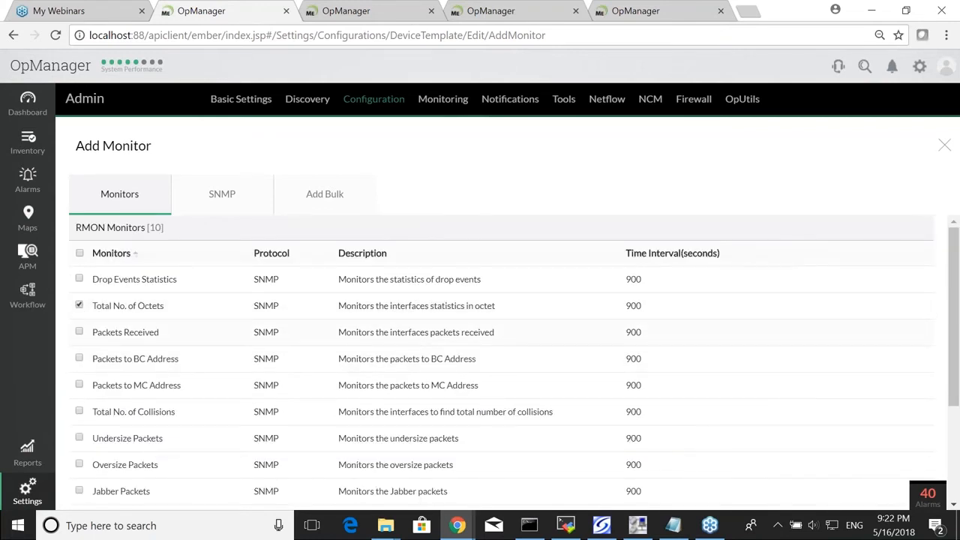
scroll(380, 339, "down", 3)
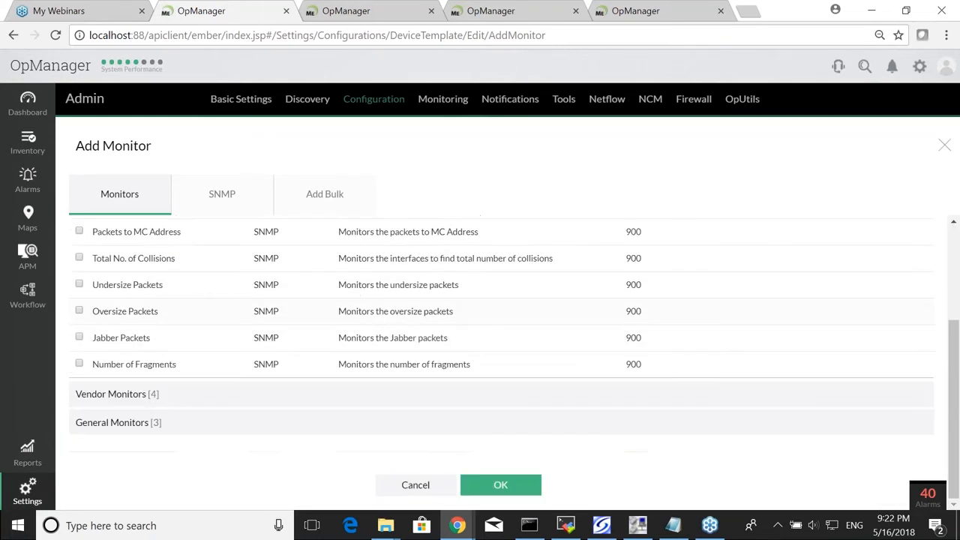
scroll(379, 338, "up", 3)
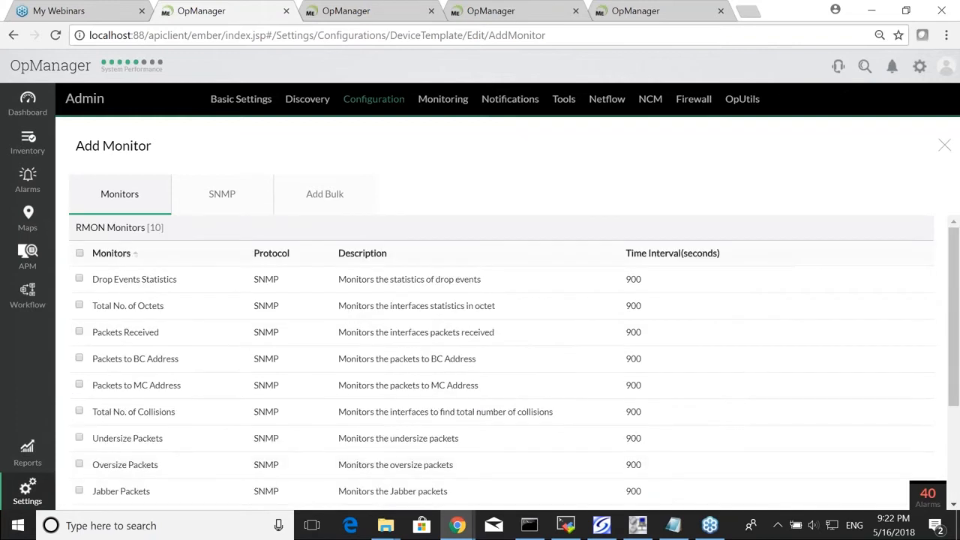
Start a new SNMP monitor, choose PAN-COMMON-MIB.my as the MIB for its OID and expand the whole MIB tree
left_click(212, 205)
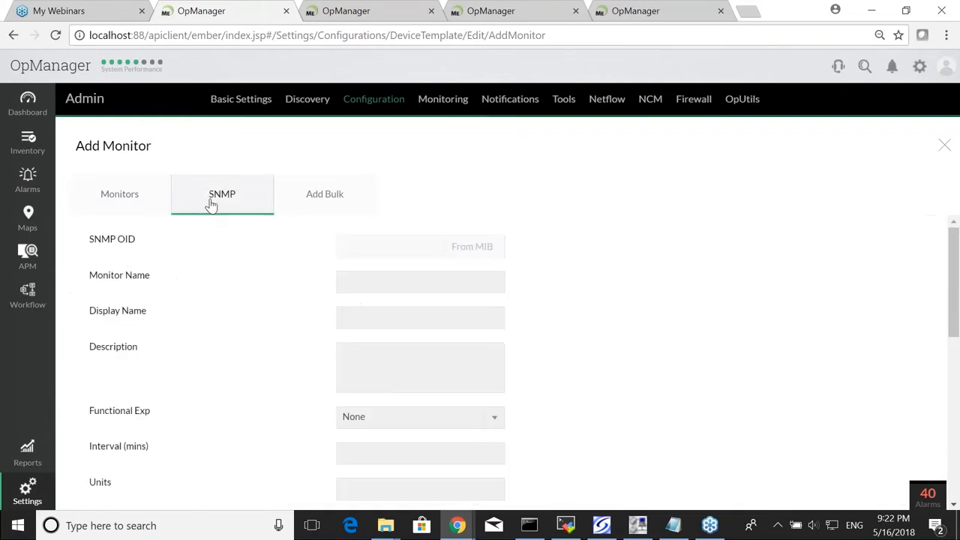
left_click(481, 247)
left_click(802, 200)
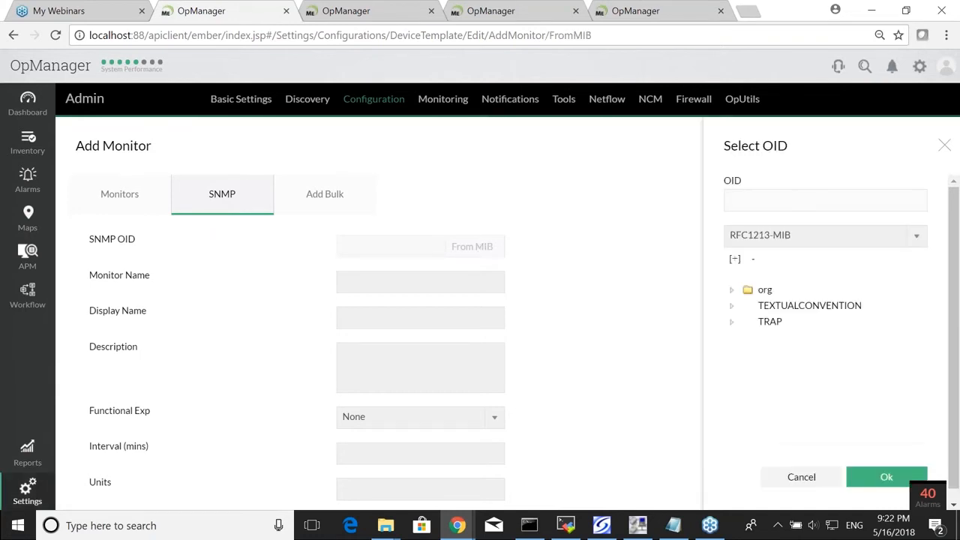
left_click(803, 237)
type("pan")
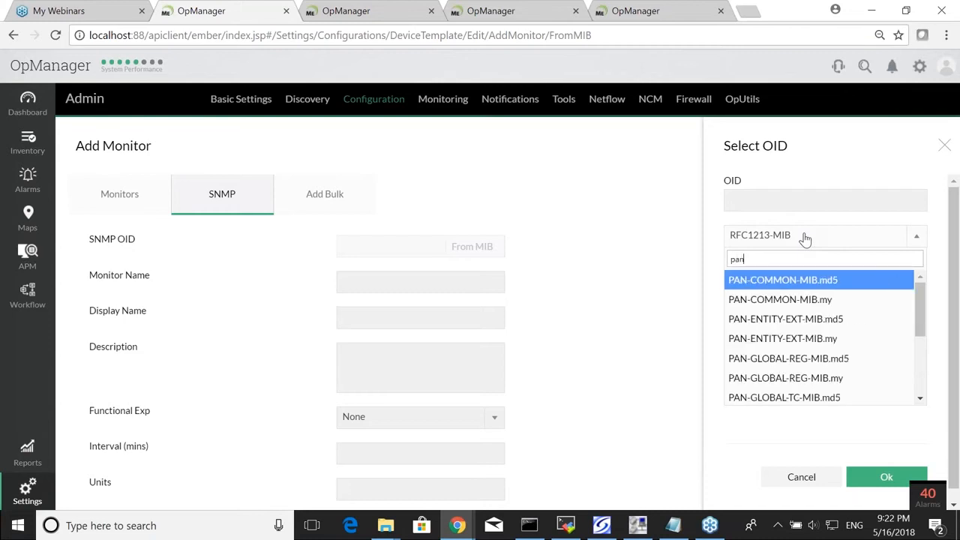
key("Down")
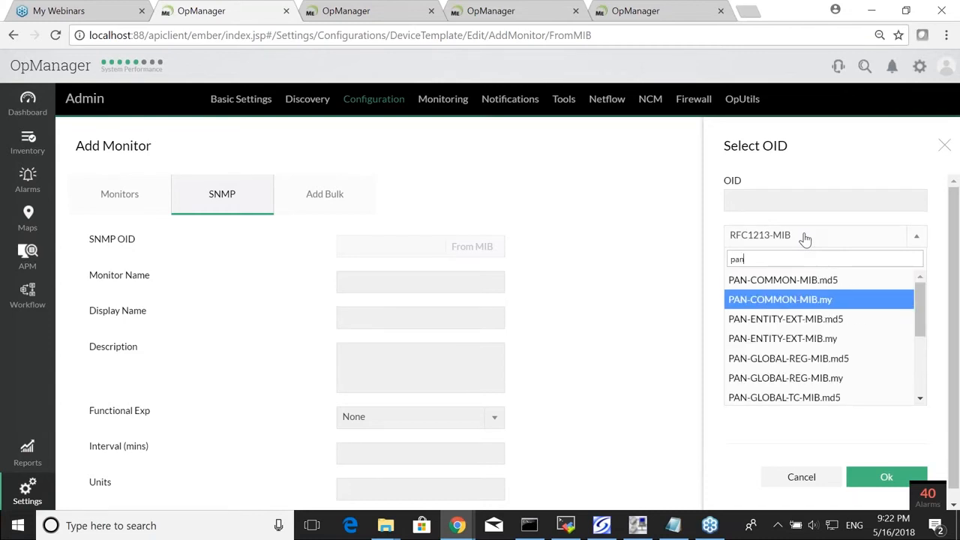
key("Return")
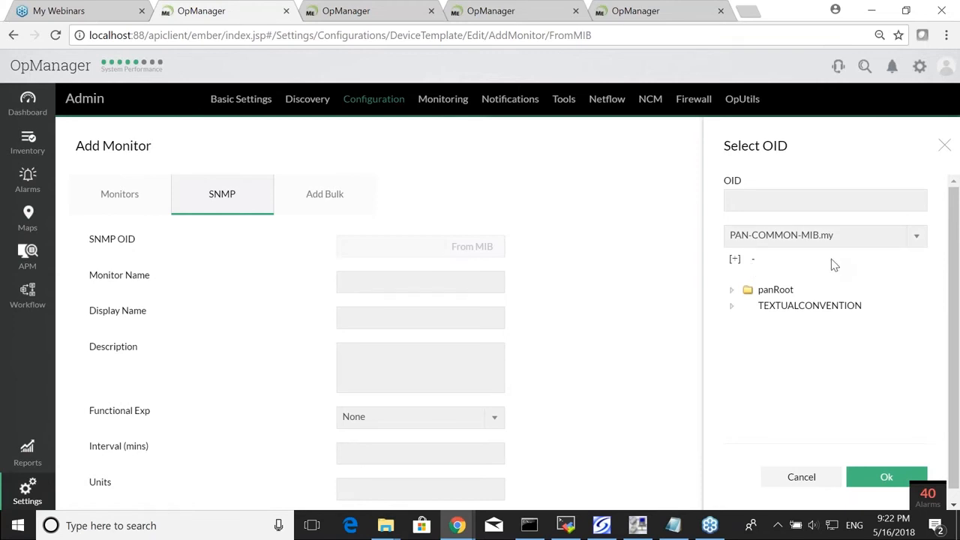
left_click(734, 258)
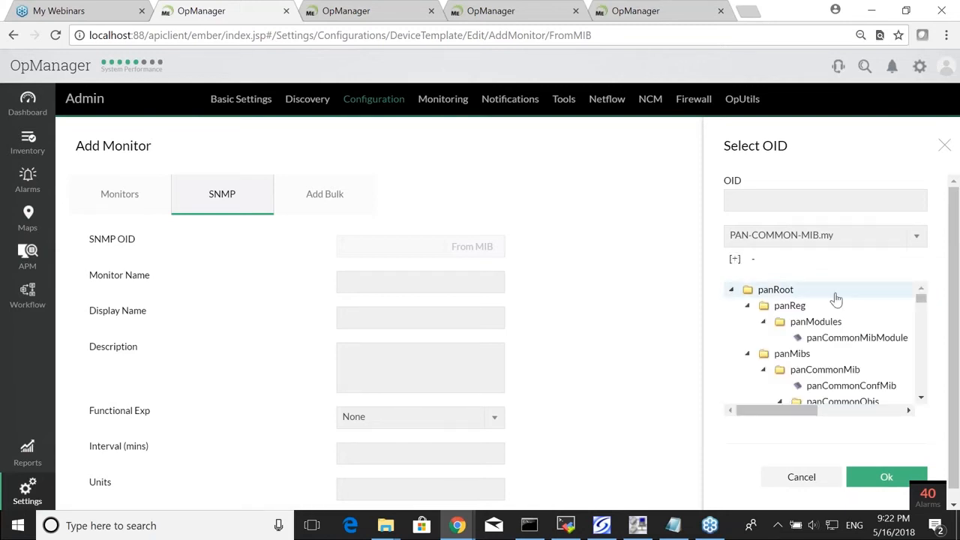
Find "sessionac" in the MIB tree and use the SessionActive node as the monitor's SNMP OID
key("ctrl+f")
type("sessionac")
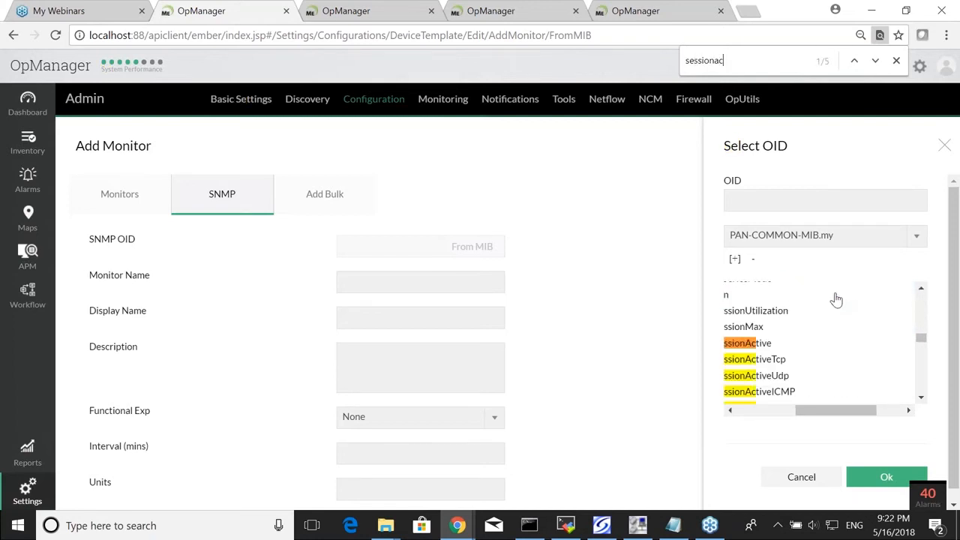
left_click(757, 343)
left_click(868, 476)
Enter "pan session active" as both the monitor name and the display name
left_click(408, 283)
type("pan session sa")
key("BackSpace")
key("BackSpace")
type("active")
key("Tab")
type("pan session active")
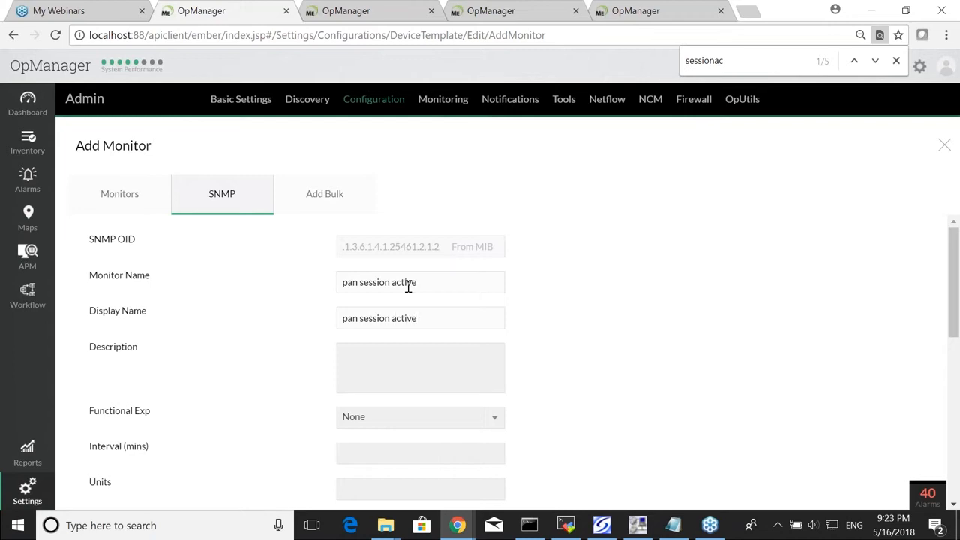
Set the SNMP monitor's interval to 5 minutes and its units to "no"
scroll(408, 292, "down", 2)
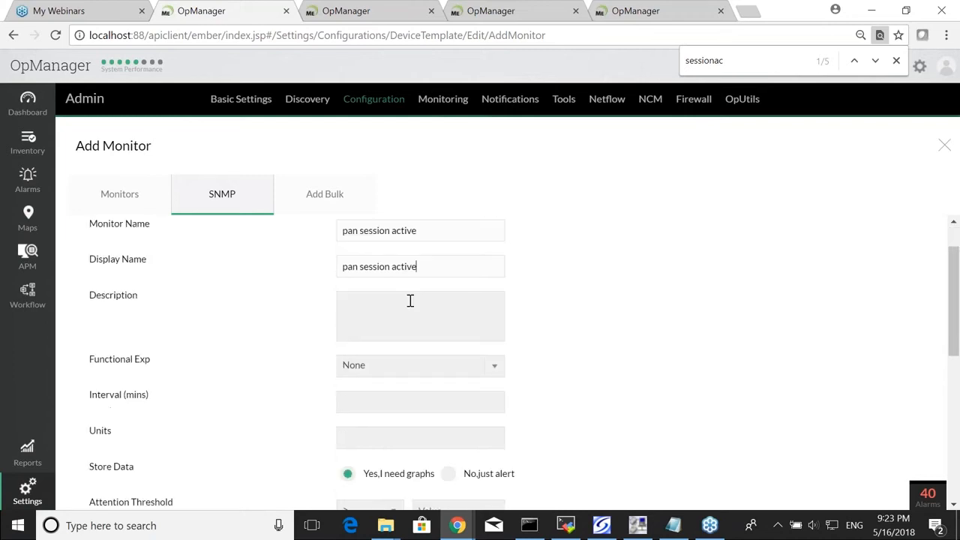
left_click(420, 378)
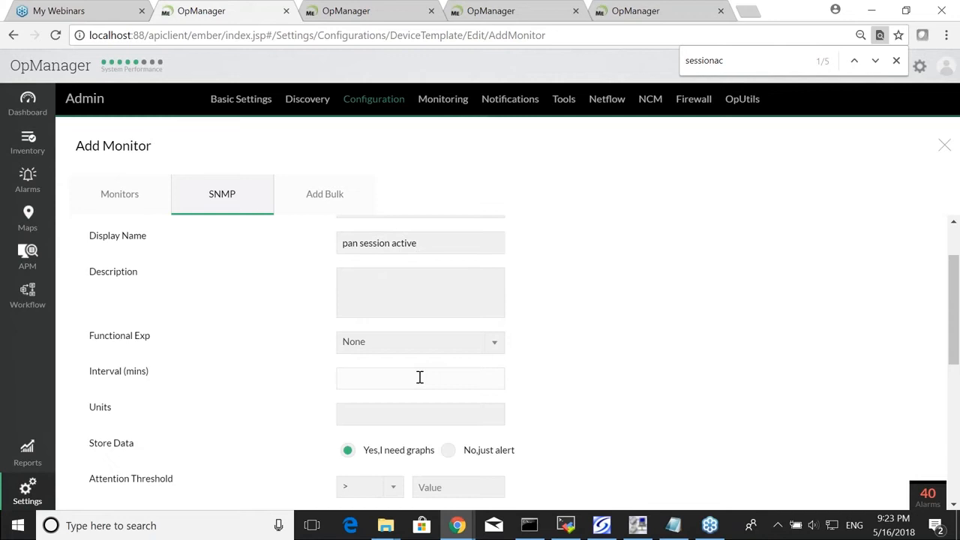
scroll(420, 377, "down", 2)
left_click(409, 336)
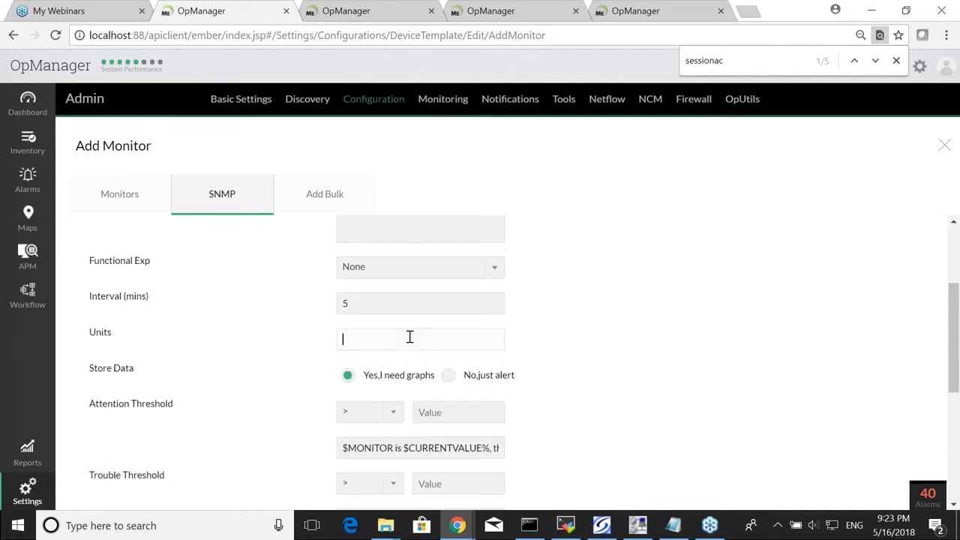
type("no")
scroll(409, 337, "down", 7)
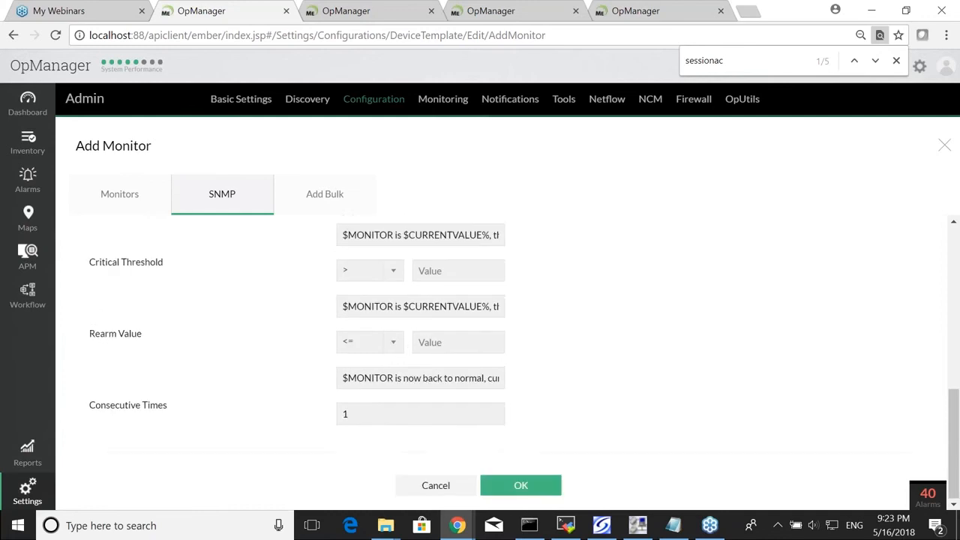
Submit the pan session active SNMP monitor so it is added to the device template
left_click(491, 485)
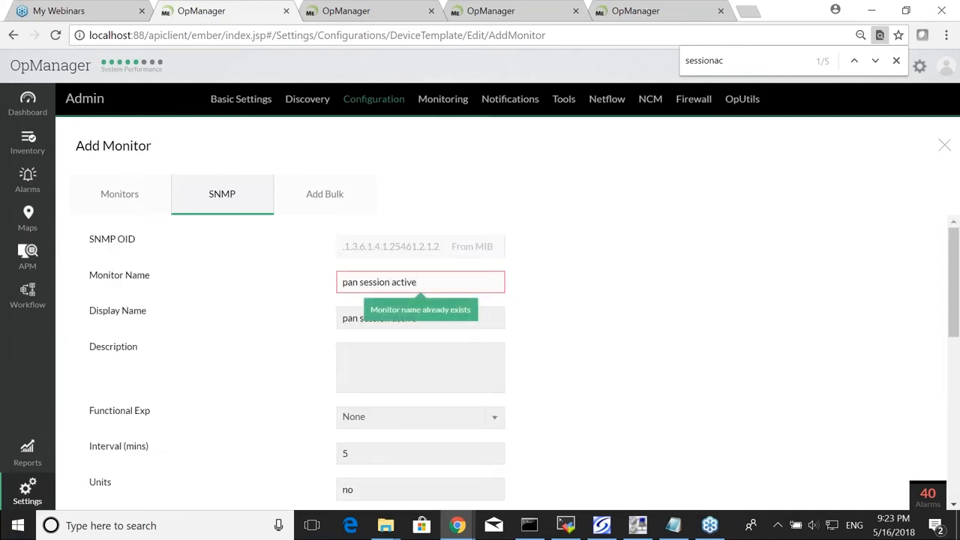
scroll(561, 458, "down", 7)
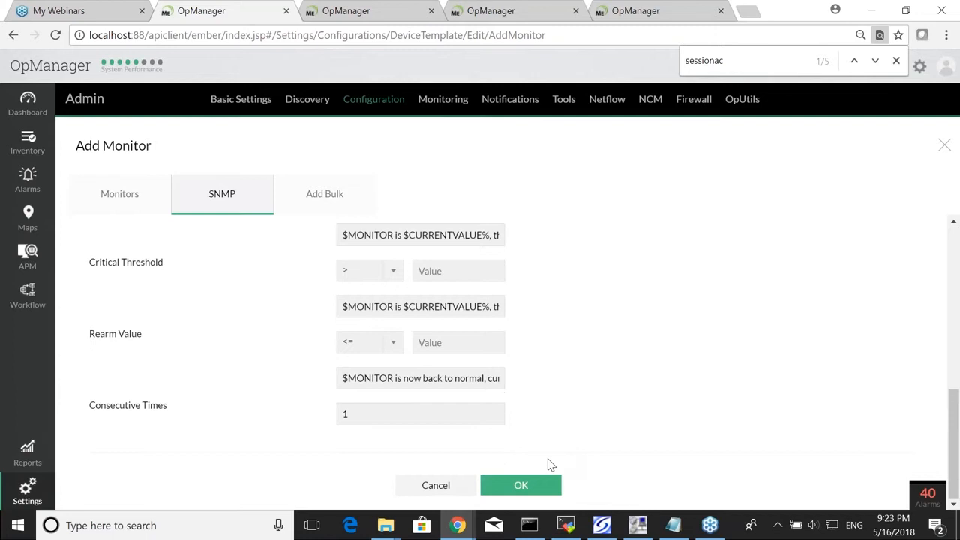
left_click(536, 485)
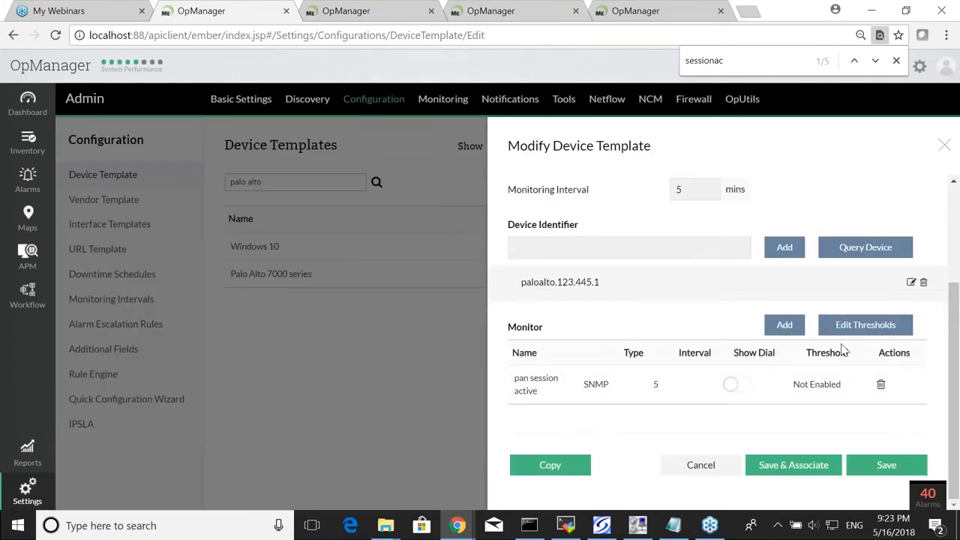
Start a second SNMP monitor in the template, choose PAN-COMMON-MIB.my for its OID and expand the whole MIB tree
left_click(789, 327)
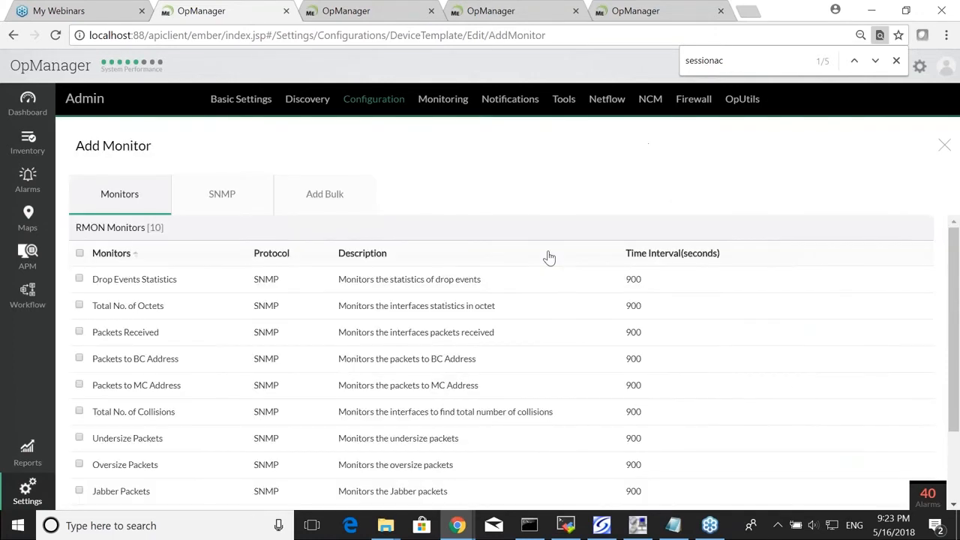
left_click(215, 200)
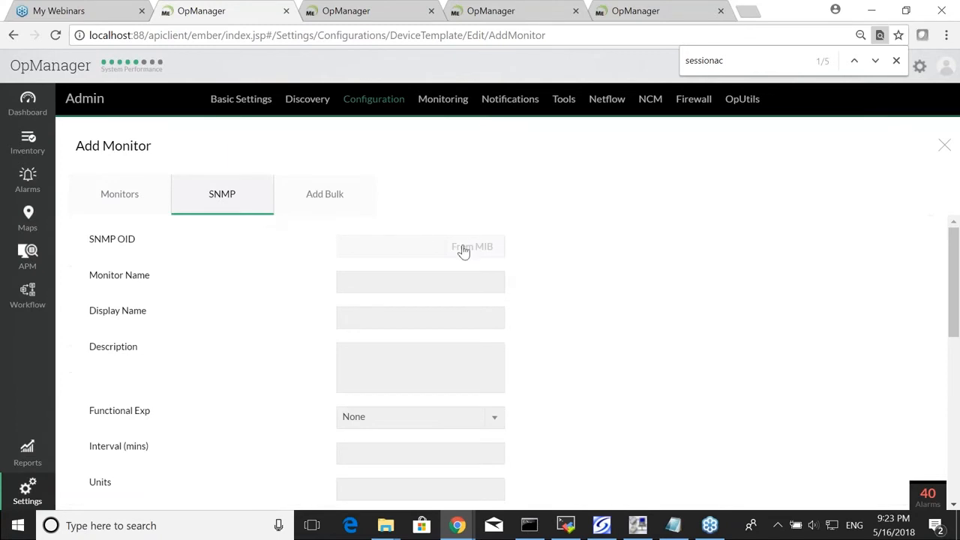
left_click(461, 247)
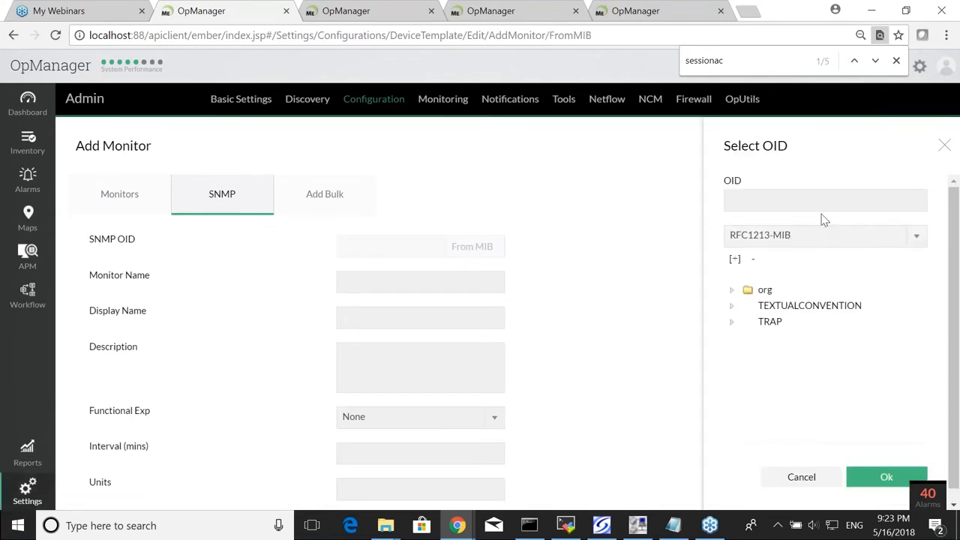
left_click(815, 239)
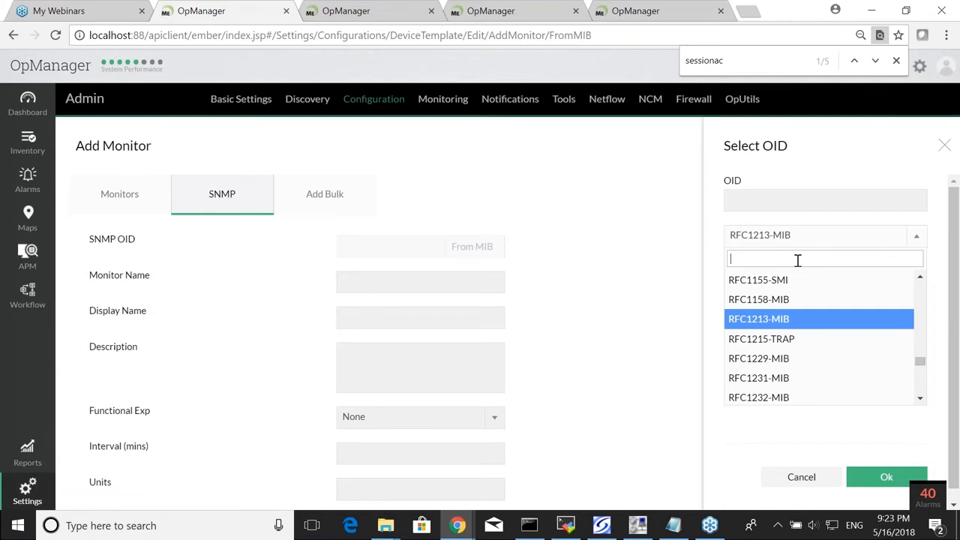
type("pan")
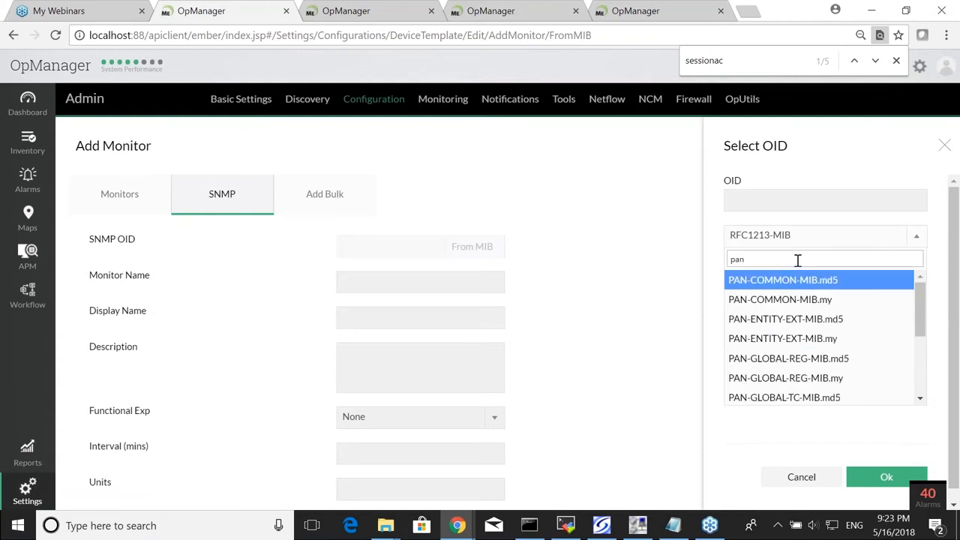
key("Down")
key("Return")
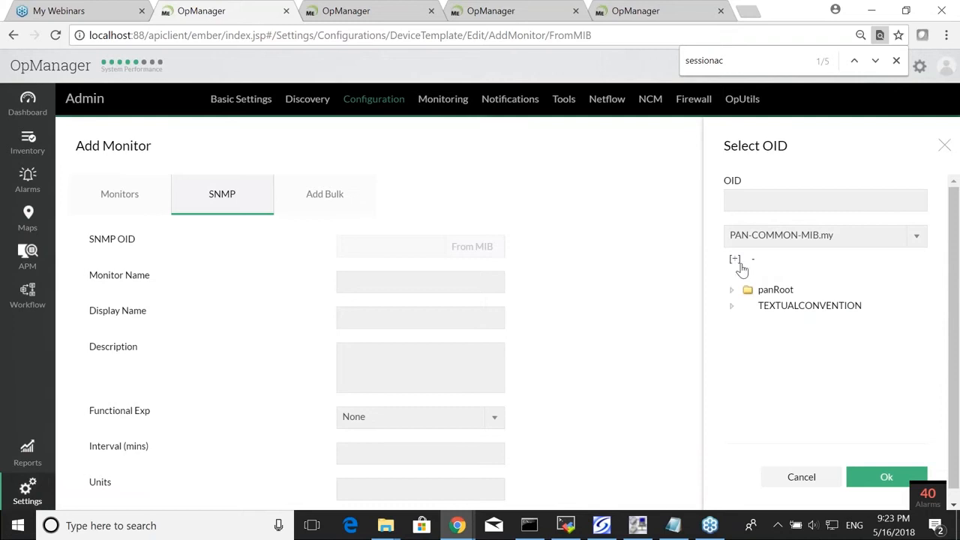
left_click(737, 261)
Find "tunnel" in the MIB tree and use the panGPGWUtilizationActiveTunnels node as the monitor's SNMP OID
key("ctrl+f")
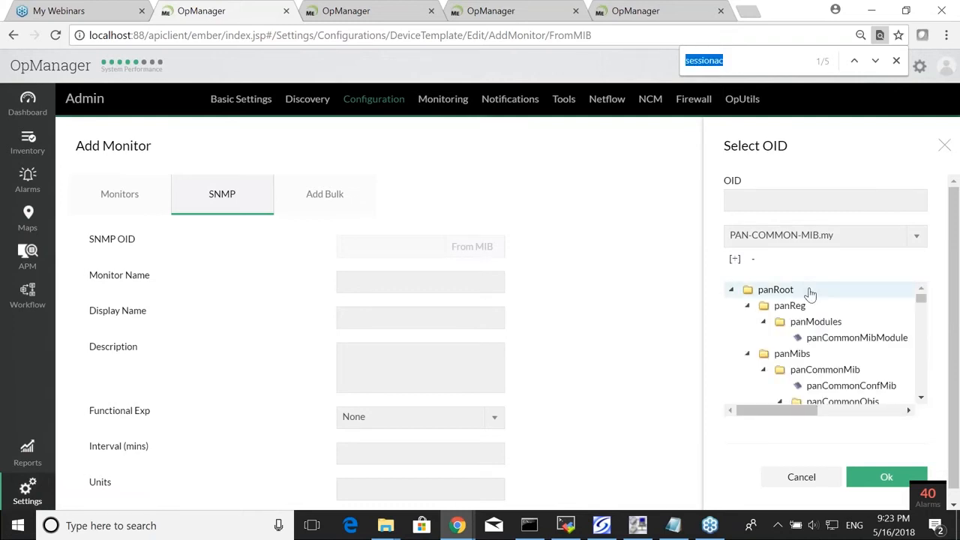
type("tunne")
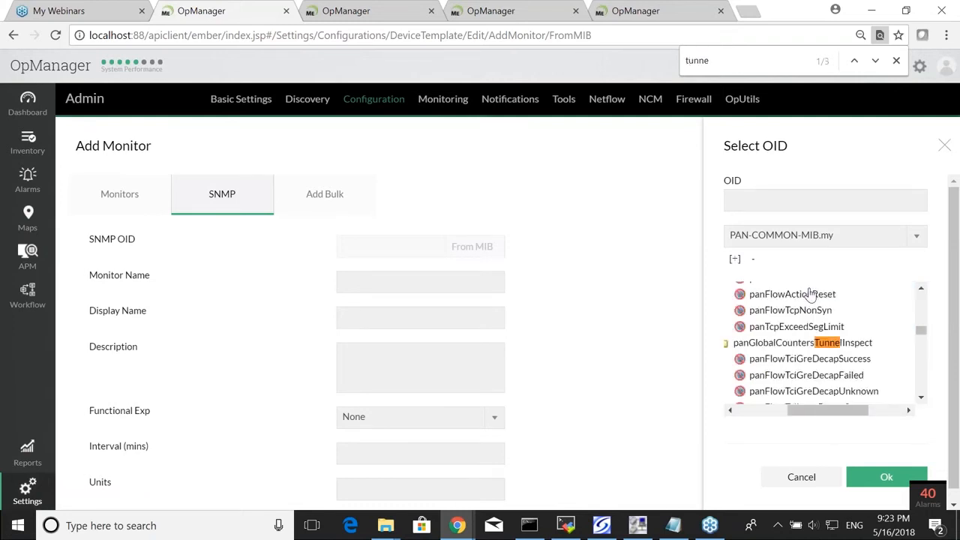
type("l")
key("Return")
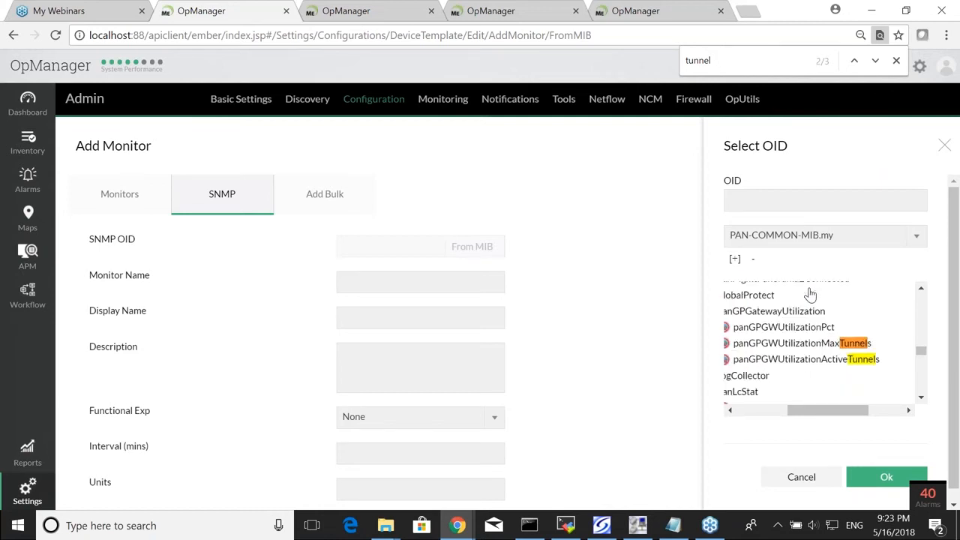
key("Return")
key("shift+Return")
left_click(825, 359)
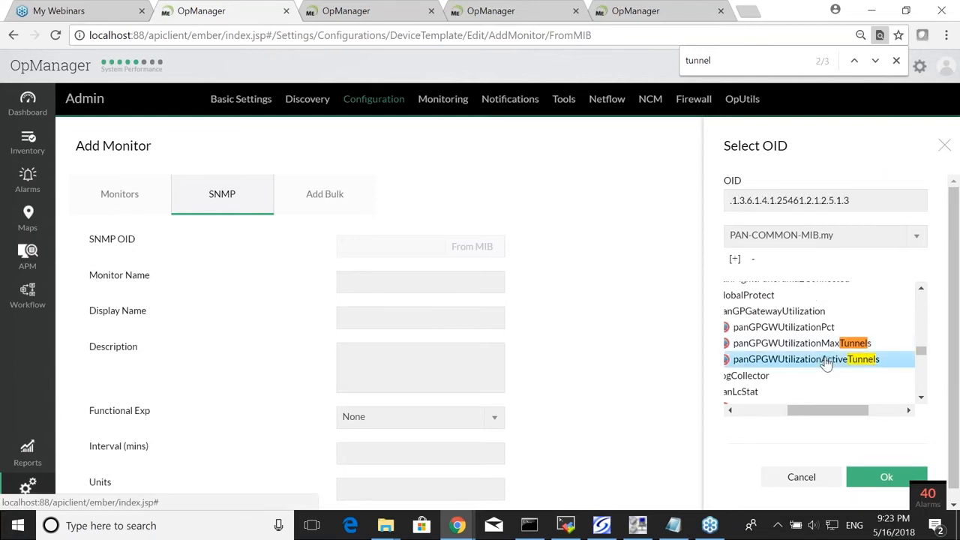
left_click(862, 472)
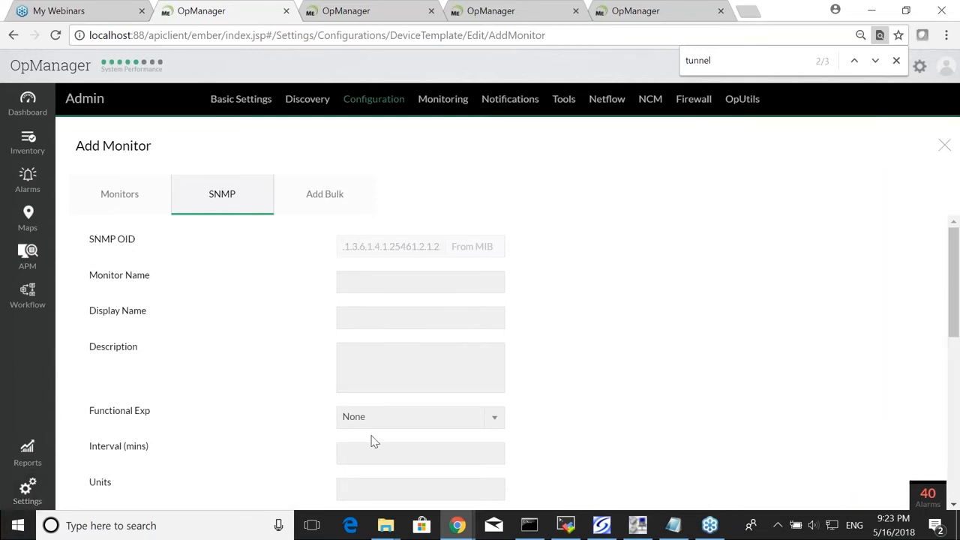
Enter "active tunnel" as both the monitor name and the display name
scroll(371, 440, "down", 3)
scroll(317, 360, "up", 4)
left_click(384, 283)
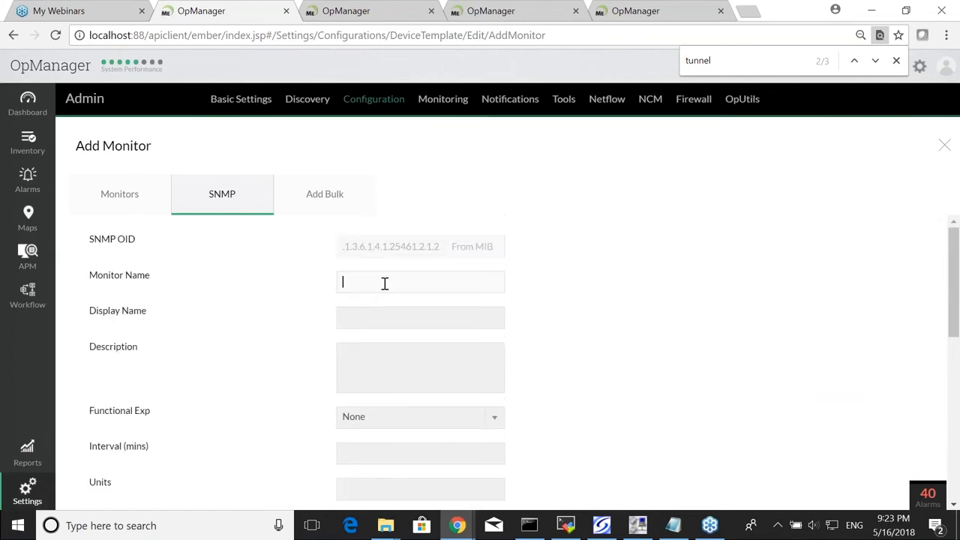
type("active tunnel")
key("Tab")
type("active t")
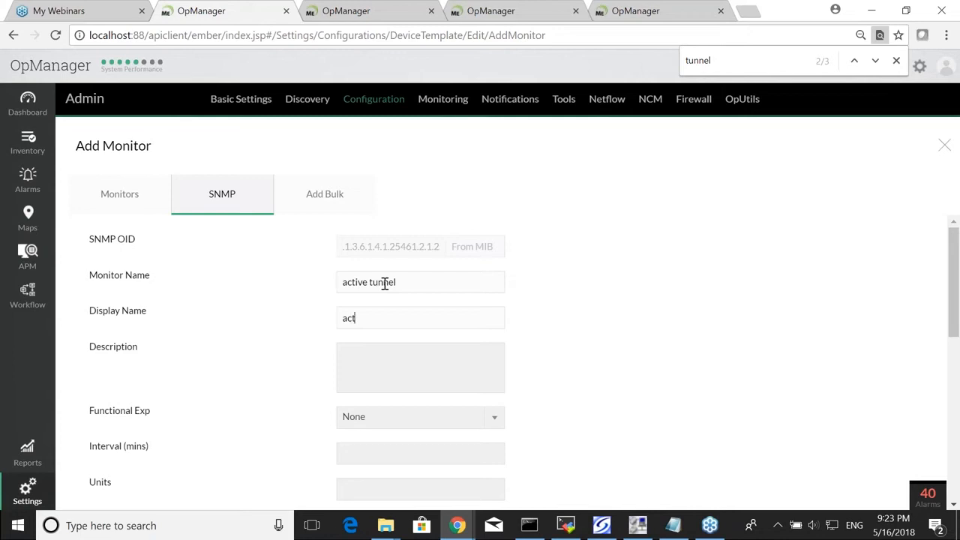
type("unnel")
Set the active tunnel monitor's interval to 5 minutes and its units to "no"
scroll(387, 292, "down", 2)
left_click(398, 306)
type("5")
scroll(398, 313, "down", 3)
scroll(382, 336, "up", 3)
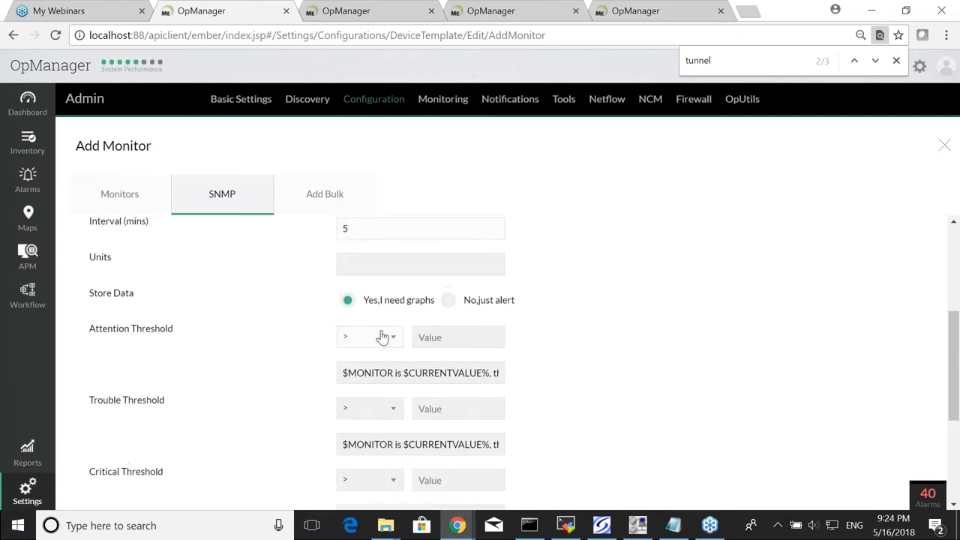
left_click(392, 269)
type("ns")
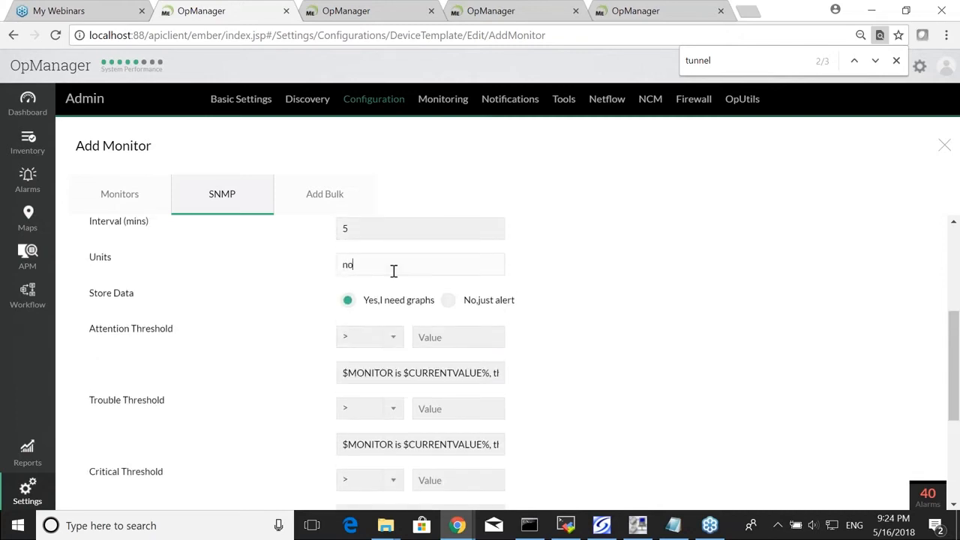
Submit the active tunnel SNMP monitor so it is added to the device template
scroll(393, 271, "down", 3)
left_click(517, 485)
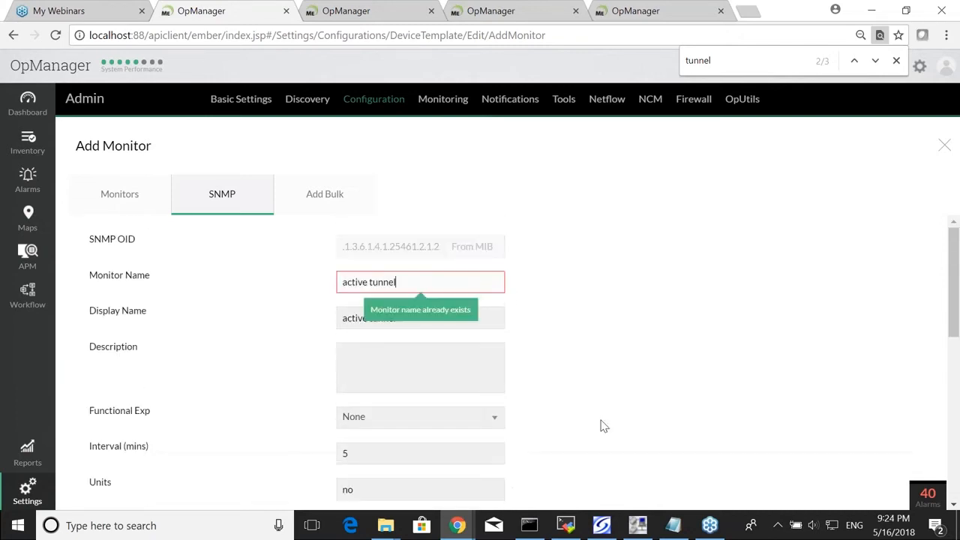
scroll(464, 327, "down", 10)
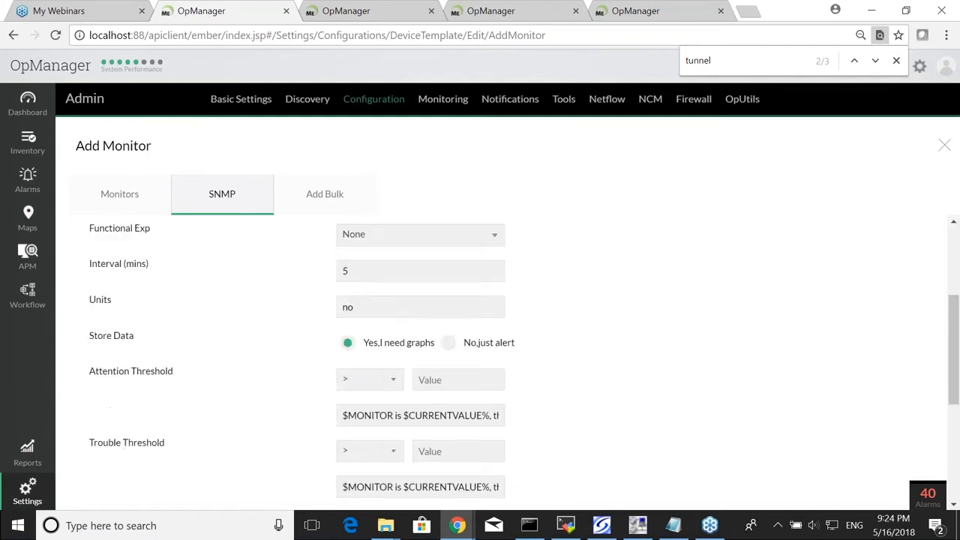
left_click(543, 485)
Enable Show Dial for the pan session active and active tunnel monitors and save the device template
scroll(825, 335, "down", 2)
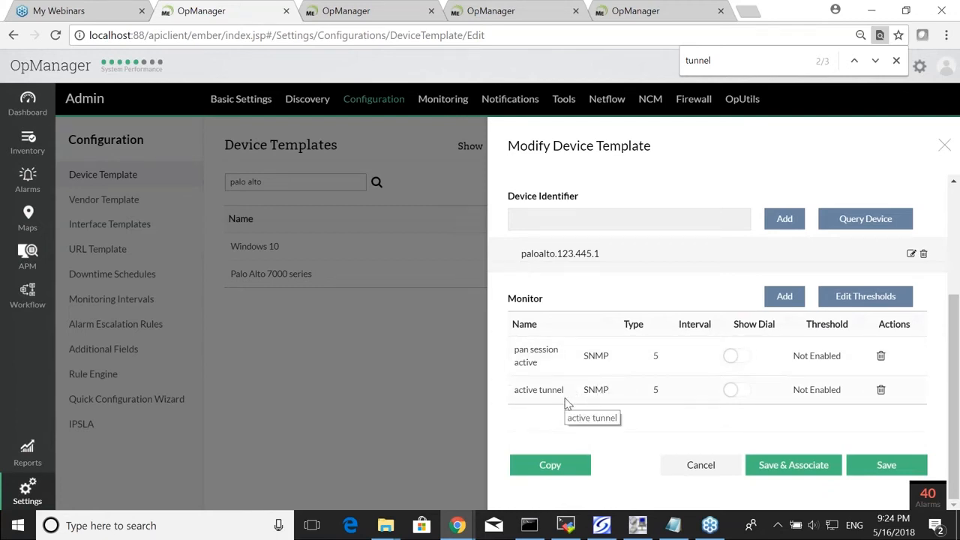
scroll(621, 397, "up", 1)
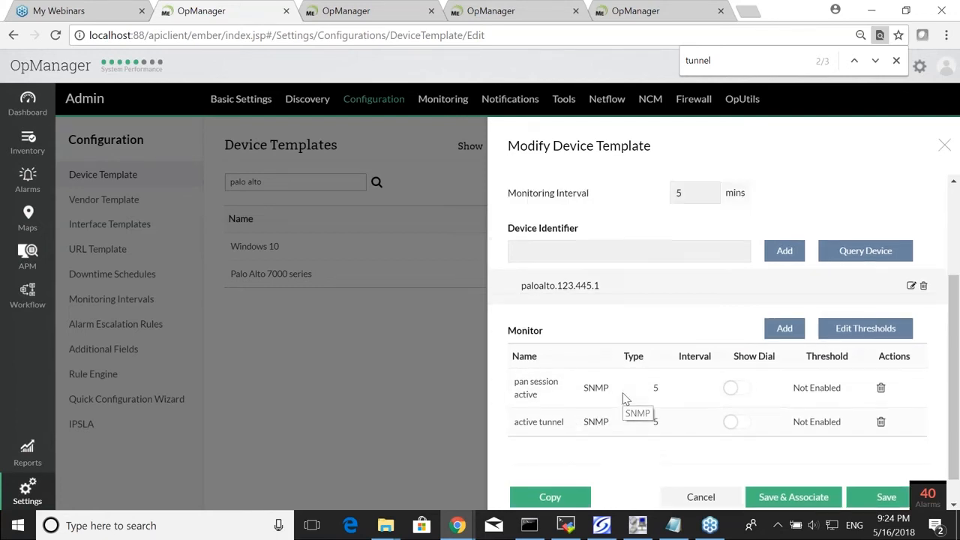
scroll(624, 405, "down", 1)
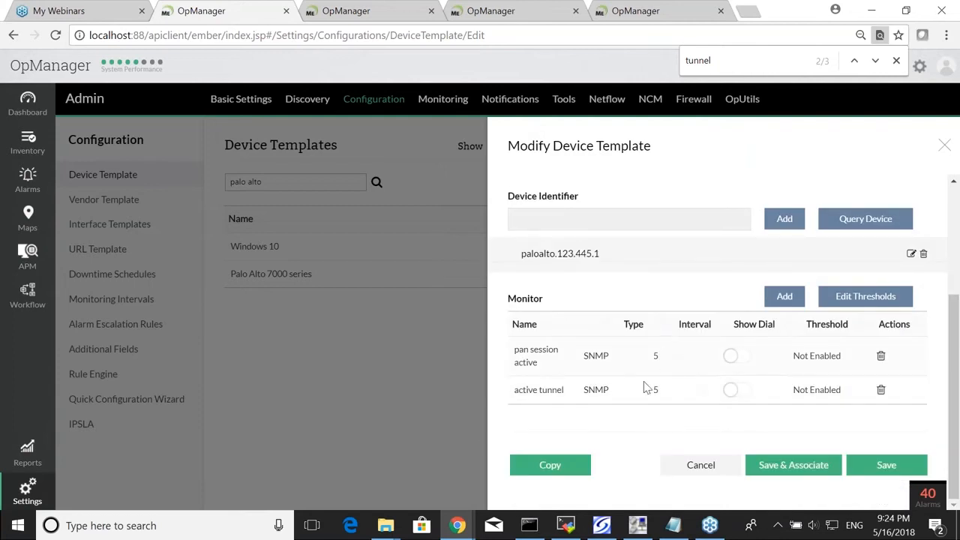
left_click(731, 357)
left_click(734, 385)
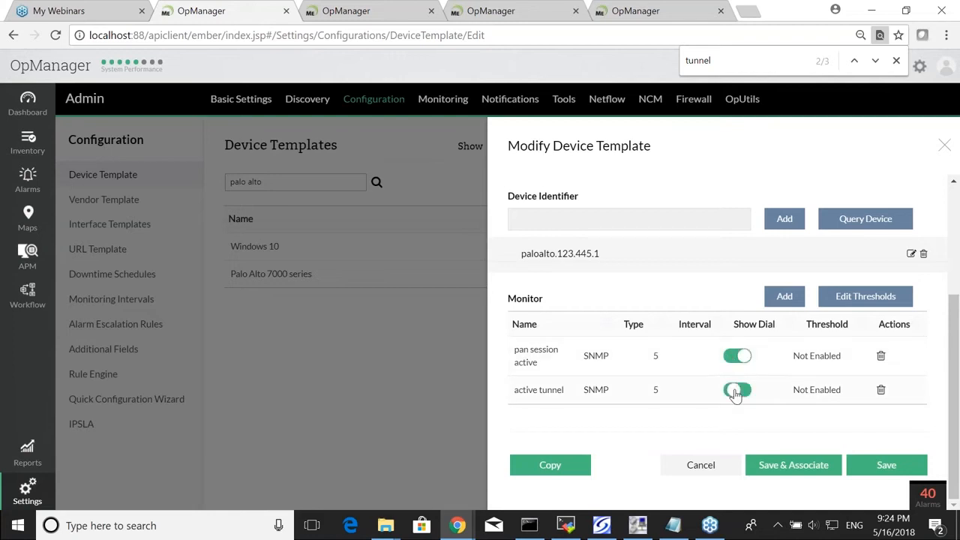
left_click(873, 467)
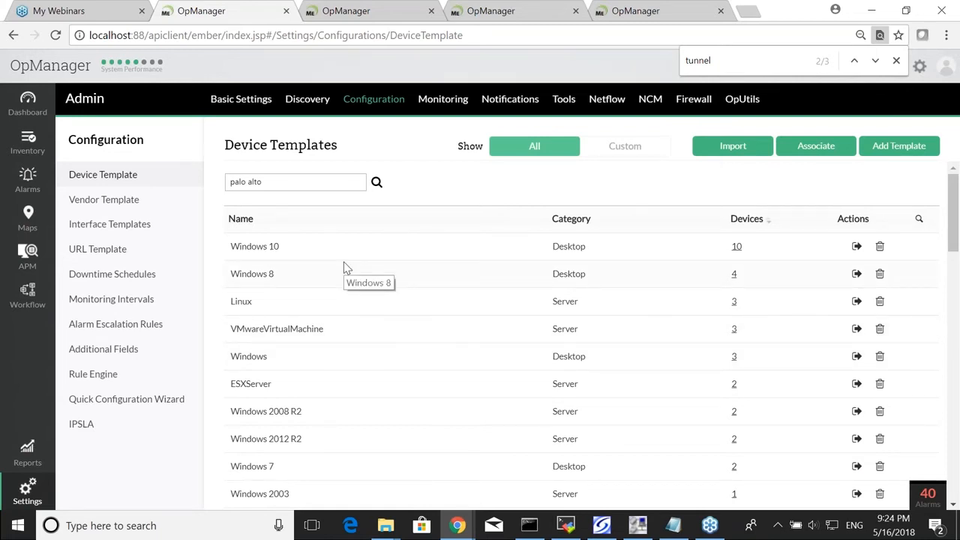
Filter the device templates to custom ones and review the Palo Alto 7000 series template's vendor, category, identifier and monitors
left_click(623, 147)
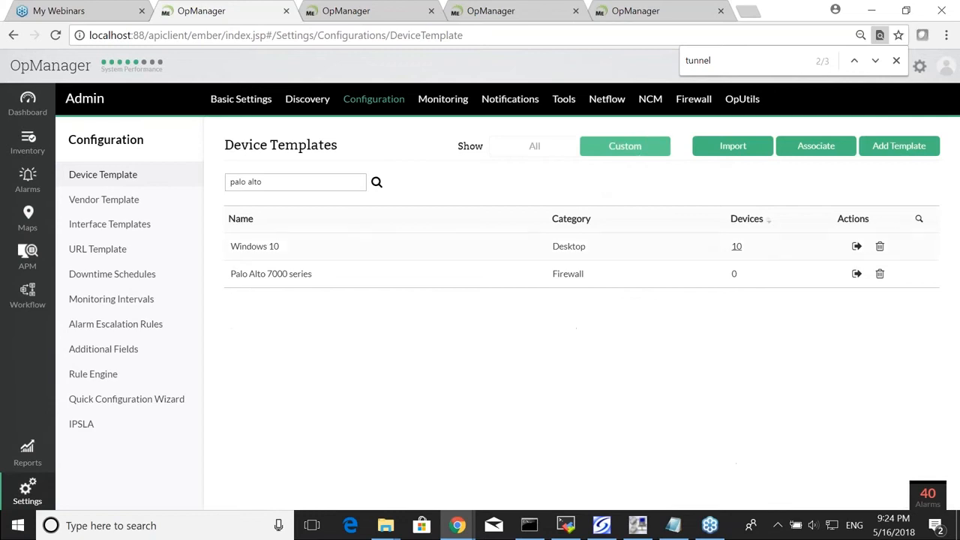
left_click(281, 278)
scroll(545, 380, "down", 2)
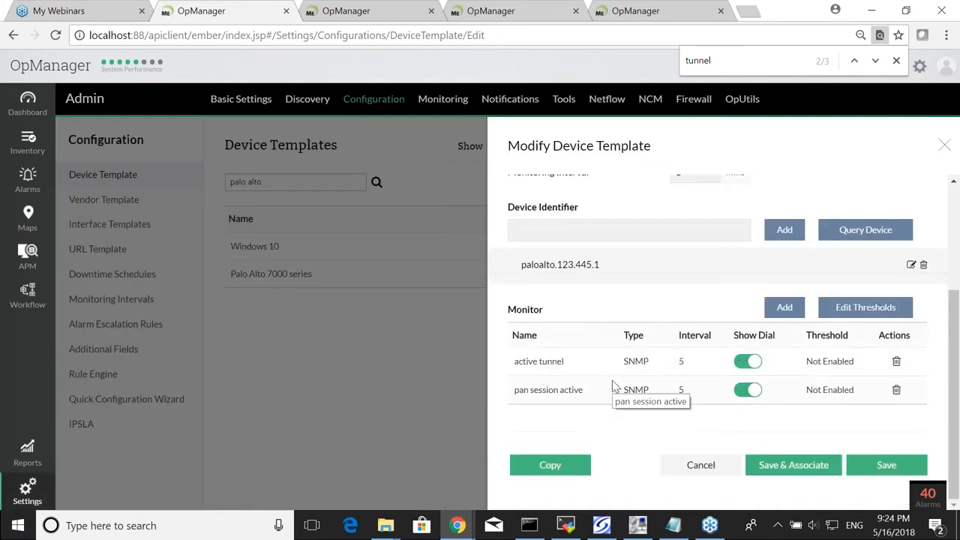
scroll(613, 384, "up", 2)
scroll(617, 360, "down", 3)
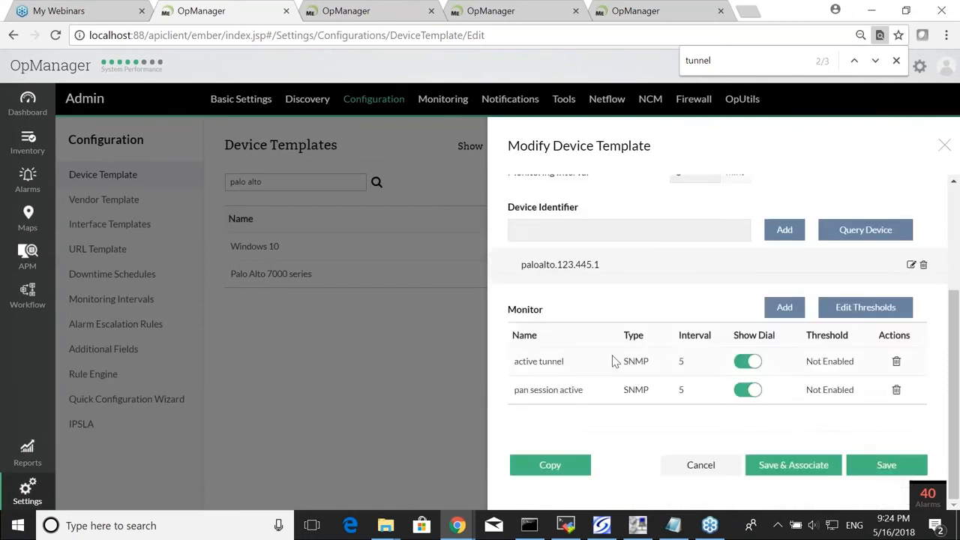
scroll(621, 267, "up", 3)
scroll(621, 267, "down", 1)
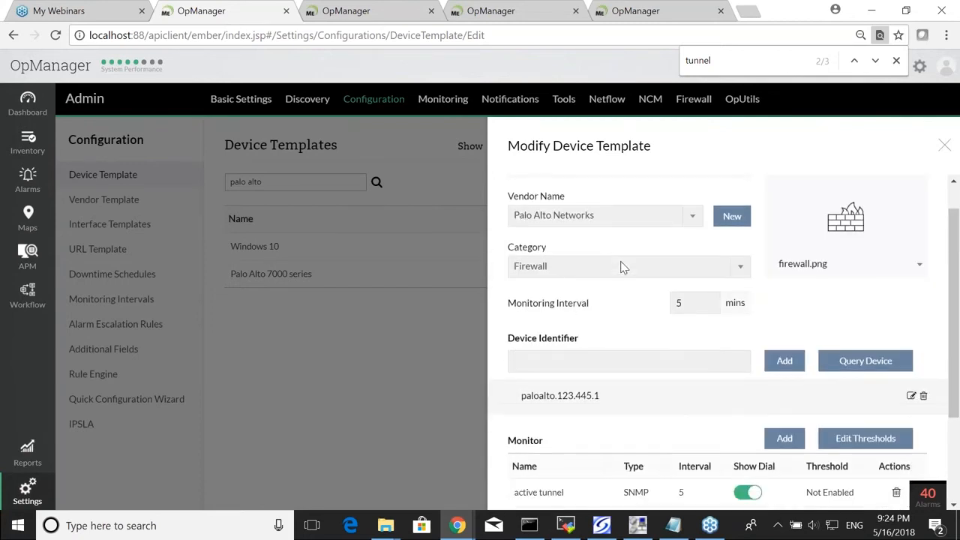
scroll(621, 268, "up", 1)
scroll(667, 360, "down", 3)
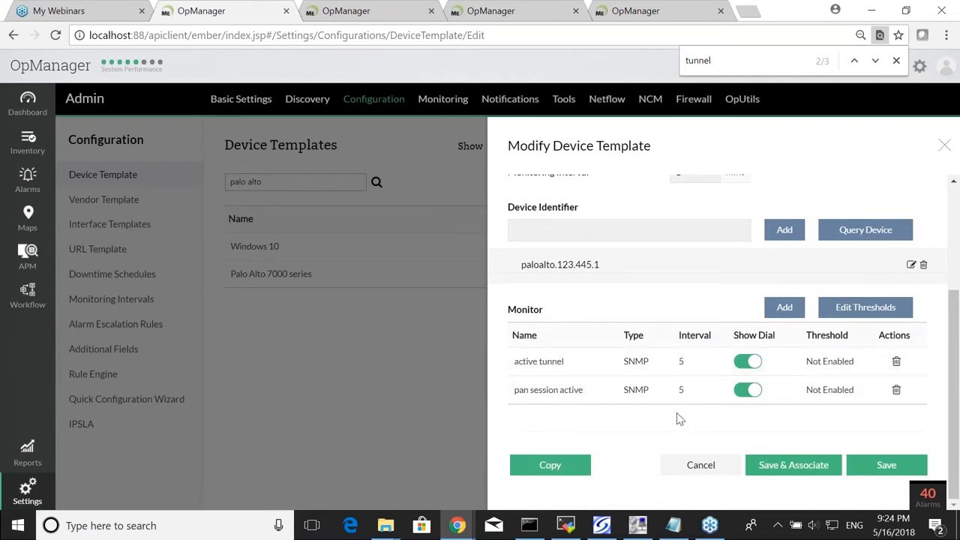
left_click(945, 146)
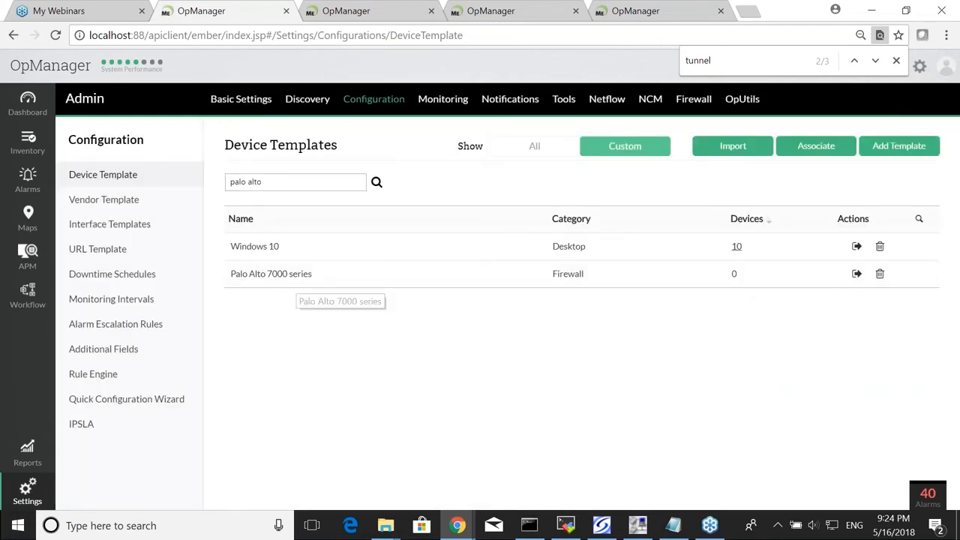
Open the MIB Browser tool and load PAN-COMMON-MIB.my
left_click(30, 496)
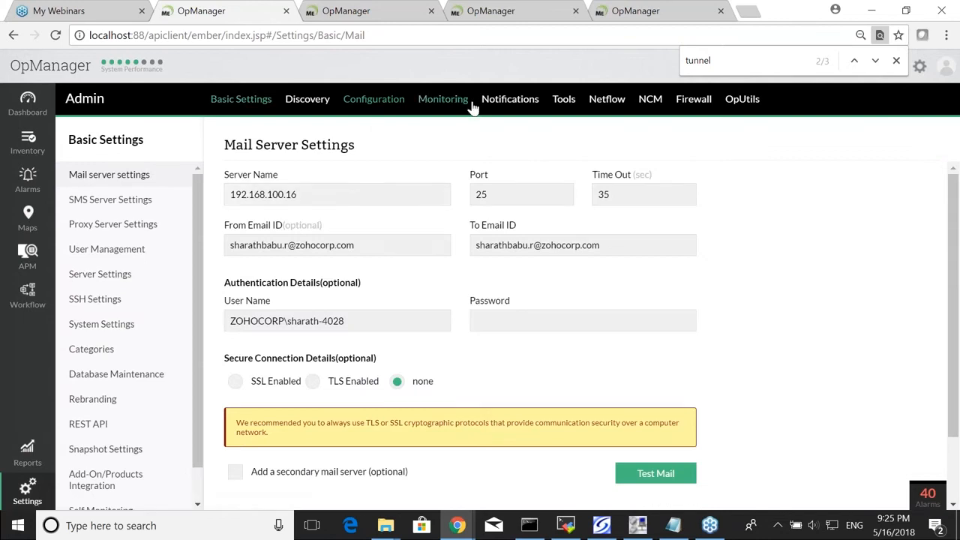
left_click(562, 103)
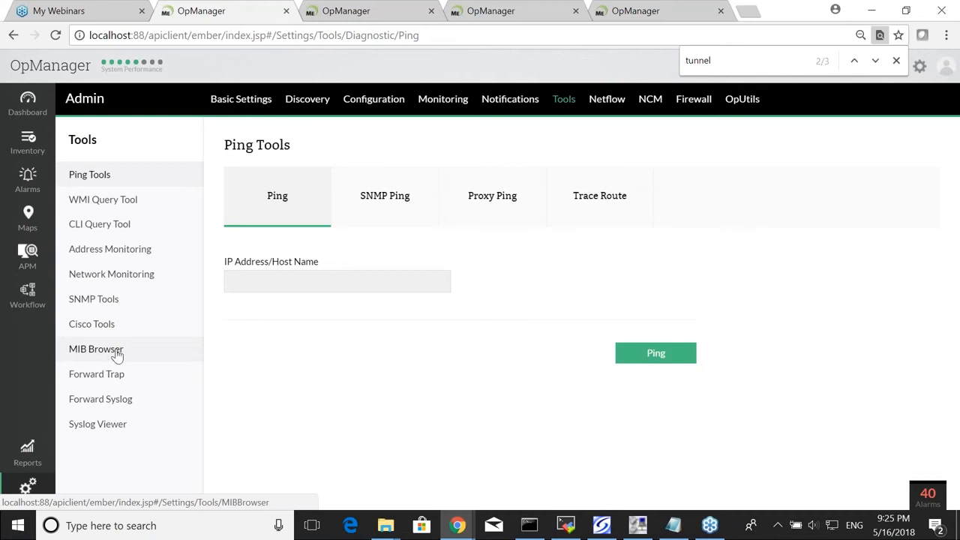
left_click(118, 351)
left_click(188, 141)
type("pan")
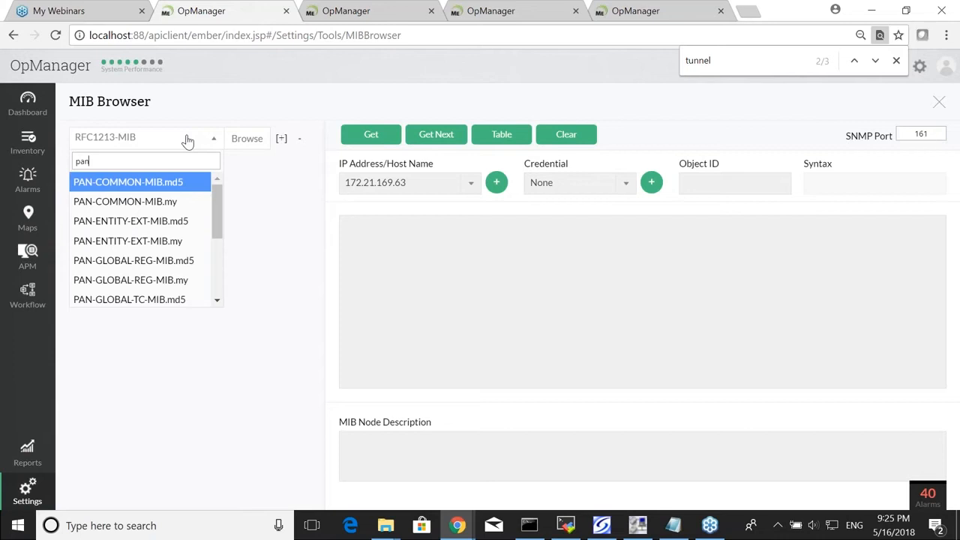
key("Down")
key("Return")
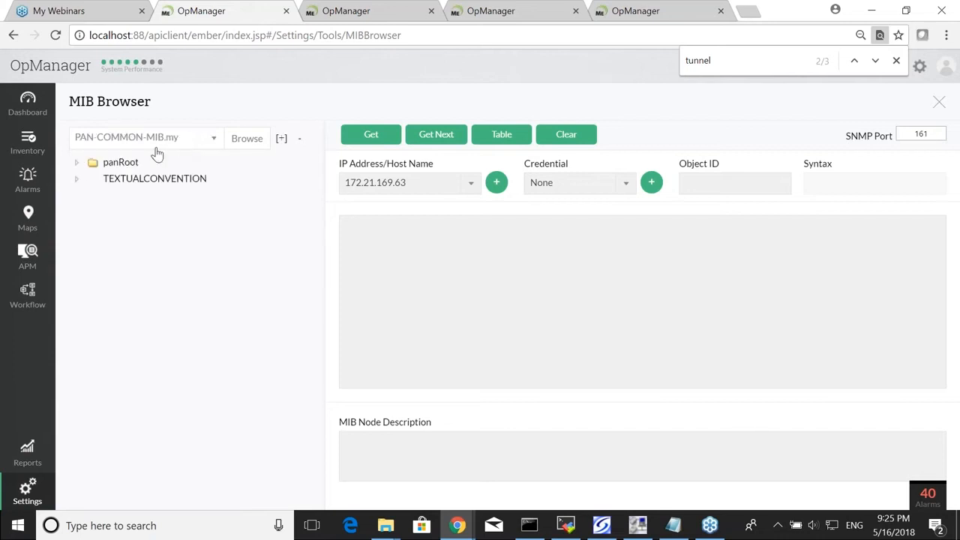
Expand the whole PAN-COMMON-MIB tree and select the panTcpDeny node in the TCP global counters folder
left_click(282, 140)
scroll(249, 277, "up", 1)
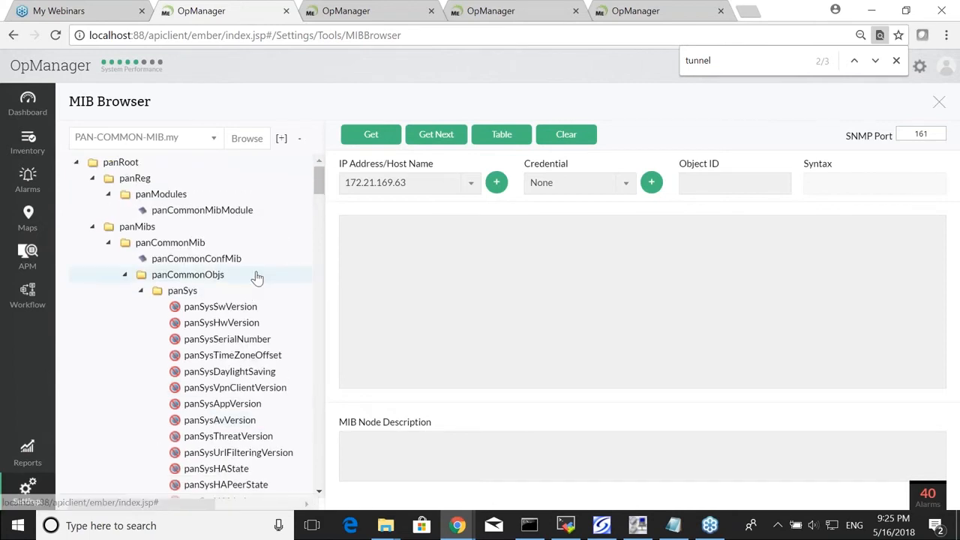
scroll(253, 274, "down", 3)
scroll(257, 278, "up", 2)
scroll(257, 275, "down", 3)
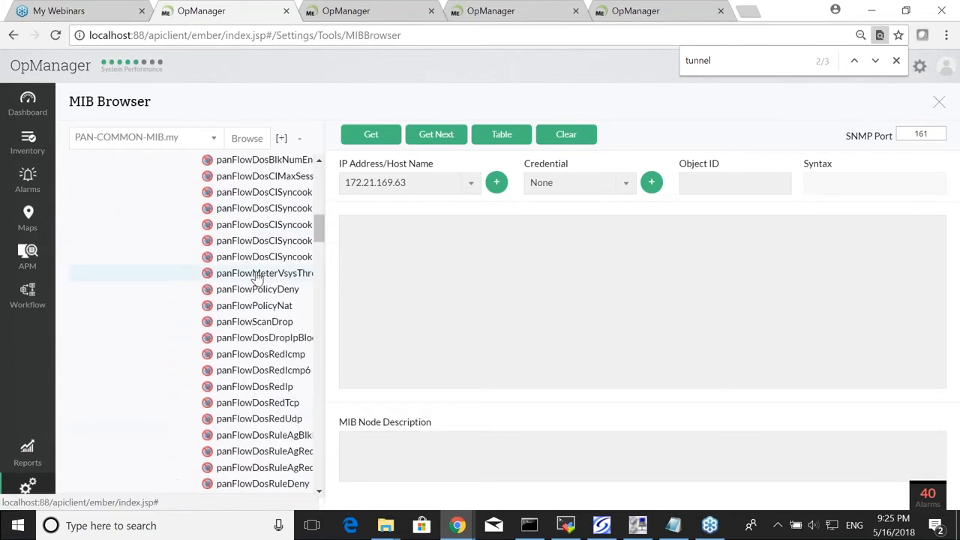
scroll(236, 368, "down", 2)
scroll(236, 368, "down", 4)
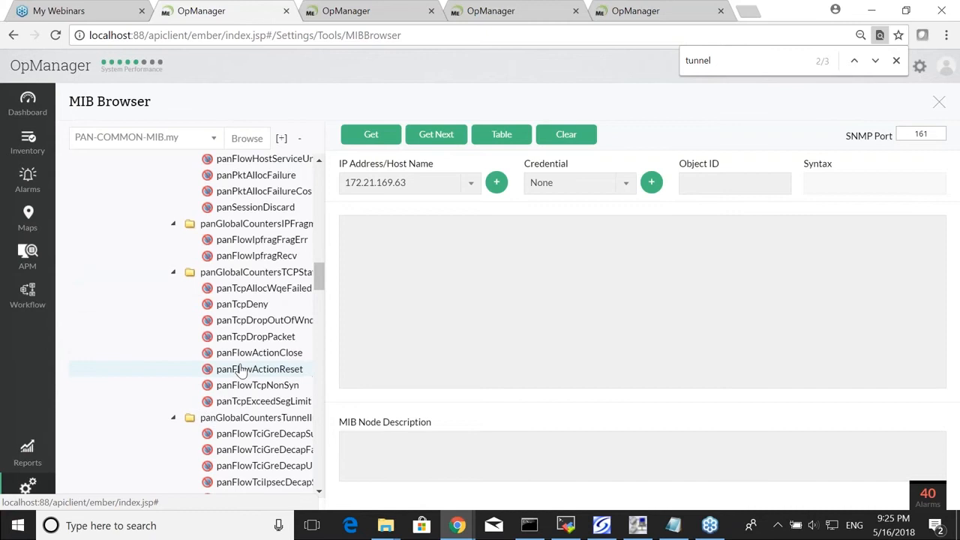
left_click(250, 306)
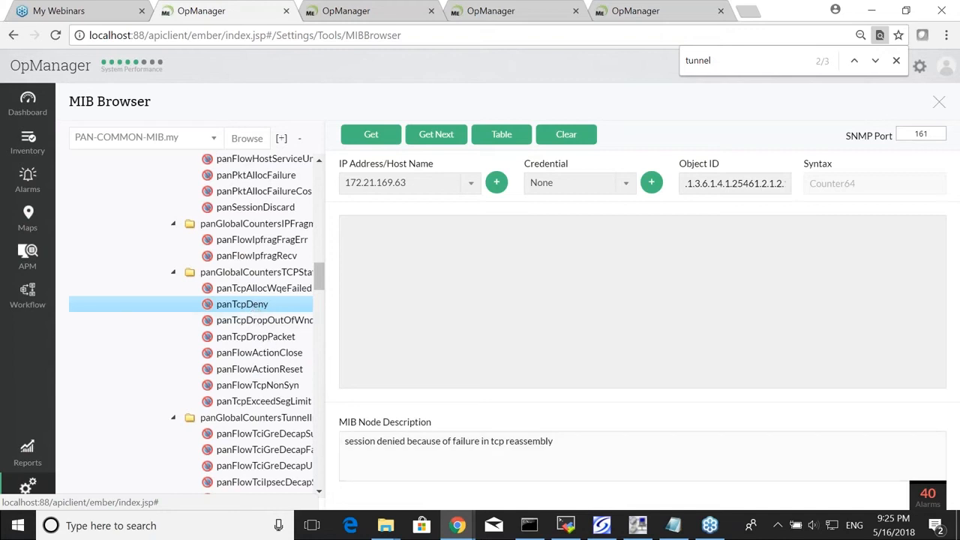
Examine the node description of panTcpDeny, and view the object ID, syntax and description of panSessionActiveTcp under panSession
left_click_drag(346, 448, 592, 448)
left_click(397, 450)
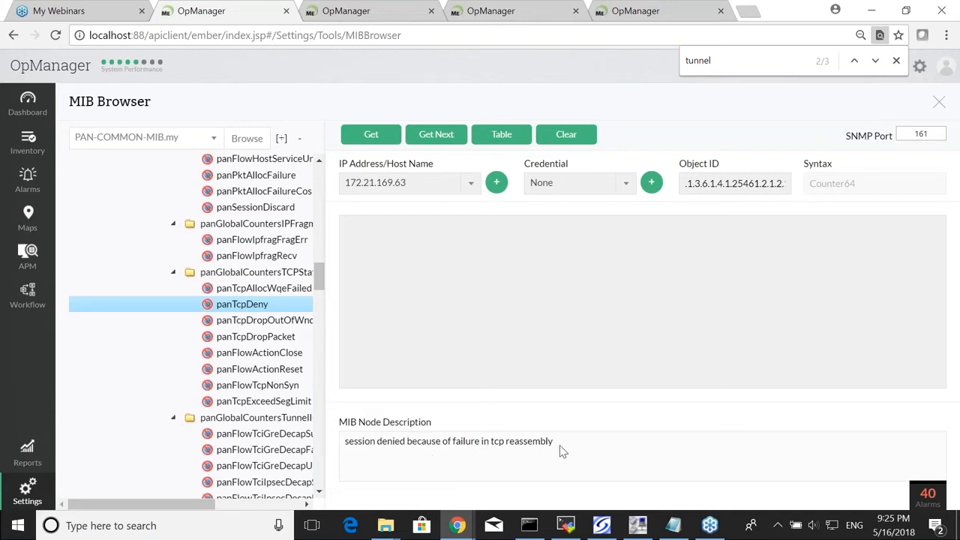
left_click_drag(567, 447, 350, 450)
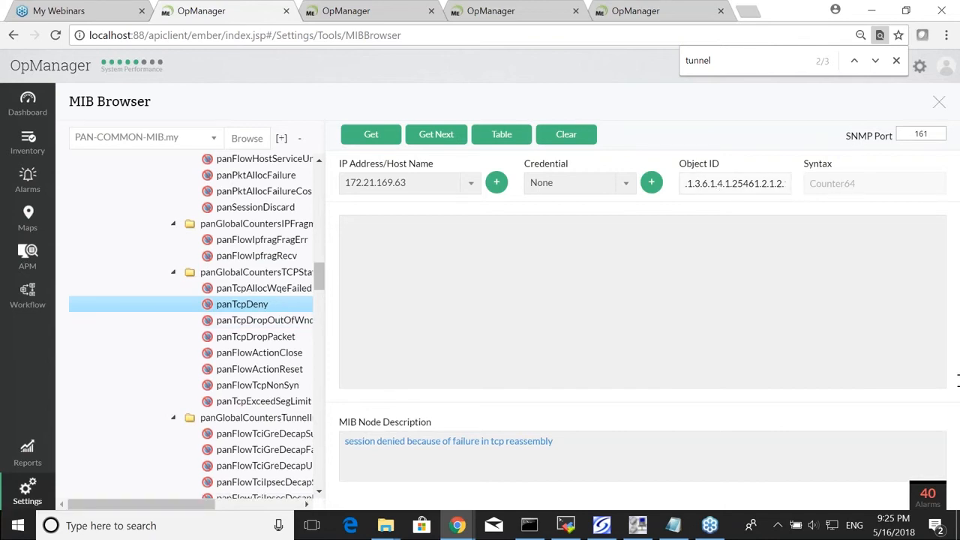
scroll(180, 356, "down", 5)
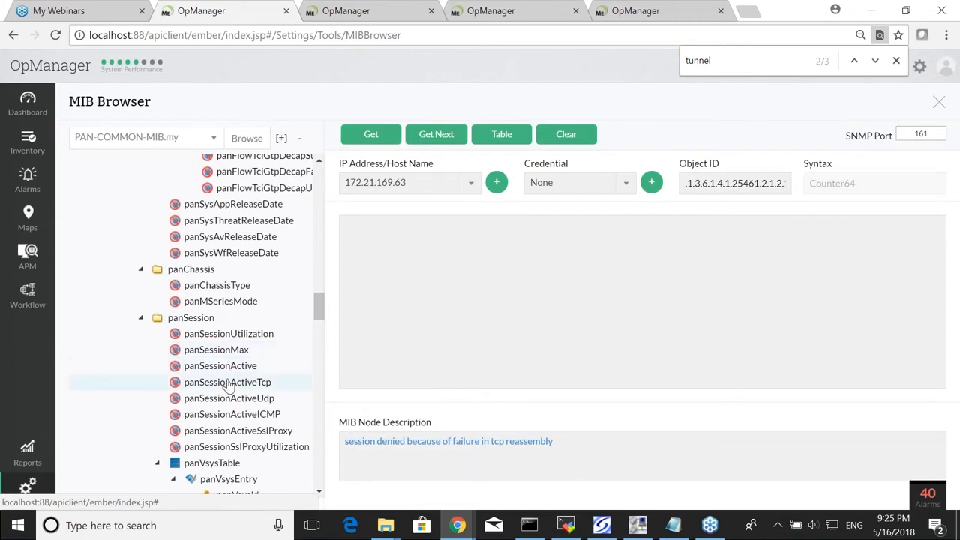
left_click(228, 382)
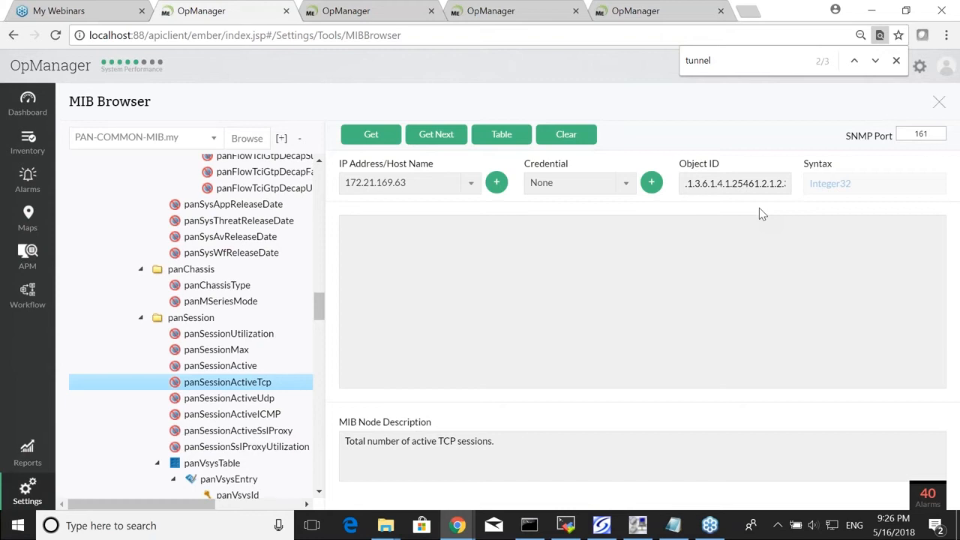
Switch to the Part 2 Network performance monitoring folder and open the Memory Utilization Calculation text file in Notepad
key("alt+Tab")
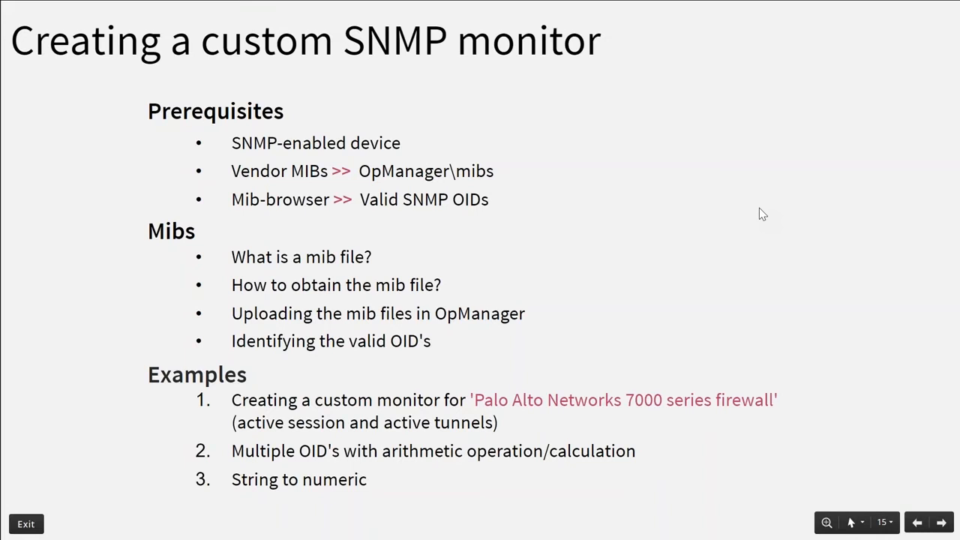
key("alt+Tab")
key("alt+Tab")
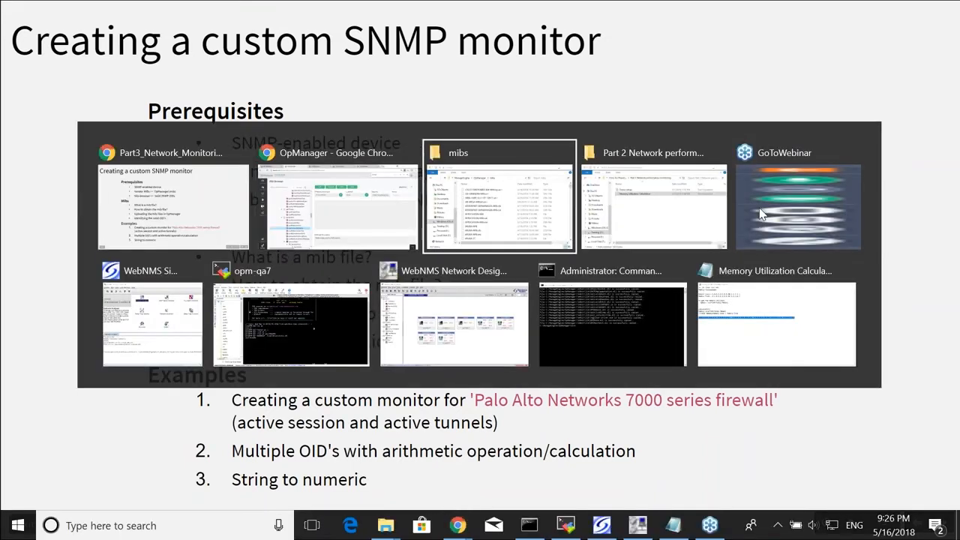
key("alt+Tab")
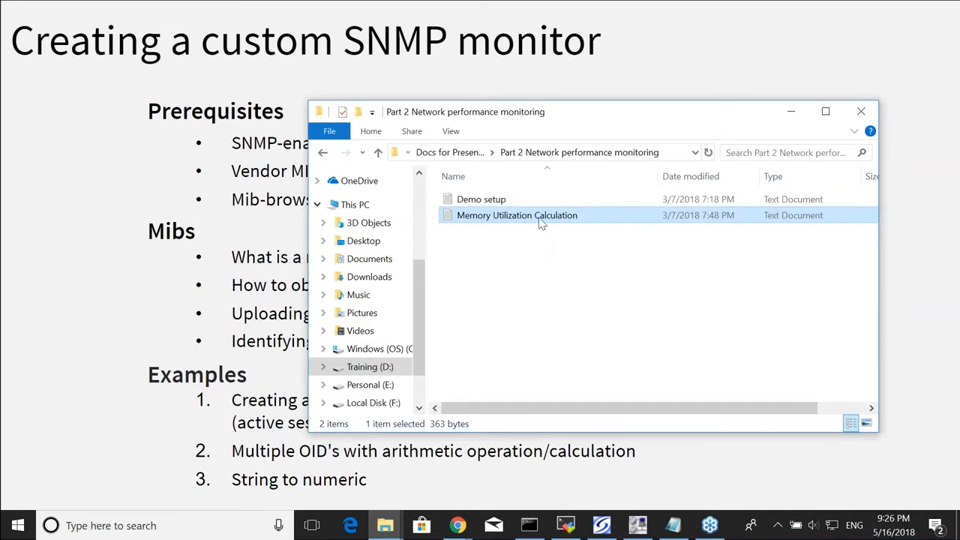
key("Return")
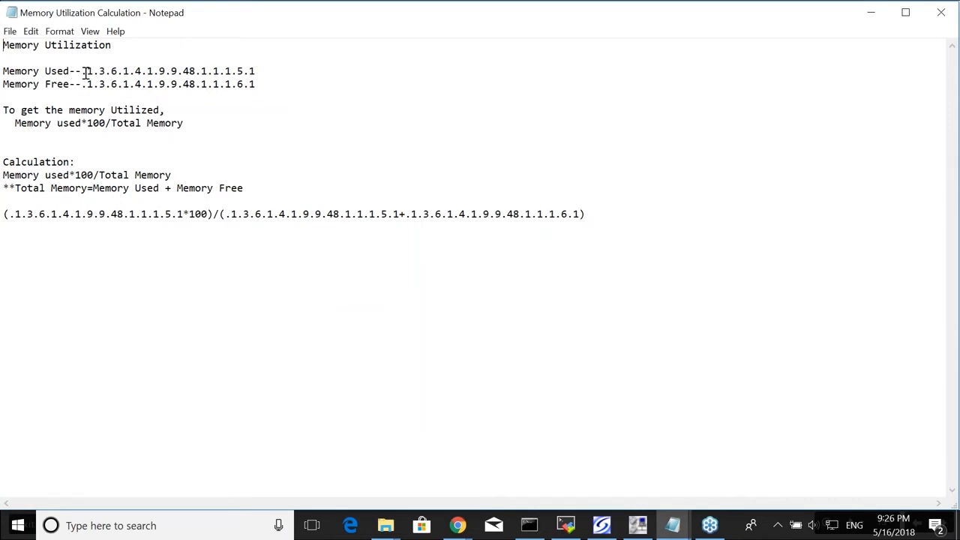
Review the Memory Used and Memory Free OIDs and the utilization formula, and select the full OID expression in the last line
left_click_drag(80, 71, 279, 71)
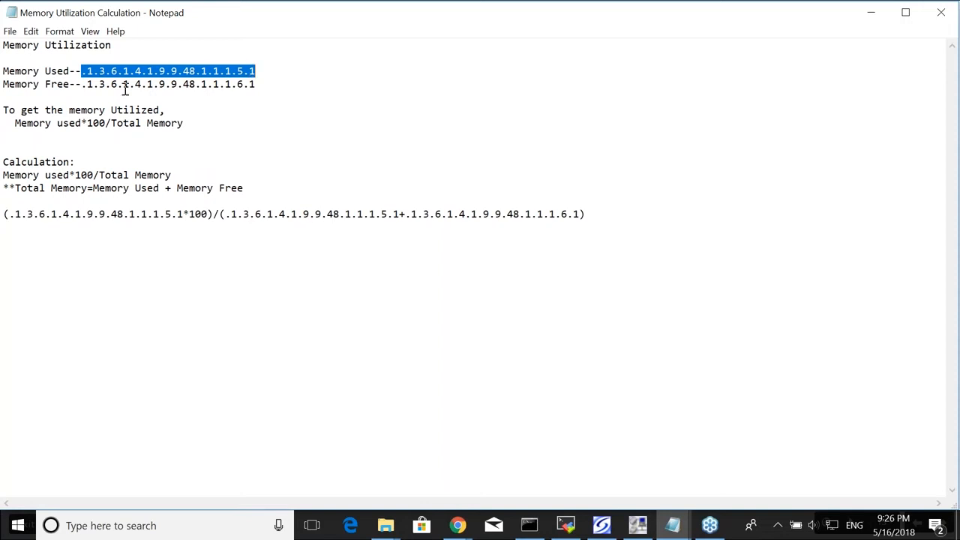
left_click_drag(82, 84, 280, 90)
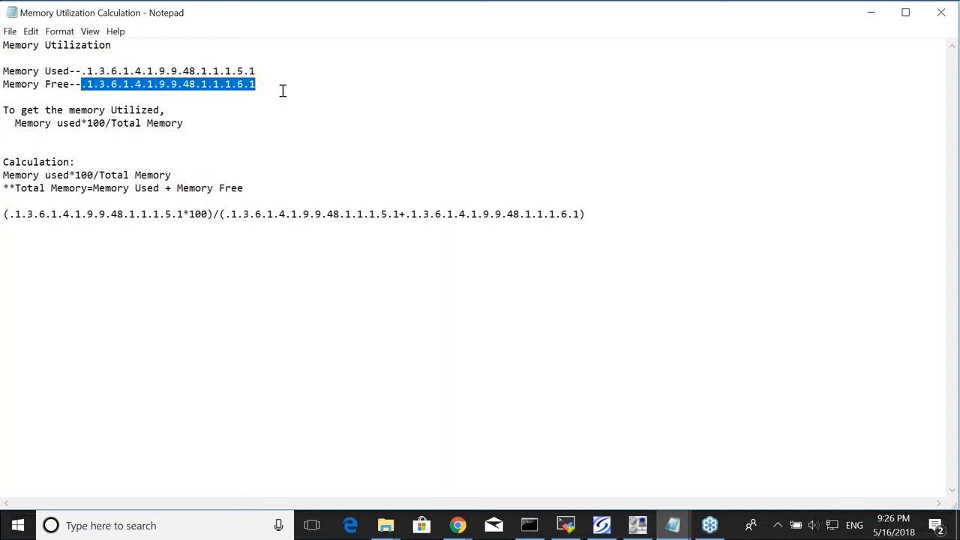
left_click(218, 128)
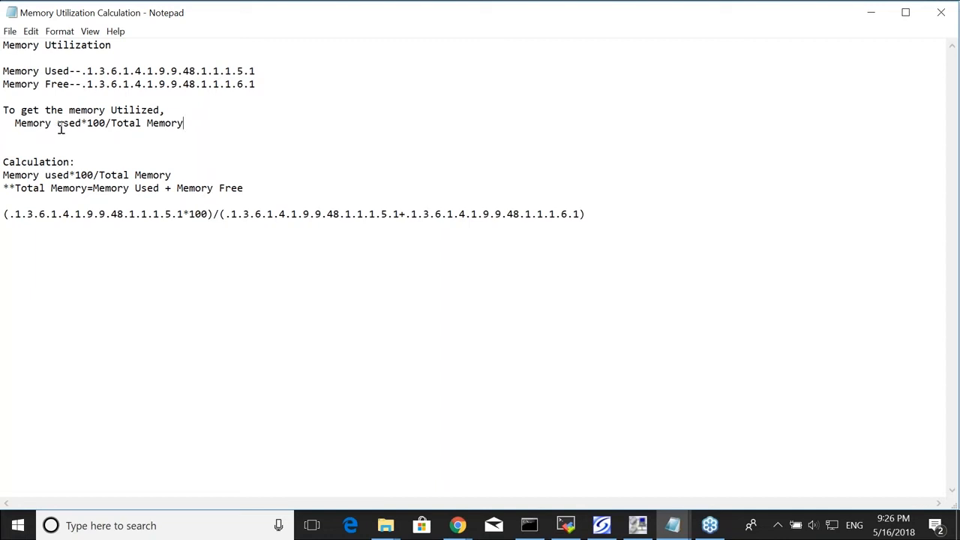
left_click_drag(11, 123, 210, 129)
left_click(210, 130)
left_click_drag(6, 214, 584, 214)
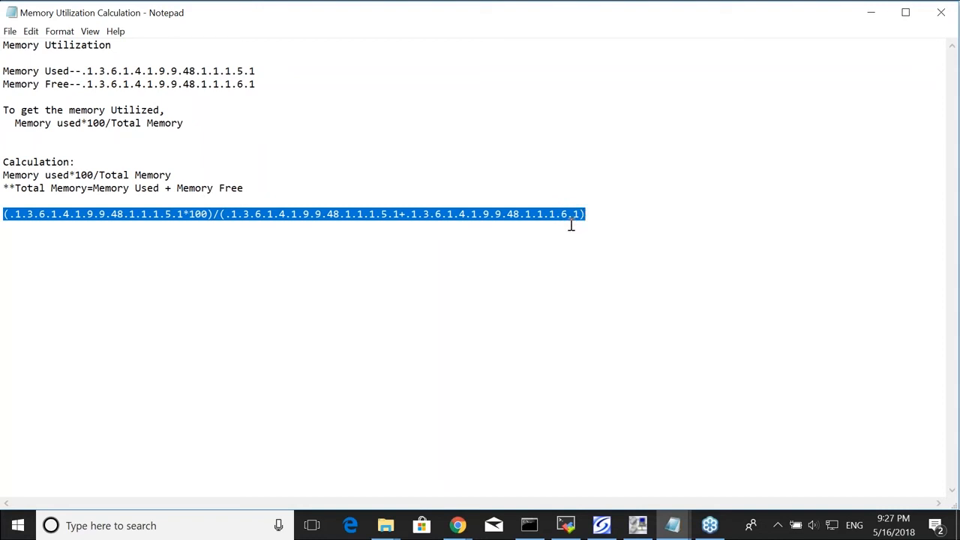
Switch back to OpManager in Chrome and close the MIB Browser
key("alt+Tab")
key("alt+Tab")
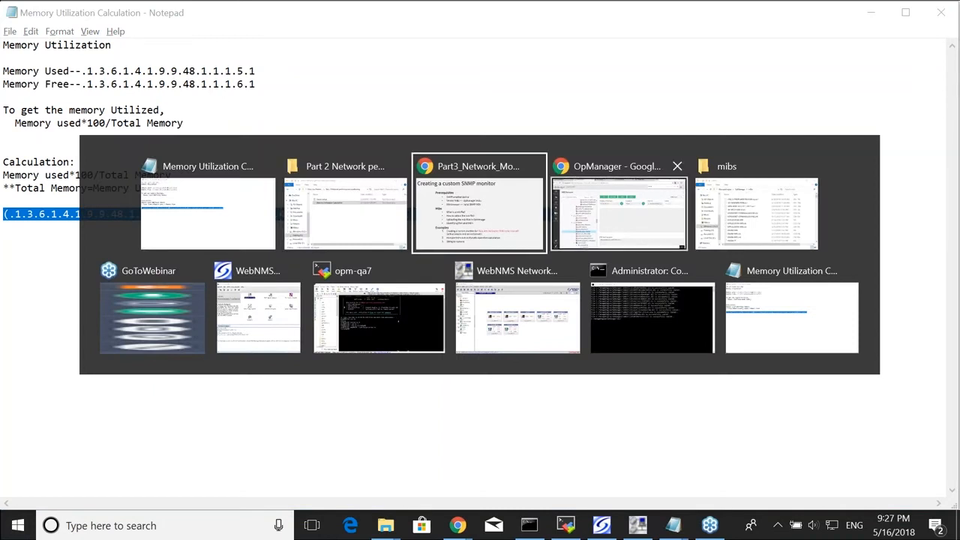
key("alt+Tab")
key("alt+Tab")
key("alt+Tab")
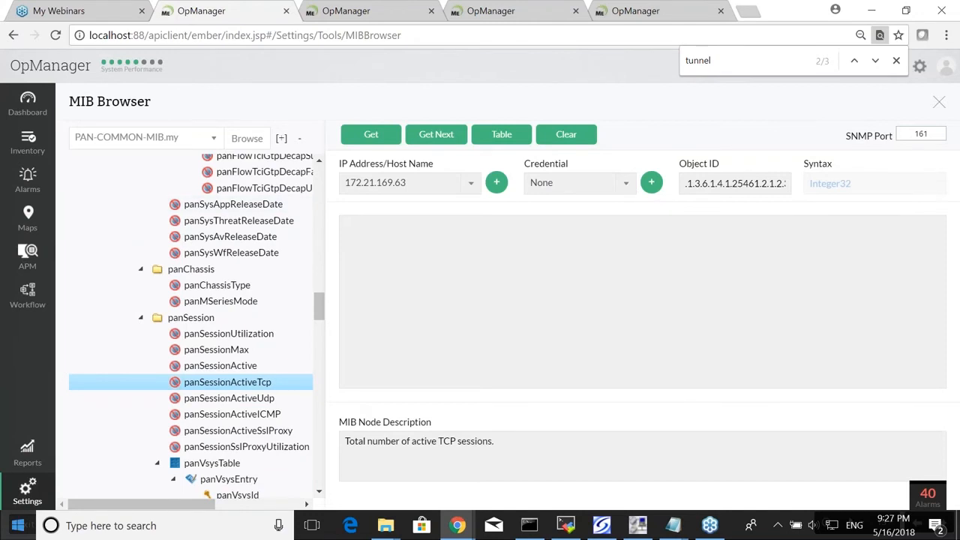
key("Escape")
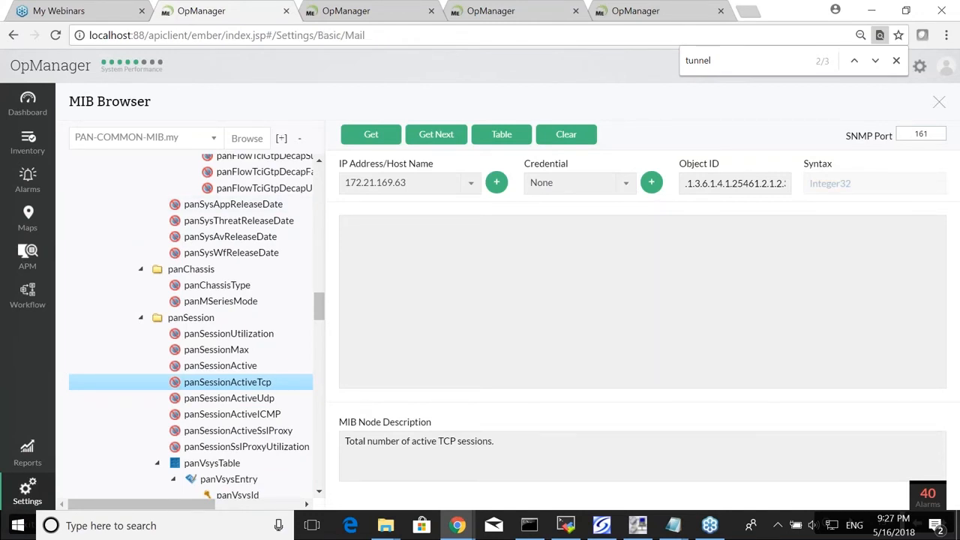
Open the device templates configuration, enter cisco as the template search term, and open the Cisco catalyst9006 template at its monitor list
left_click(380, 104)
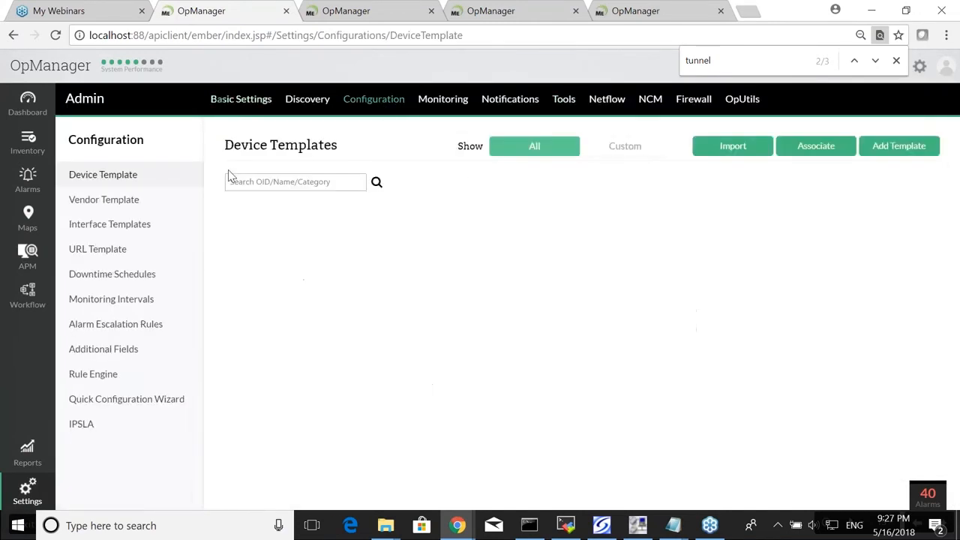
type("cisco")
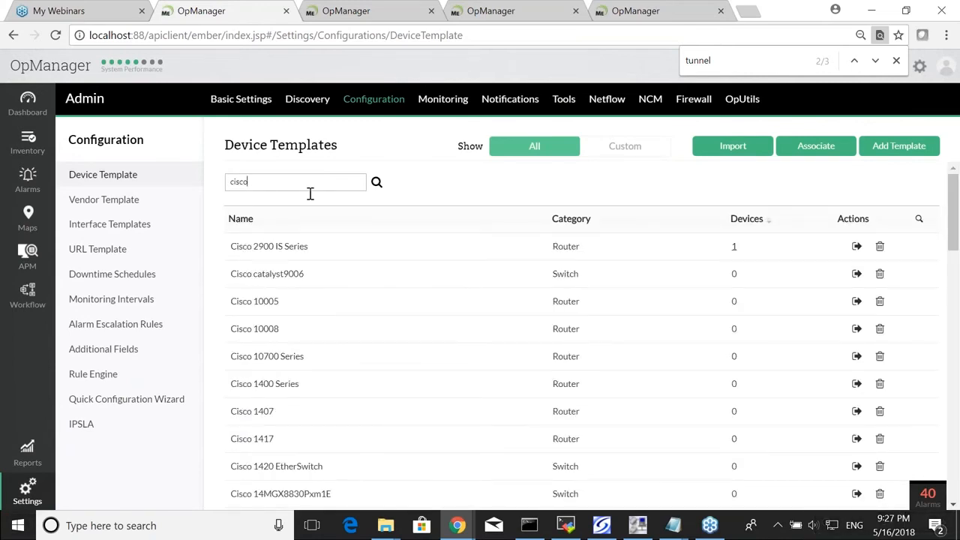
left_click(279, 275)
scroll(750, 371, "down", 3)
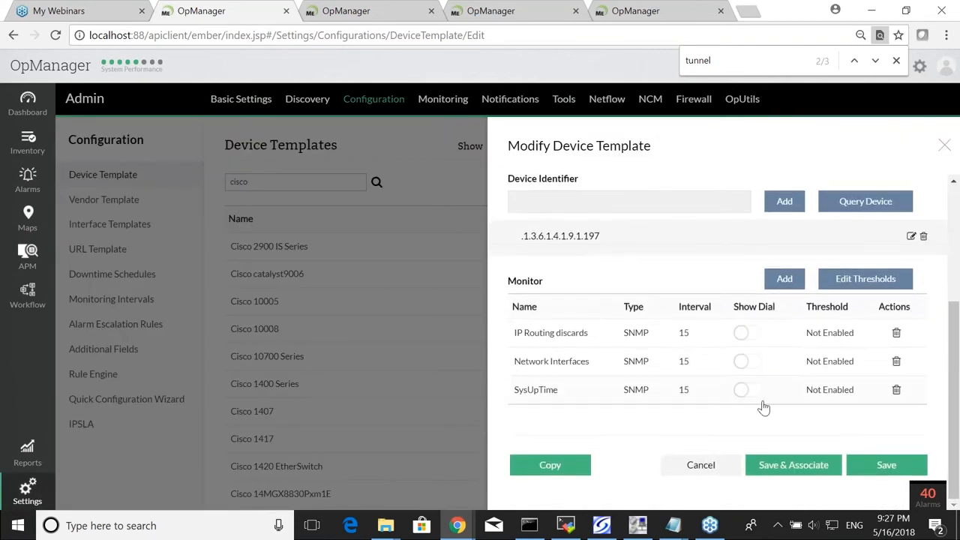
Bulk-add a monitor named cis mem 1 with the OID expression starting (.1.3.6.1.4.1.9.9.48.1.1, a 5-minute interval and % as the unit
left_click(787, 281)
left_click(304, 204)
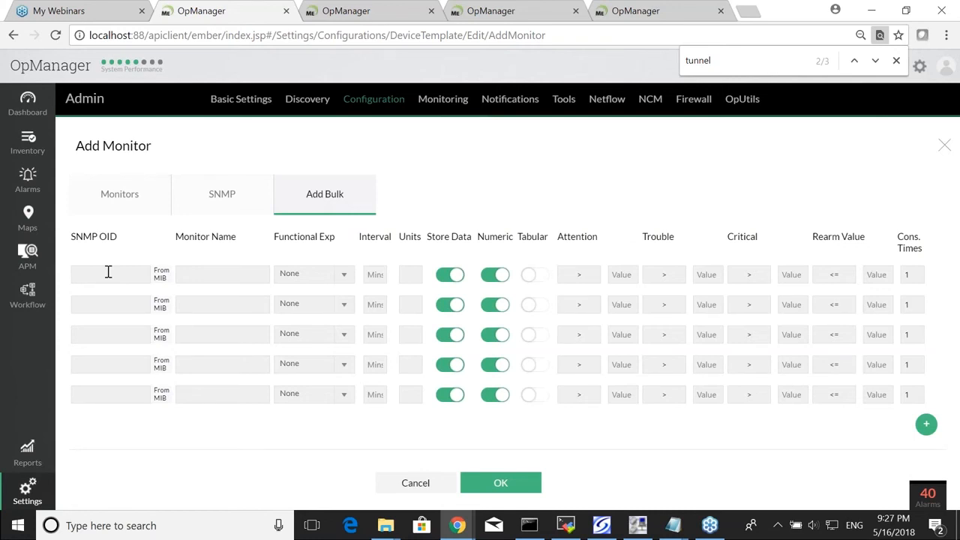
left_click(108, 271)
type(".1.3.6.1.4.1.9.9.48.1.1")
left_click(223, 272)
type("cis mem")
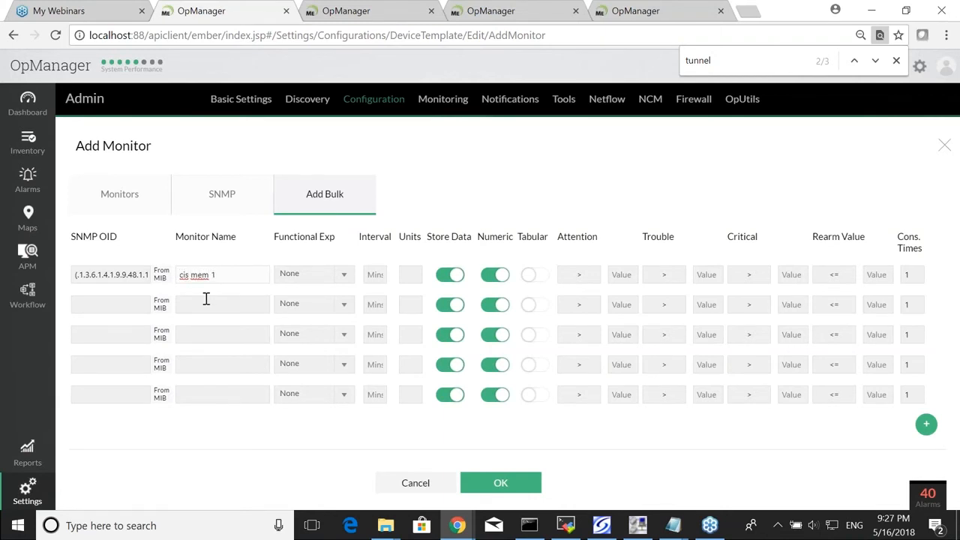
left_click(387, 274)
type("5")
left_click(406, 275)
type("%")
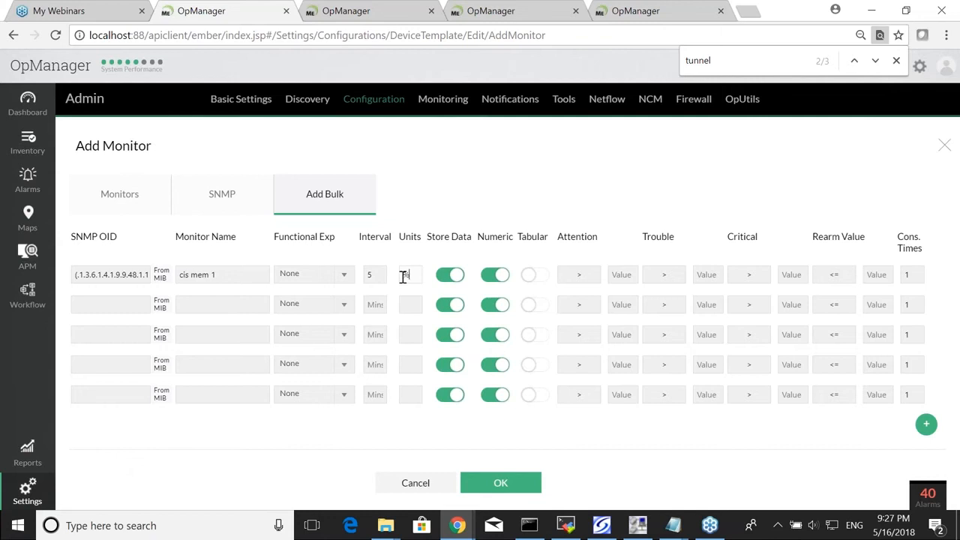
left_click(498, 484)
Save the edited Cisco catalyst9006 device template and proceed to its device association
scroll(620, 413, "down", 1)
scroll(620, 413, "down", 1)
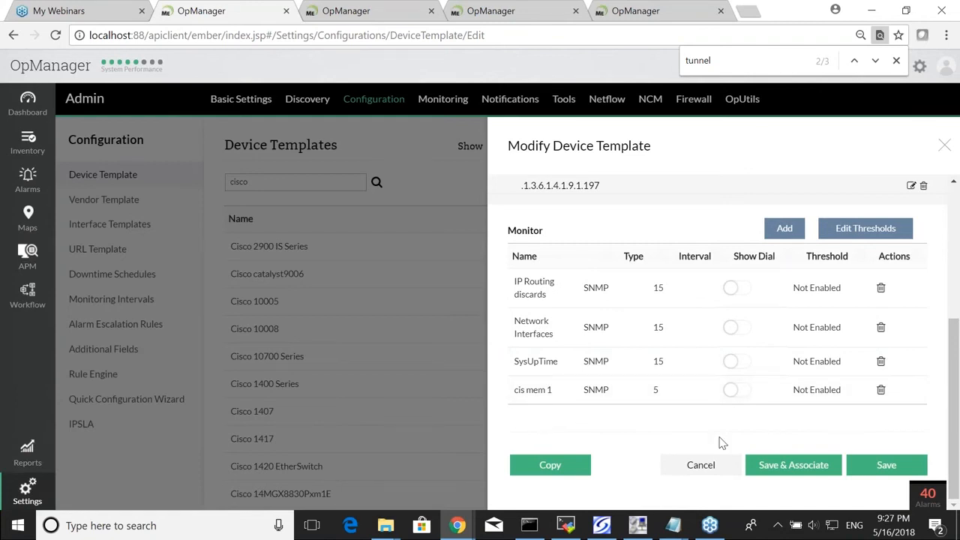
left_click(806, 468)
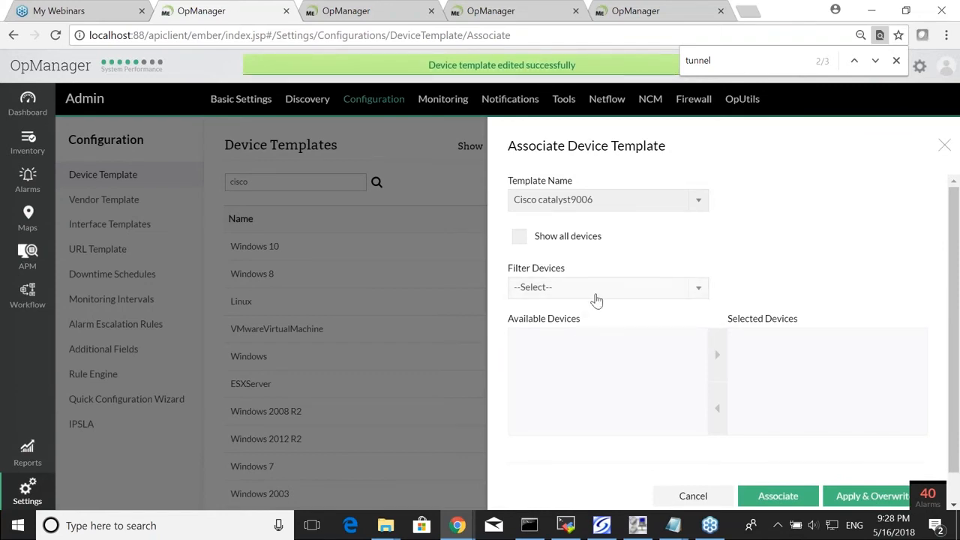
Show all devices, select 172.21.169.63, 192.168.140.172 and 192.168.141.10 for the template, and leave the template forms without associating
left_click(588, 291)
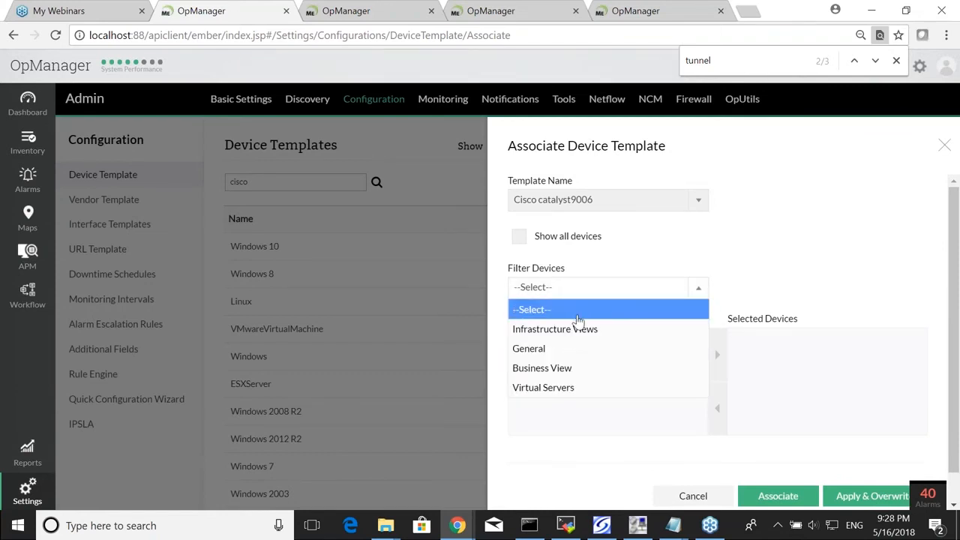
left_click(520, 238)
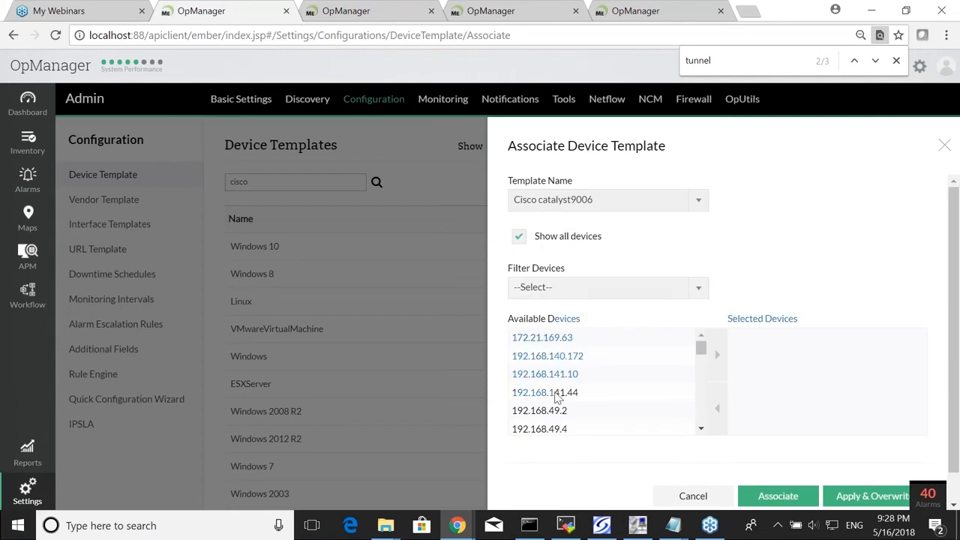
left_click_drag(575, 336, 666, 368)
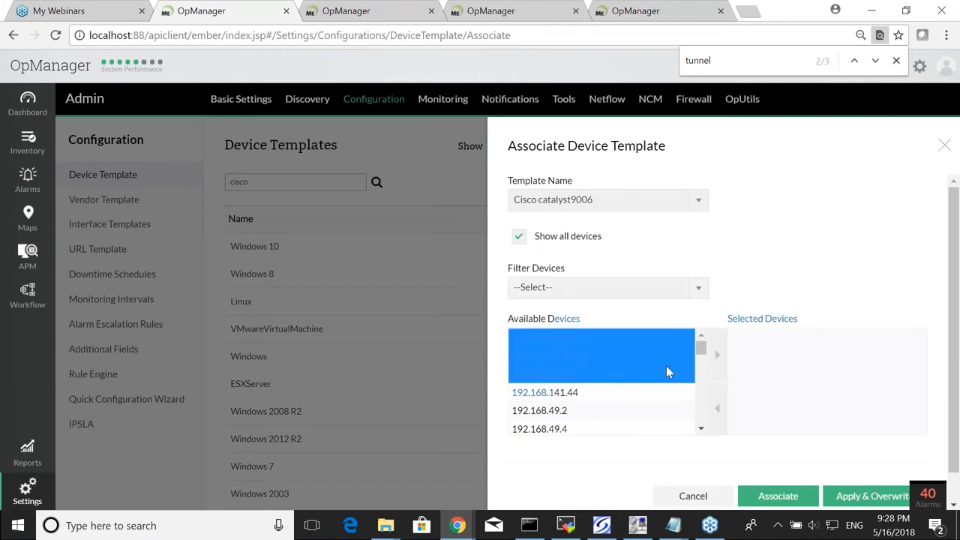
left_click(712, 360)
scroll(750, 445, "down", 1)
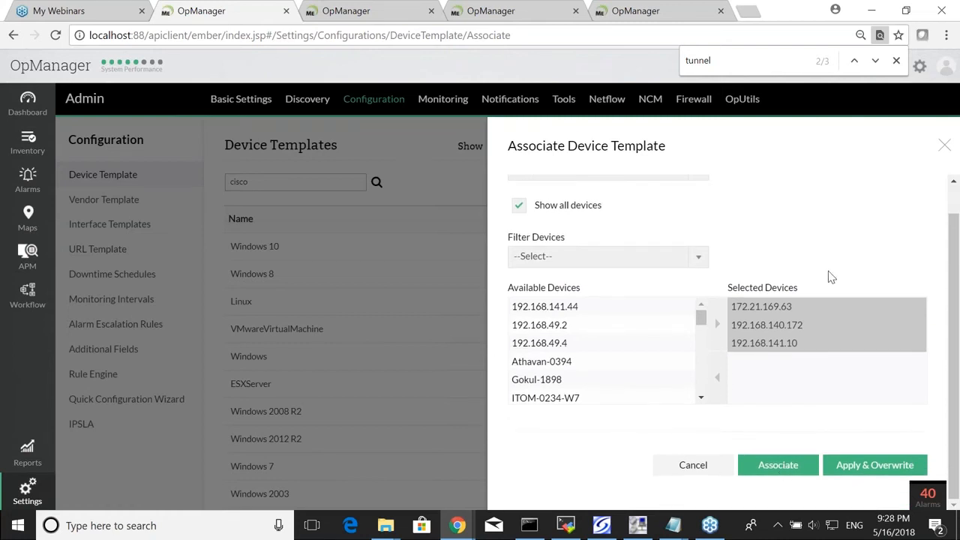
left_click(943, 148)
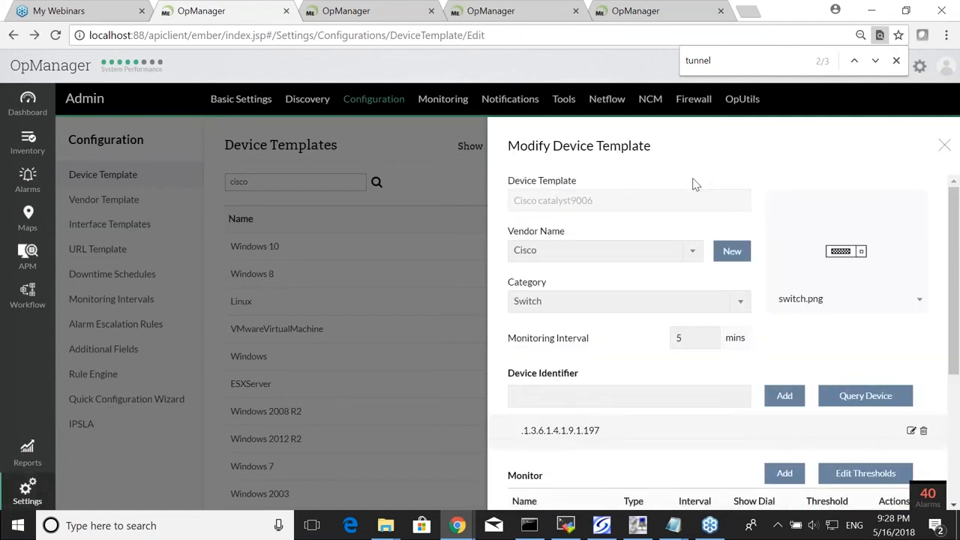
key("alt+Tab")
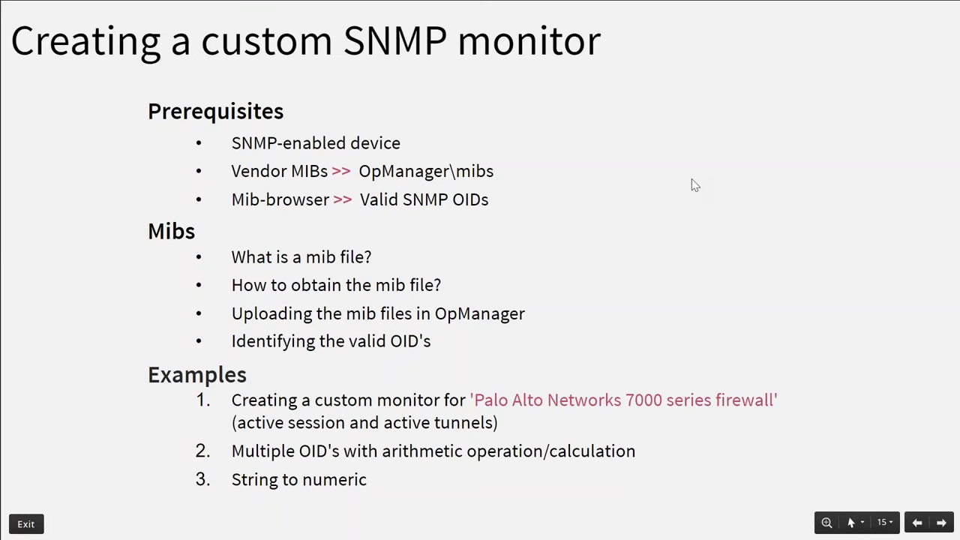
key("alt+Tab")
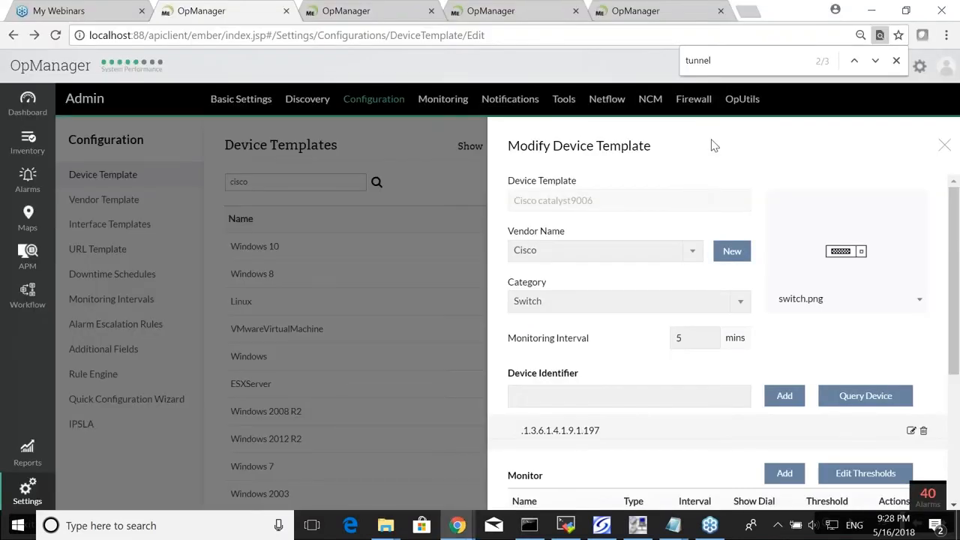
left_click(944, 145)
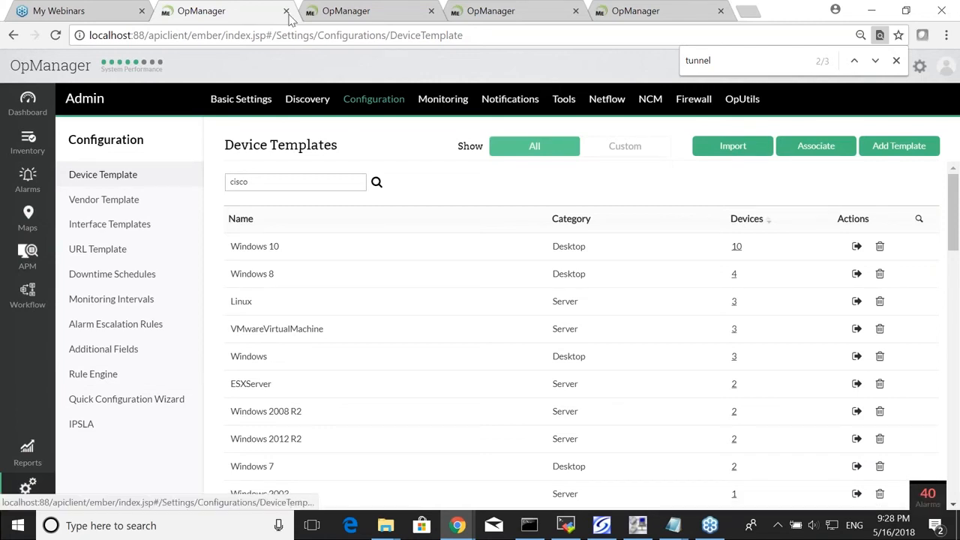
Switch to the opm-qa6 OpManager server and open its MIB Browser tool
left_click(367, 13)
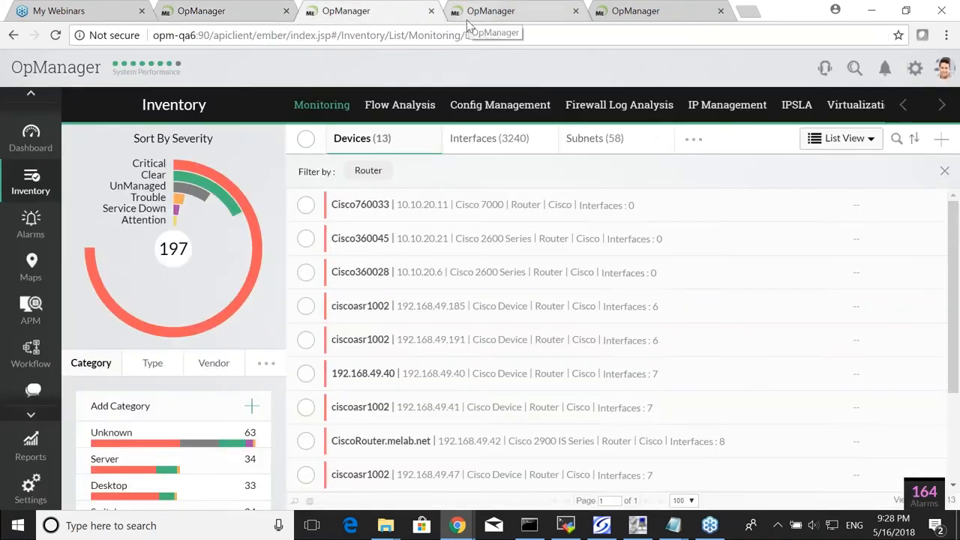
left_click(30, 488)
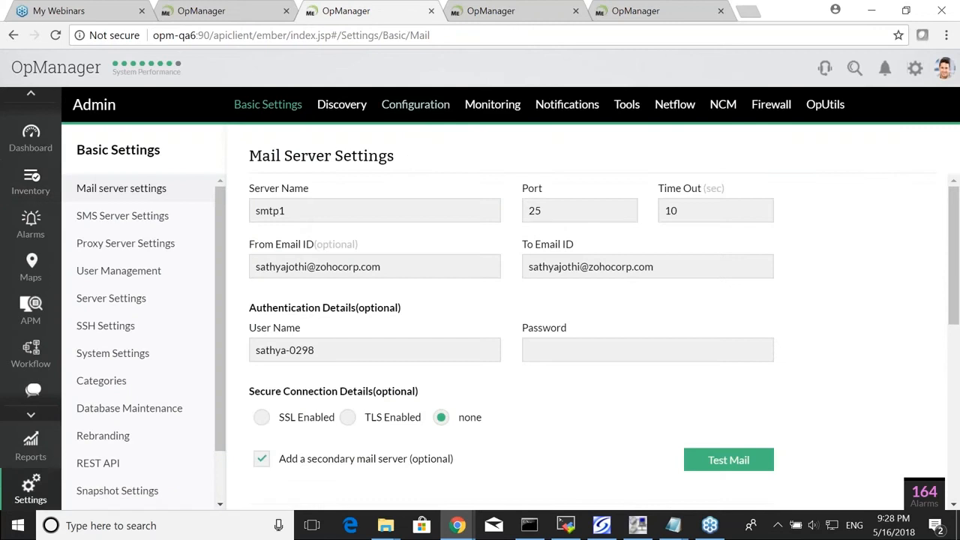
left_click(417, 108)
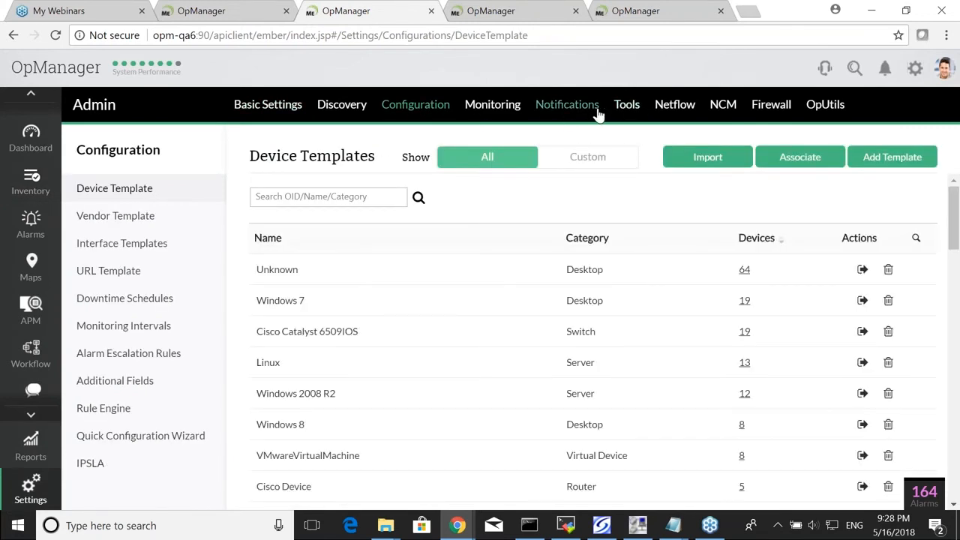
left_click(627, 106)
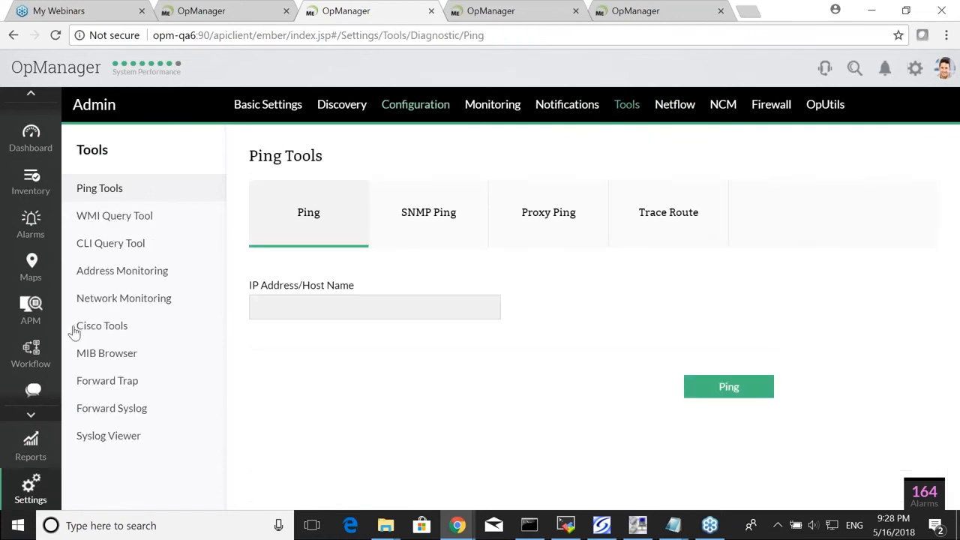
left_click(110, 354)
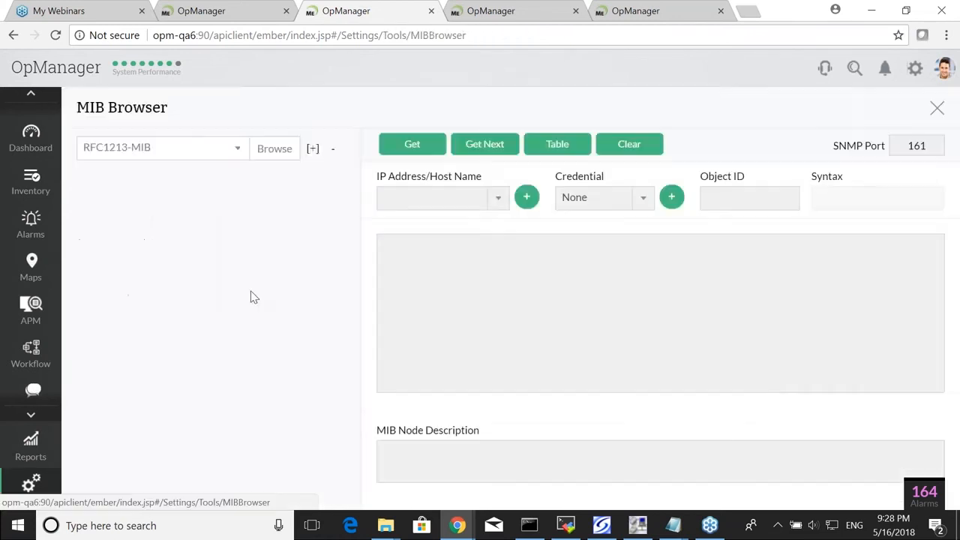
Load HOST-RESOURCES-MIB in the MIB Browser and expand its entire node tree
left_click(159, 144)
type("hos")
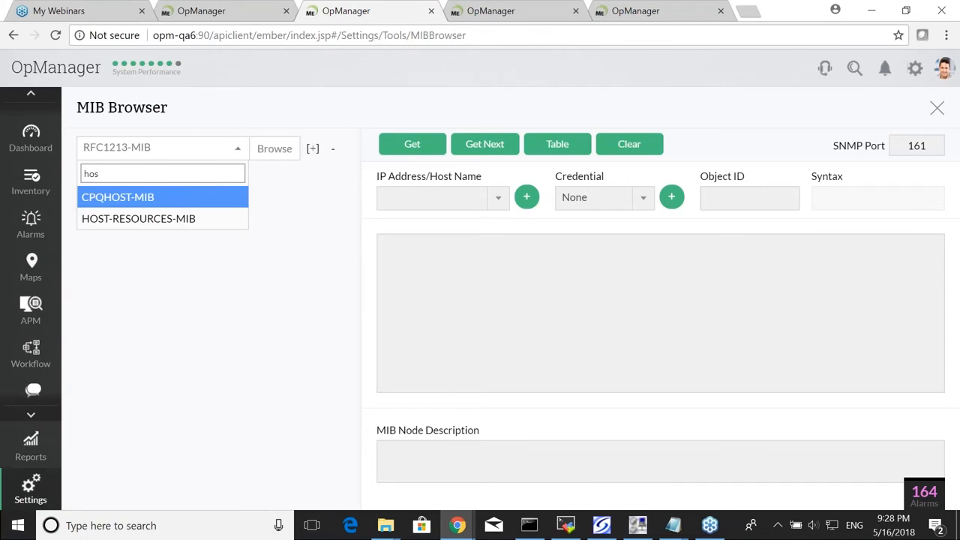
left_click(138, 218)
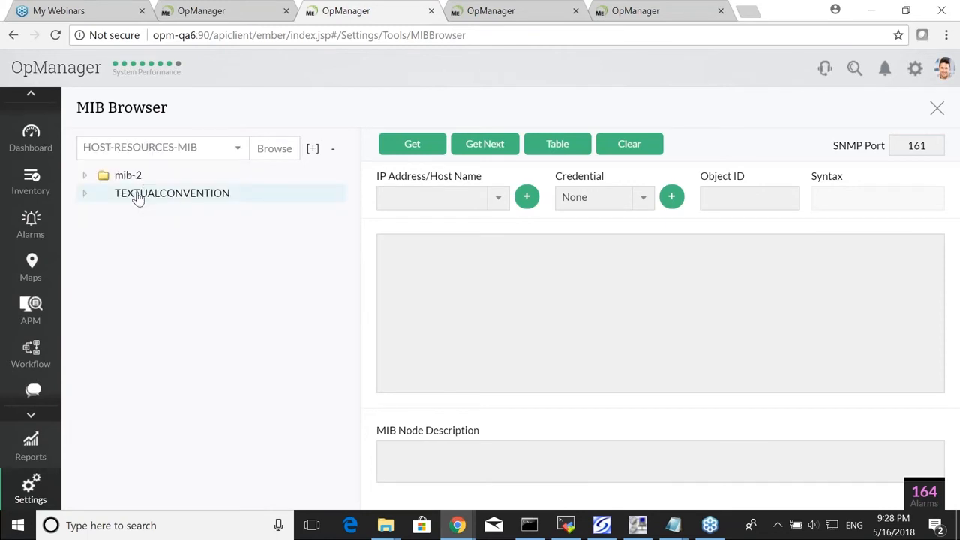
left_click(313, 148)
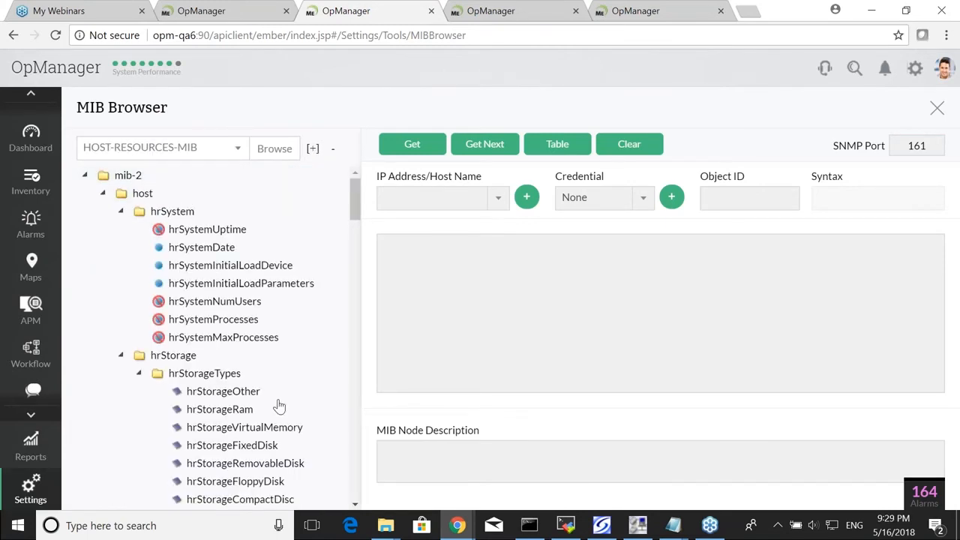
Search the expanded tree for "errors" and select the hrPrinterDetectedErrorState node
key("ctrl+f")
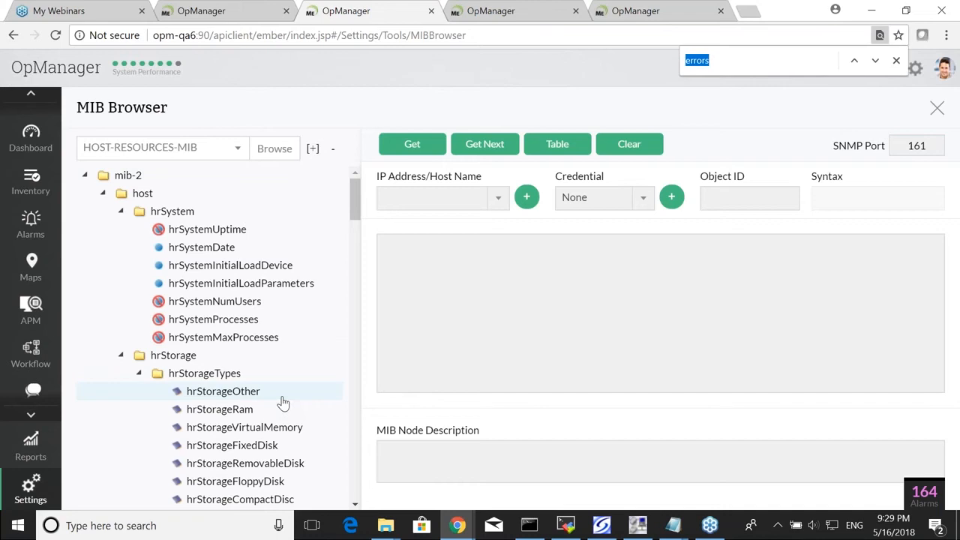
type("errors")
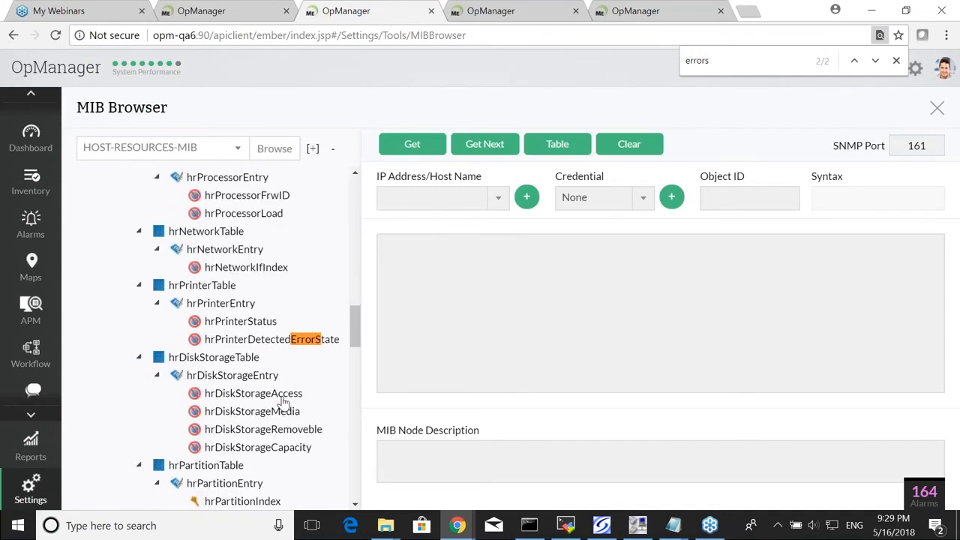
left_click(297, 342)
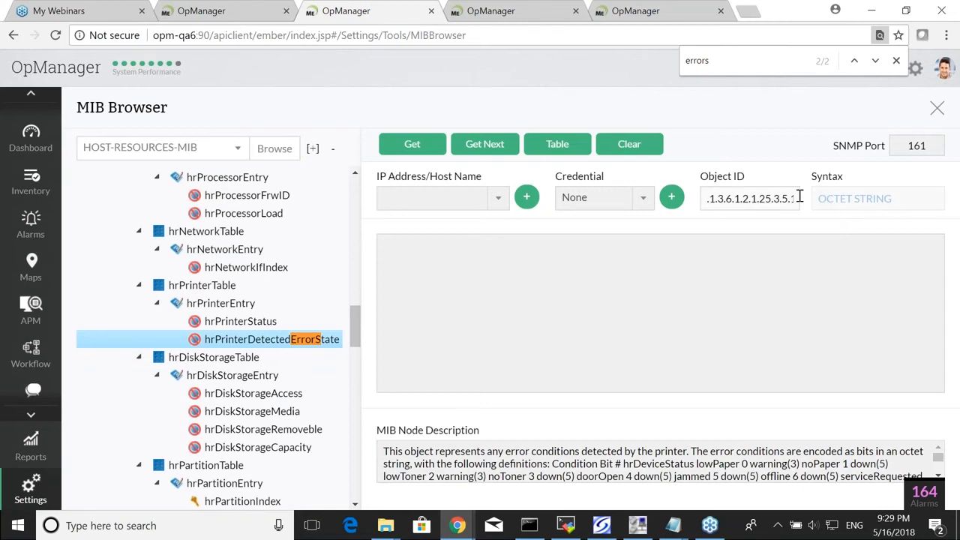
Set the target host for the SNMP query to 10.10.55.4
left_click(446, 197)
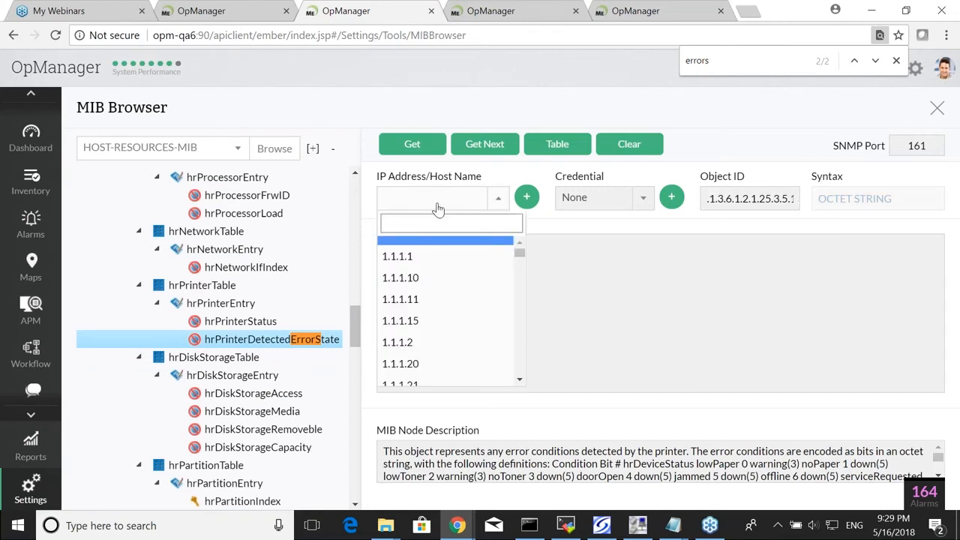
left_click(498, 197)
type("1010")
key("BackSpace")
key("BackSpace")
type(".10.10")
key("BackSpace")
key("BackSpace")
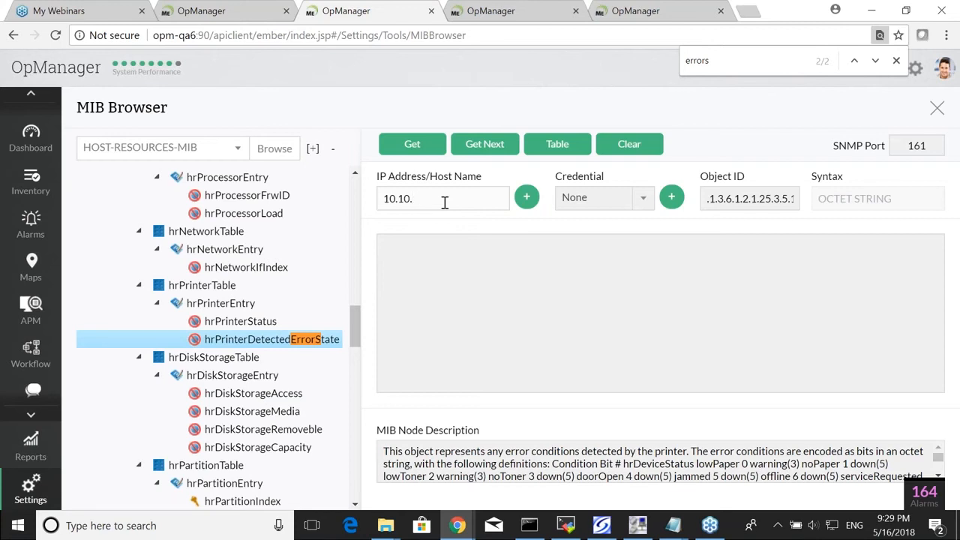
type("55.4")
Query hrPrinterDetectedErrorState with the SNMP V3 credential, then highlight the returned value and the full object ID
left_click(566, 201)
scroll(583, 300, "down", 3)
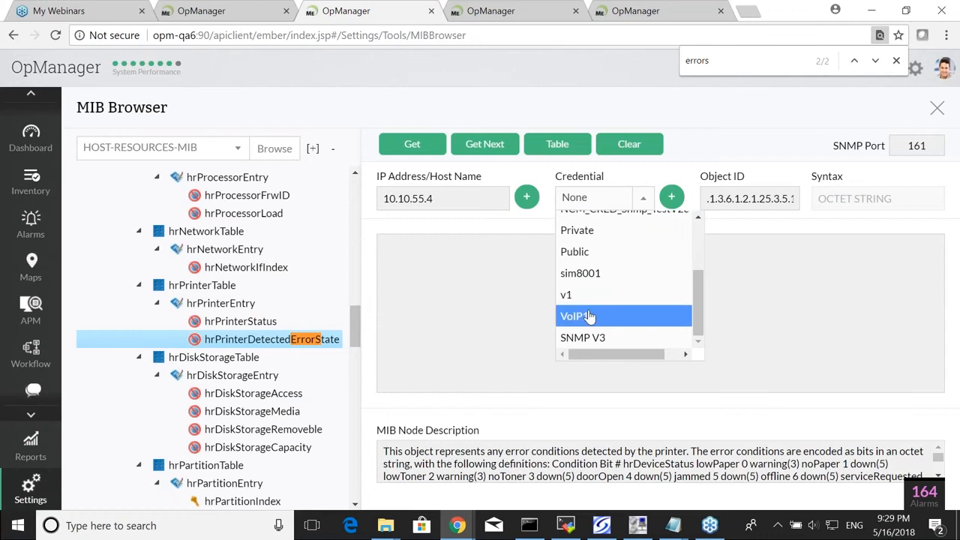
left_click(582, 339)
left_click(417, 152)
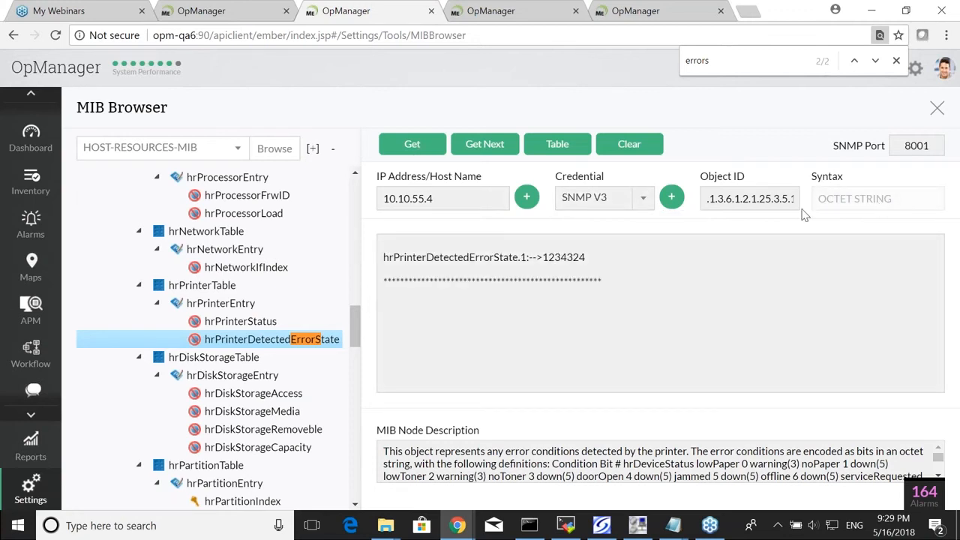
left_click_drag(544, 258, 588, 259)
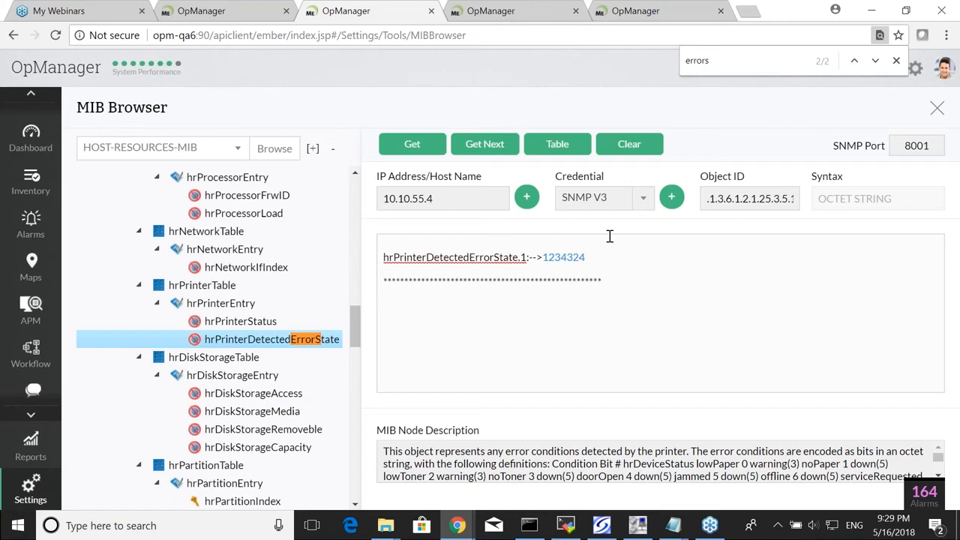
left_click(705, 201)
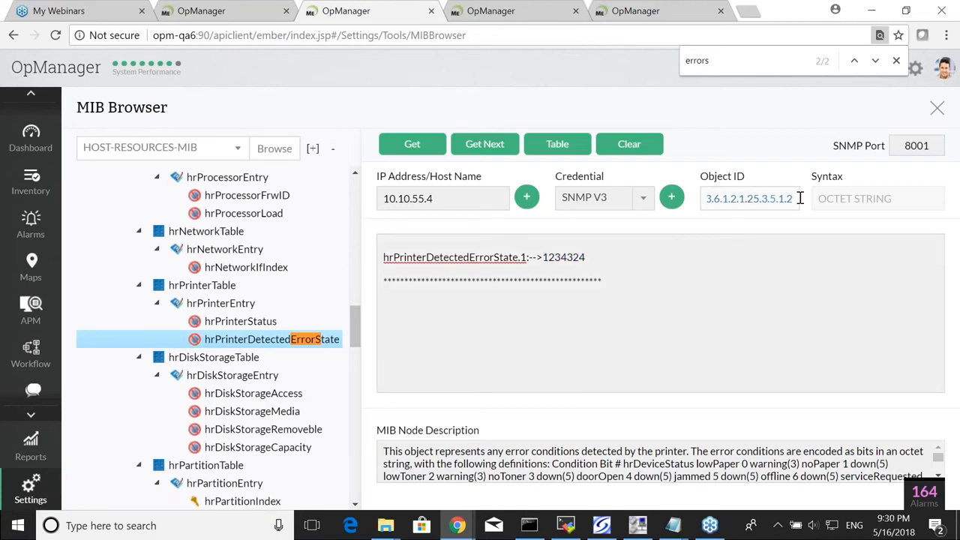
left_click(647, 247)
Search the device templates for "epson" and open the Epson Printer template for editing
left_click(31, 487)
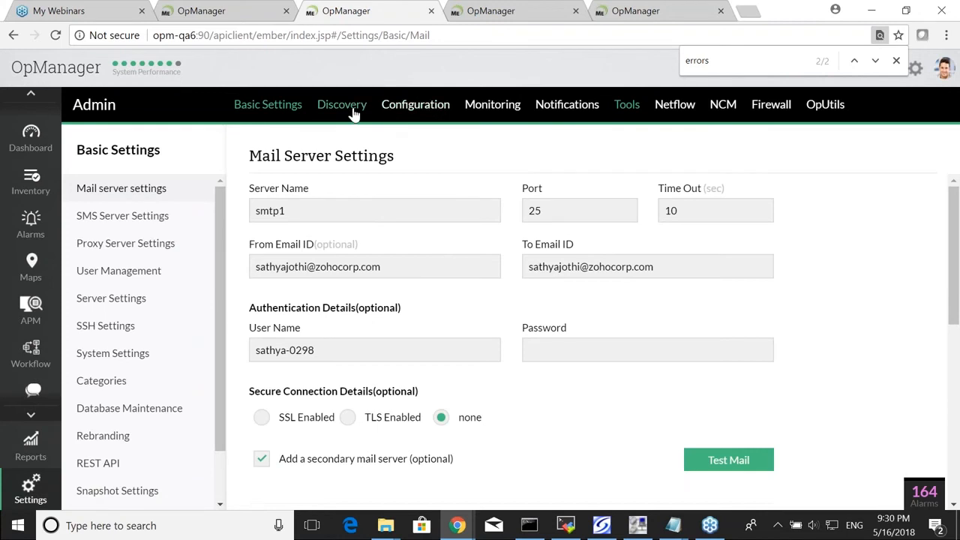
left_click(395, 111)
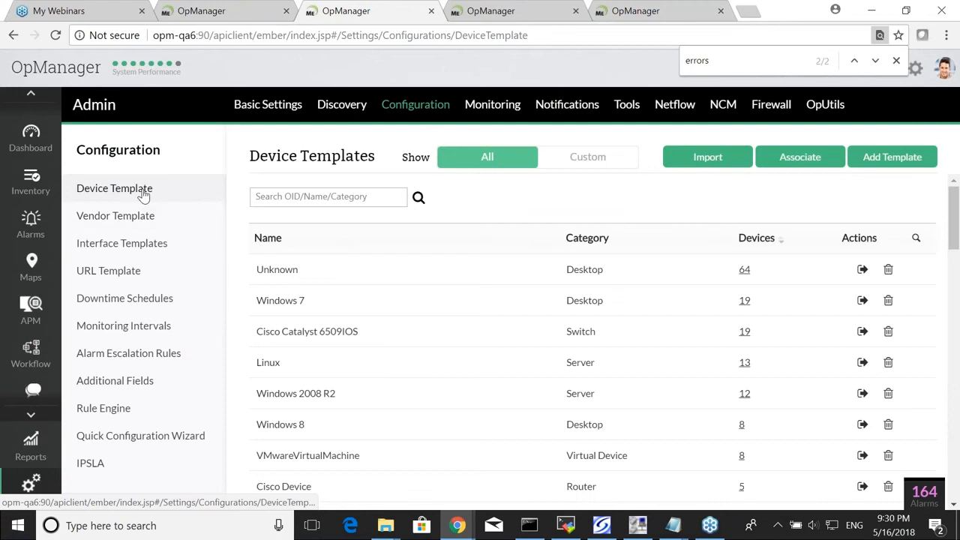
left_click(328, 197)
type("epson")
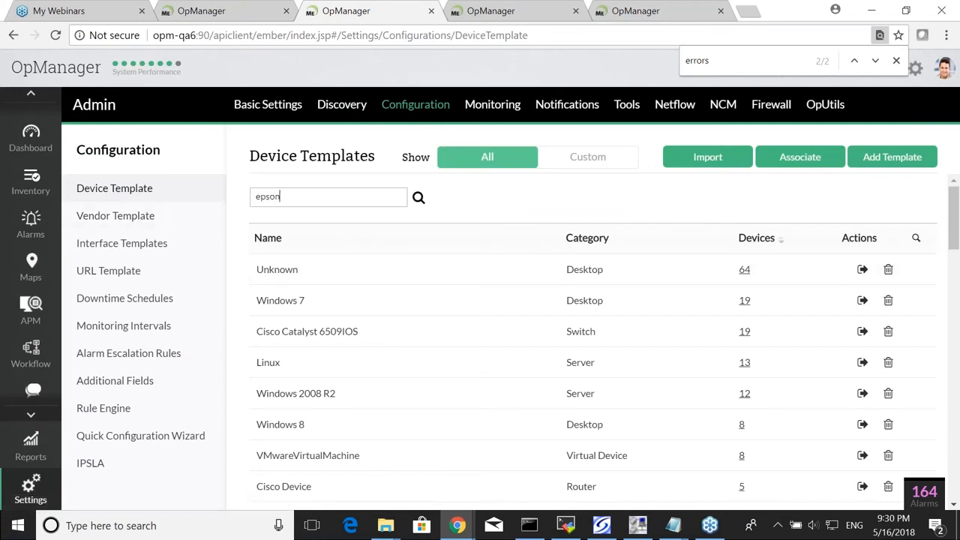
key("Return")
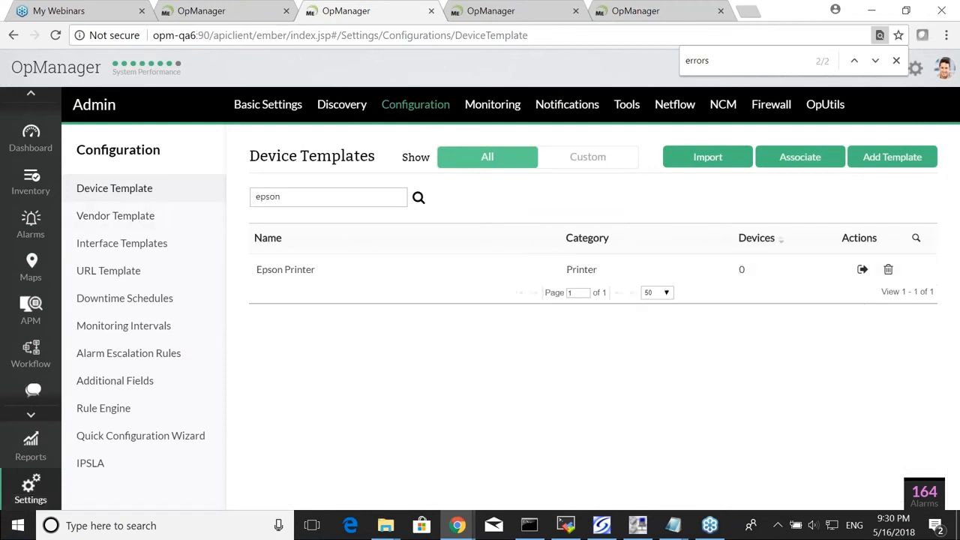
left_click(293, 269)
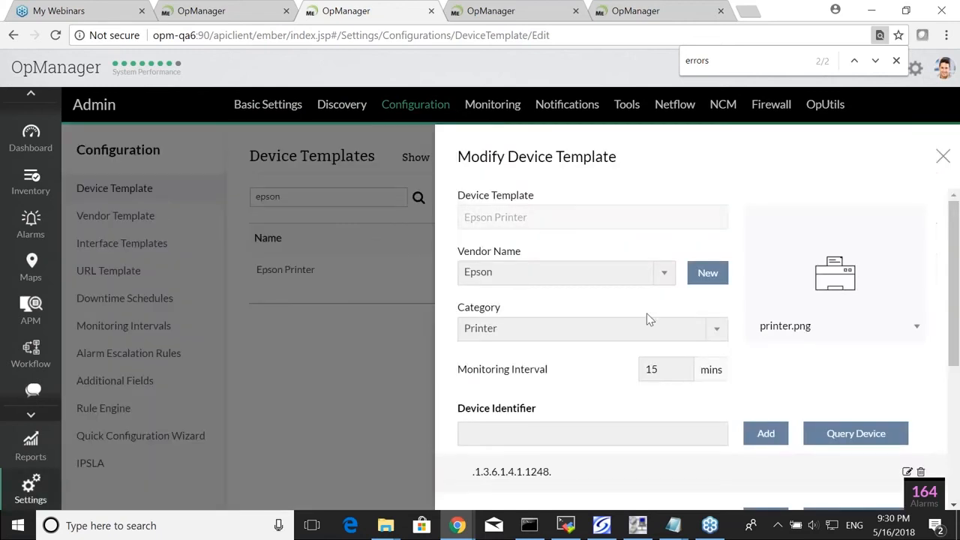
Start a bulk SNMP monitor entry for the Epson Printer template with OID .1.3.6.1.2.1.25.3.5.1.2 and the monitor name errors
scroll(645, 318, "down", 4)
left_click(769, 264)
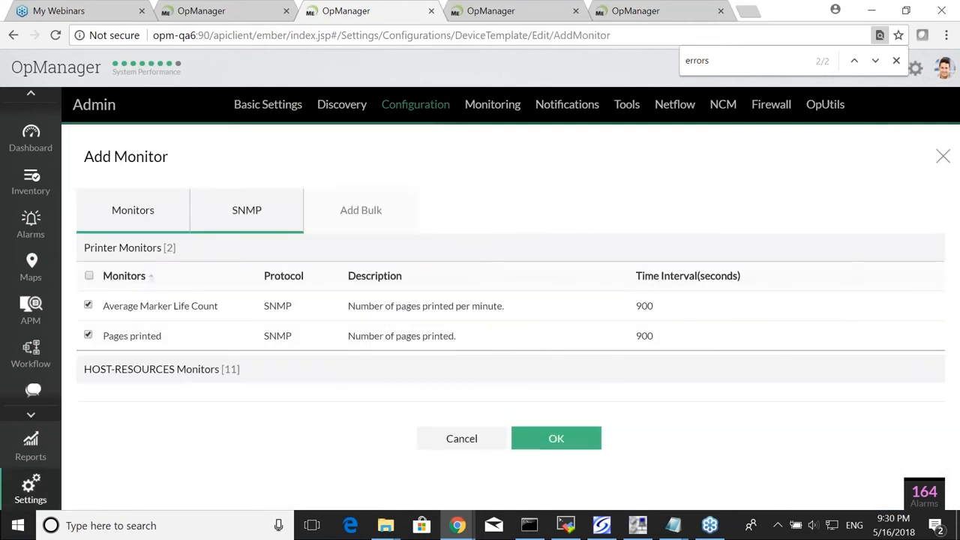
left_click(332, 210)
left_click(131, 298)
type(".1.3.6.1.2.1.25.3.5.1.2")
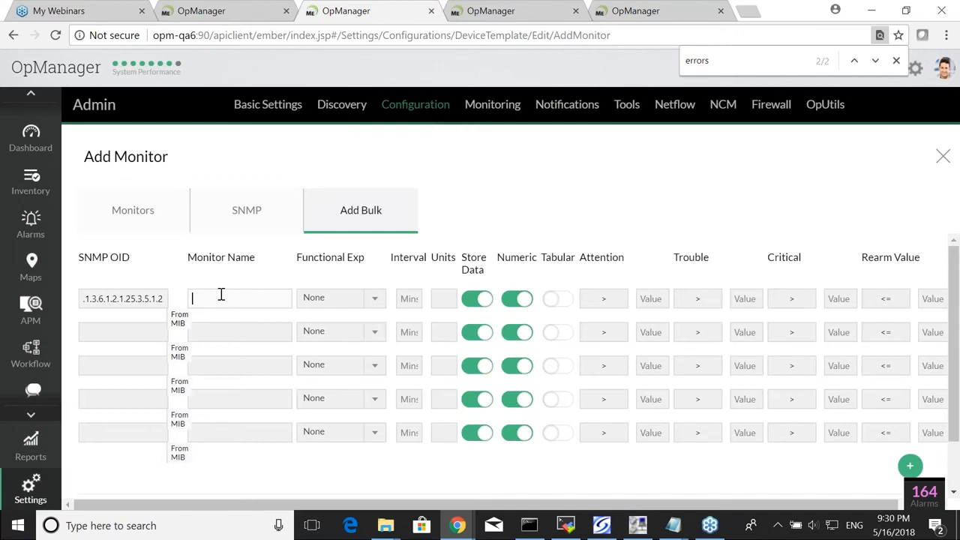
type("errors")
Set the errors monitor's functional expression to StringToNumeric, its interval to 5 minutes and its units to er
left_click(343, 303)
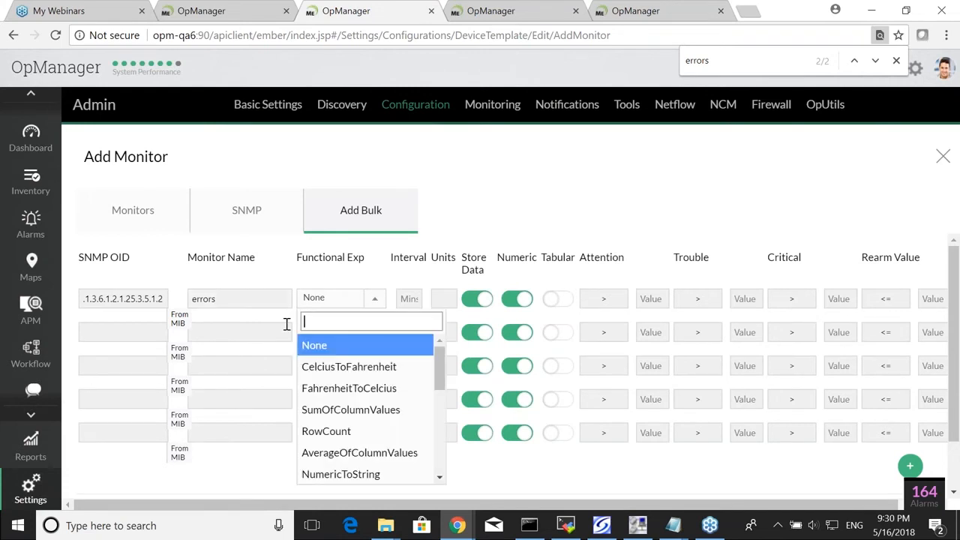
type("strin")
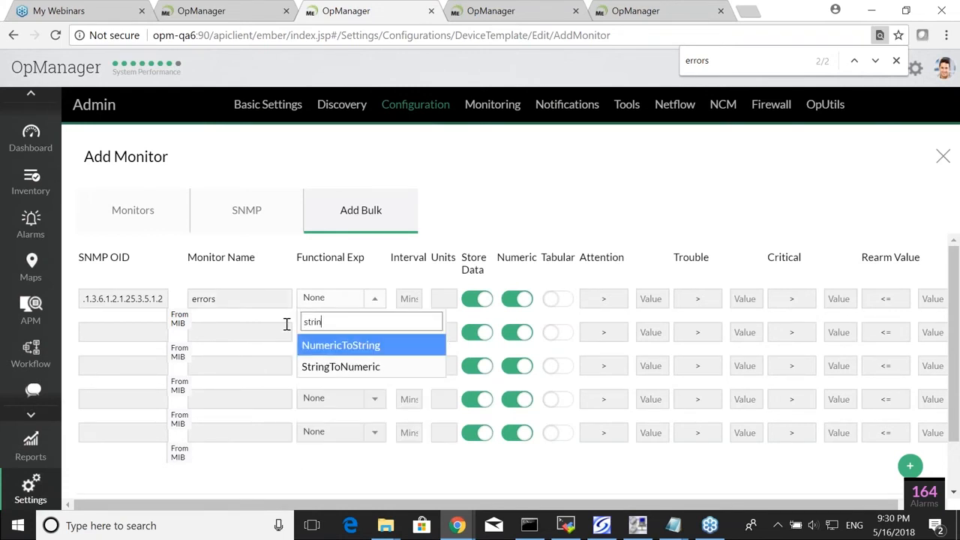
left_click(330, 366)
left_click(402, 299)
type("5")
left_click(440, 299)
type("e")
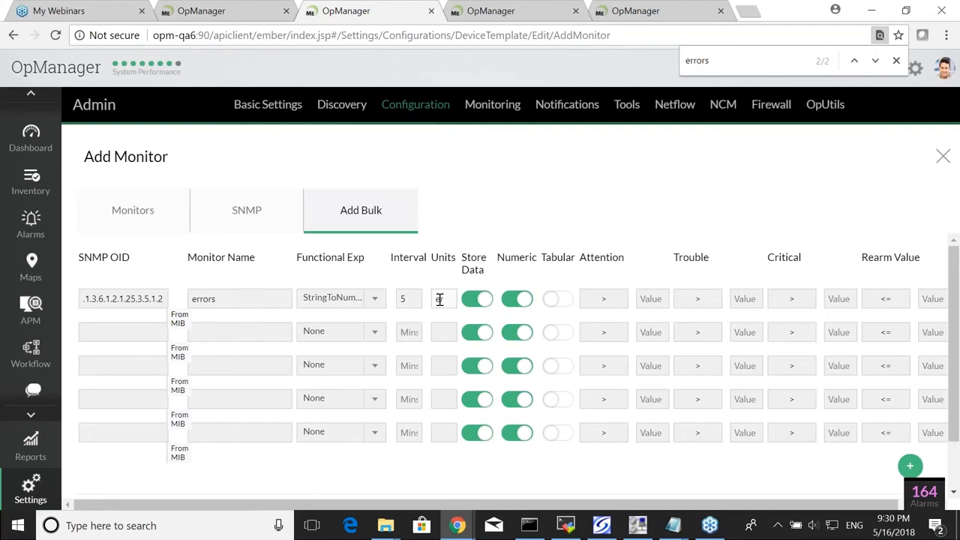
type("r")
Examine the available functional expressions for the errors monitor, including the temperature and byte-unit conversions, keeping the current selection
scroll(877, 439, "down", 2)
scroll(546, 431, "up", 2)
left_click(366, 304)
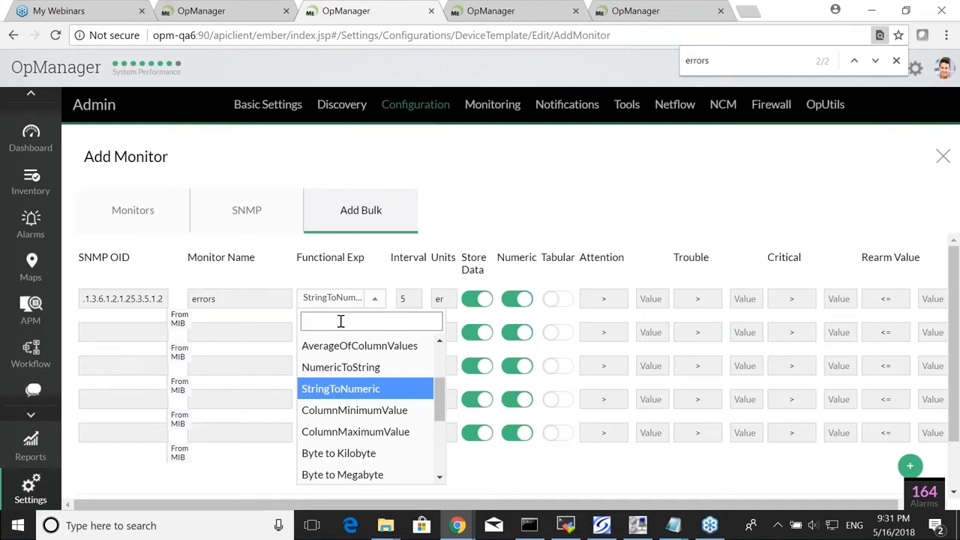
type("cel")
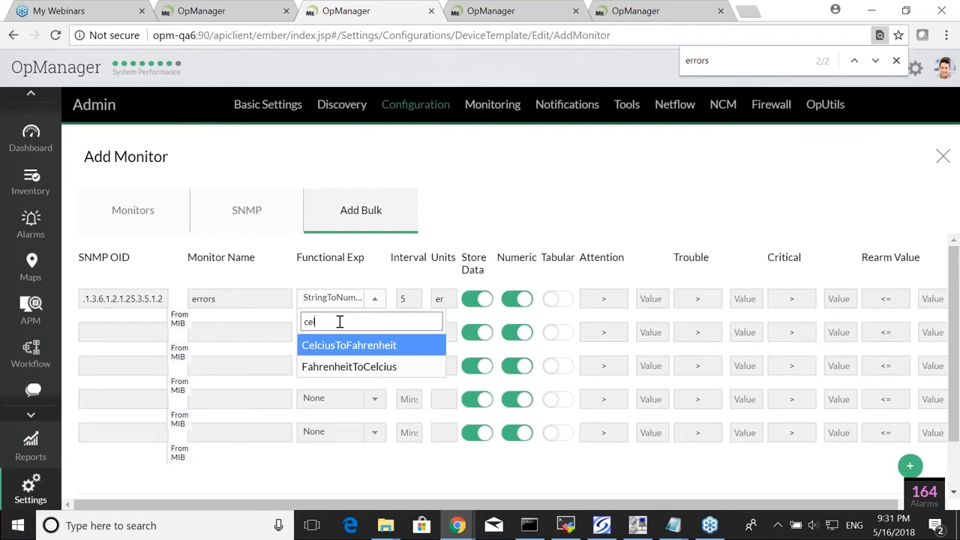
key("BackSpace")
key("BackSpace")
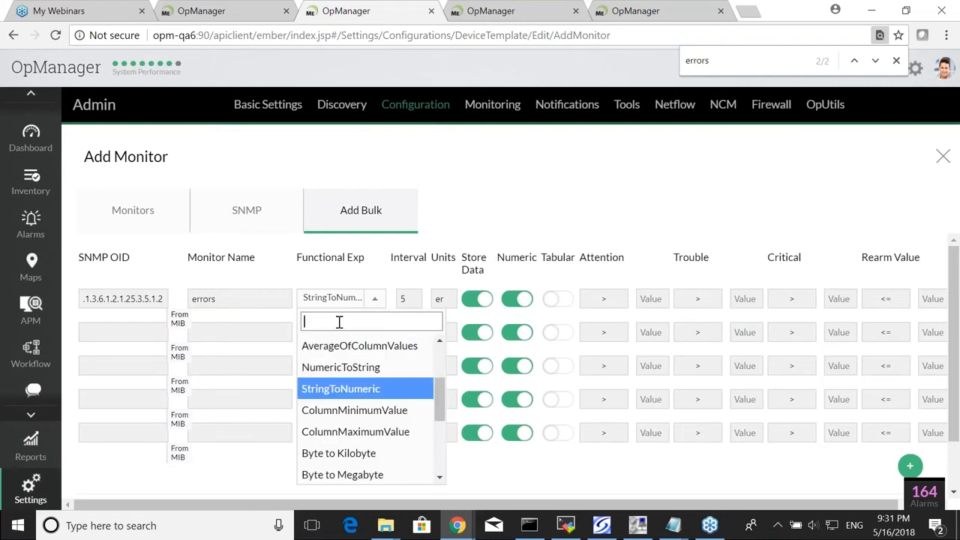
type("mb")
key("BackSpace")
key("BackSpace")
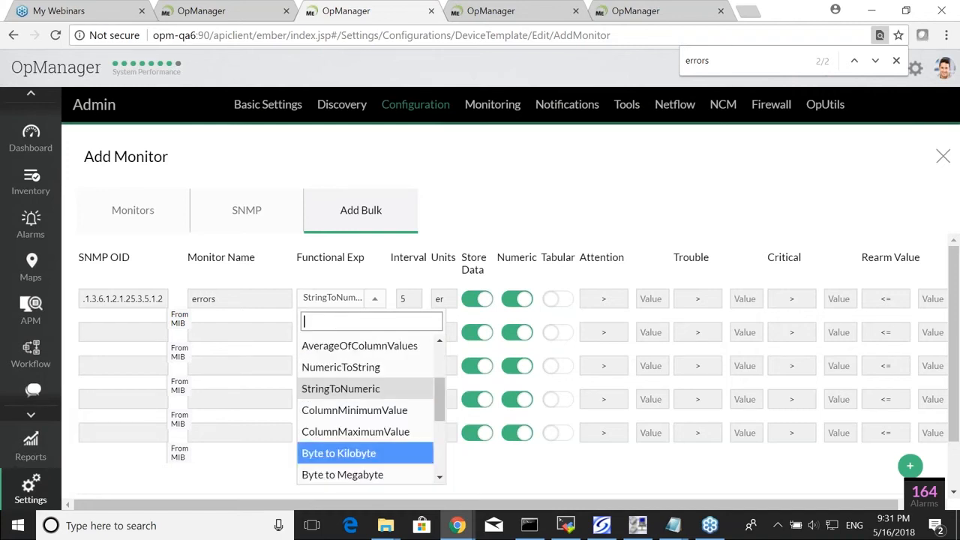
scroll(379, 454, "down", 3)
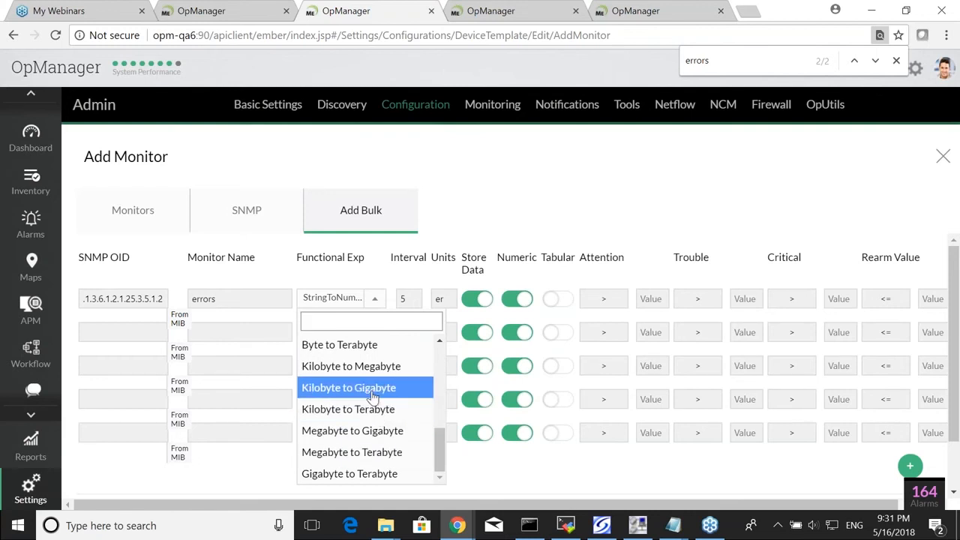
scroll(370, 375, "up", 5)
left_click(342, 273)
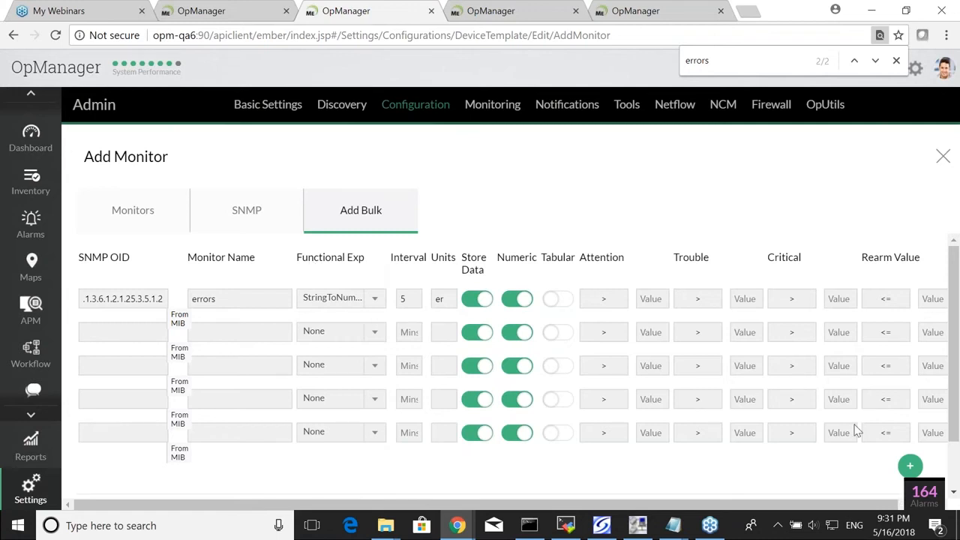
Confirm the bulk entry to add the errors monitor to the Epson Printer template's monitors
scroll(855, 432, "down", 2)
left_click(555, 470)
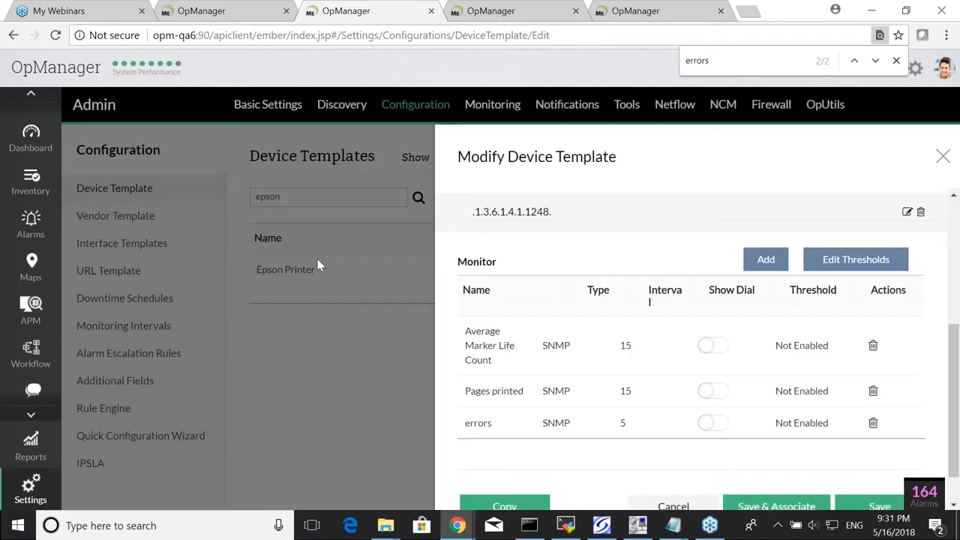
scroll(779, 246, "down", 1)
key("alt+Tab")
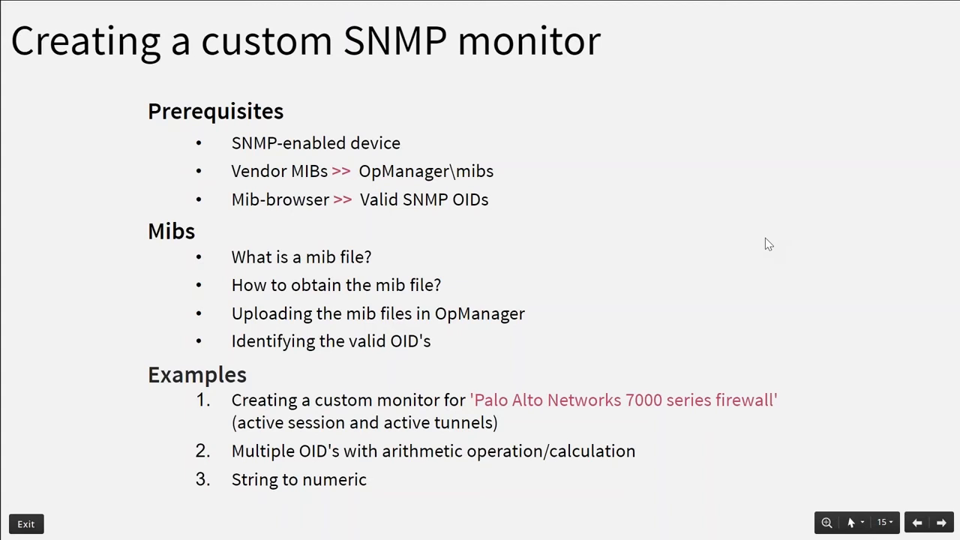
key("Right")
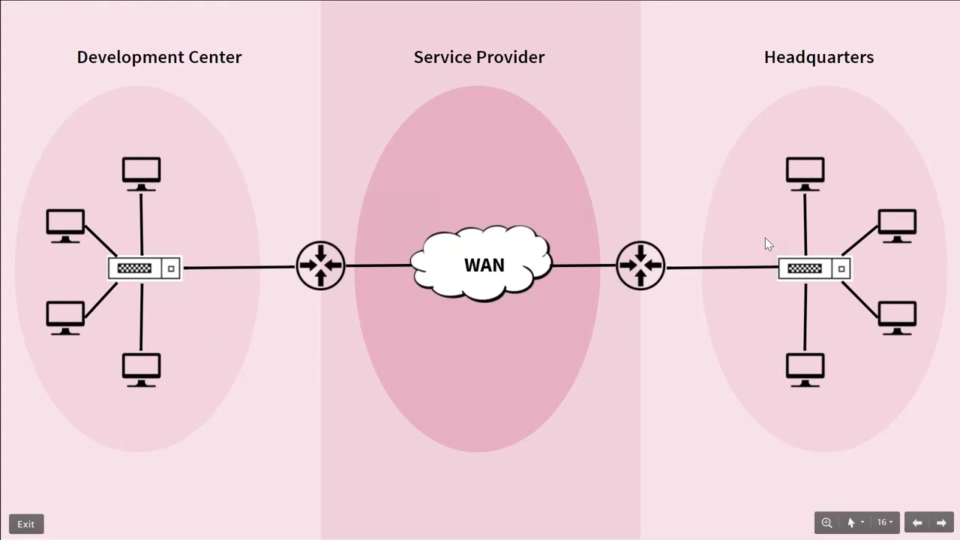
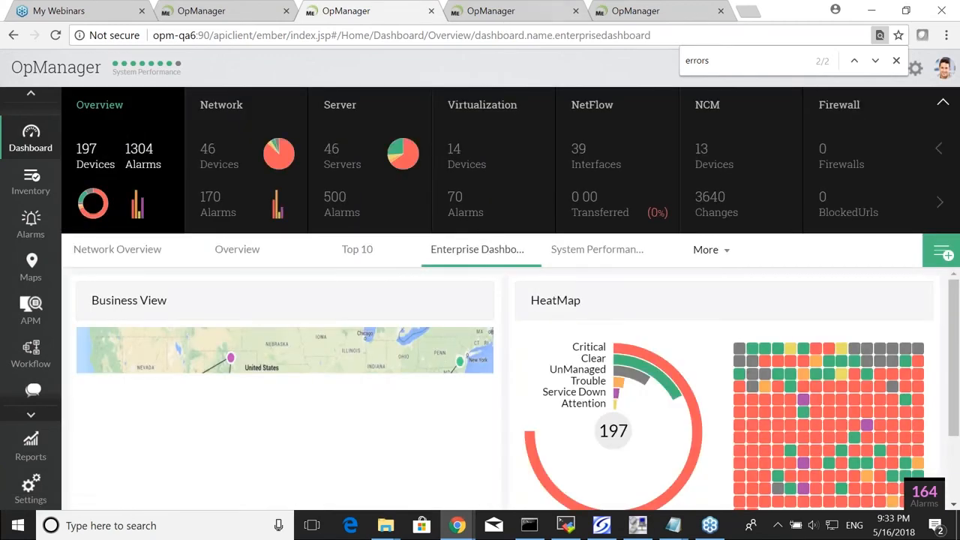
Switch to the OpManager session with the MIB Browser and examine its WAN RTT Overview dashboard, including the Hop-Hop View
left_click(503, 11)
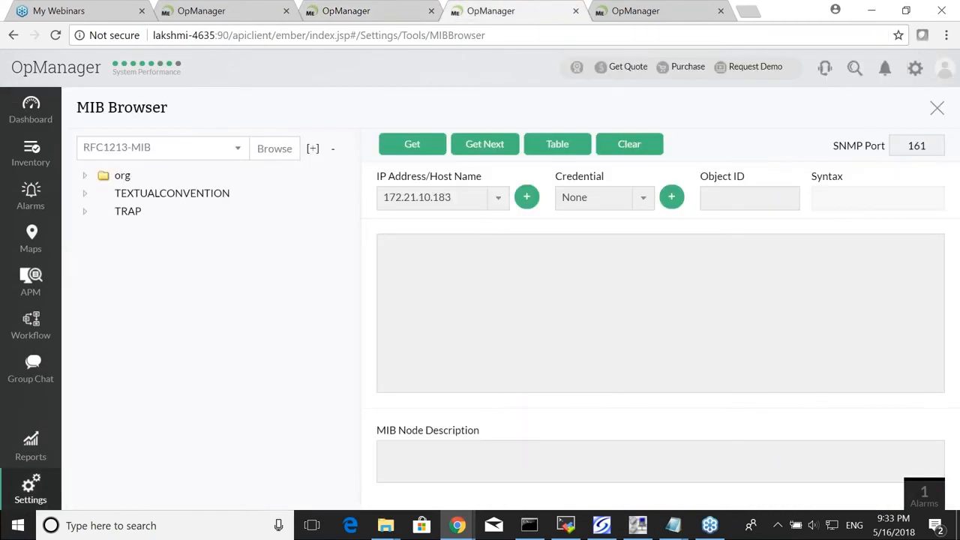
left_click(31, 110)
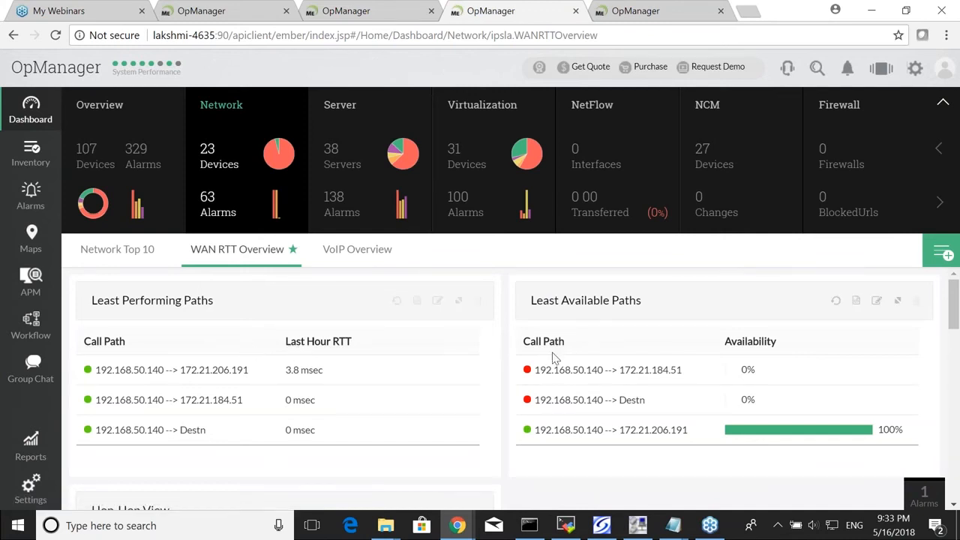
scroll(553, 359, "down", 3)
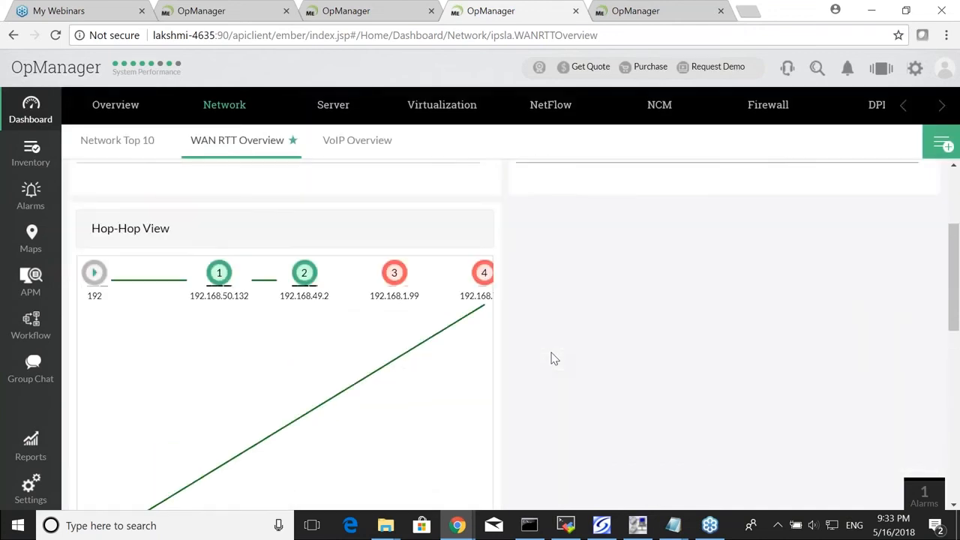
scroll(330, 375, "down", 2)
scroll(332, 374, "up", 2)
scroll(330, 375, "up", 5)
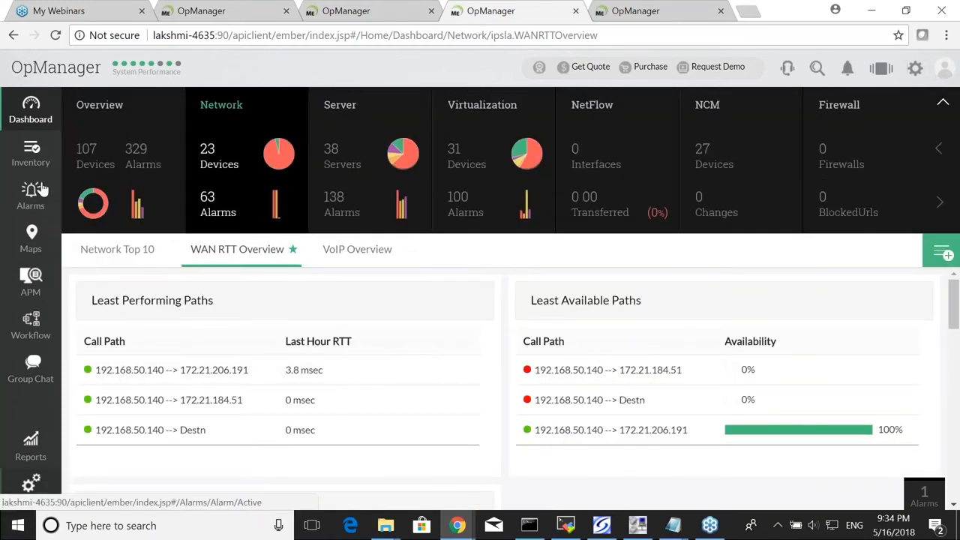
Open the Add VoIP Monitor form from the IPSLA inventory, review its source and destination fields, and close it without saving
left_click(34, 158)
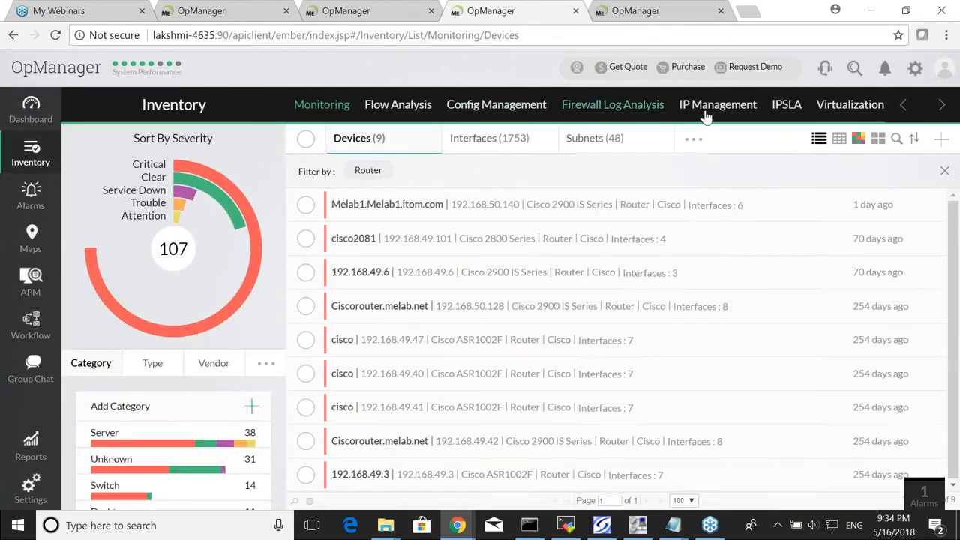
left_click(772, 113)
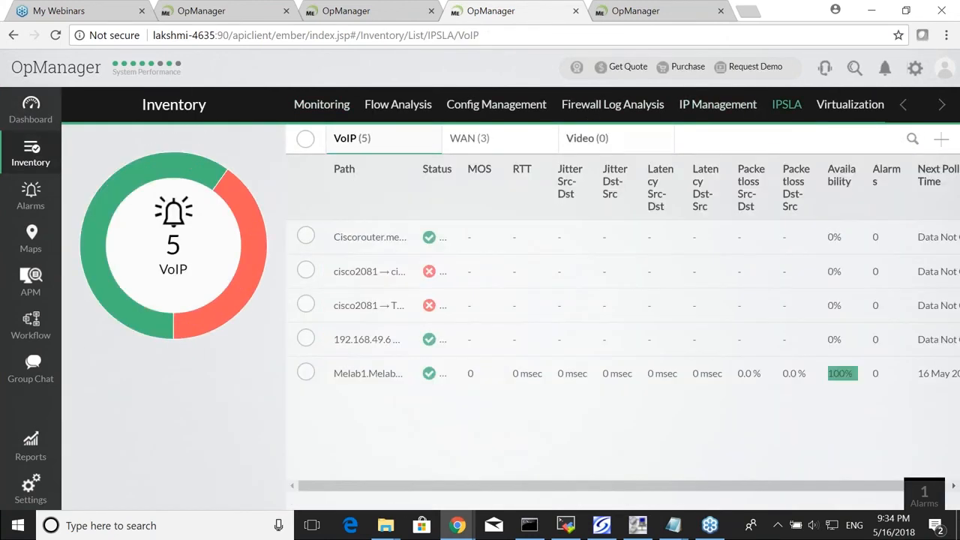
left_click(941, 142)
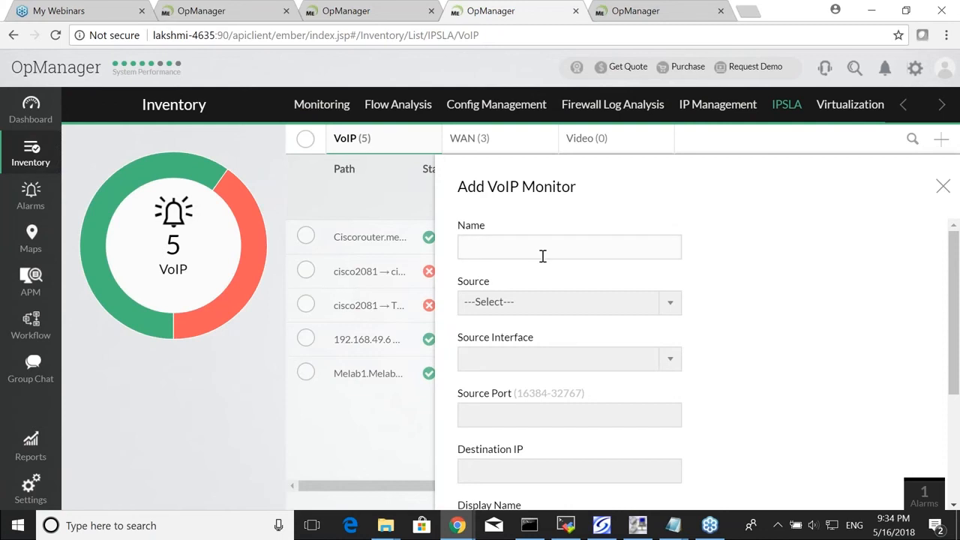
left_click(520, 307)
left_click(521, 308)
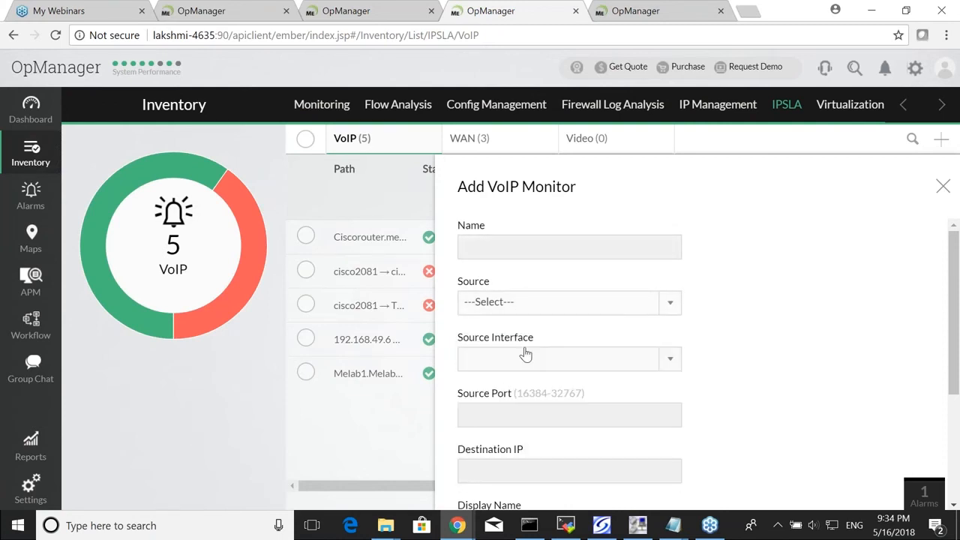
scroll(526, 353, "down", 1)
scroll(528, 342, "down", 1)
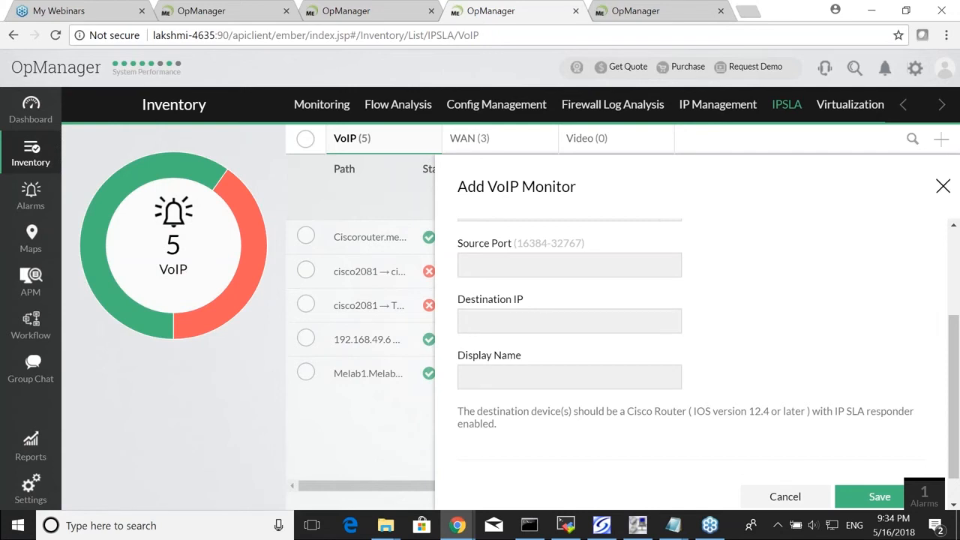
left_click(943, 185)
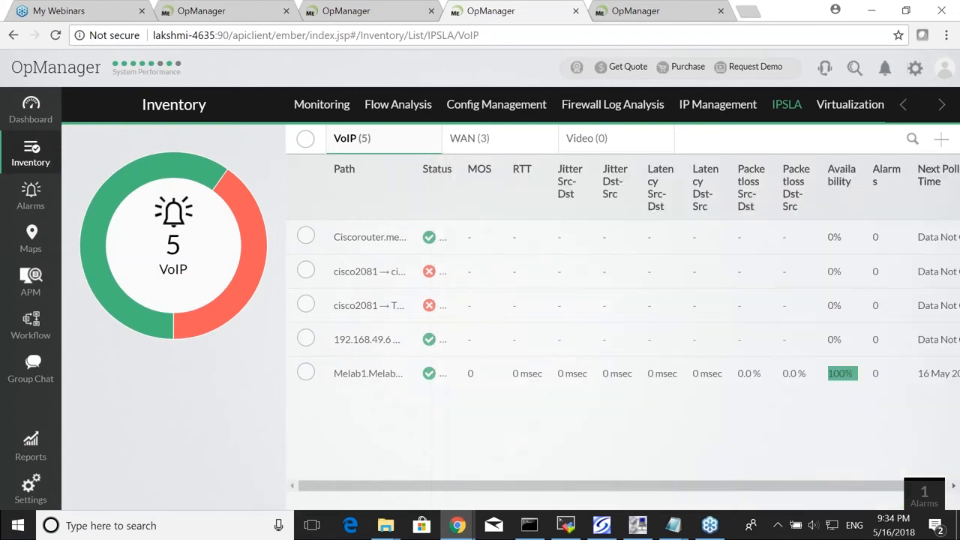
View the Melab1 VoIP path's summary and open the full snapshot of the WAN path from Melab1 to 172.21.206.191
left_click(368, 375)
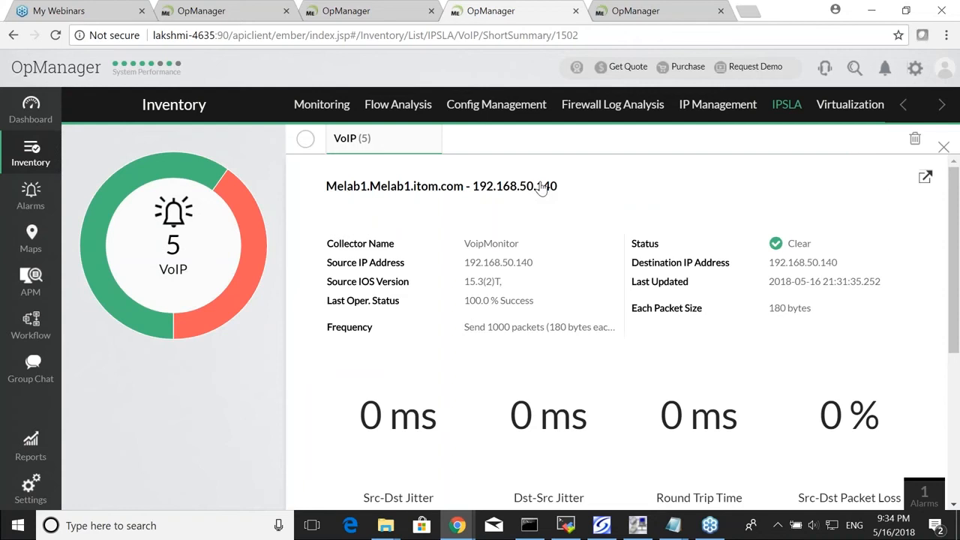
left_click(942, 146)
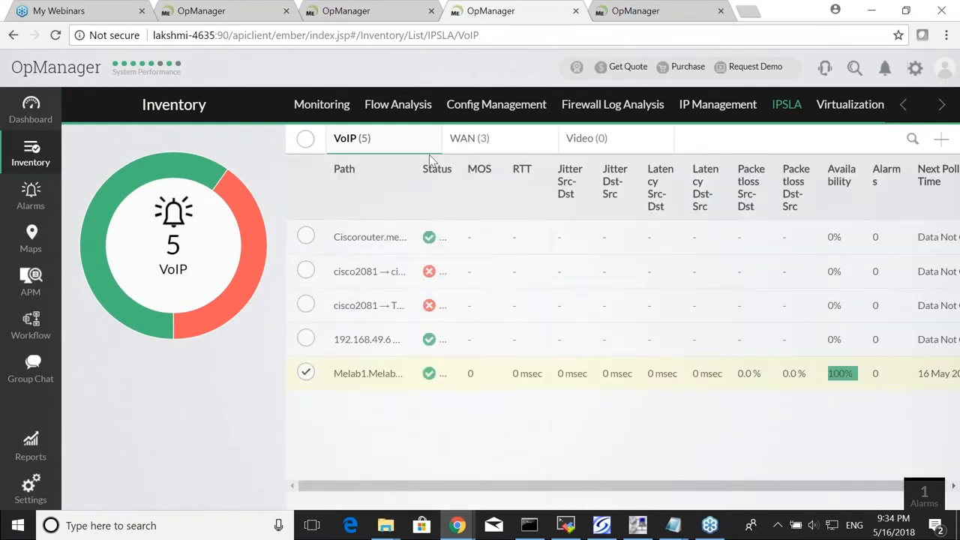
left_click(474, 142)
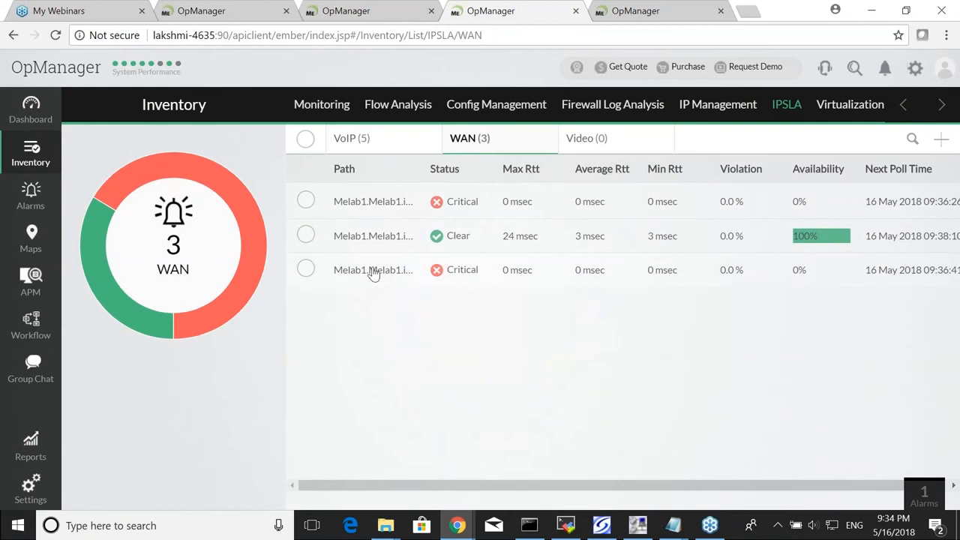
left_click(371, 239)
left_click(607, 184)
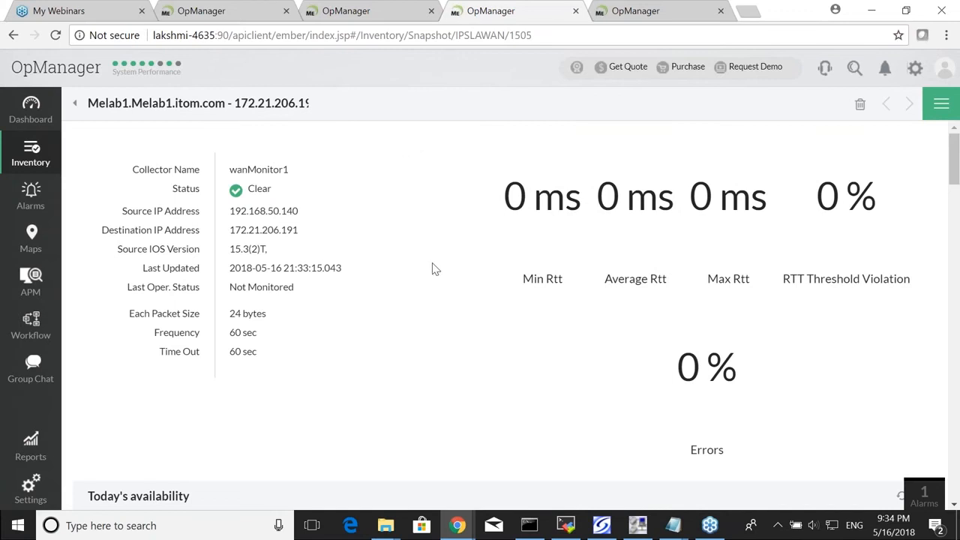
Examine the WAN path's threshold violation, round trip time and path hop histories, alarms, notification profiles and threshold details, and return to the presentation
scroll(433, 269, "down", 3)
scroll(449, 226, "down", 8)
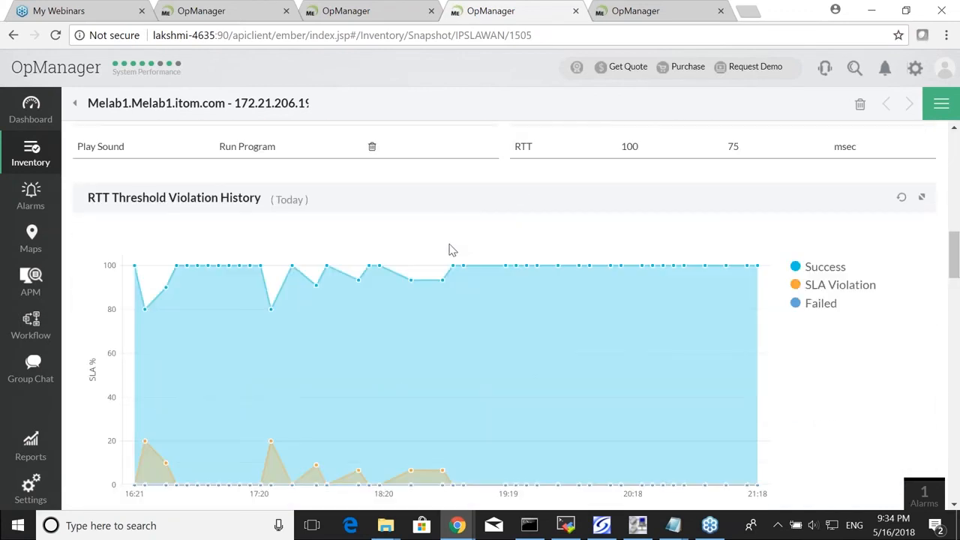
scroll(452, 250, "down", 7)
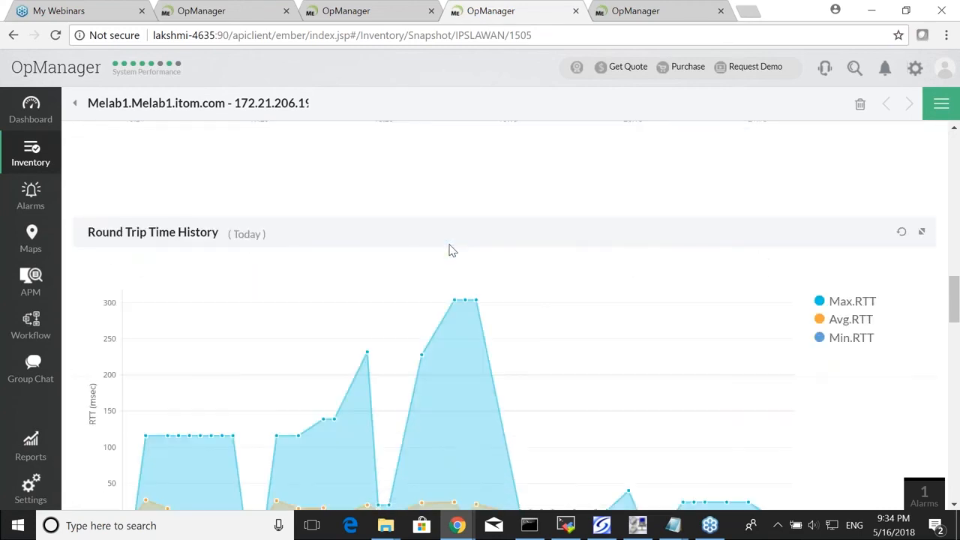
scroll(452, 250, "down", 7)
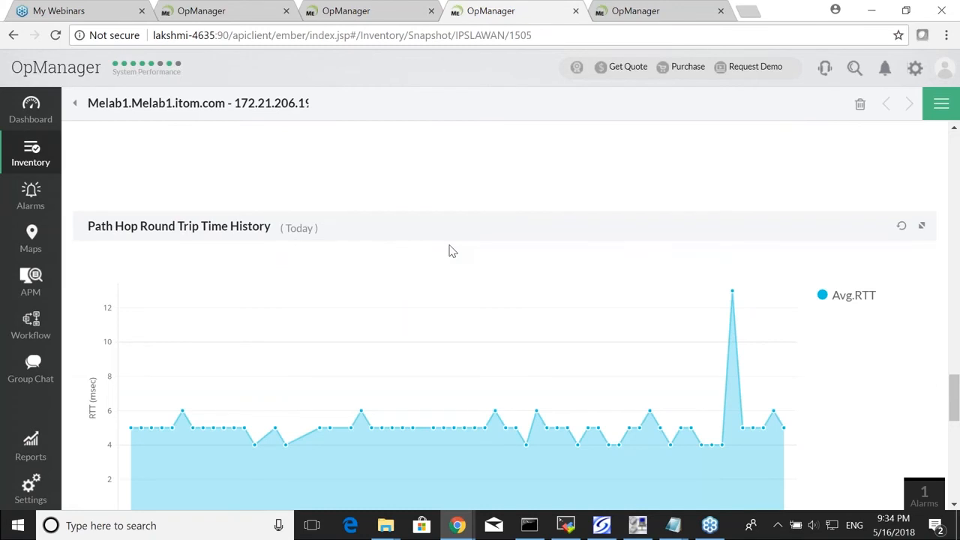
scroll(452, 250, "down", 7)
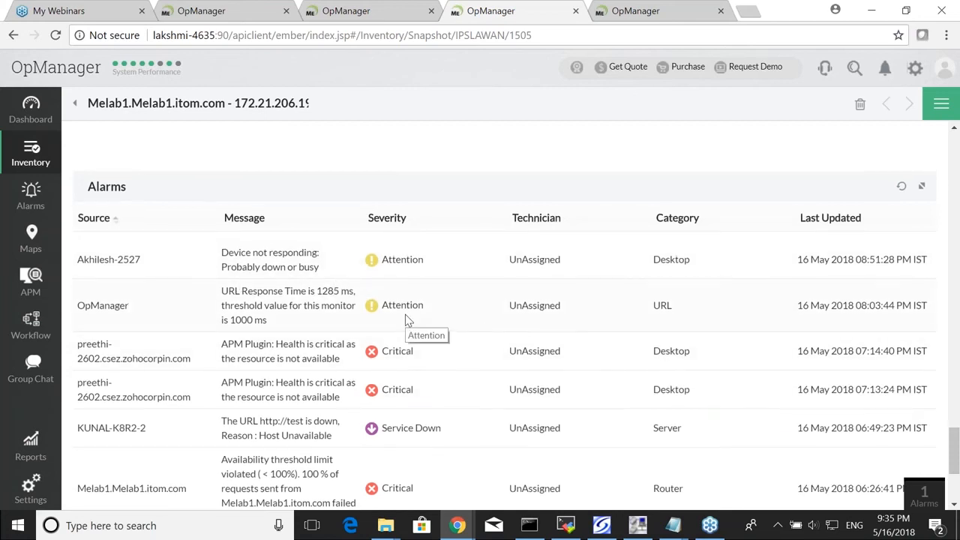
scroll(405, 321, "down", 3)
scroll(405, 320, "up", 8)
scroll(405, 320, "up", 10)
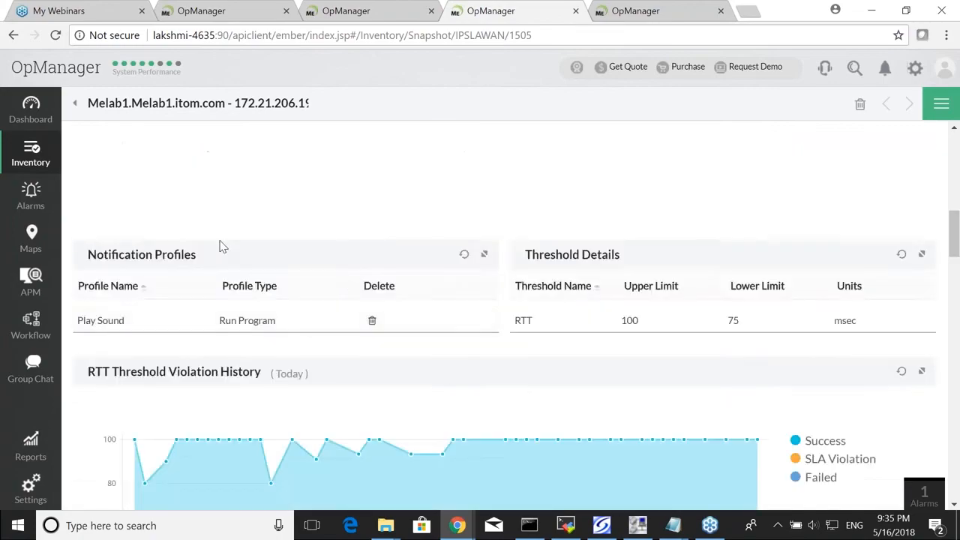
key("alt+Tab")
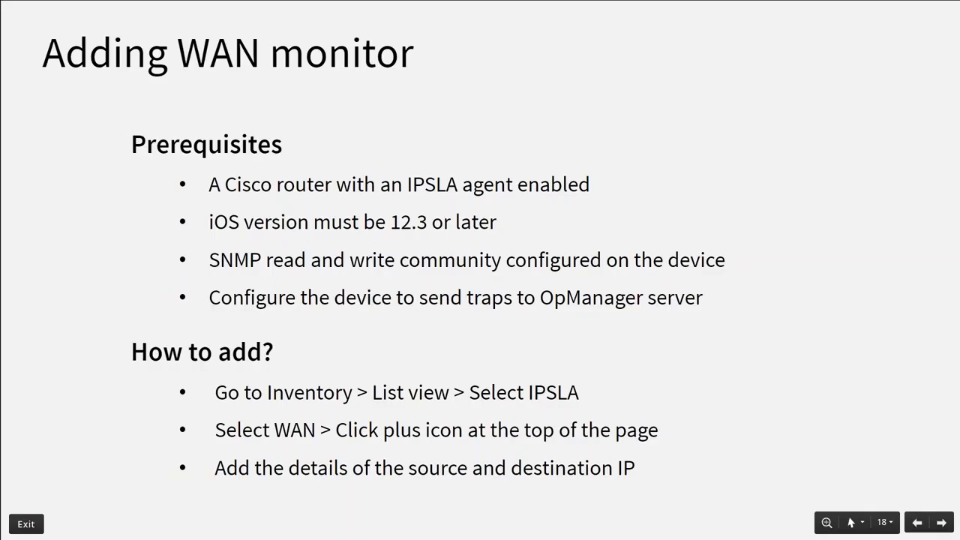
key("Right")
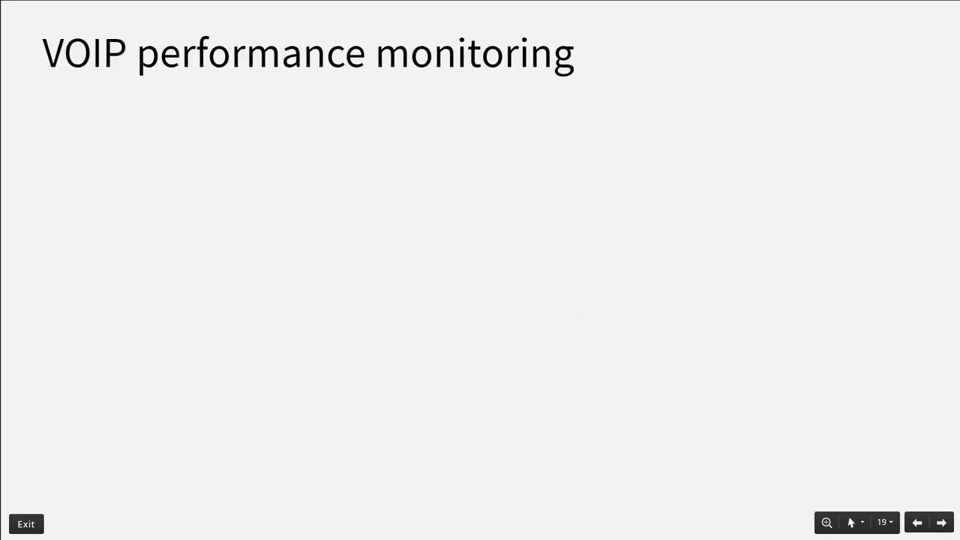
key("Right")
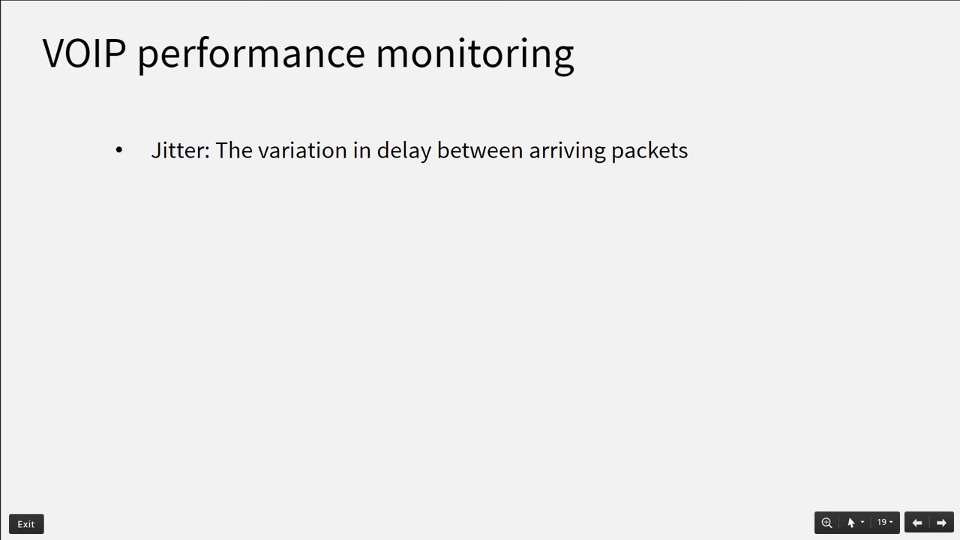
key("Right")
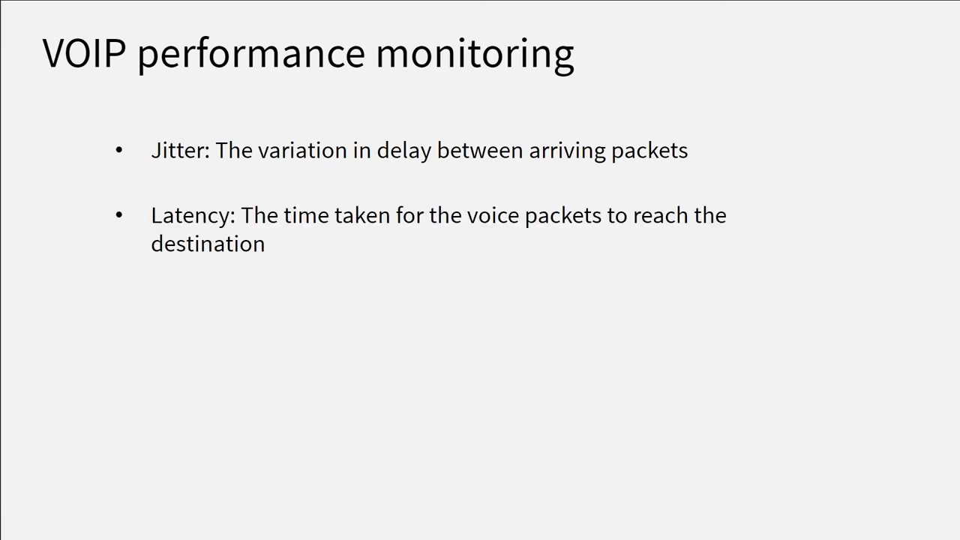
key("Right")
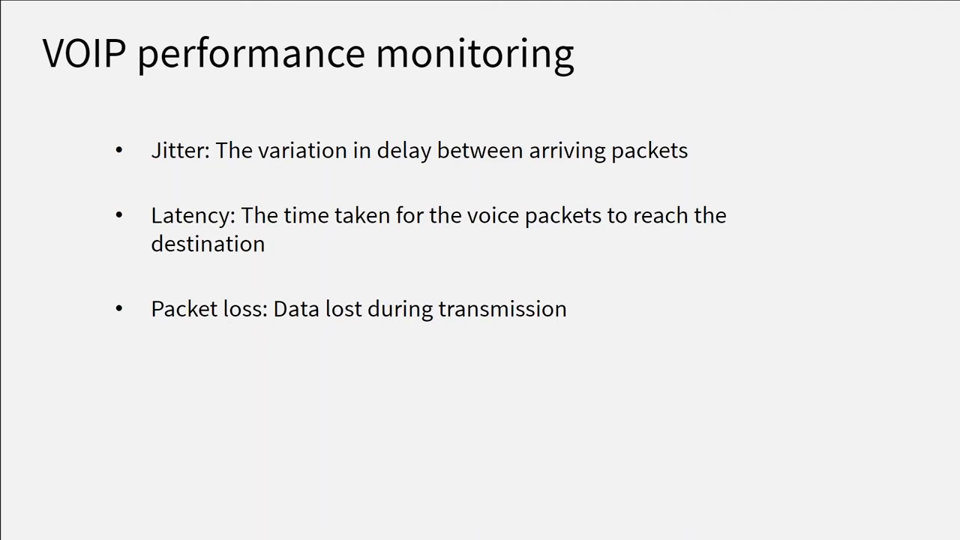
key("Right")
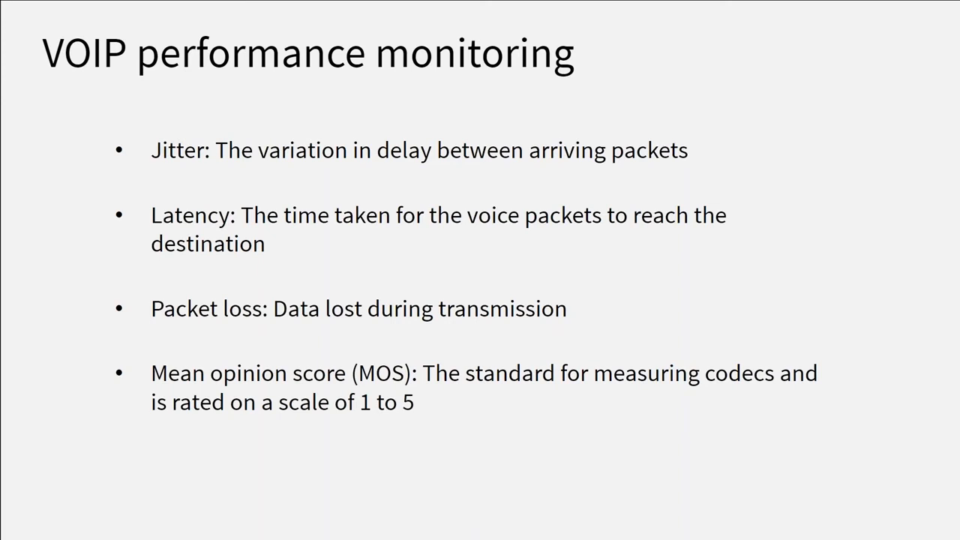
Switch to OpManager, review the Add VoIP Monitor form's source and destination fields from the IPSLA VoIP inventory, and close it without saving
key("alt+Tab")
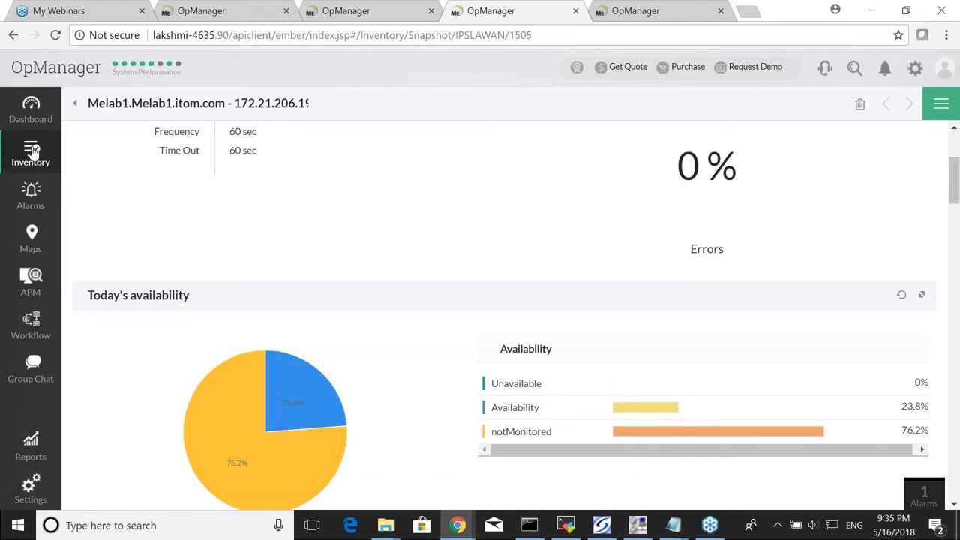
left_click(75, 104)
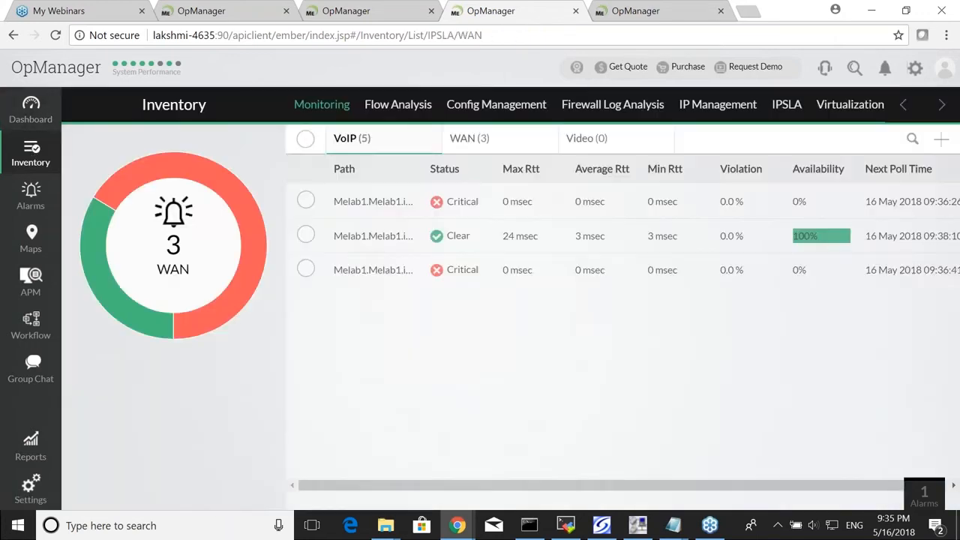
left_click(361, 141)
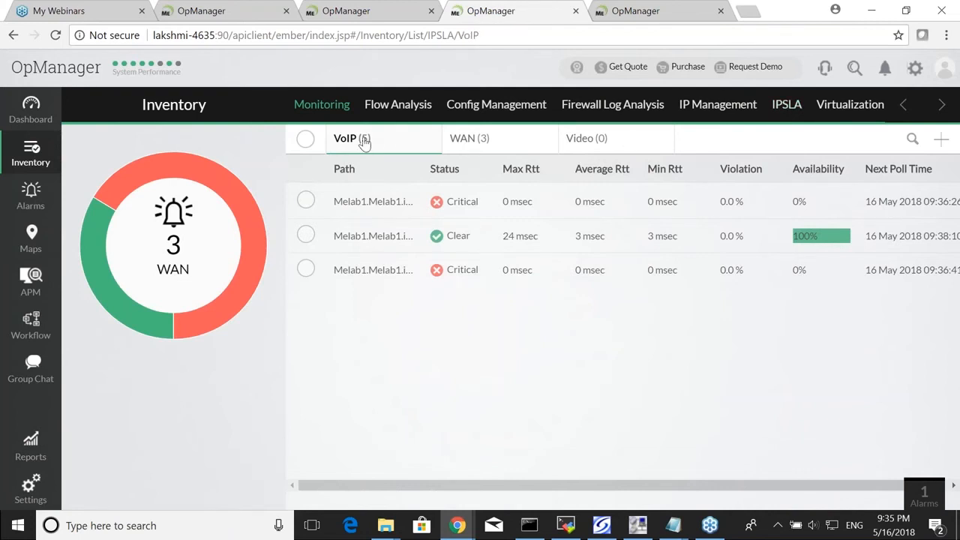
left_click(942, 141)
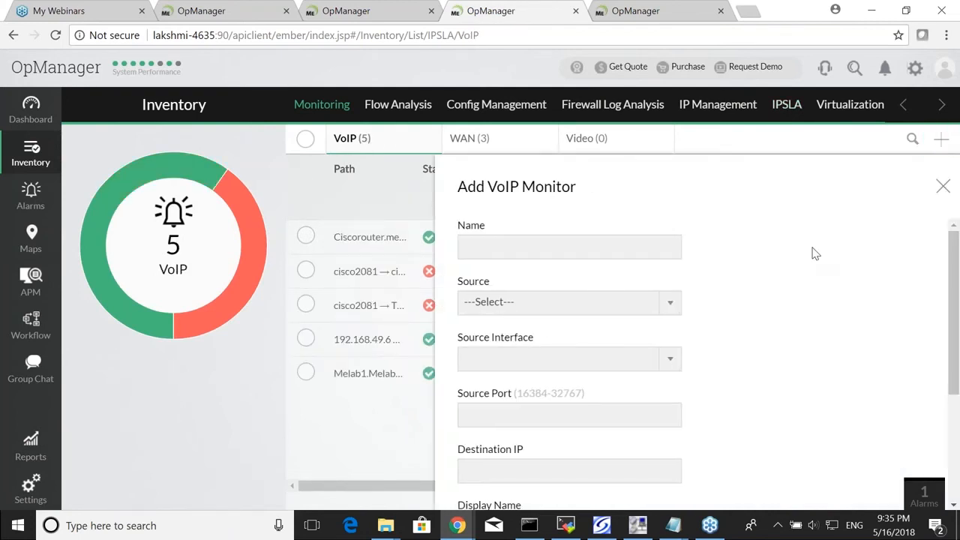
scroll(663, 236, "down", 1)
scroll(664, 237, "up", 1)
scroll(541, 343, "down", 1)
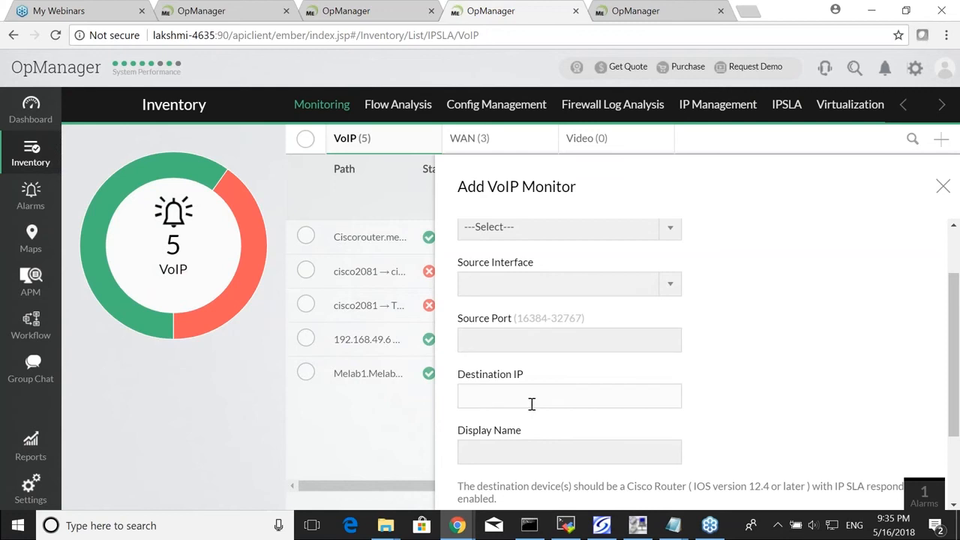
left_click(943, 187)
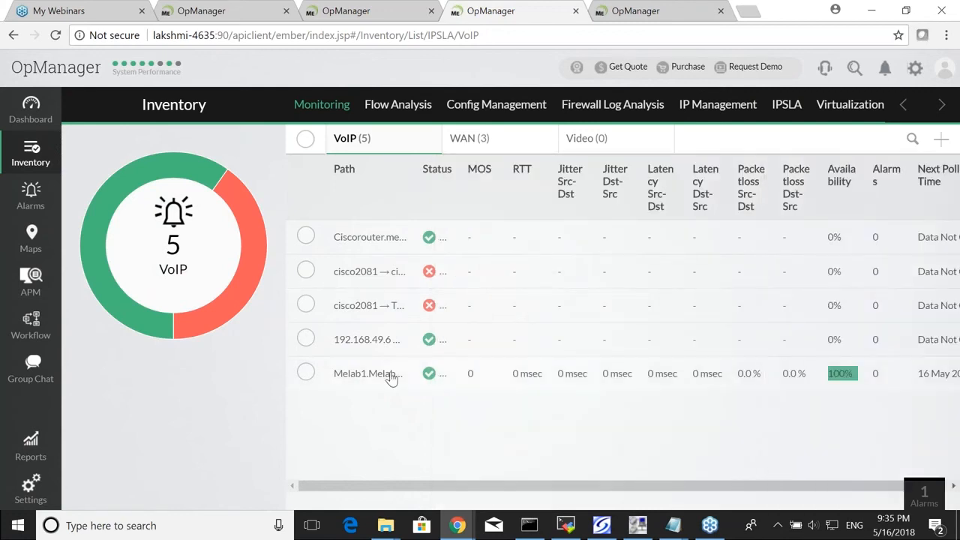
Open the Melab1 VoIP path's snapshot and examine its availability, notification profiles, threshold details, and MOS, jitter and latency histories
left_click(383, 377)
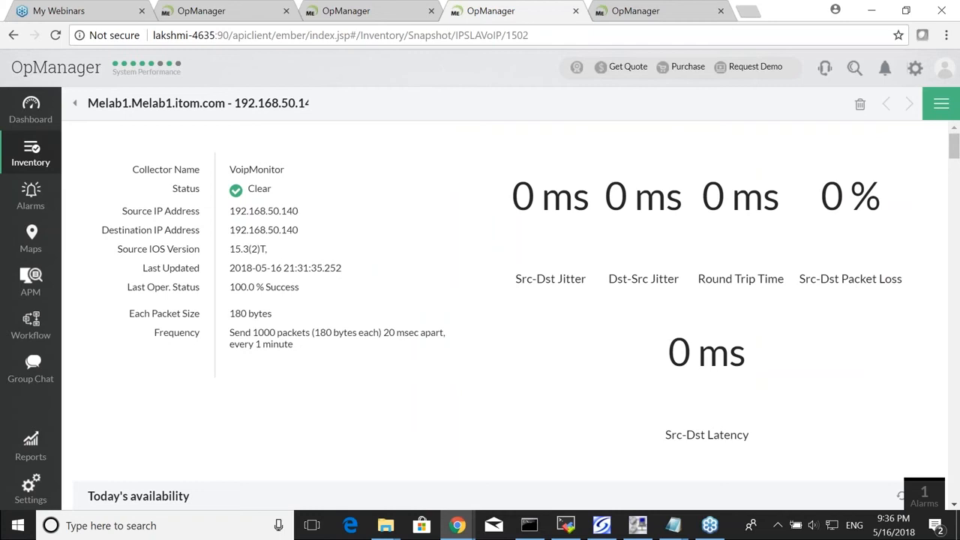
scroll(595, 181, "down", 6)
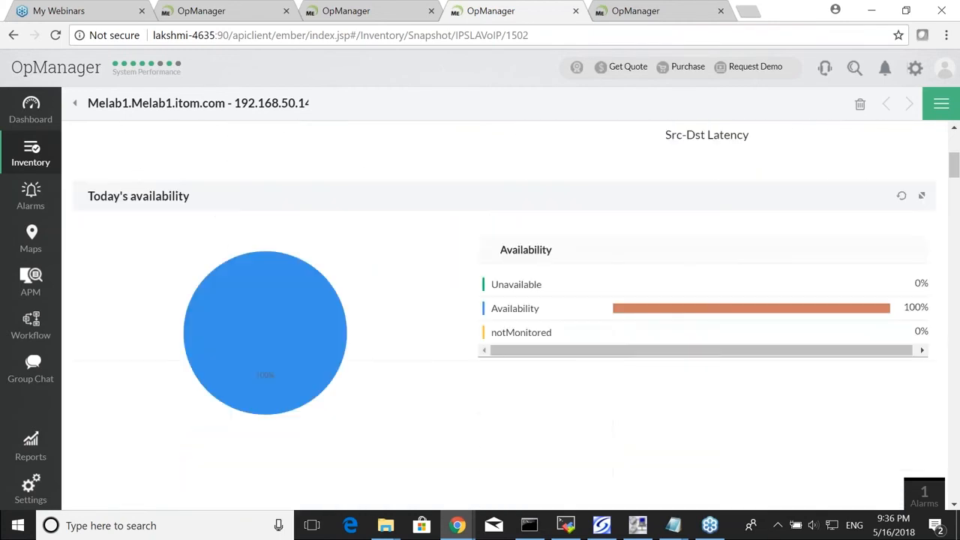
scroll(595, 181, "down", 10)
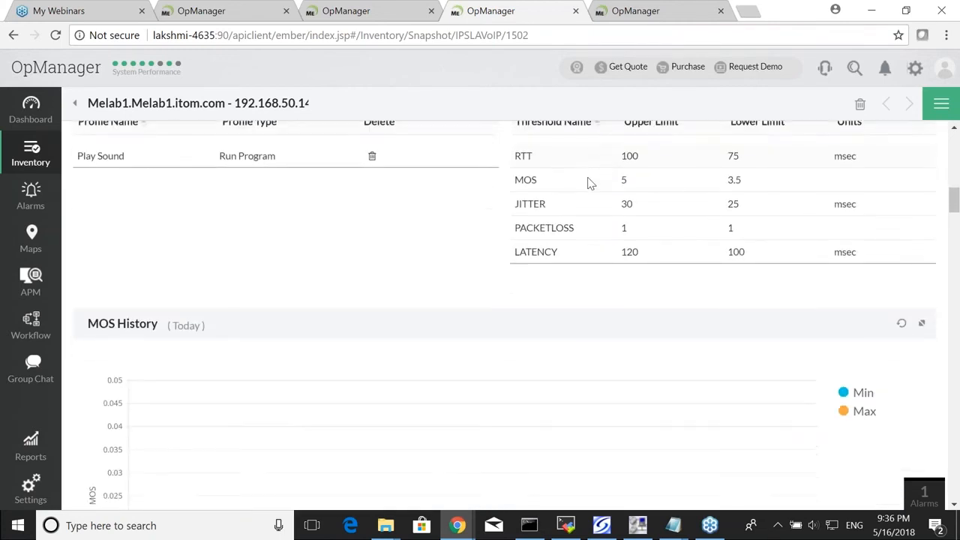
scroll(596, 207, "down", 5)
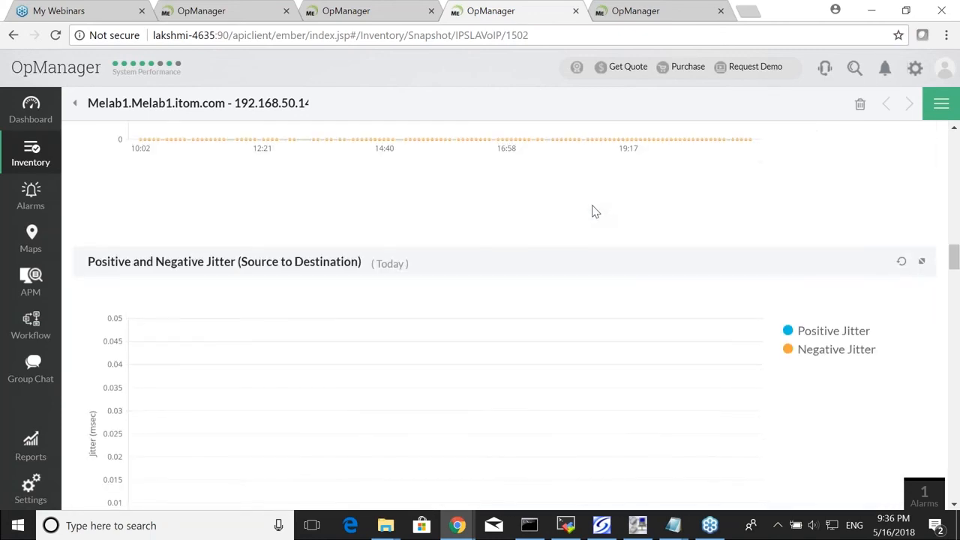
scroll(593, 210, "down", 8)
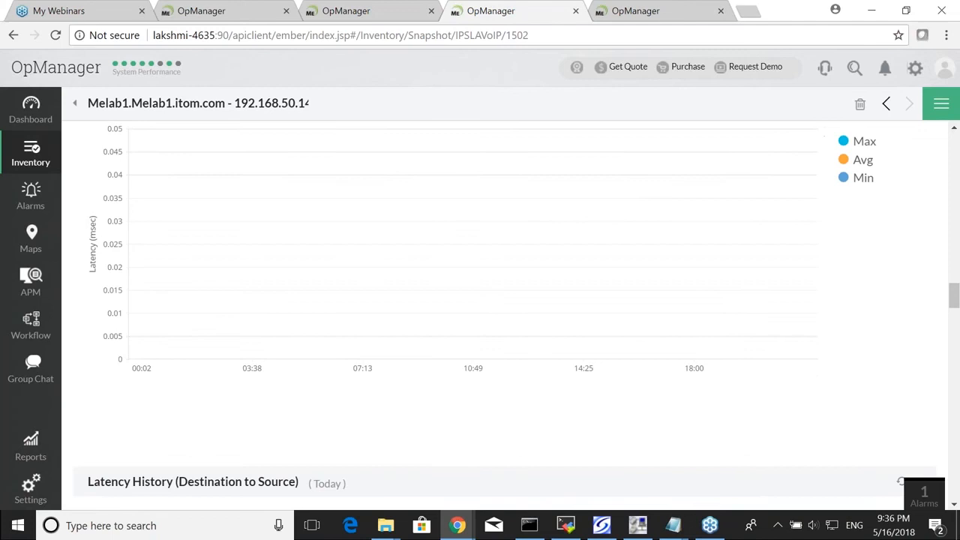
key("alt+Tab")
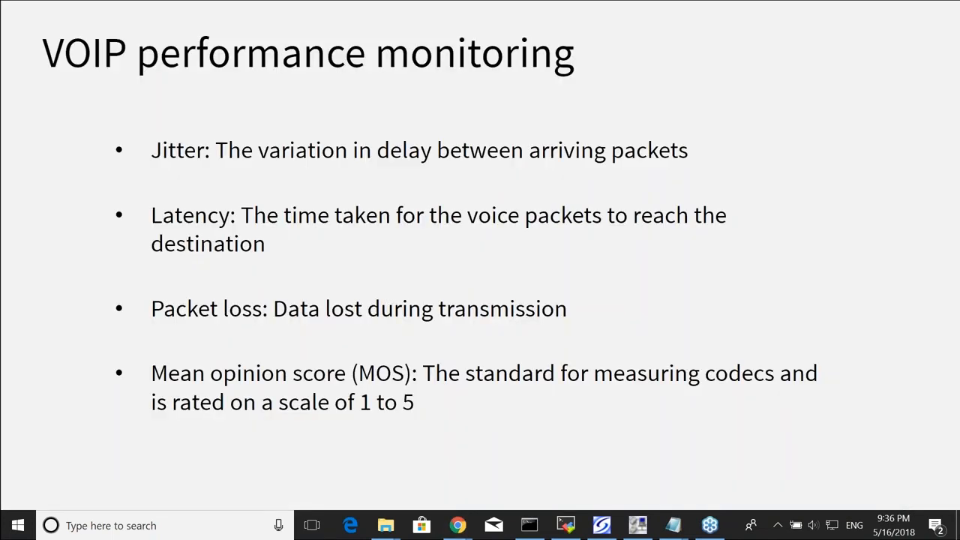
key("Right")
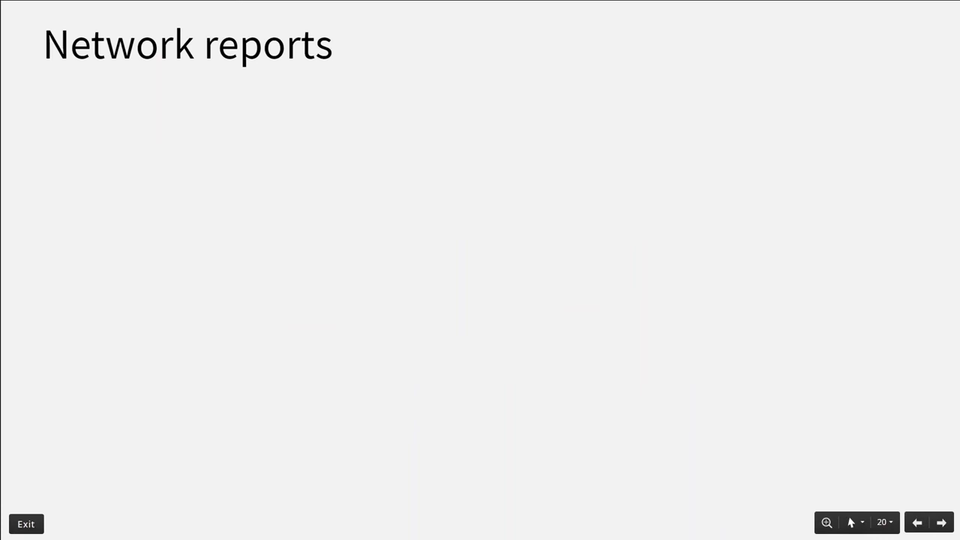
key("Right")
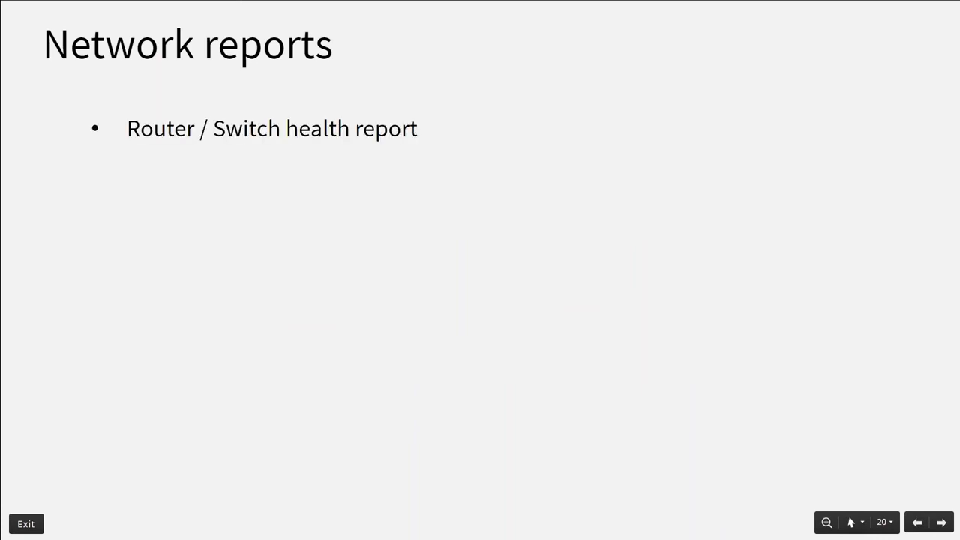
Switch to OpManager and find "router" in the list of Health and Performance reports
key("alt+Tab")
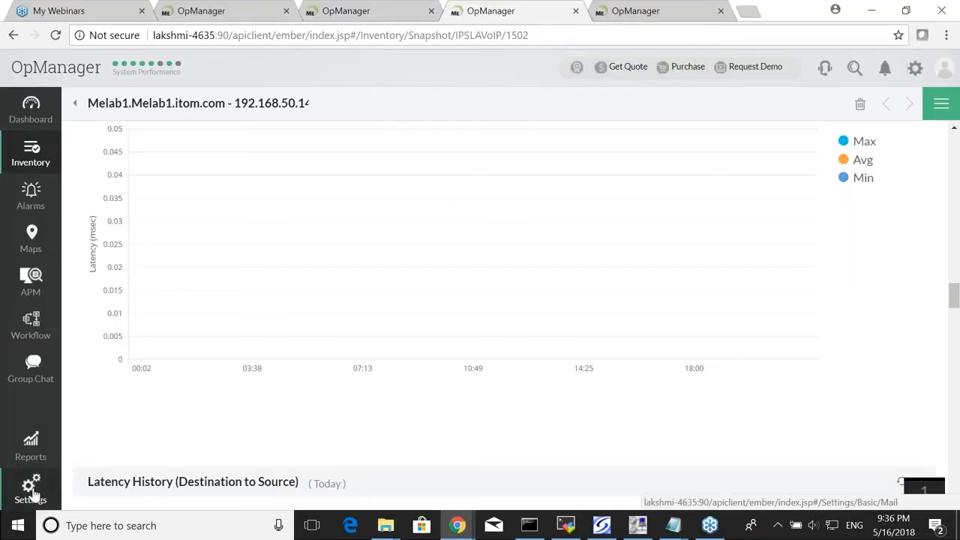
left_click(36, 465)
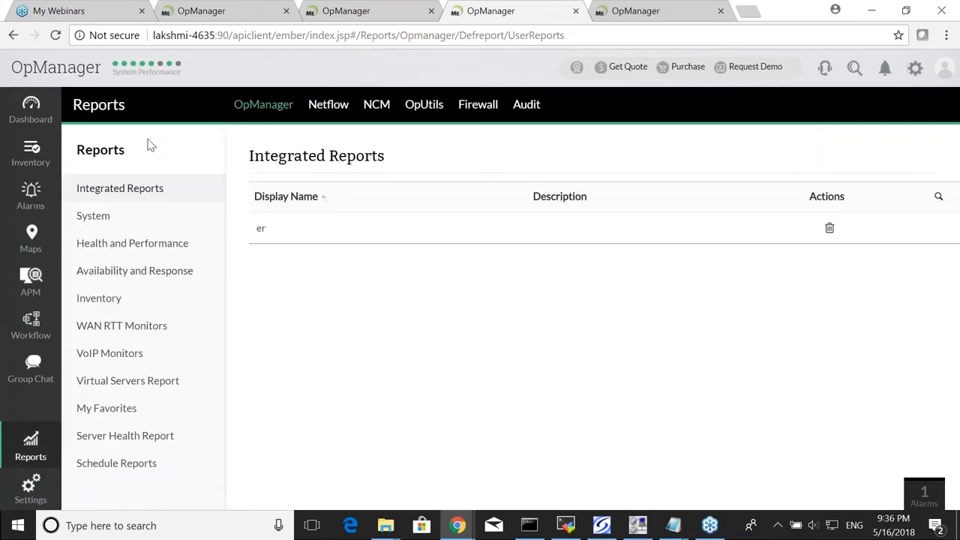
left_click(128, 243)
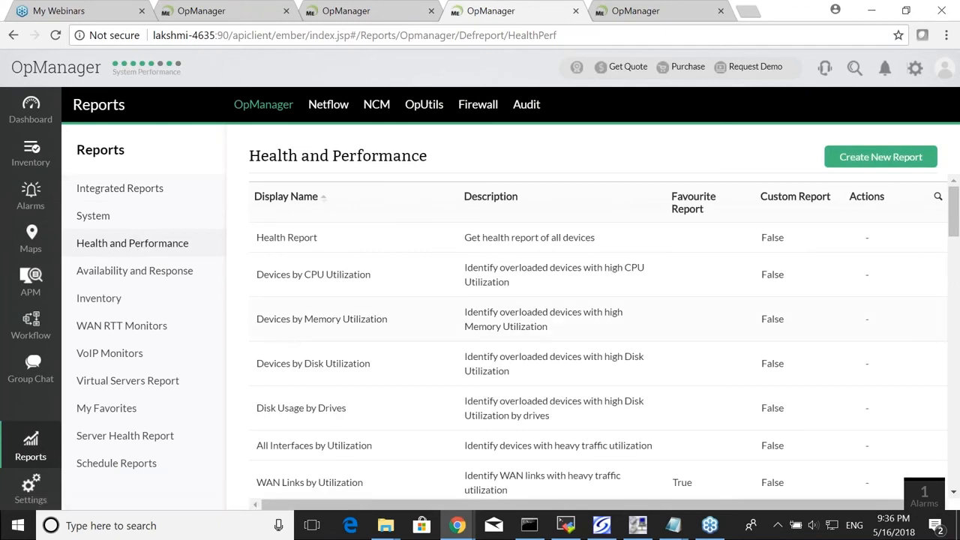
key("ctrl+f")
type("router")
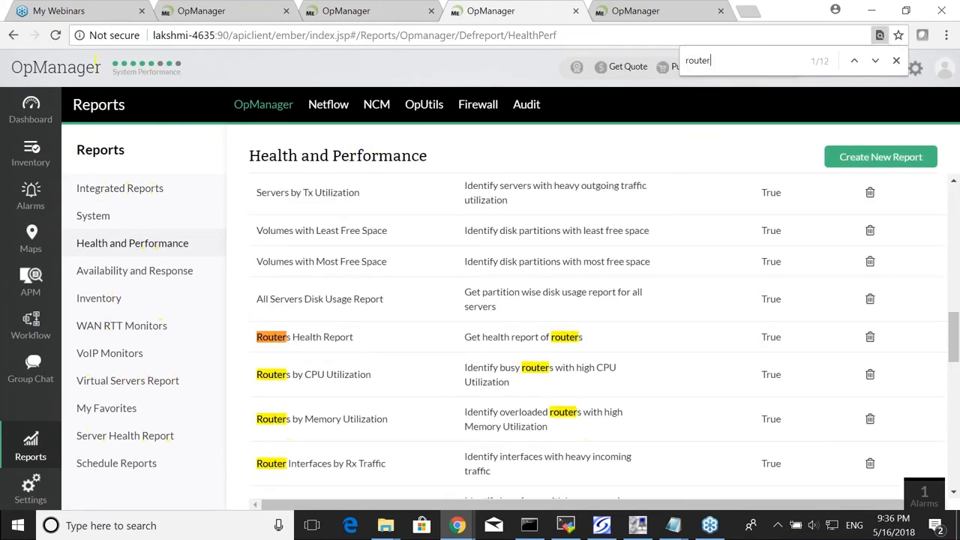
Open the Routers Health Report and examine its CPU utilization, memory utilization, packet loss and availability charts
left_click(315, 337)
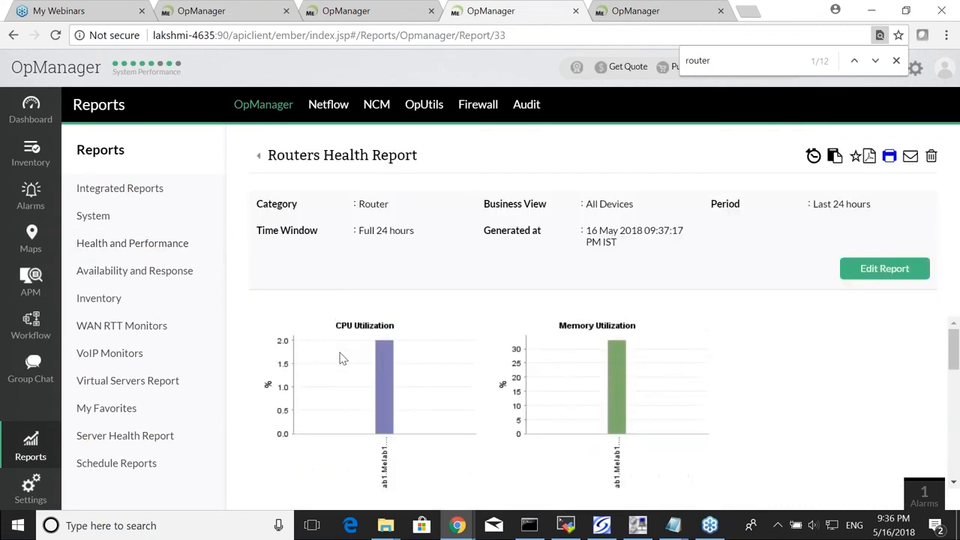
scroll(340, 359, "down", 5)
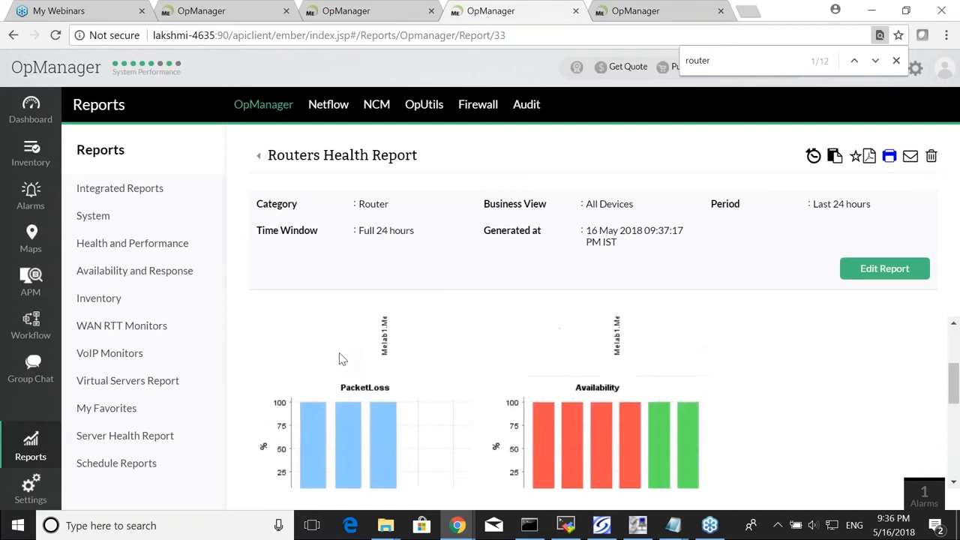
scroll(350, 368, "down", 3)
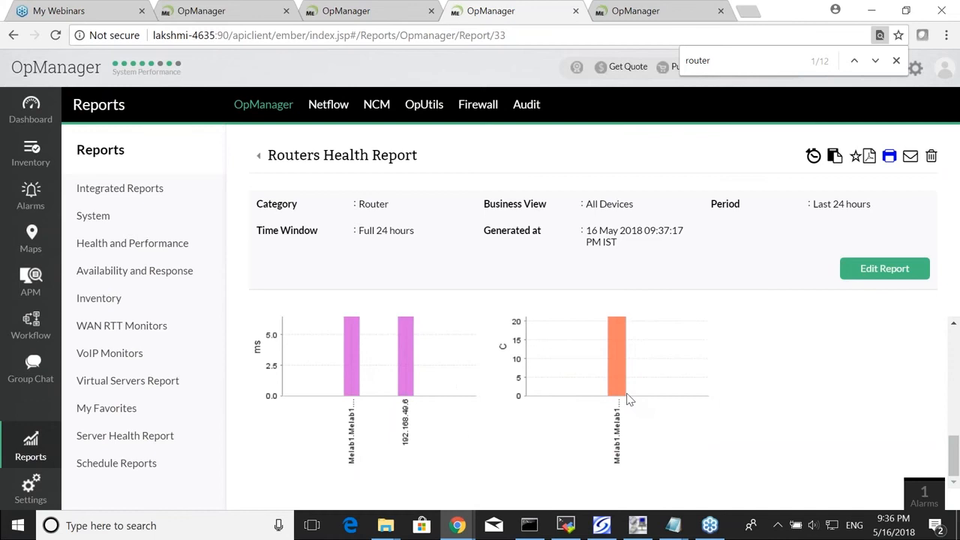
scroll(628, 399, "up", 3)
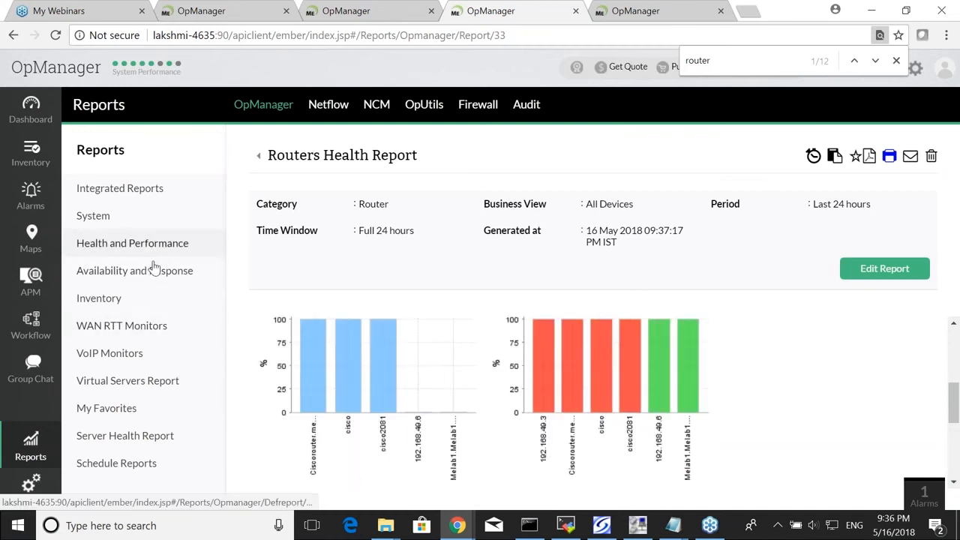
key("alt+Tab")
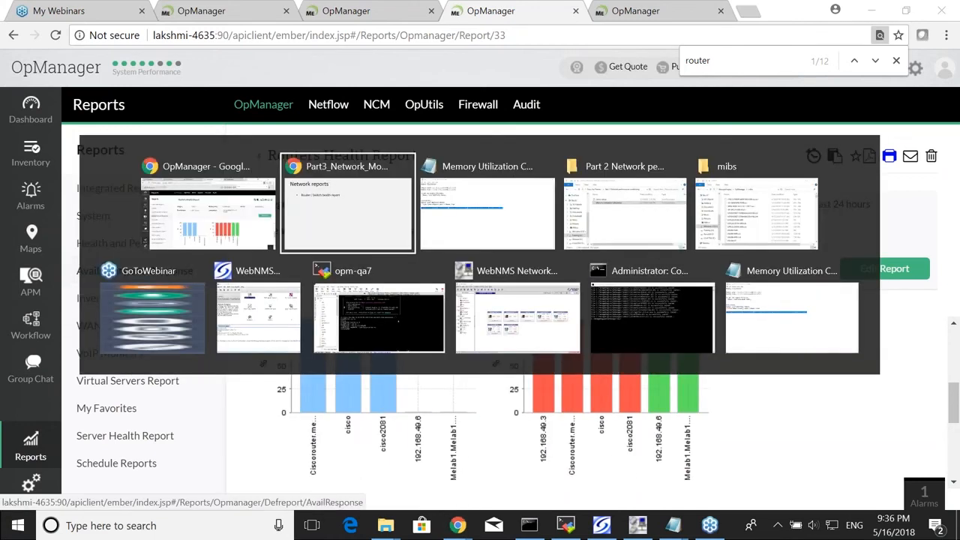
key("Right")
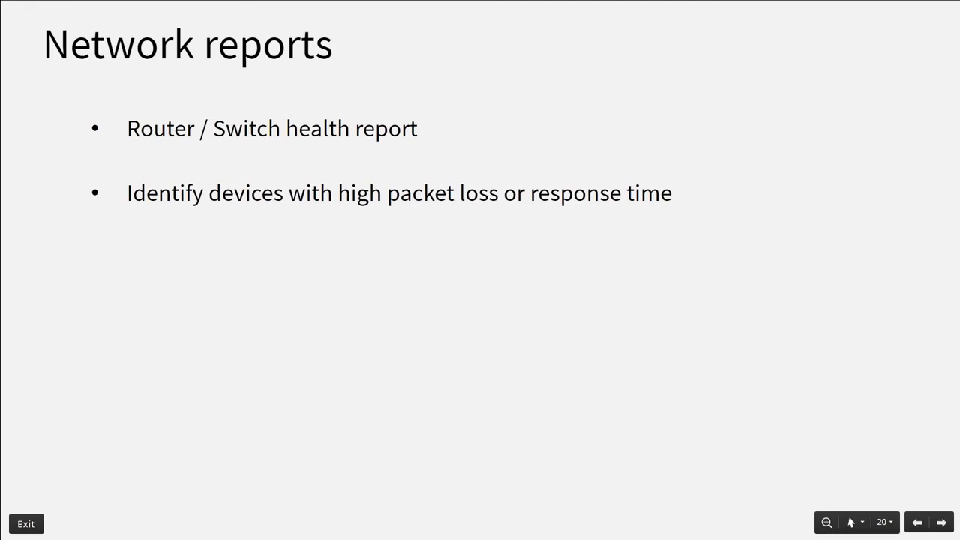
key("alt+Tab")
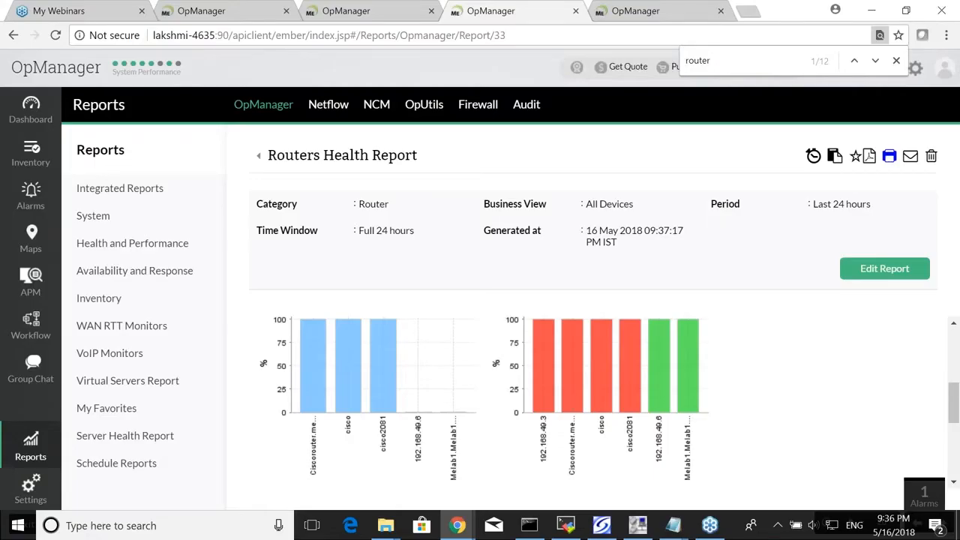
Open the Devices by Packet Loss report from the Availability and Response reports
left_click(158, 254)
left_click(159, 268)
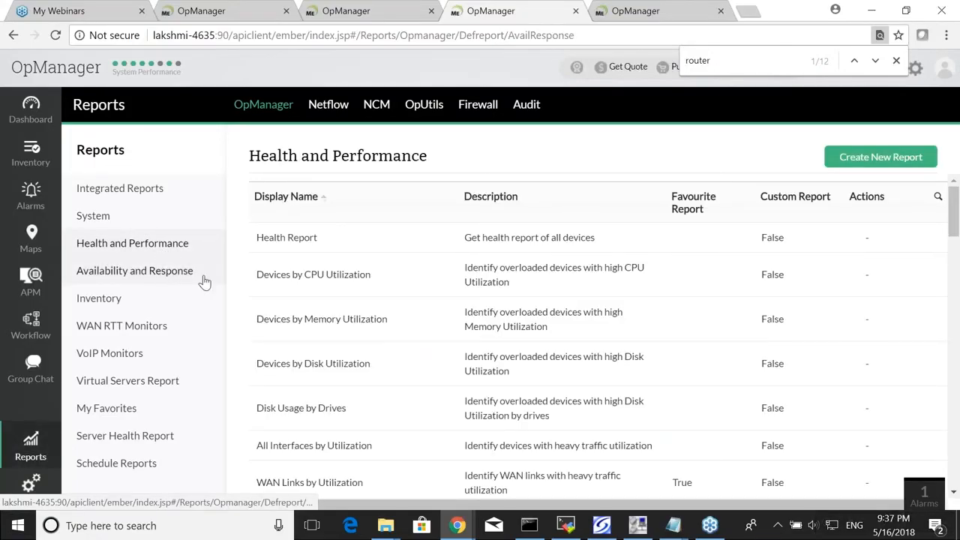
scroll(339, 324, "down", 3)
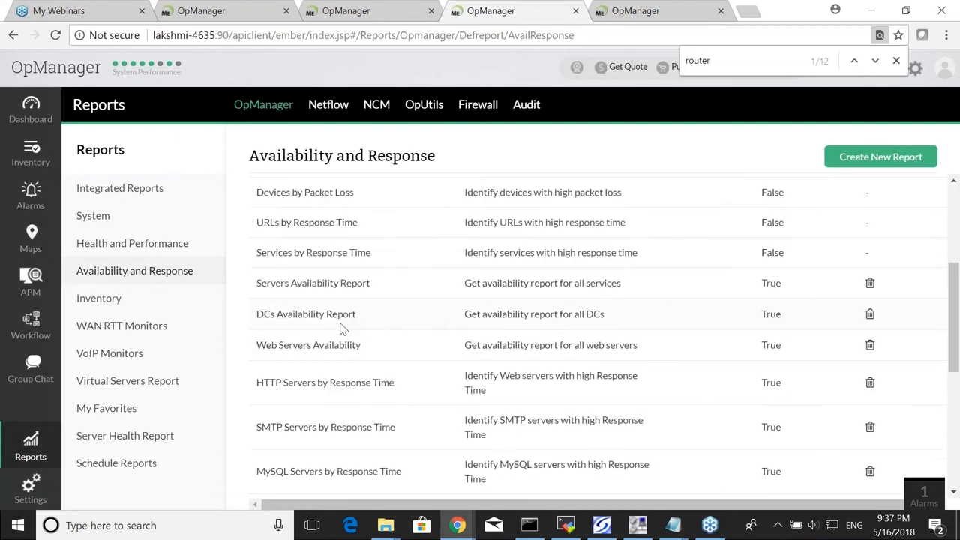
scroll(339, 300, "up", 1)
left_click(315, 267)
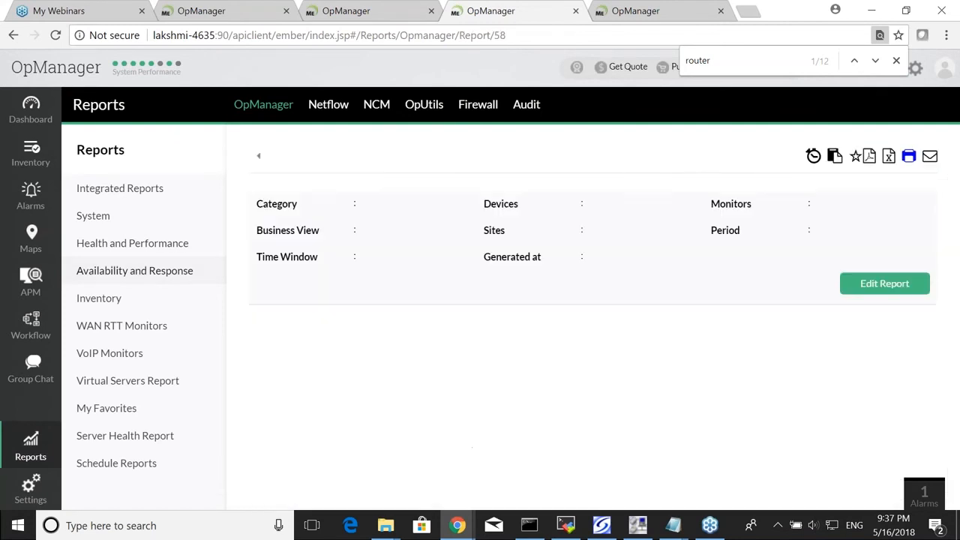
Examine the Category and Business View filter options of the Devices by Packet Loss report and close its editor without changes
left_click(898, 277)
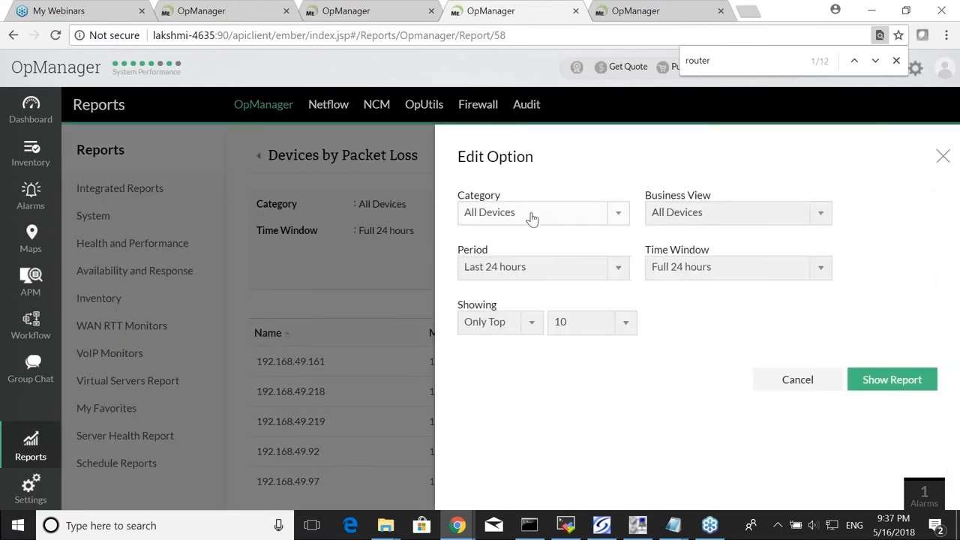
left_click(531, 216)
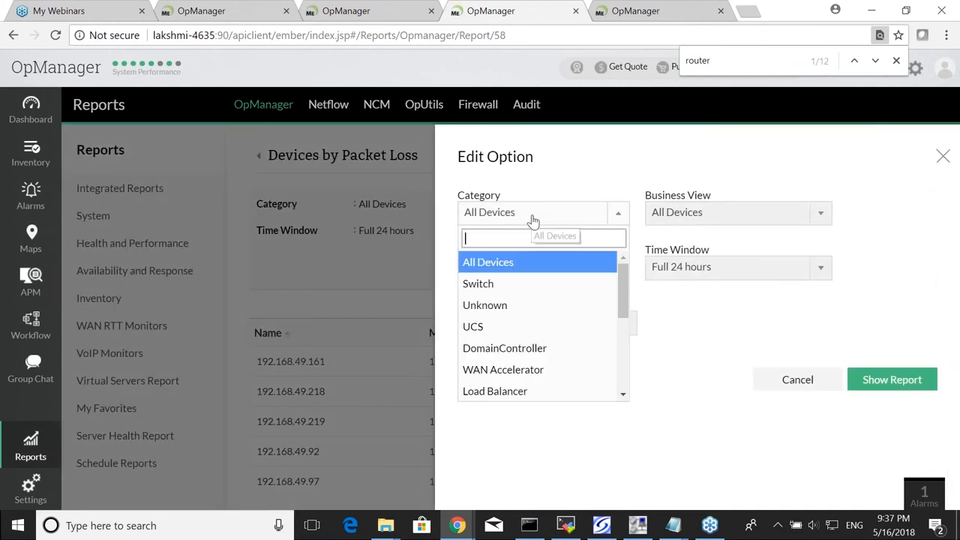
scroll(525, 327, "down", 5)
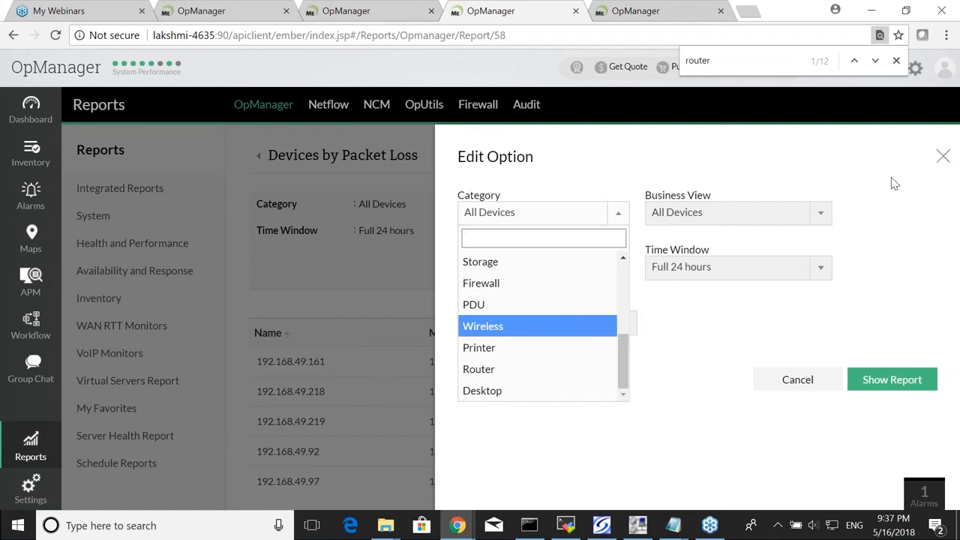
left_click(604, 213)
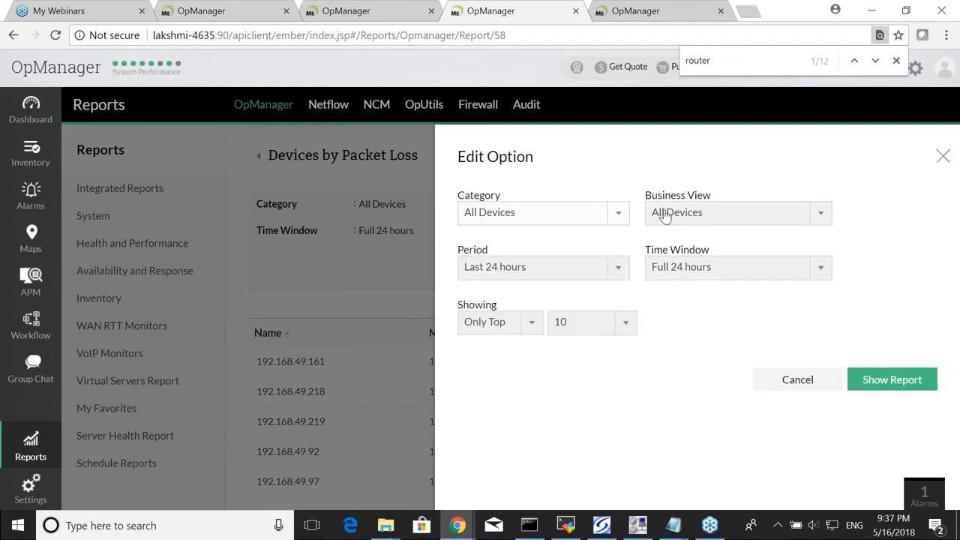
left_click(692, 223)
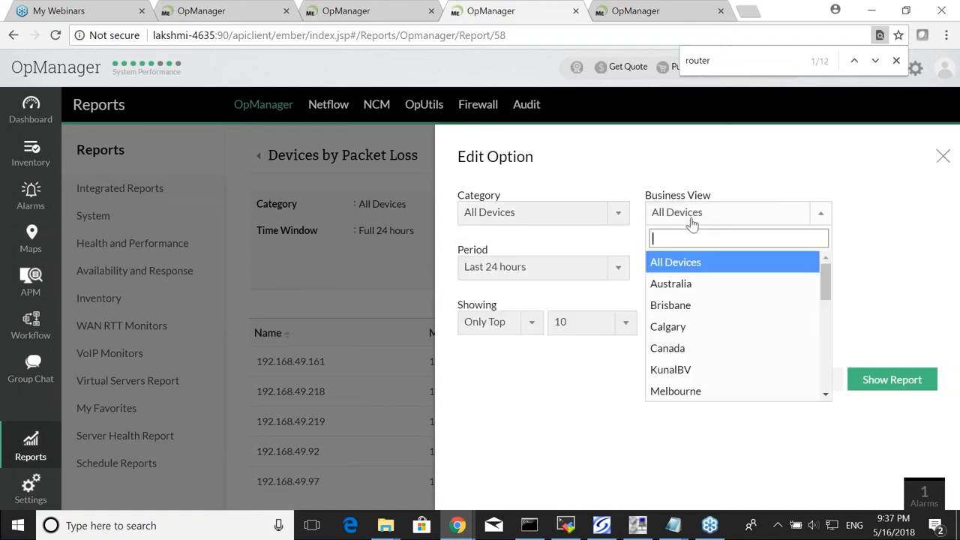
left_click(943, 159)
key("alt+Tab")
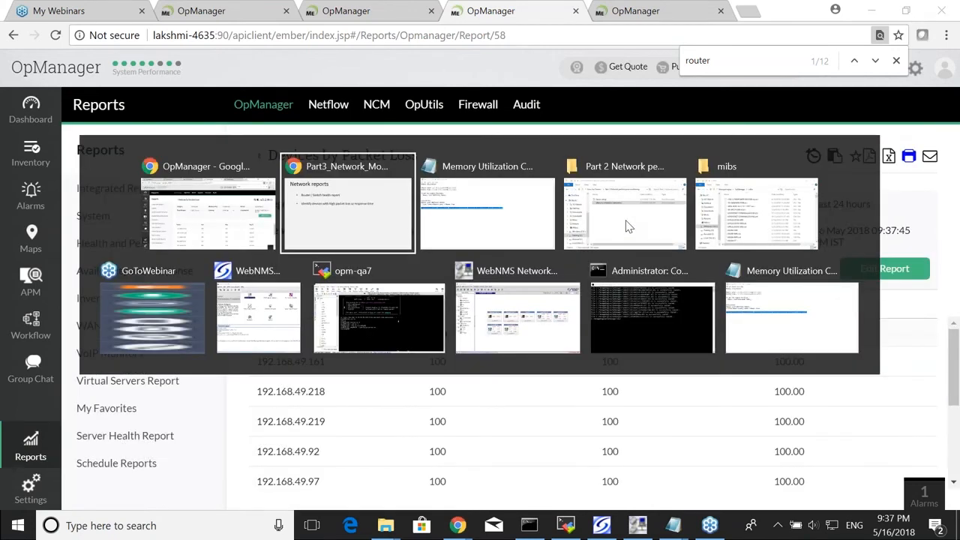
key("Right")
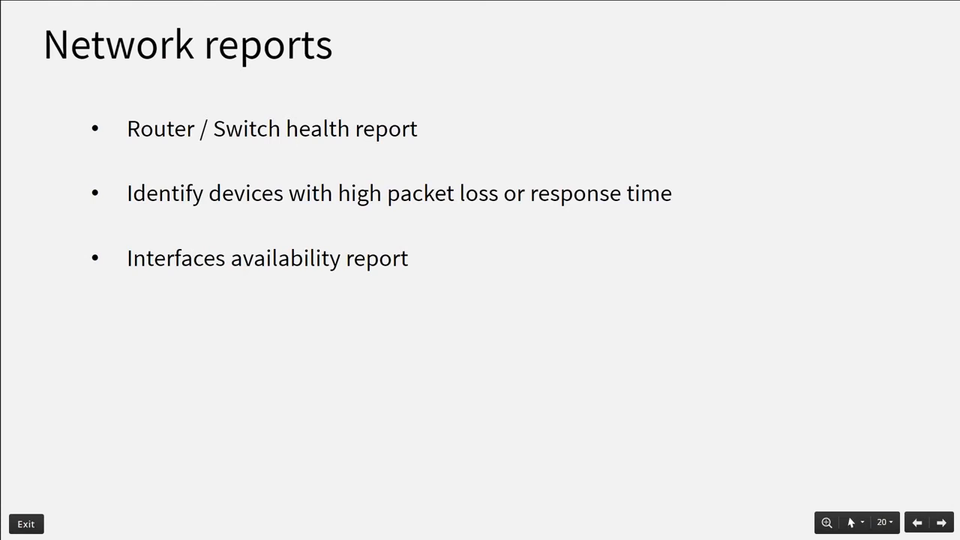
key("Right")
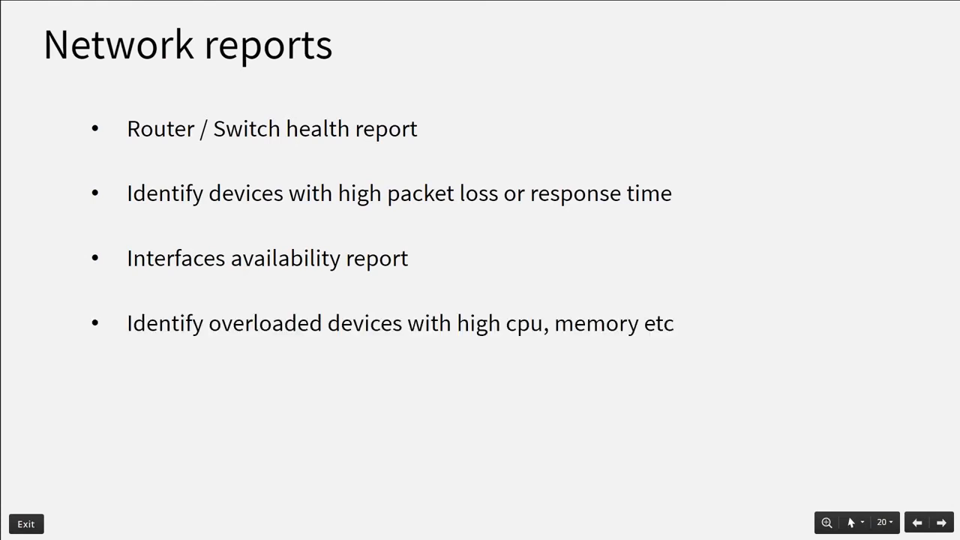
Switch to OpManager, find "all interfac" among the Availability and Response reports, and open the All Interfaces Availability report
key("alt+Tab")
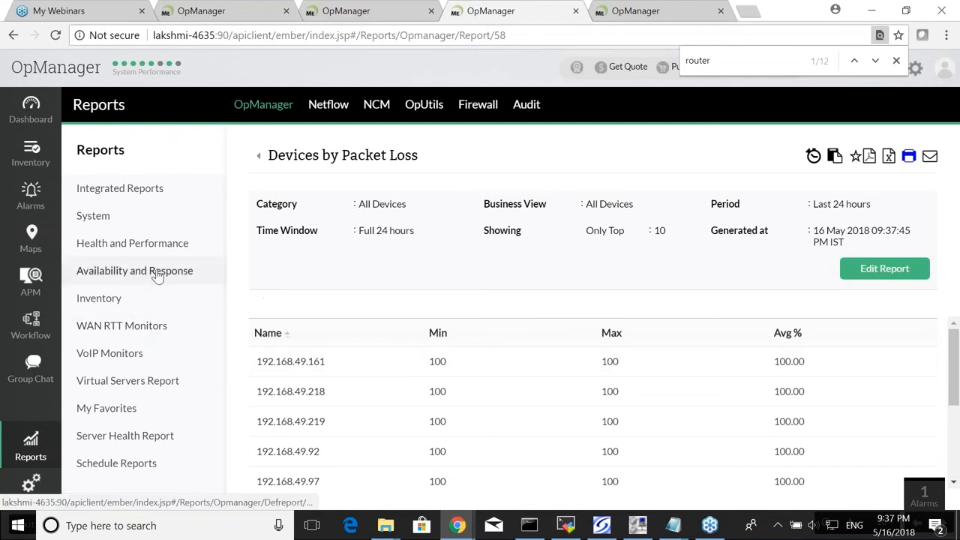
left_click(157, 276)
scroll(398, 328, "down", 1)
scroll(593, 337, "down", 3)
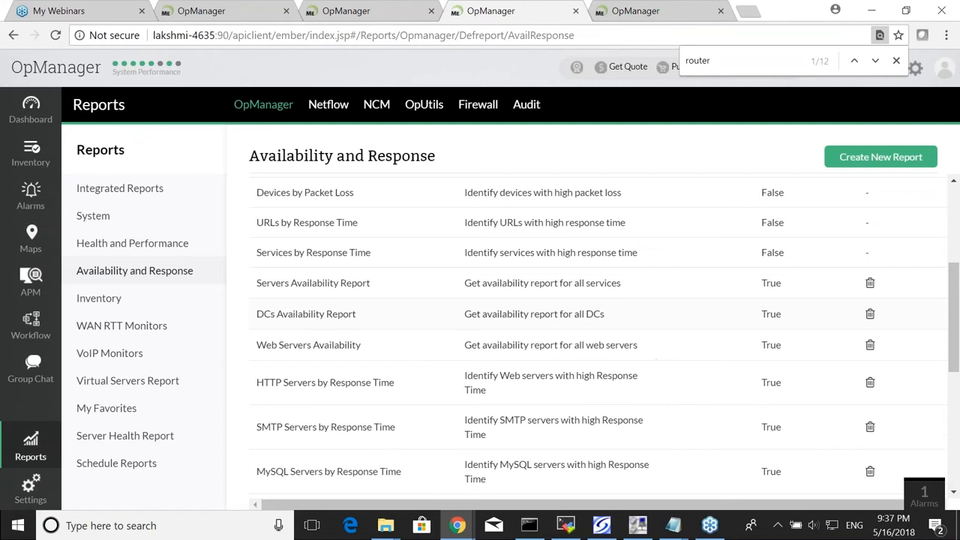
scroll(403, 333, "down", 2)
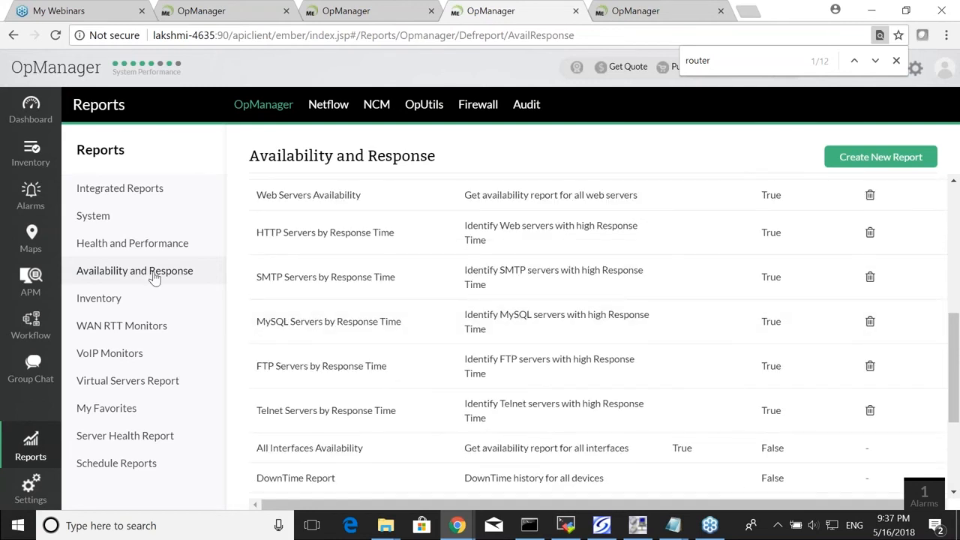
key("ctrl+f")
type("all i")
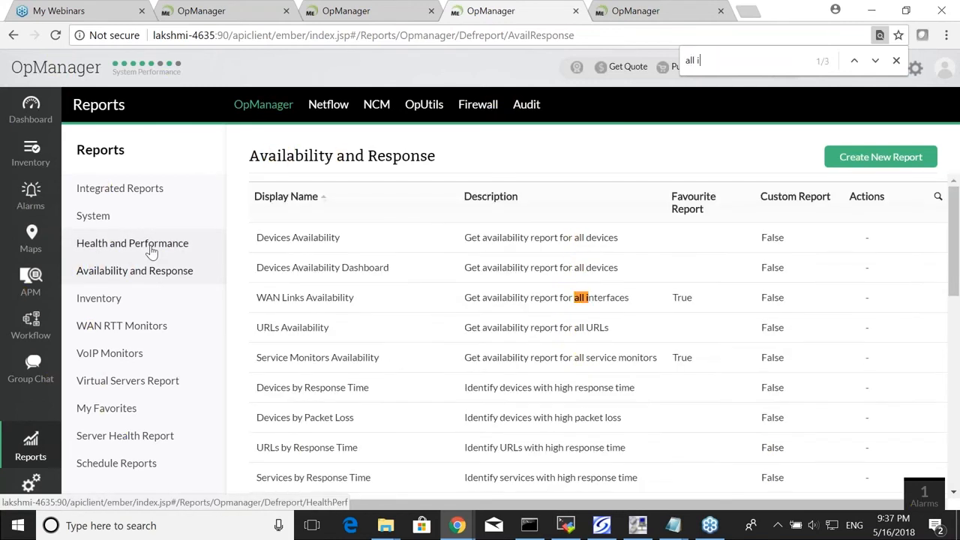
type("nterfac")
key("Return")
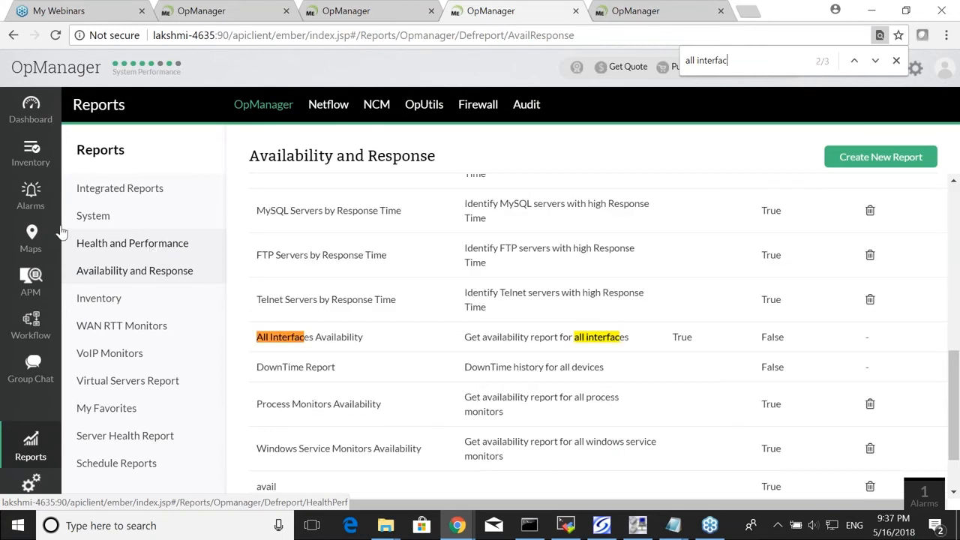
left_click(352, 339)
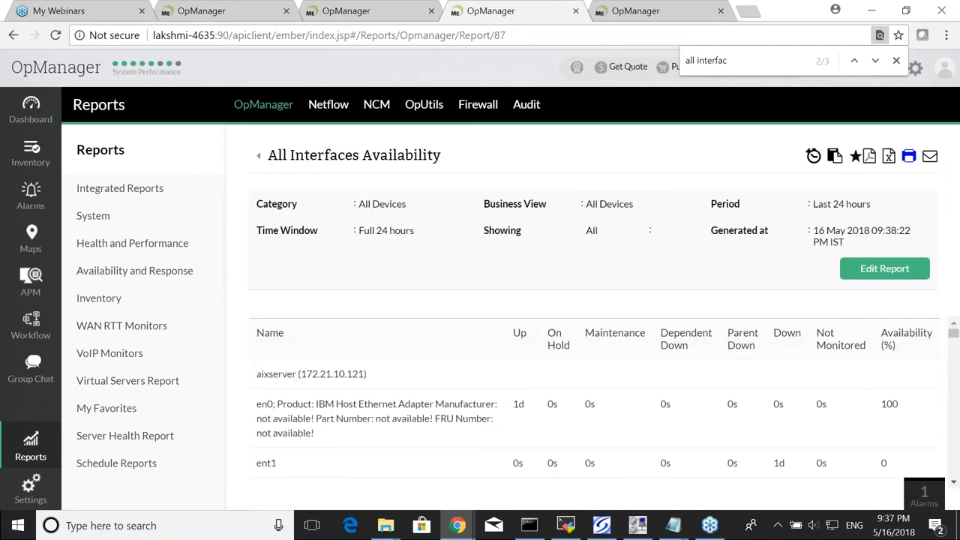
scroll(593, 397, "down", 10)
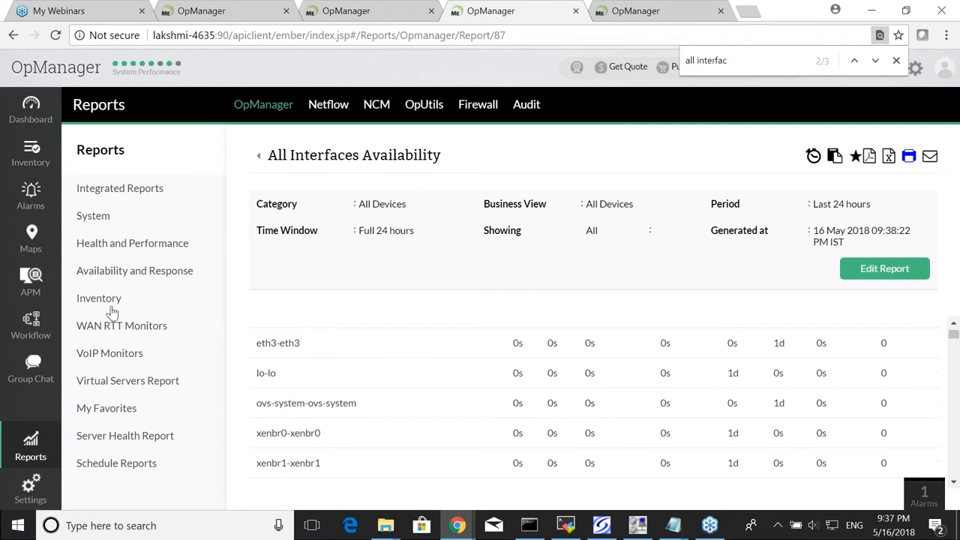
Open the Devices by CPU Utilization report from the Health and Performance reports
left_click(134, 248)
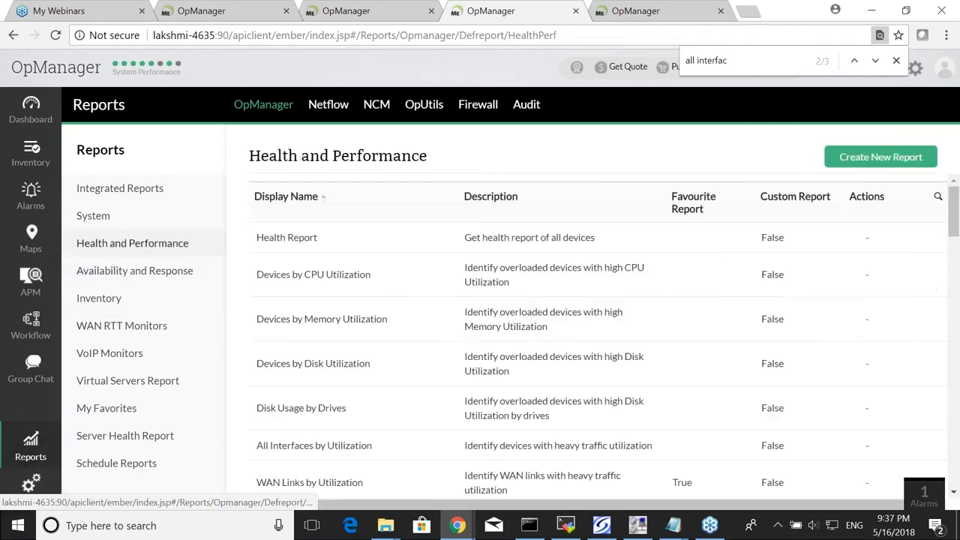
scroll(435, 345, "down", 1)
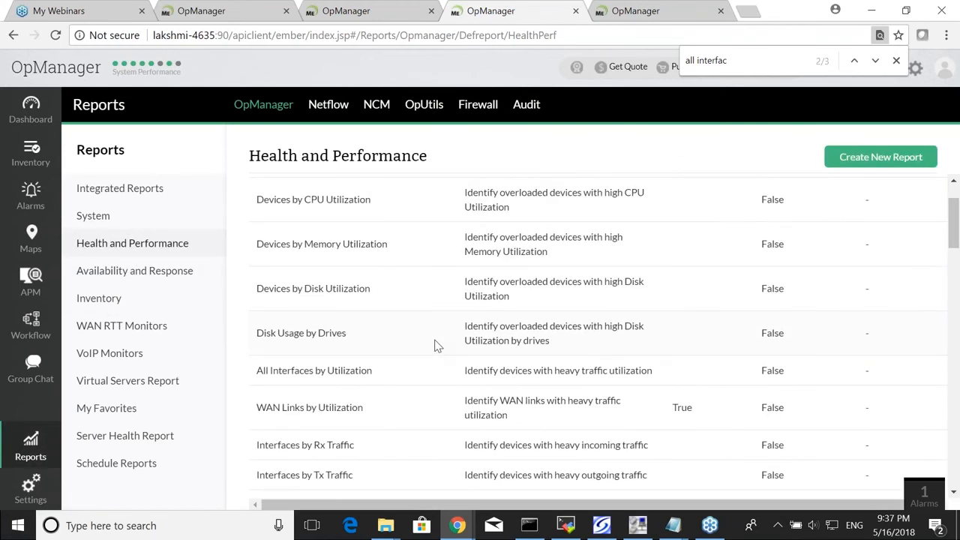
scroll(409, 341, "up", 1)
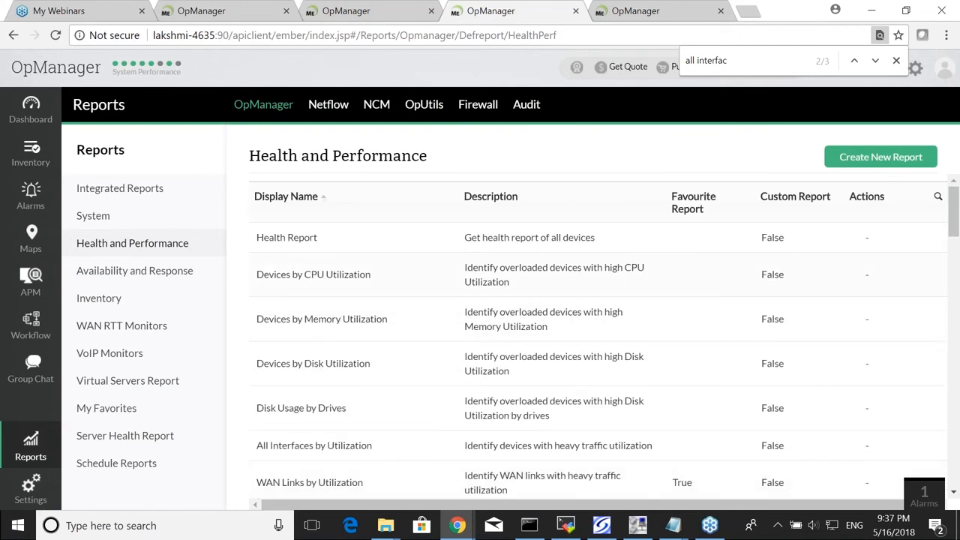
left_click(318, 278)
key("alt+Tab")
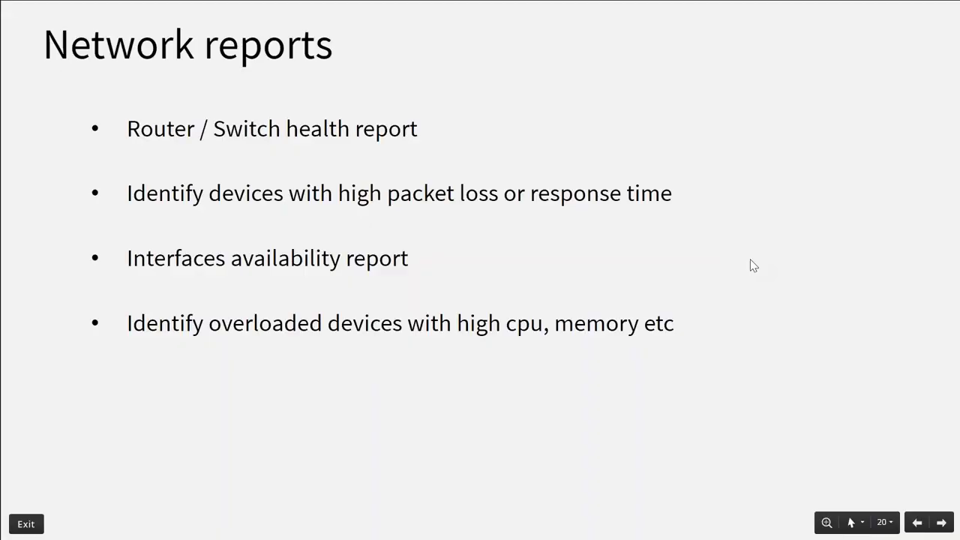
key("Right")
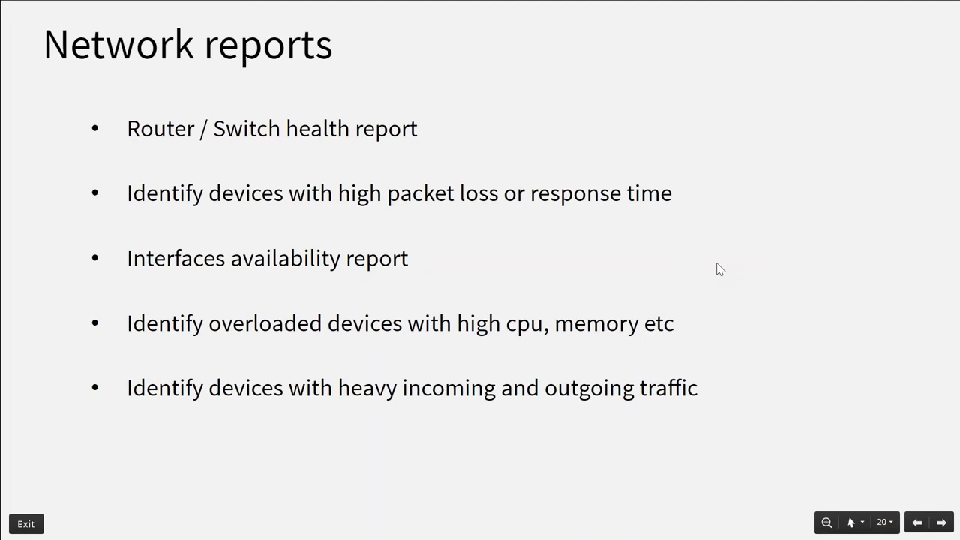
key("Right")
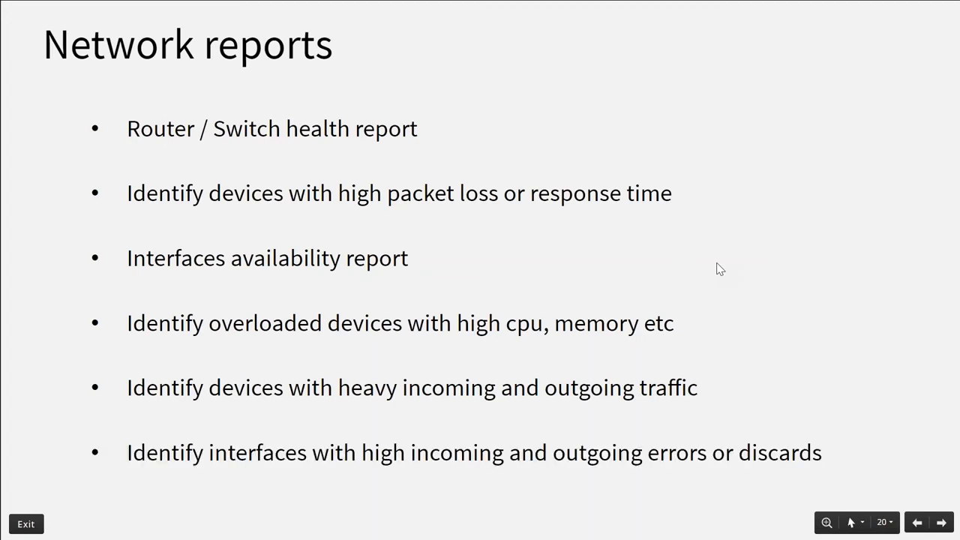
key("Right")
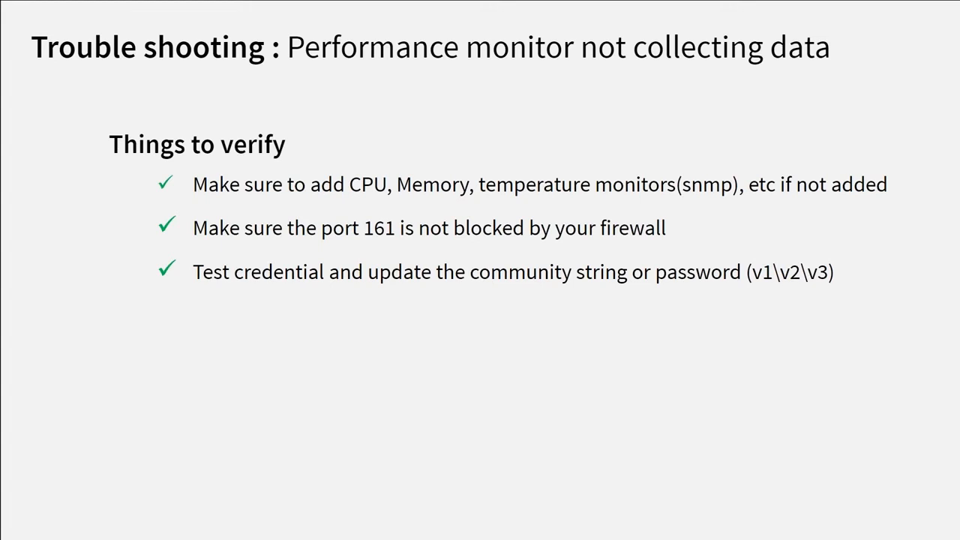
Switch to OpManager and open the snapshot of the Melab1.Melab1.itom.com router from the inventory, down to its password setting
key("alt+Tab")
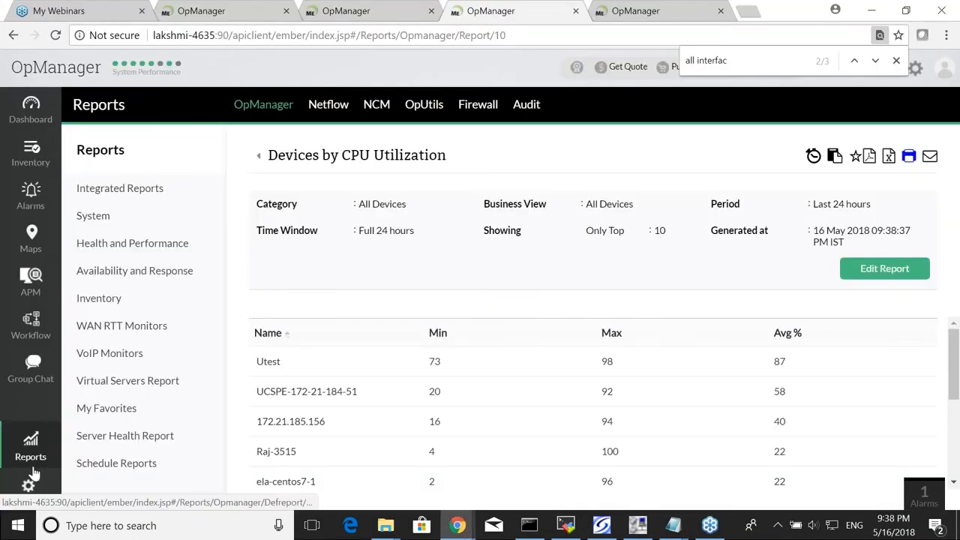
left_click(33, 158)
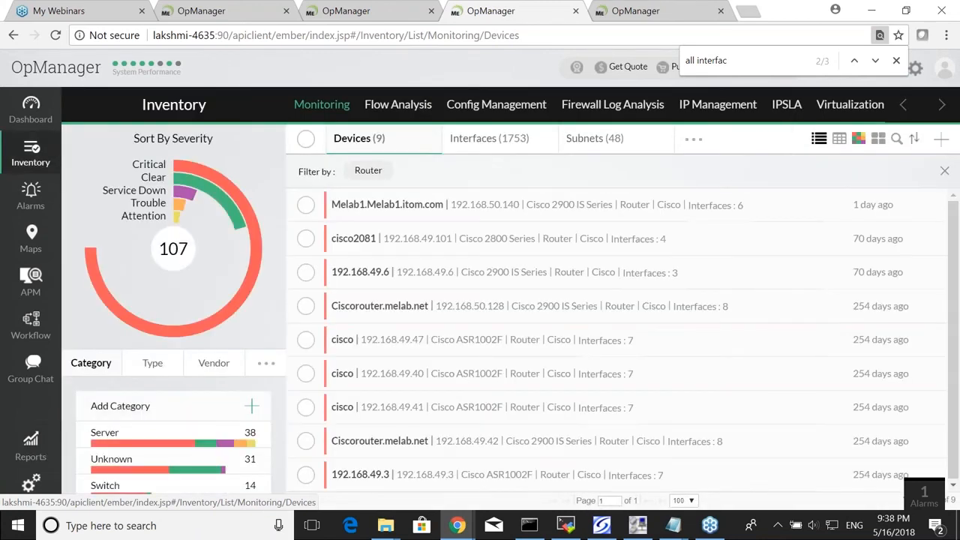
left_click(371, 204)
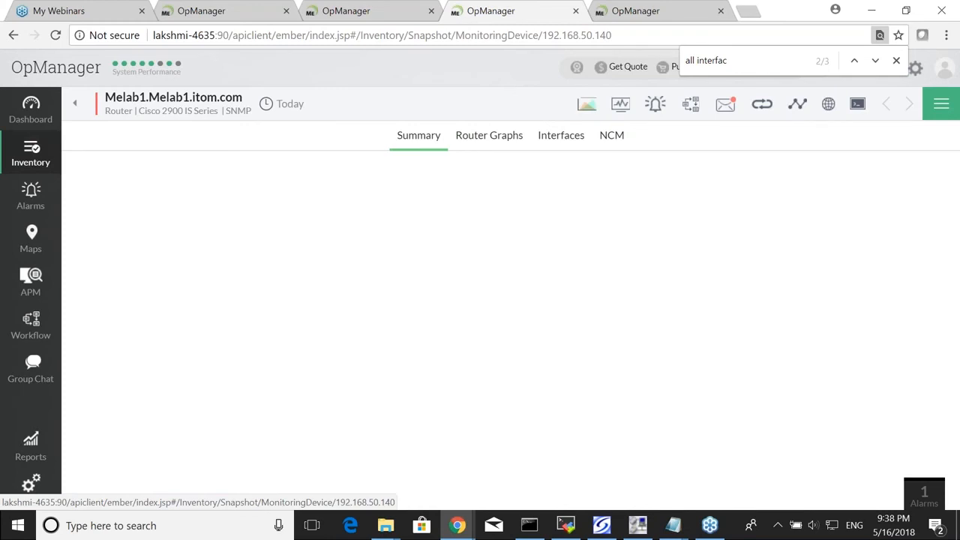
scroll(246, 428, "down", 1)
scroll(248, 425, "down", 4)
scroll(289, 315, "up", 2)
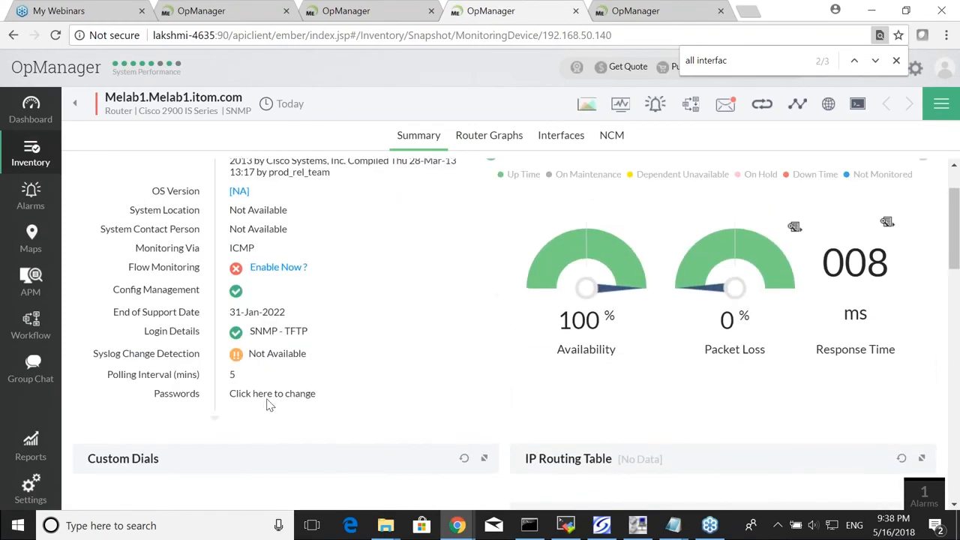
Test the router's assigned SNMP credential 50.140 and close the password settings without changes
left_click(268, 398)
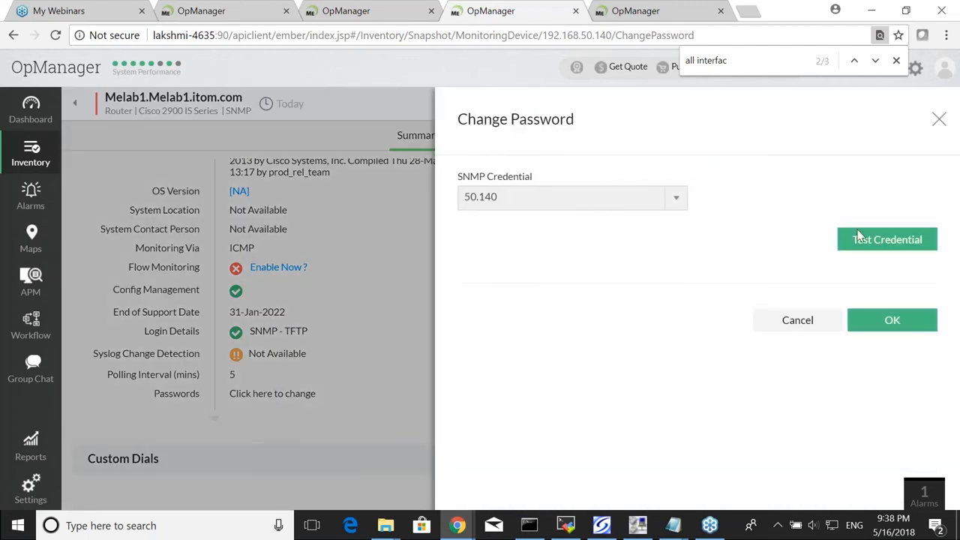
left_click(872, 251)
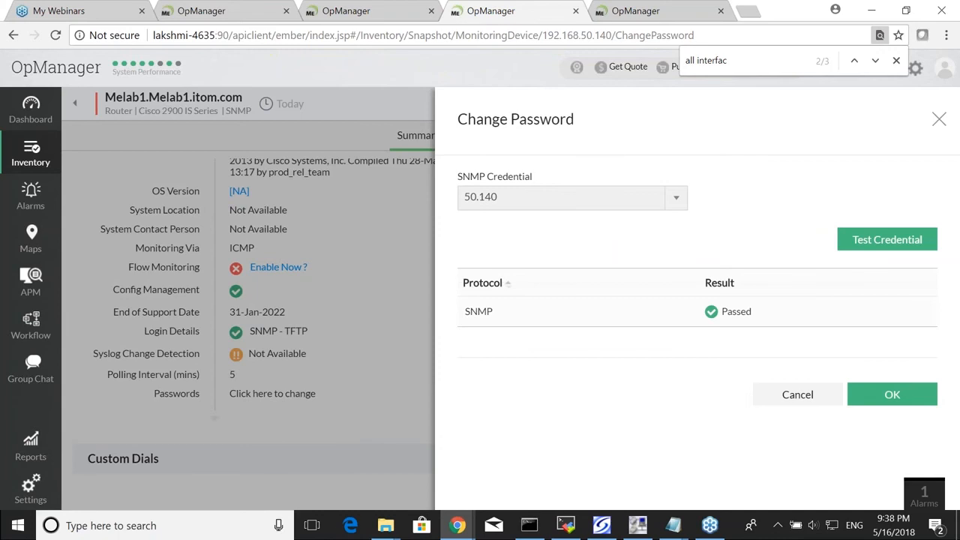
left_click(938, 120)
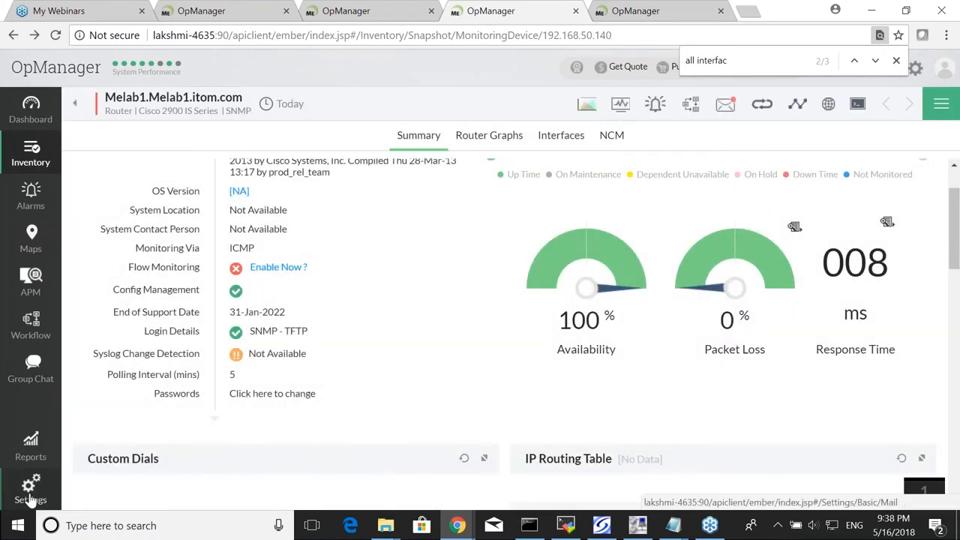
Open the MIB Browser from the Tools section of the admin settings
left_click(30, 491)
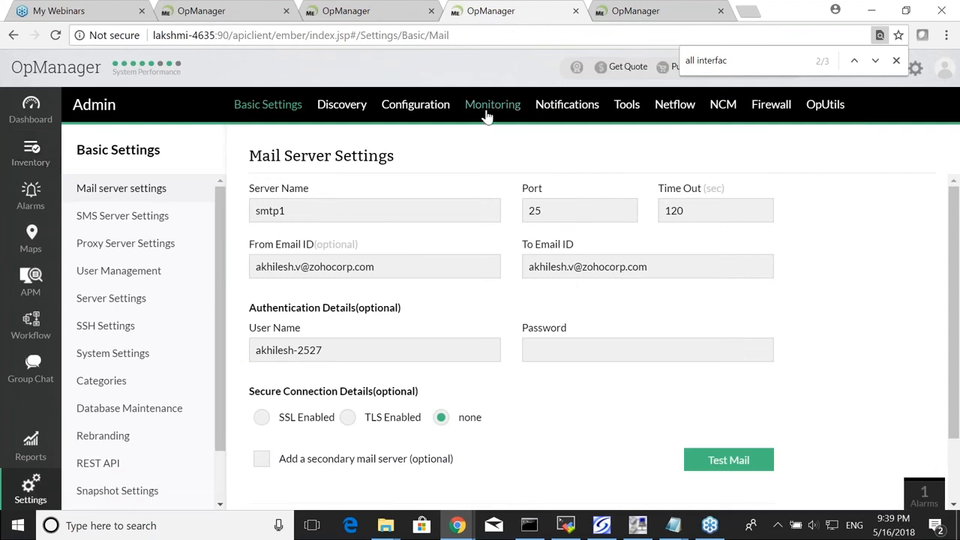
left_click(625, 107)
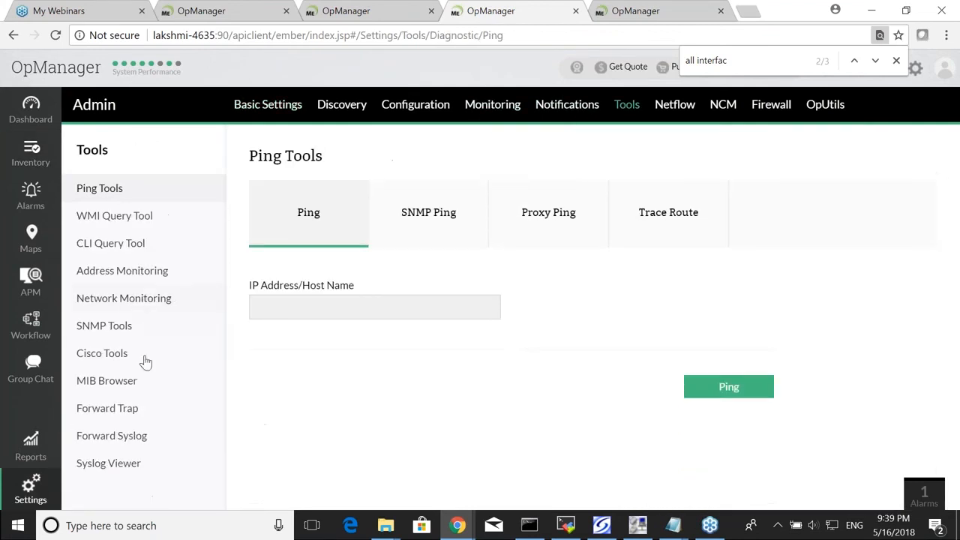
left_click(106, 381)
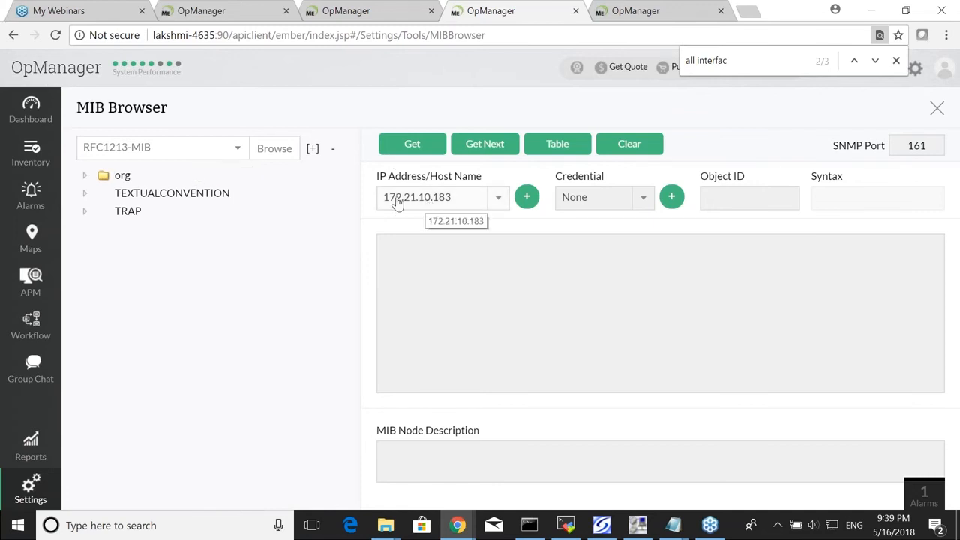
Choose the credential 50.140 in the MIB Browser, expand the RFC1213-MIB tree under org and select the sysDescr node
left_click(576, 197)
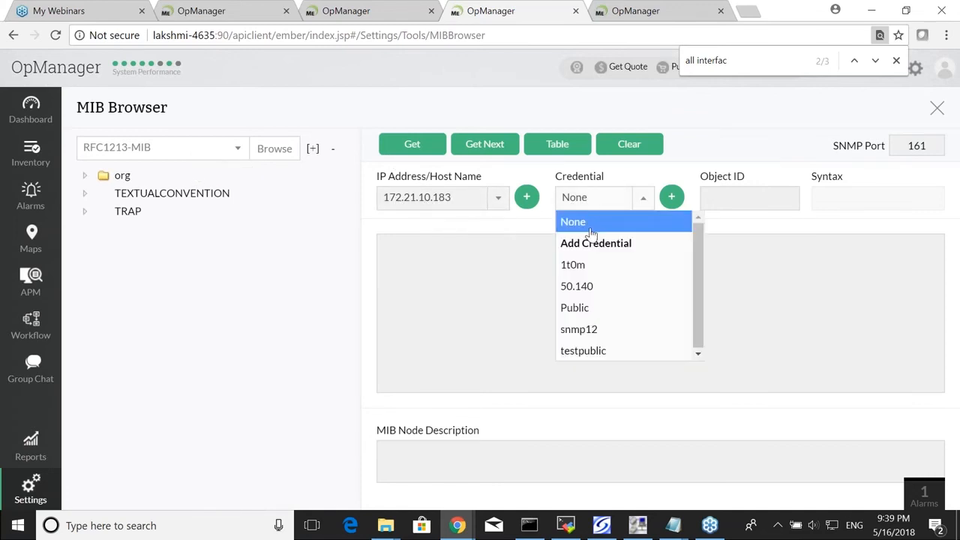
left_click(579, 286)
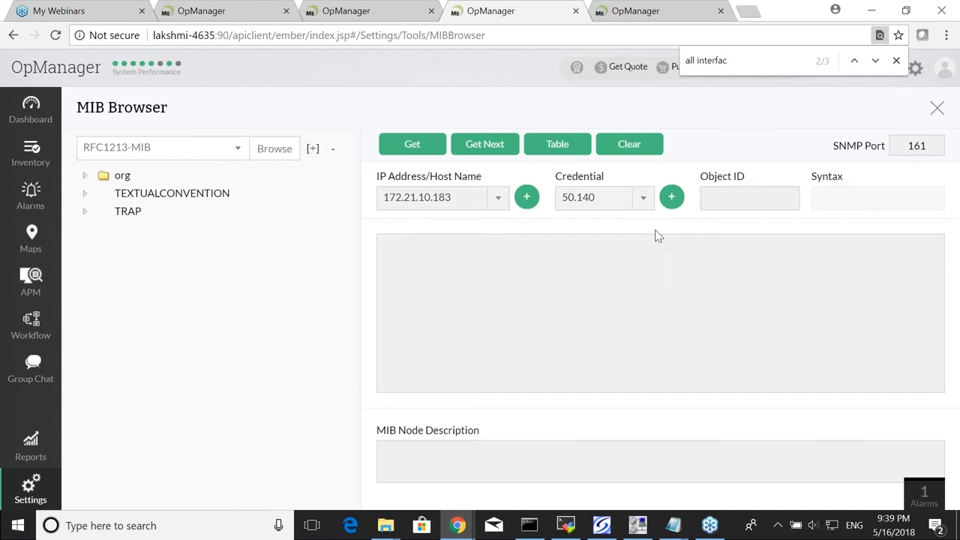
left_click(141, 177)
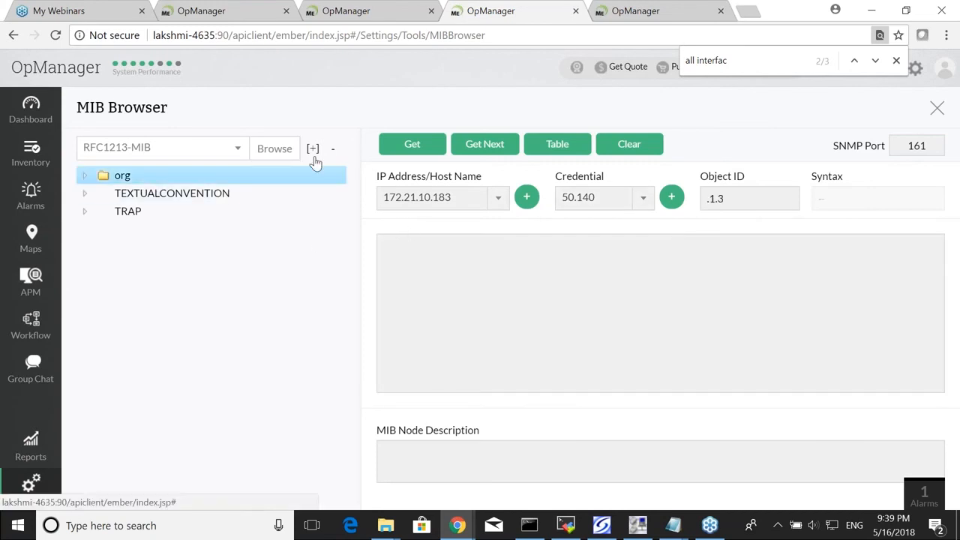
left_click(315, 153)
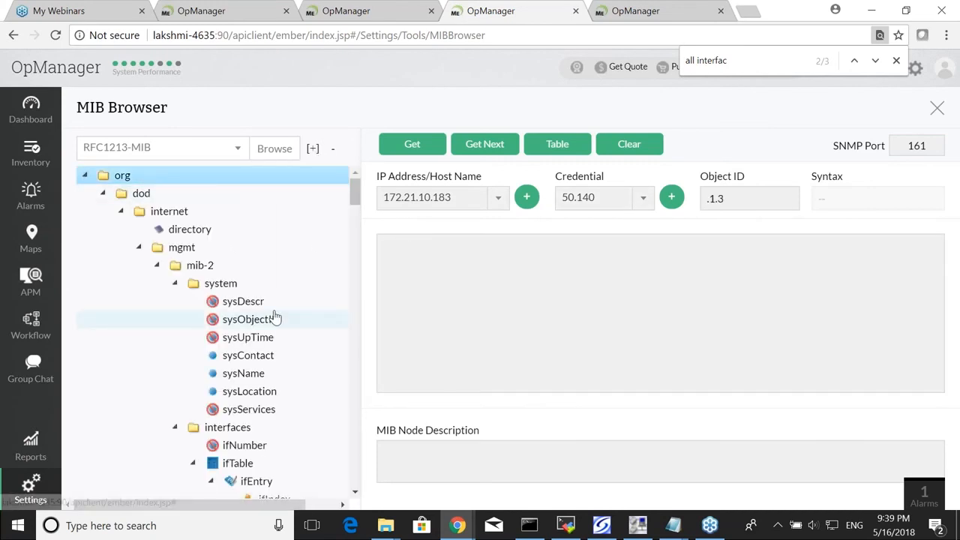
left_click(274, 307)
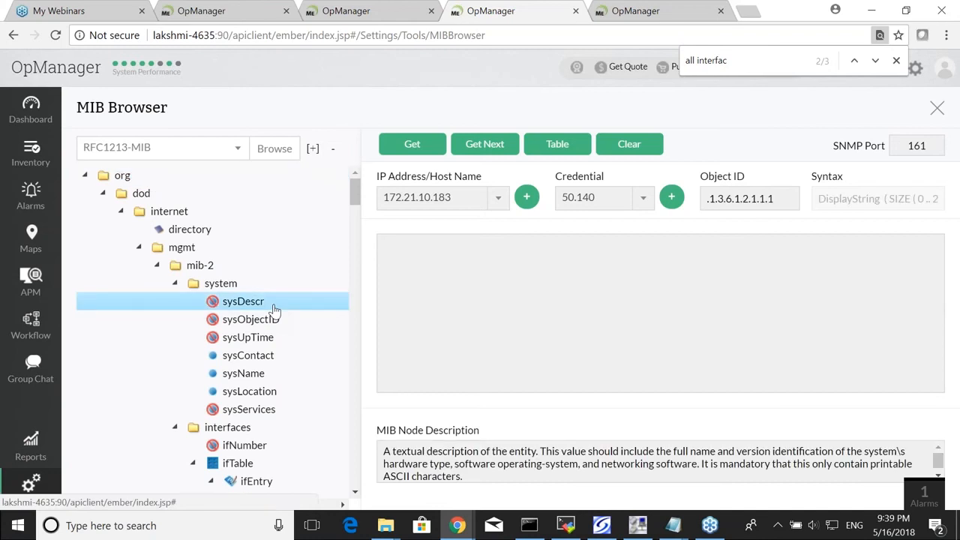
scroll(300, 285, "down", 1)
scroll(321, 266, "up", 1)
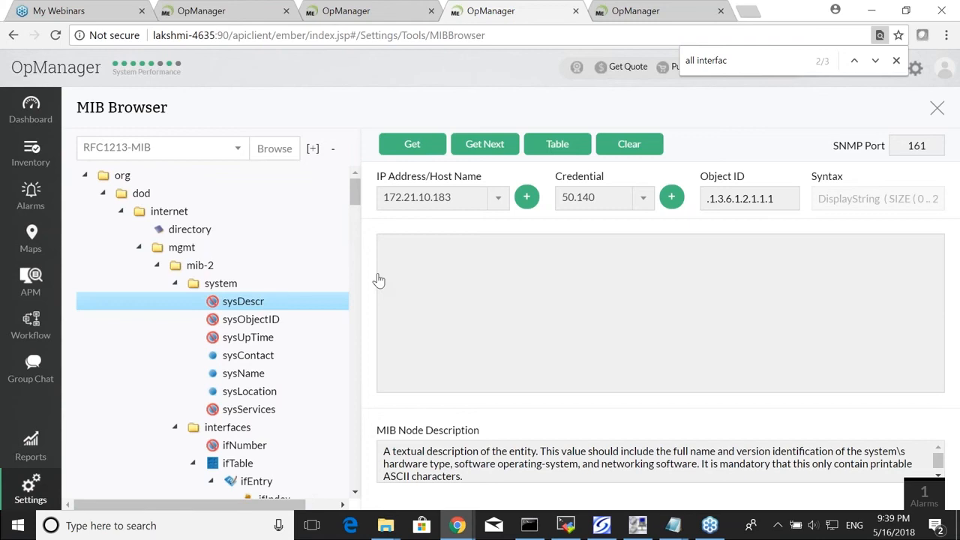
left_click(897, 61)
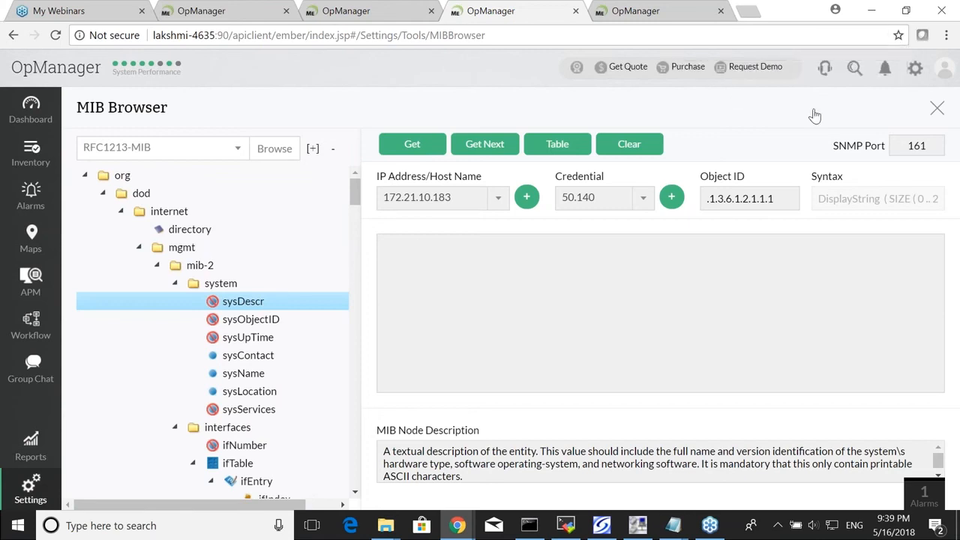
left_click(463, 290)
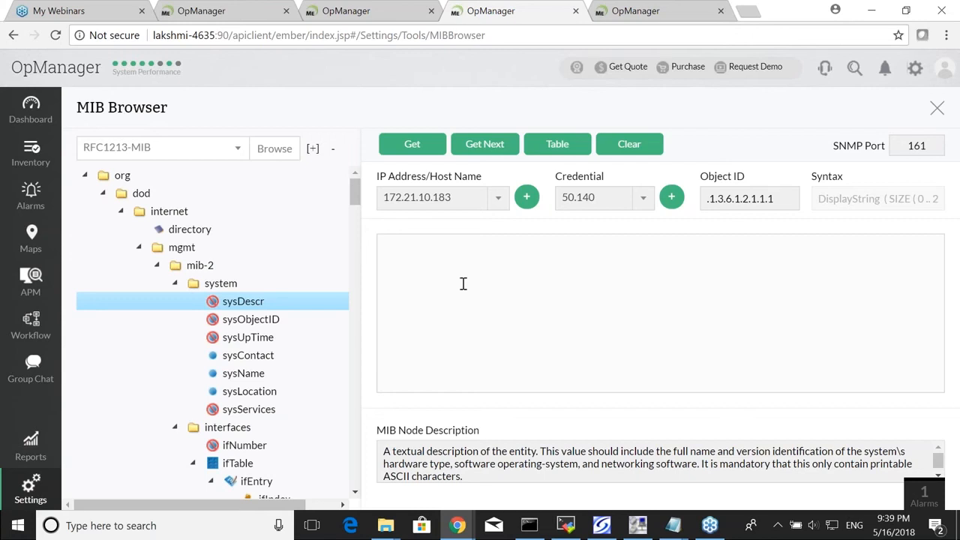
key("alt+Tab")
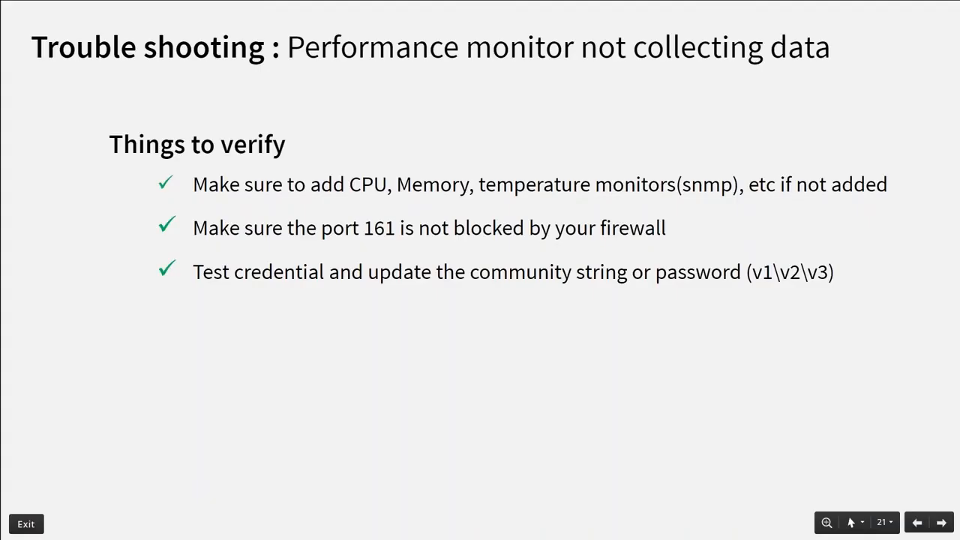
key("Right")
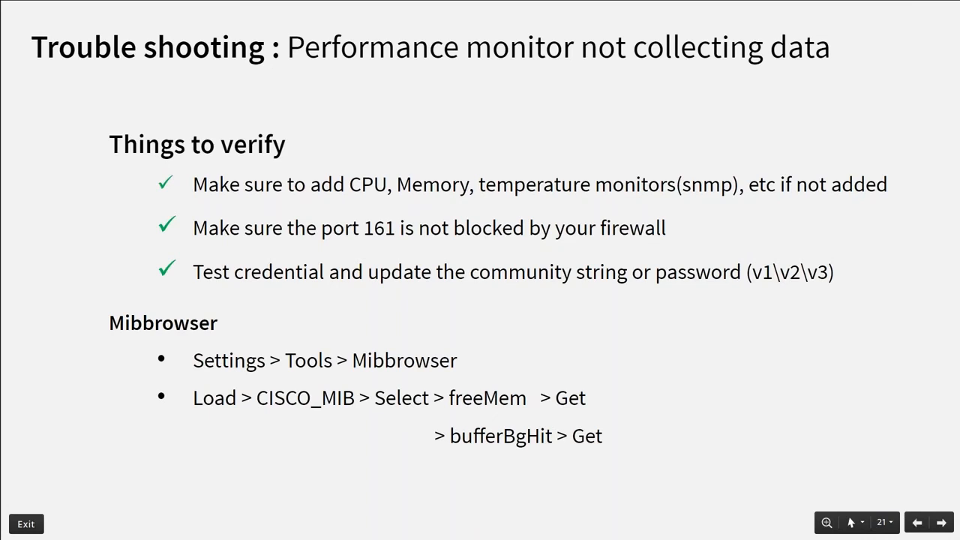
key("Right")
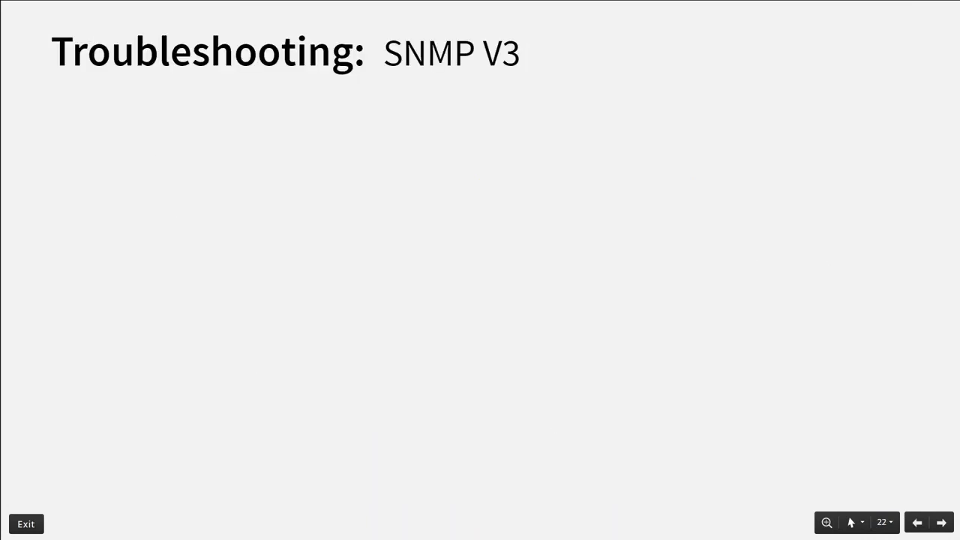
key("Right")
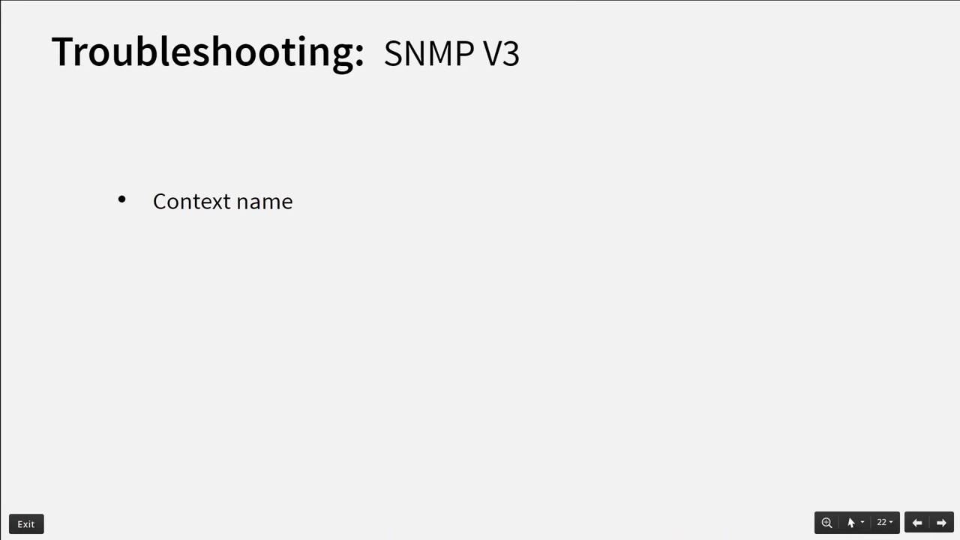
Switch to OpManager and open the SNMP v3 form for adding a monitoring credential in the Discovery settings
key("alt+Tab")
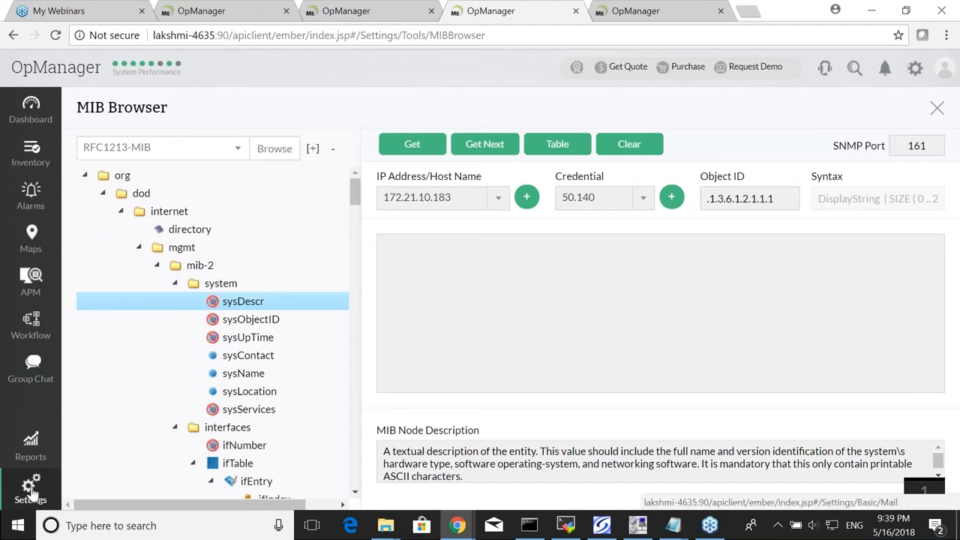
left_click(30, 489)
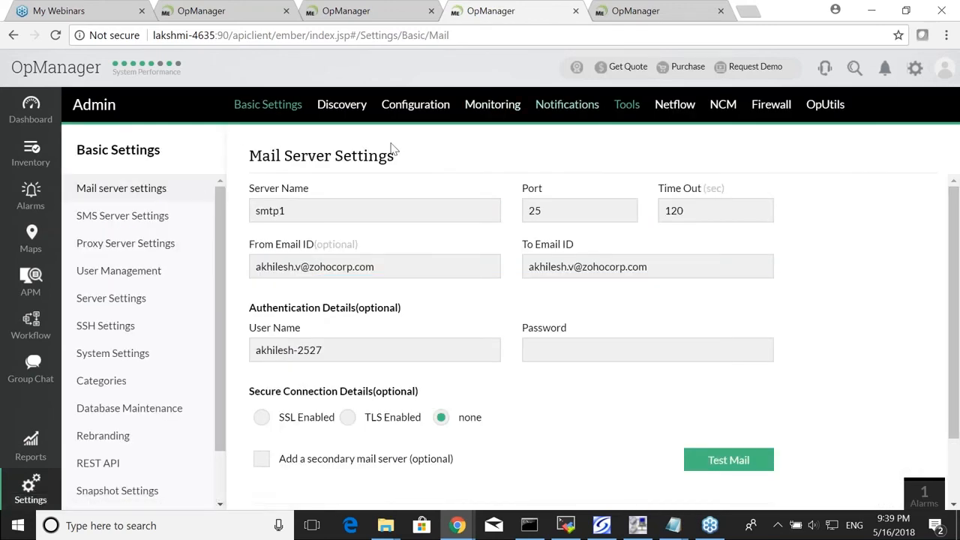
left_click(345, 109)
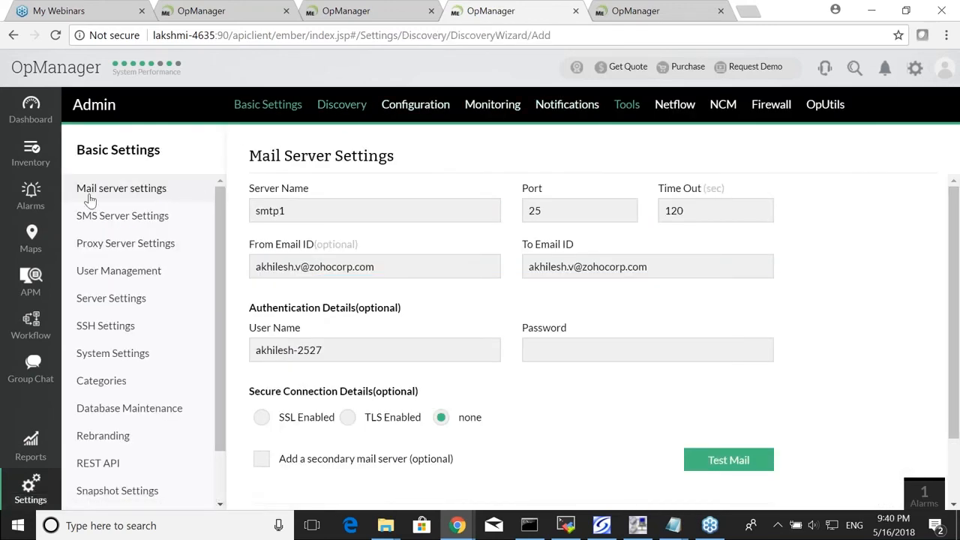
left_click(90, 266)
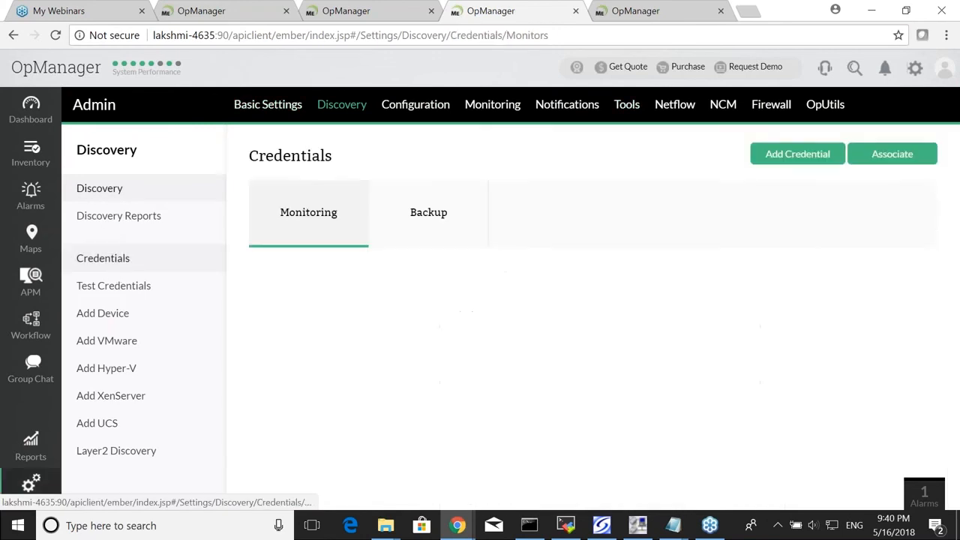
left_click(809, 157)
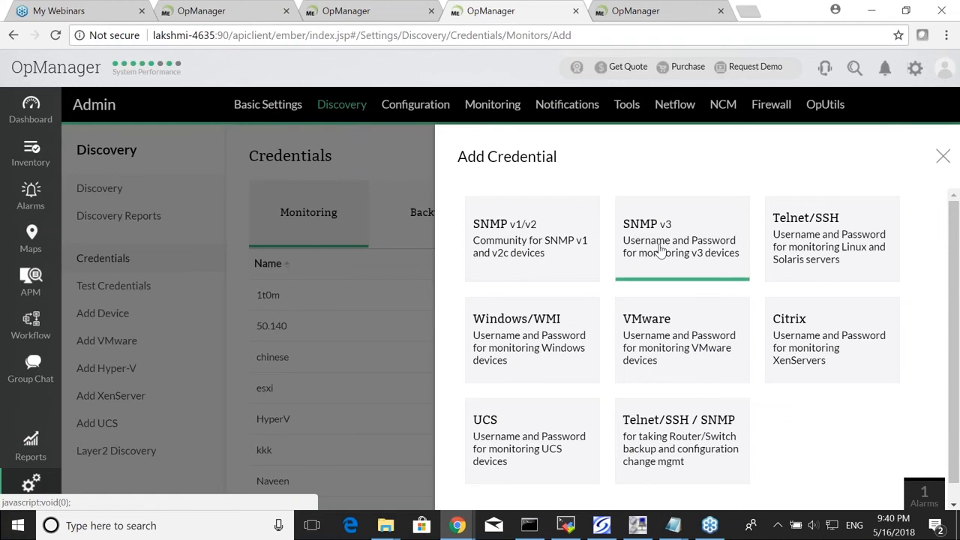
left_click(658, 251)
scroll(532, 263, "down", 1)
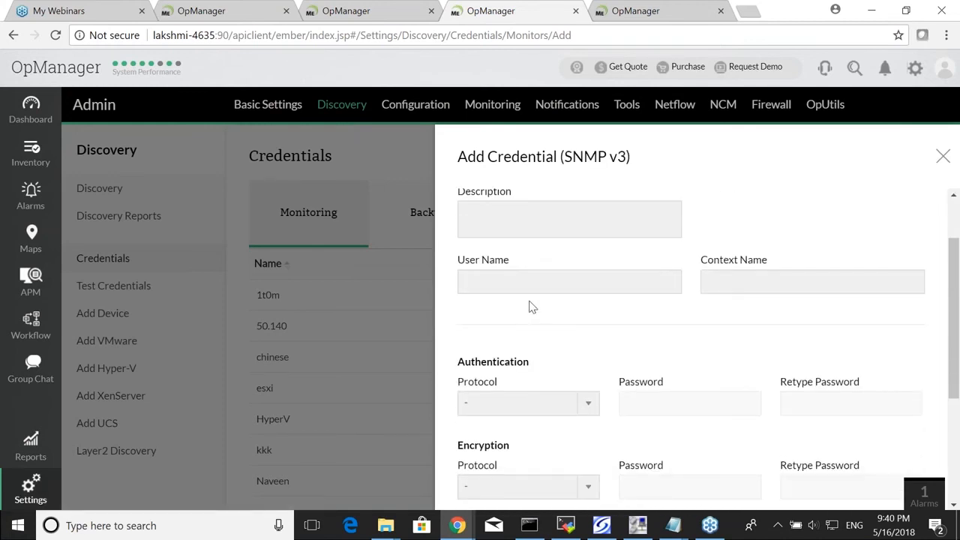
Examine the user name, context name, authentication and encryption fields of the SNMP v3 credential form and close it without saving
left_click(566, 288)
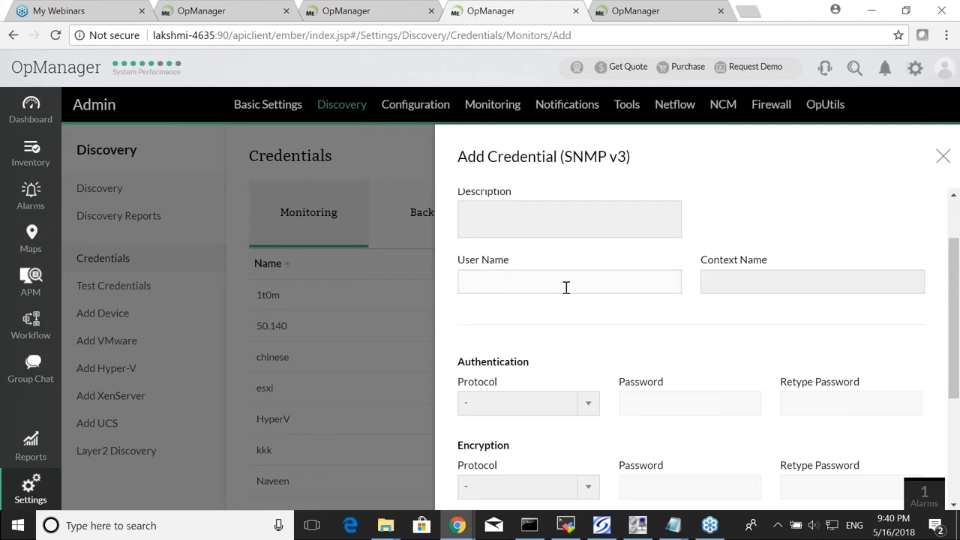
left_click(738, 285)
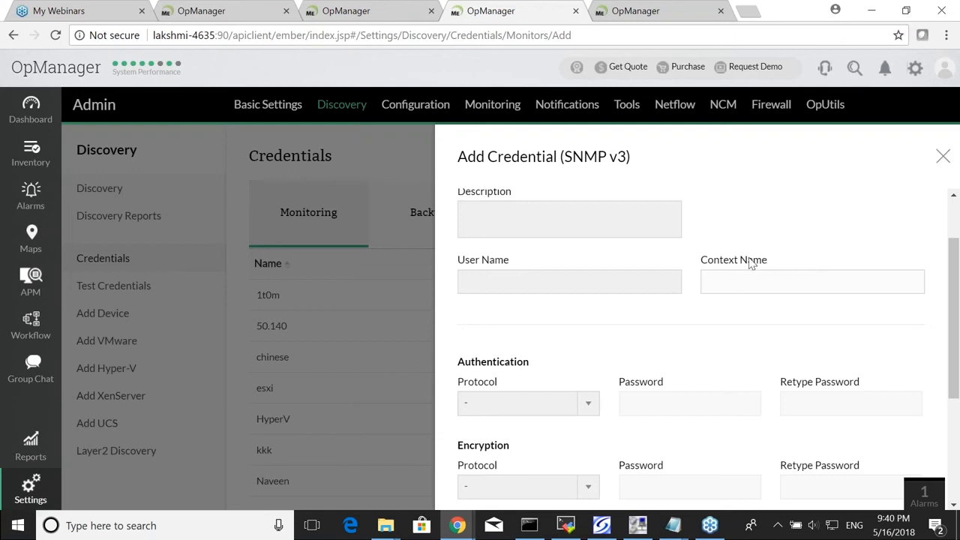
scroll(720, 264, "down", 1)
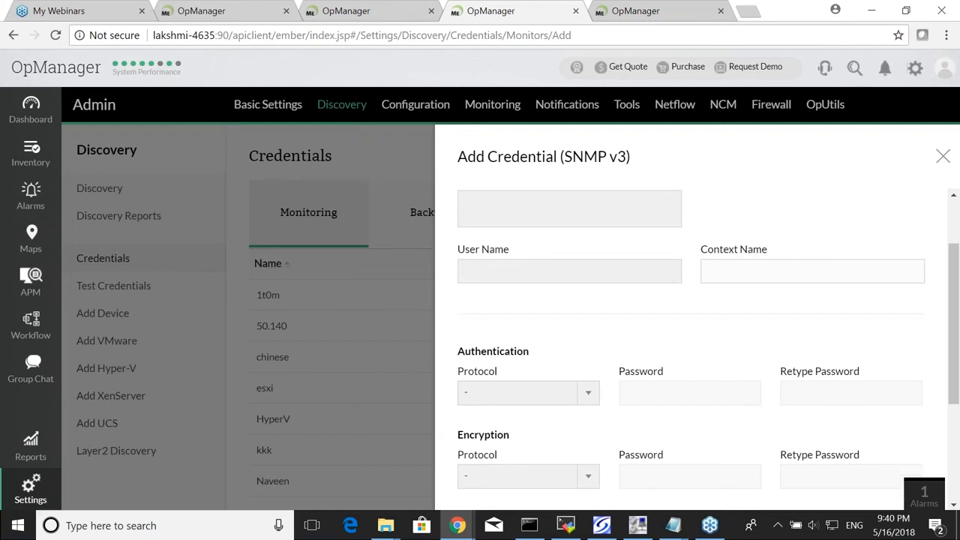
left_click(942, 156)
key("alt+Tab")
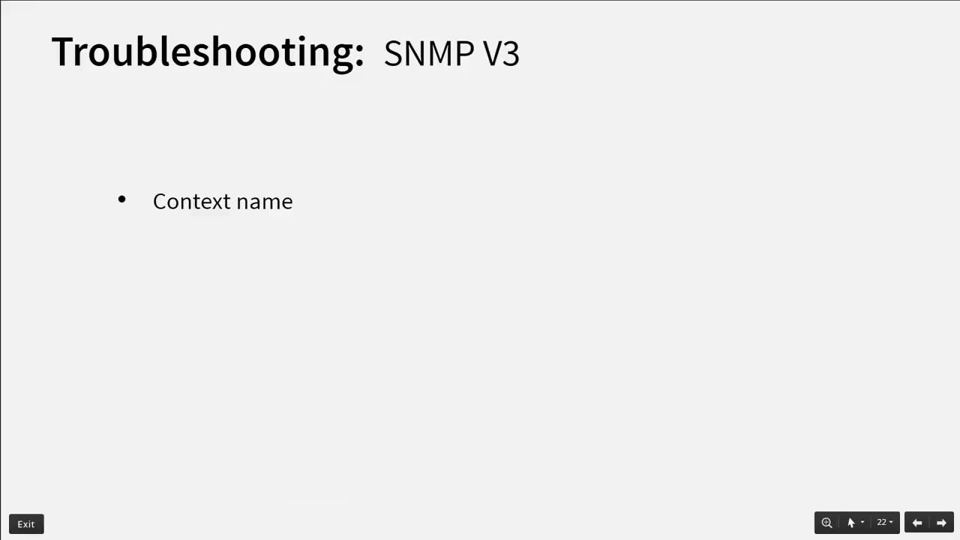
key("Right")
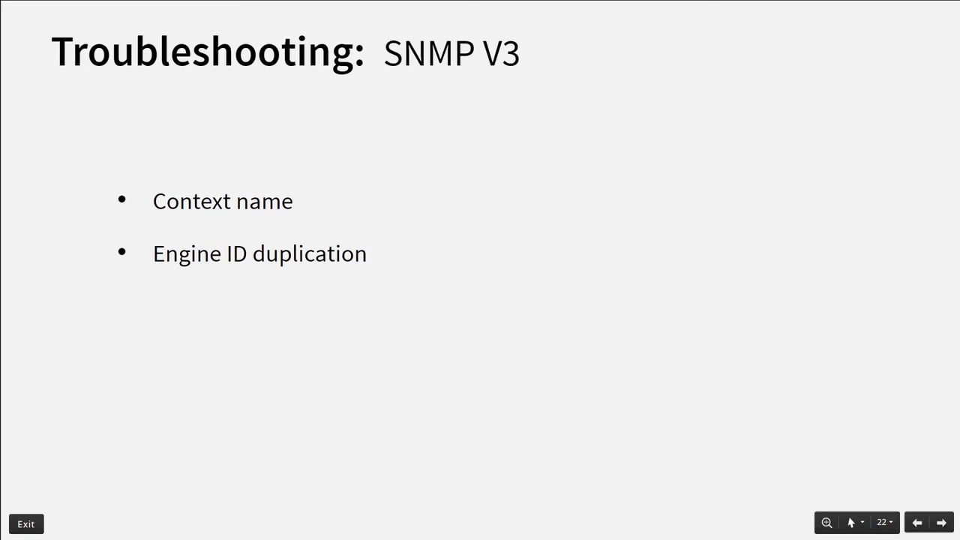
Switch to the opm-qa6 OpManager page and open the DB Query tool from OpManager Support
key("alt+Tab")
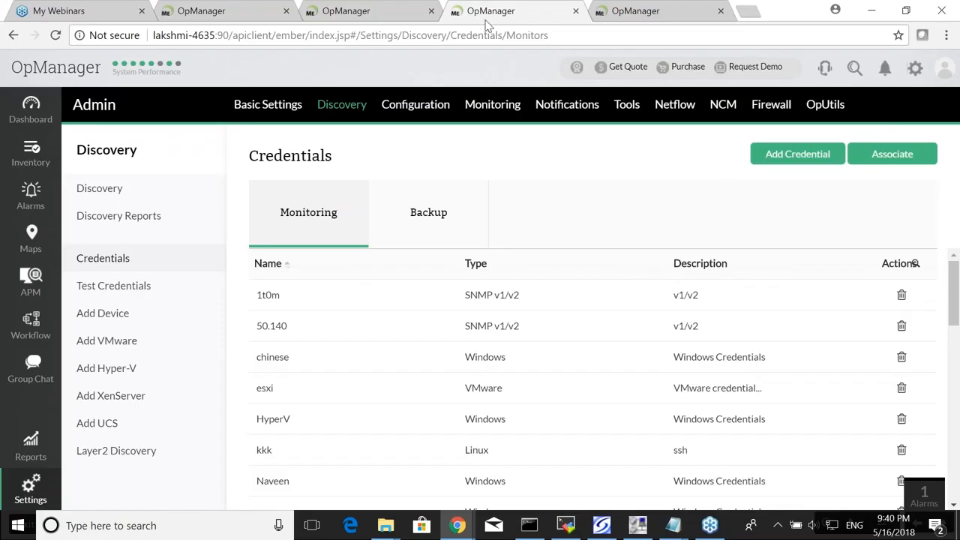
left_click(376, 13)
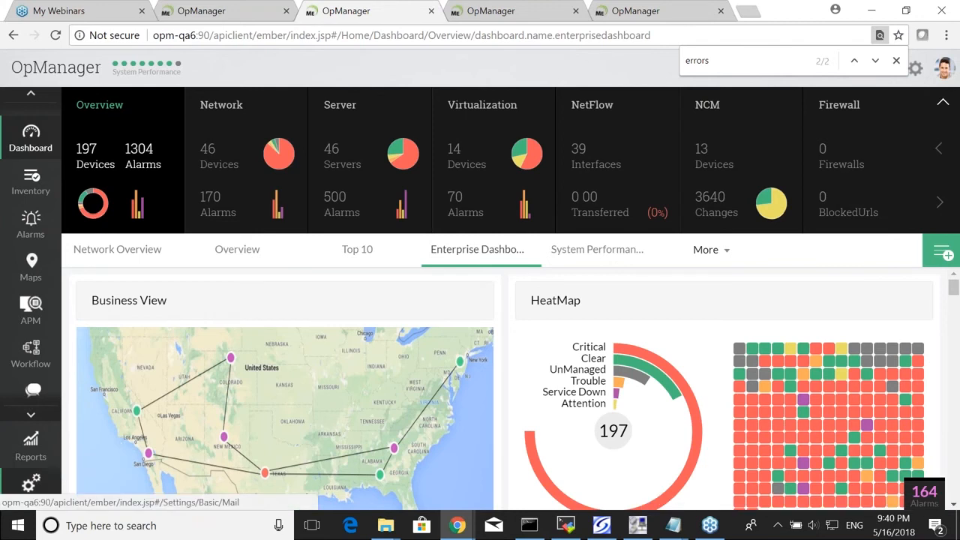
left_click(896, 61)
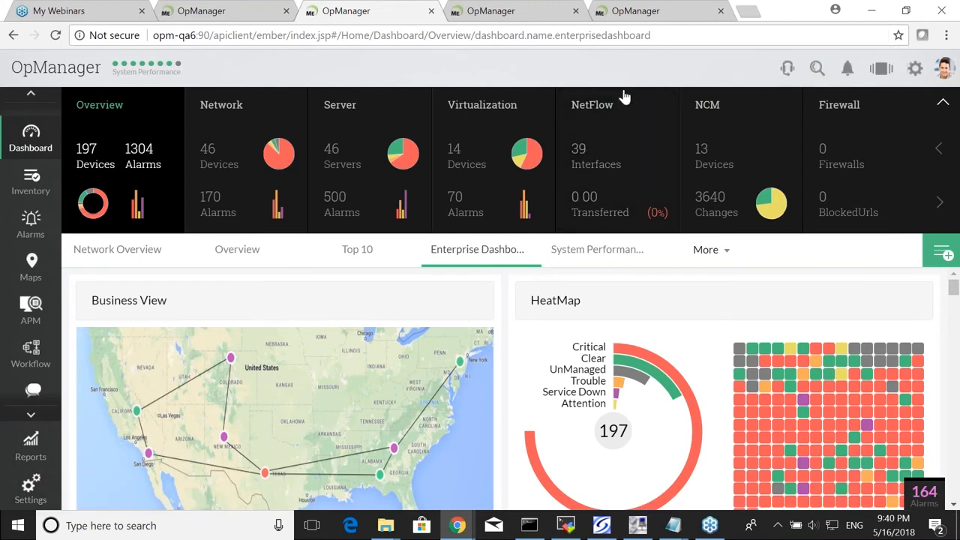
left_click(786, 68)
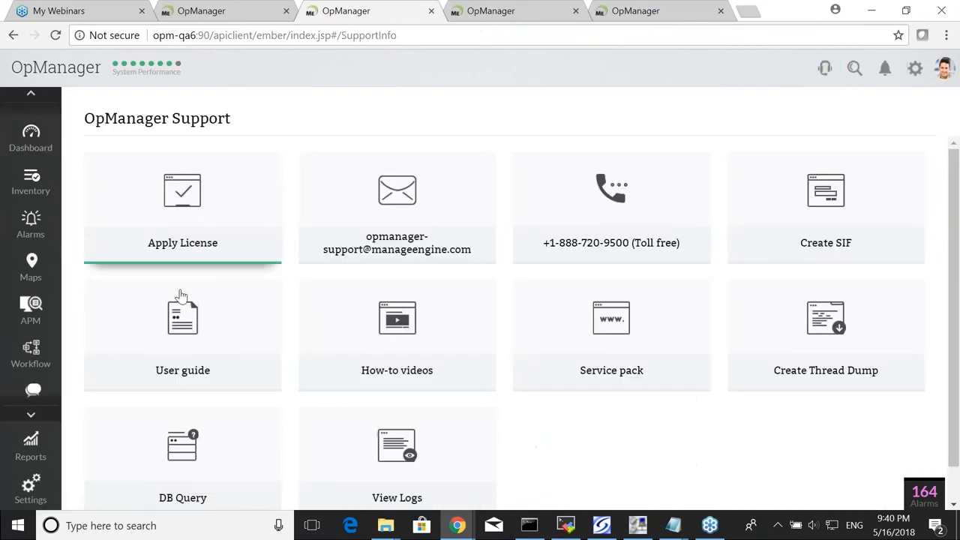
left_click(188, 473)
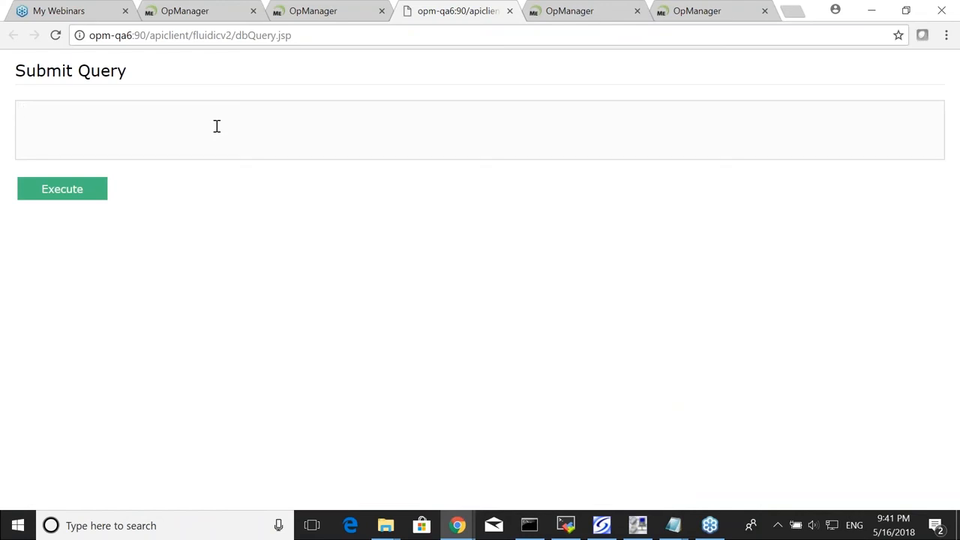
Run the database query "select * from usmtable" to examine the stored SNMP v3 user entries
type("selec")
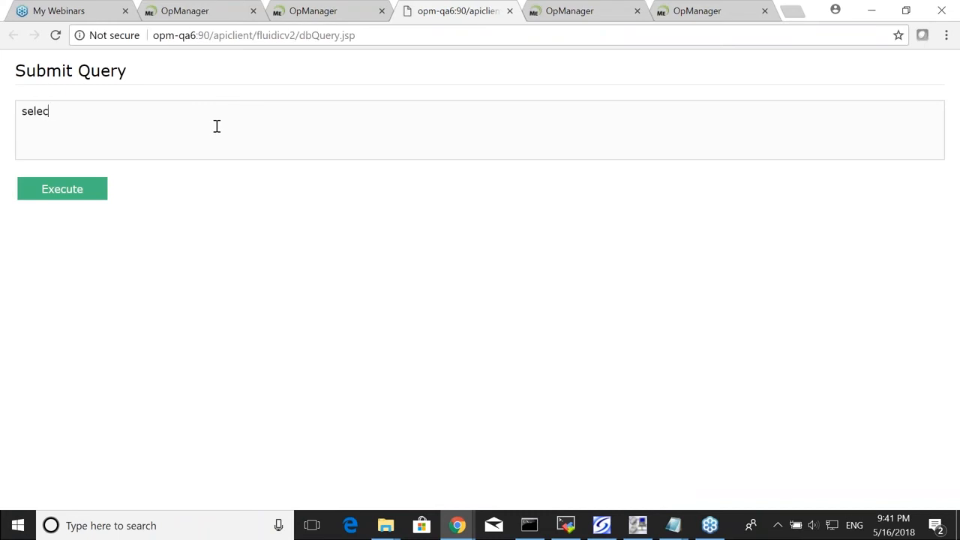
type("t * from usmtable")
key("ctrl+Return")
left_click(242, 332)
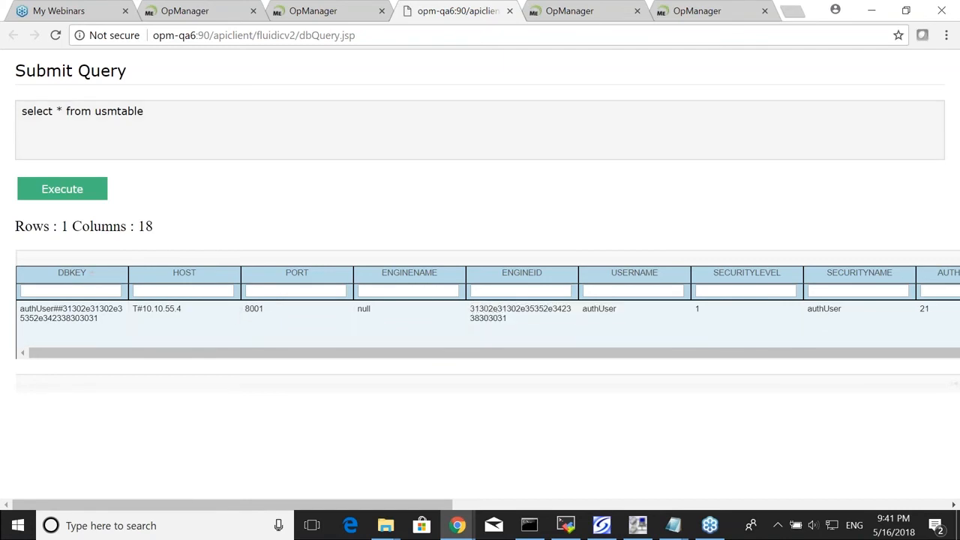
Run the query "select * from enginetable" and highlight the engine ID of host 10.10.55.4 to check for duplicates
left_click(95, 111)
double_click(143, 122)
type("enginetable")
key("ctrl+Return")
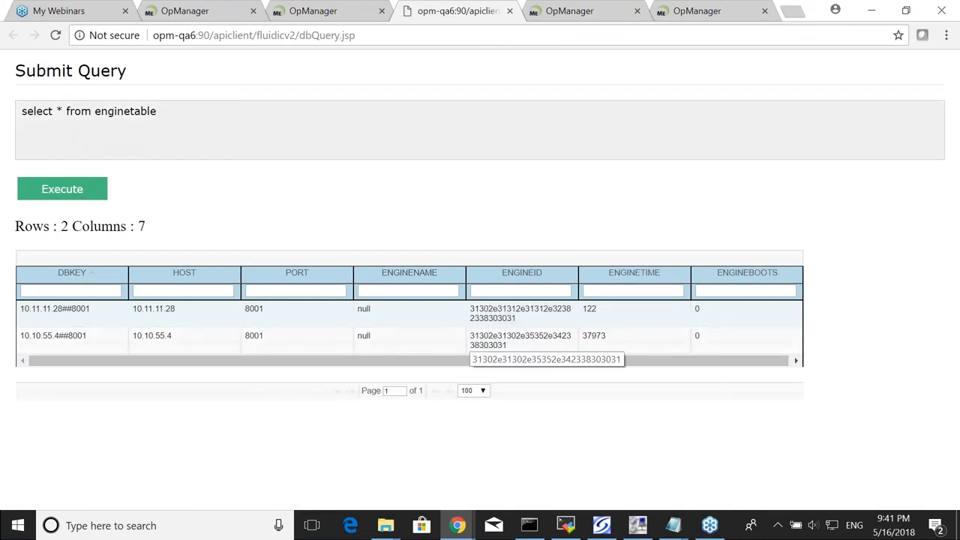
left_click_drag(470, 337, 514, 350)
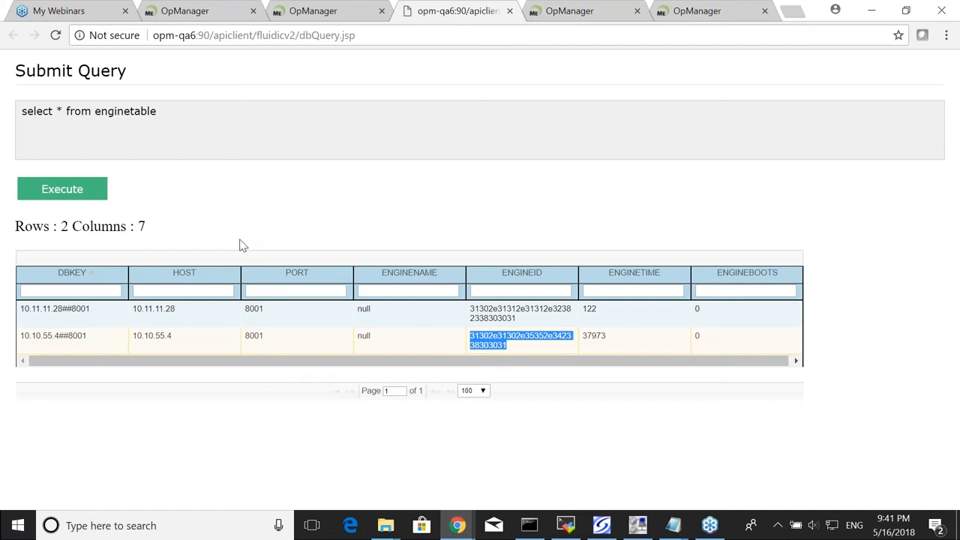
key("alt+Tab")
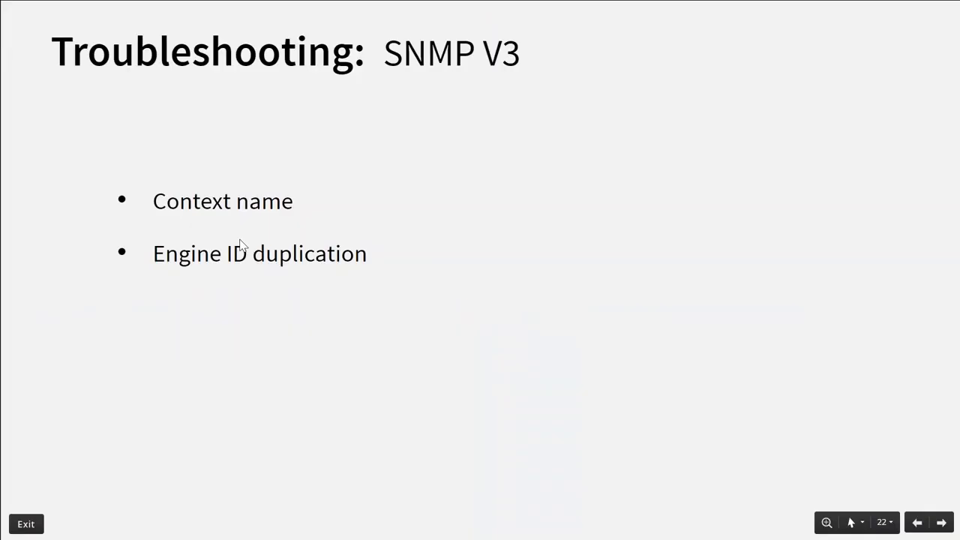
key("Right")
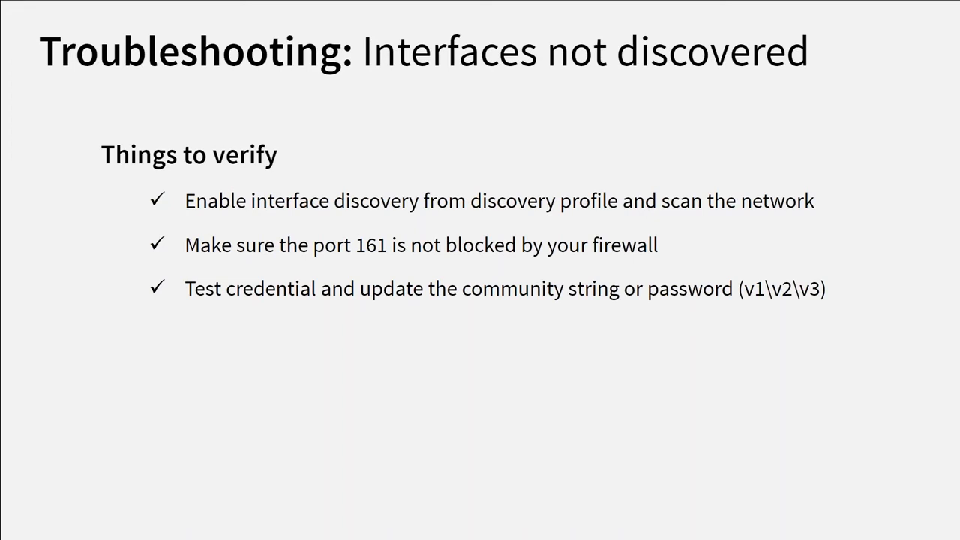
key("Right")
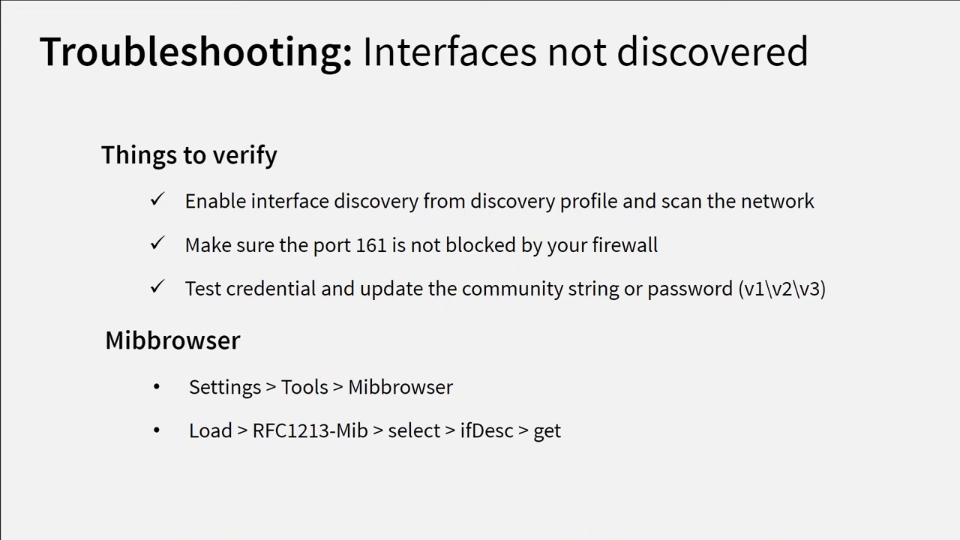
Switch to the opm-qa6 OpManager page and open the MIB Browser from the settings tools
key("alt+Tab")
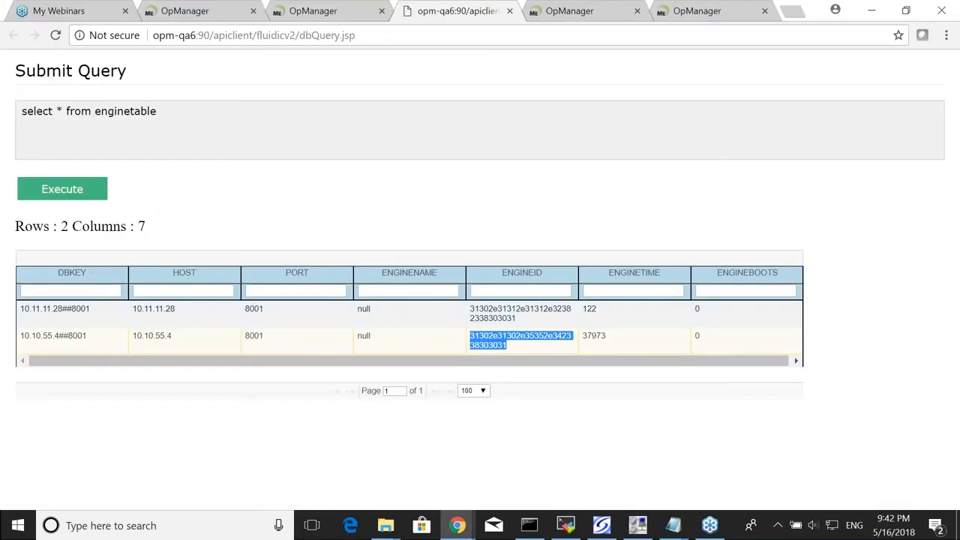
left_click(308, 11)
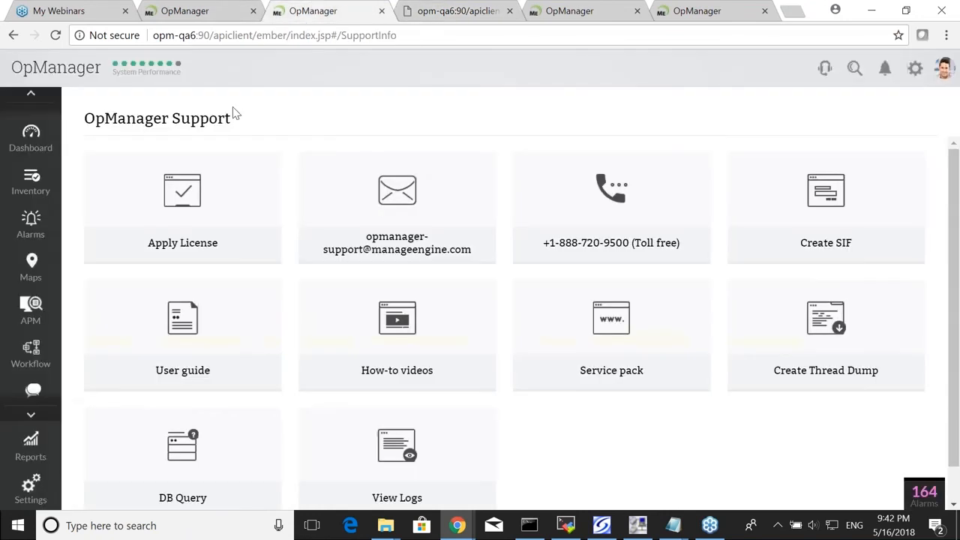
left_click(31, 484)
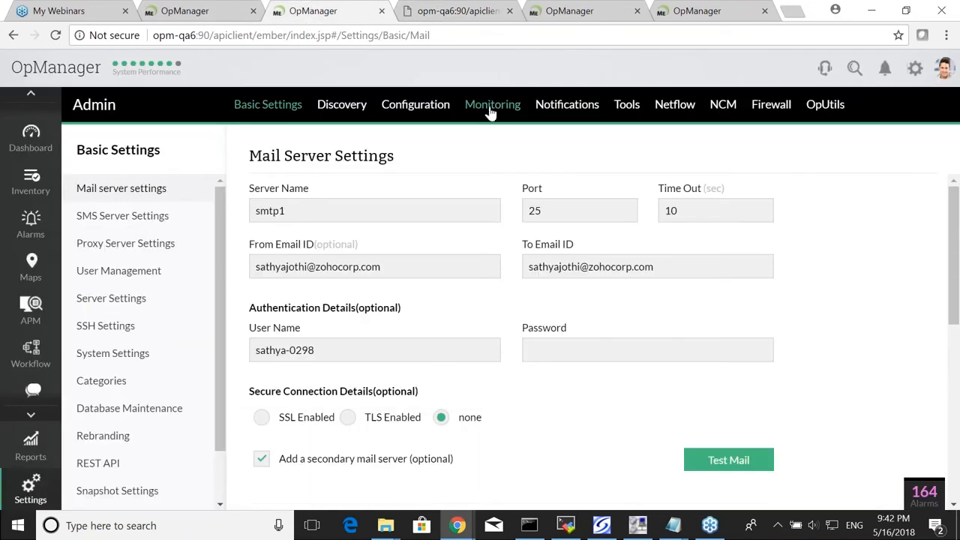
left_click(627, 107)
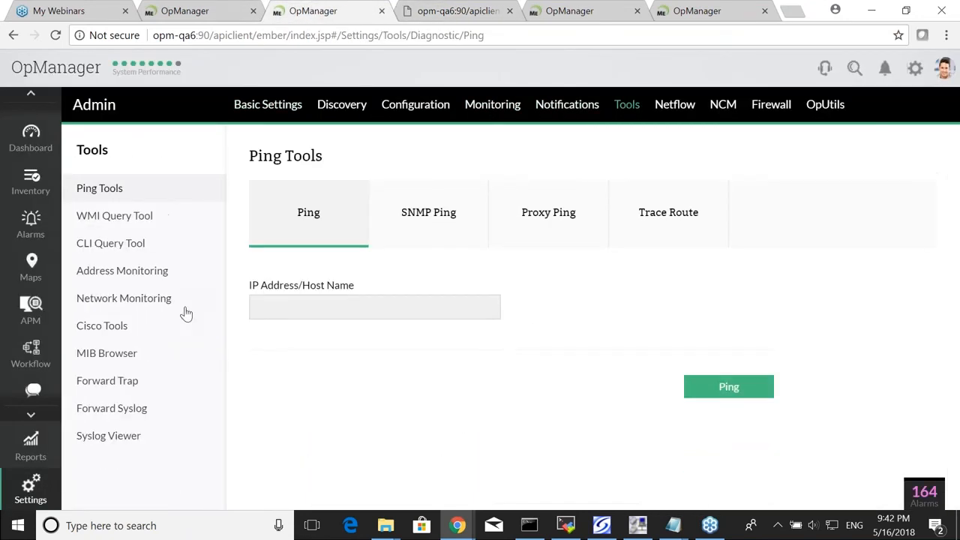
left_click(112, 355)
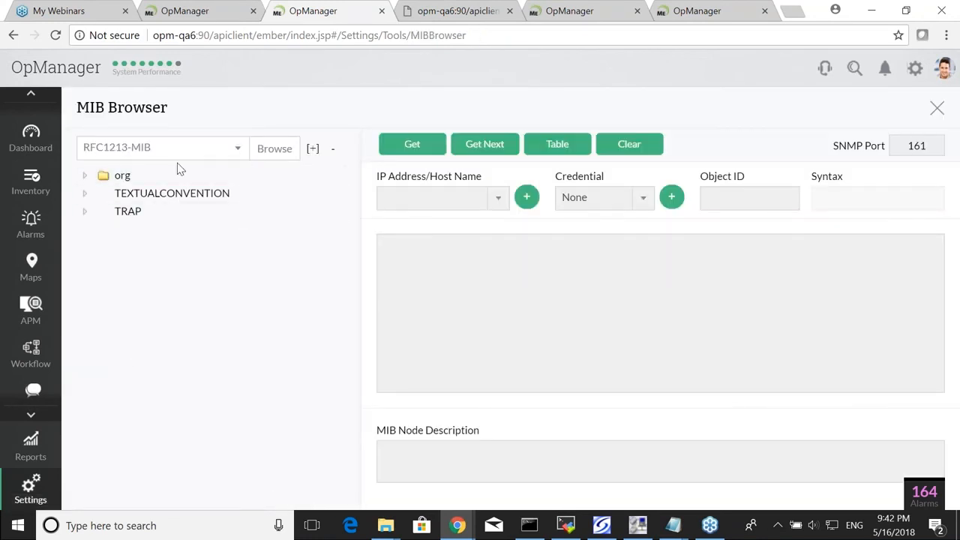
Expand the whole RFC1213-MIB tree and select the ifDescr object under ifEntry
left_click(309, 150)
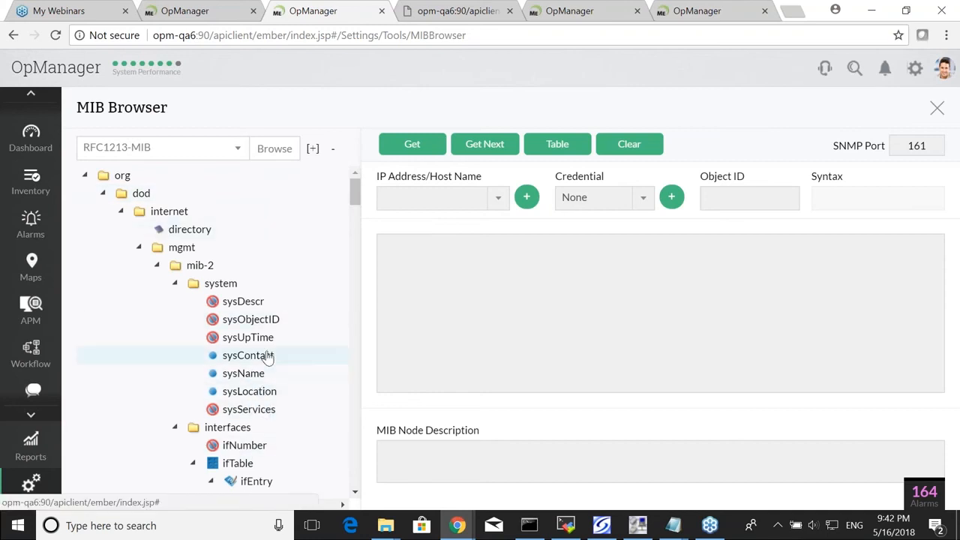
mouse_move(355, 193)
left_mouse_down()
mouse_move(356, 221)
mouse_move(356, 199)
mouse_move(355, 210)
left_mouse_up()
left_click(283, 285)
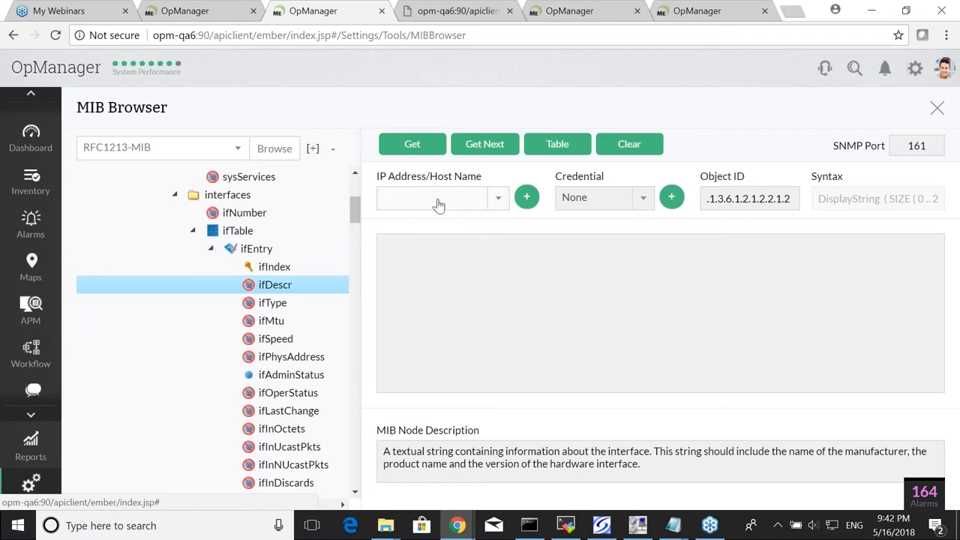
left_click(526, 196)
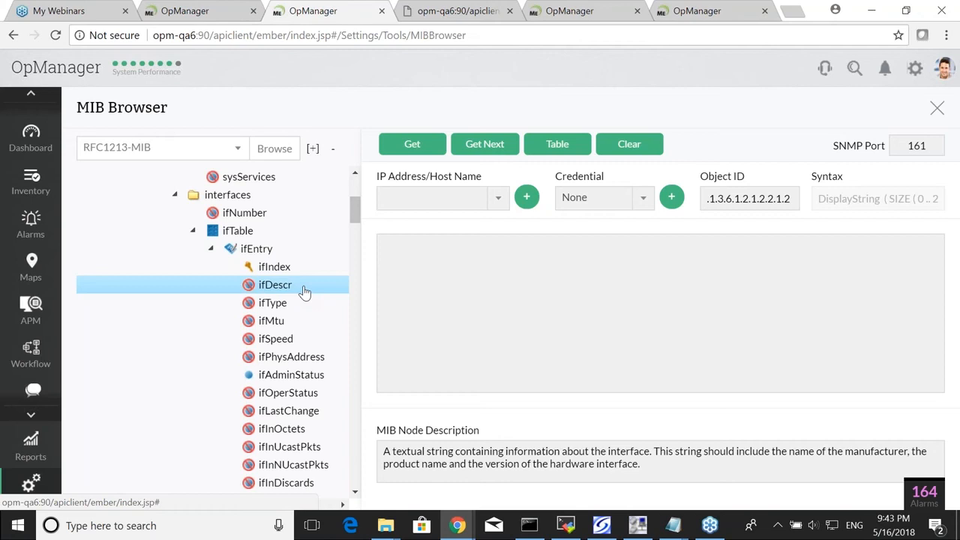
left_click(540, 280)
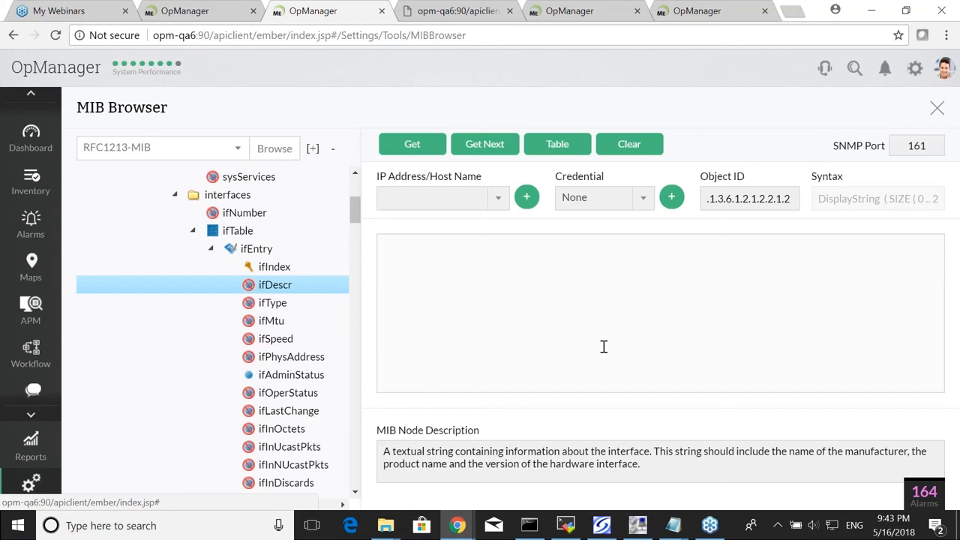
key("alt+Tab")
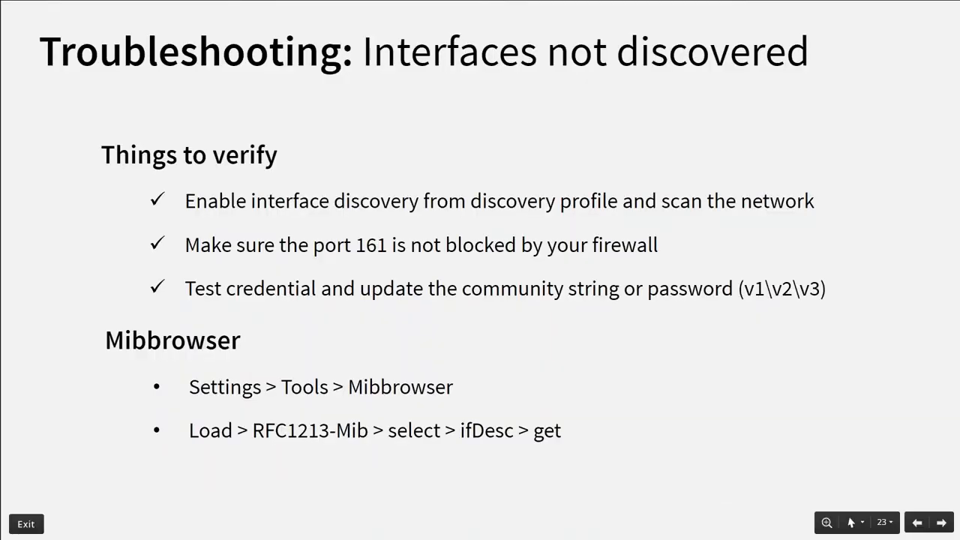
key("Right")
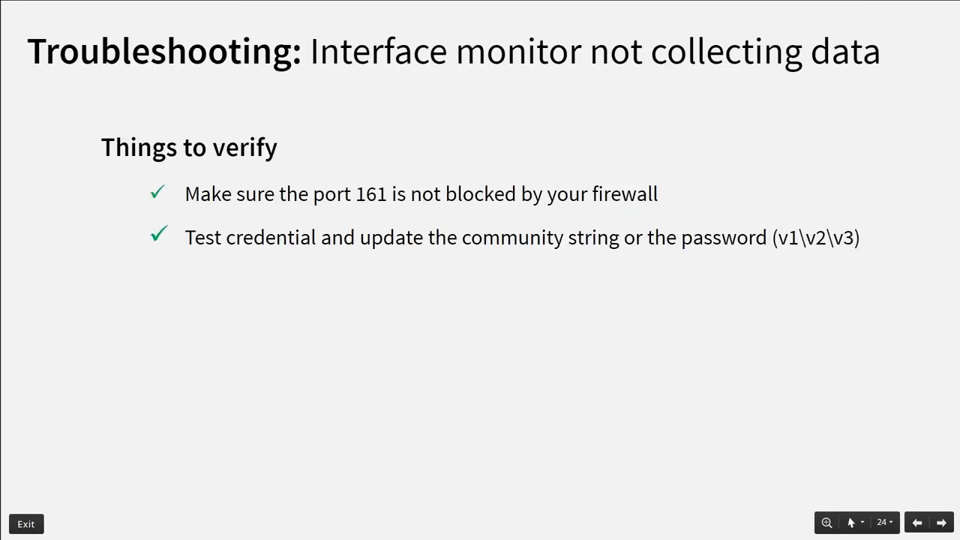
key("Right")
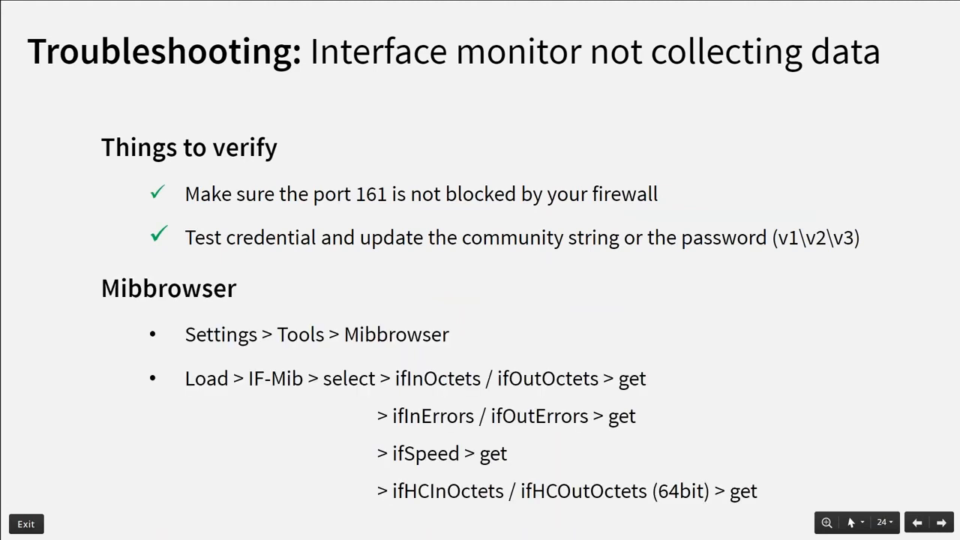
Return to the OpManager MIB Browser, load IF-MIB and expand its whole tree
key("alt+Tab")
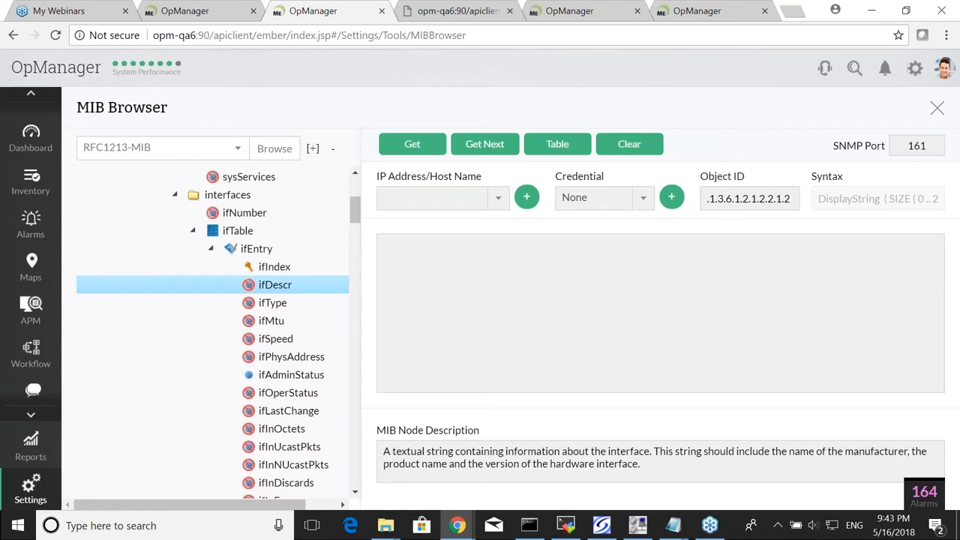
left_click(204, 150)
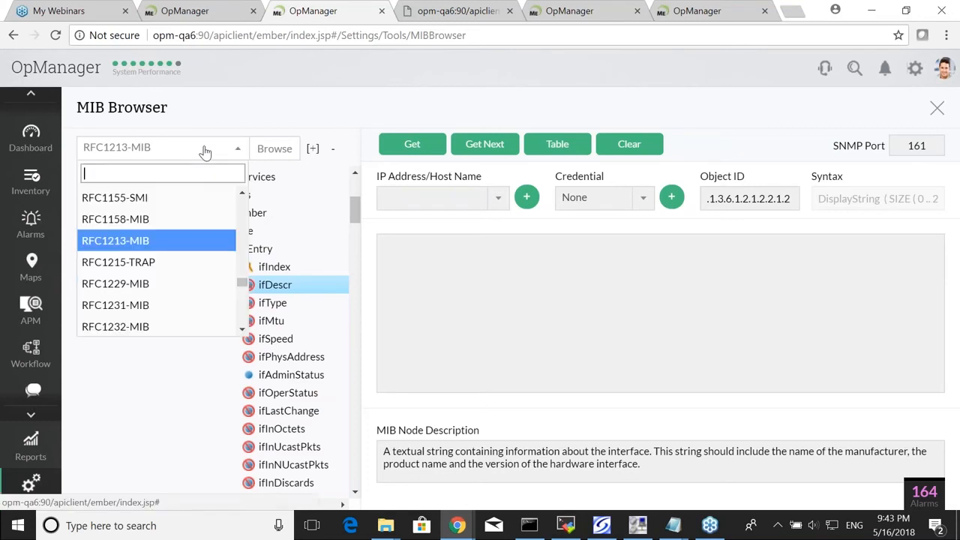
type("if")
key("Down")
key("Down")
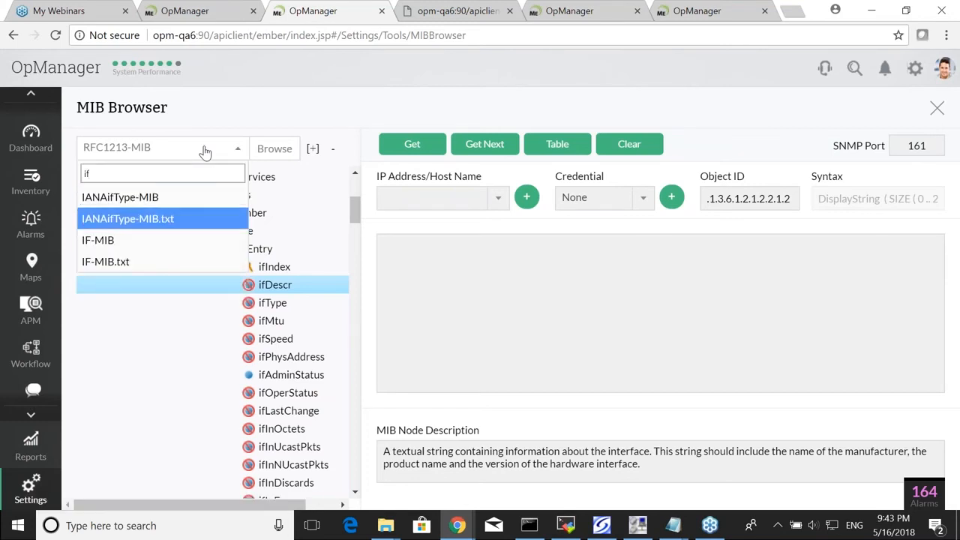
key("Return")
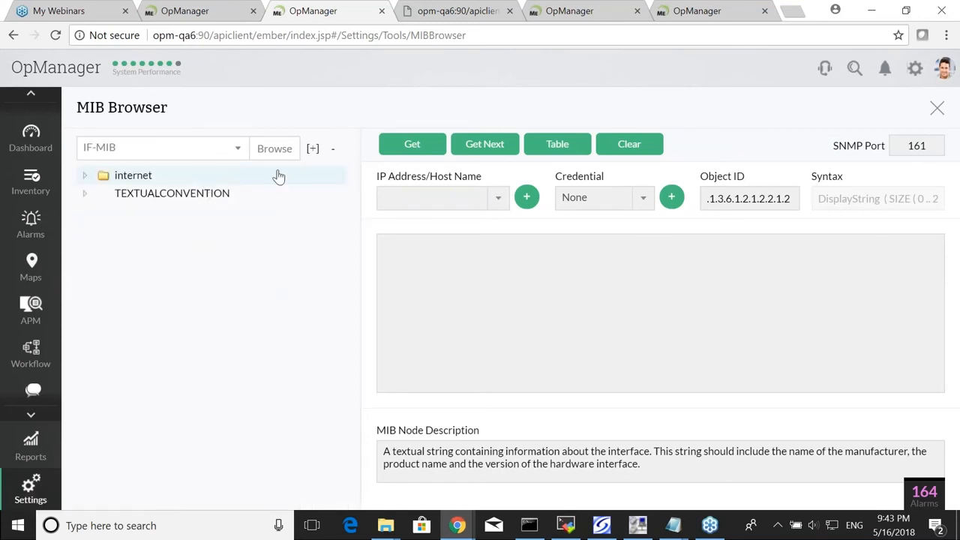
left_click(312, 149)
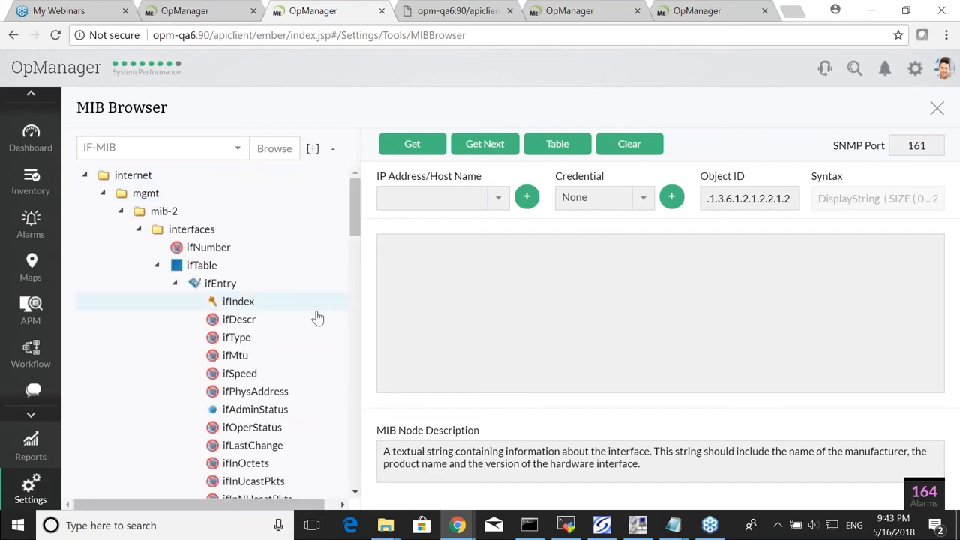
Examine the ifInOctets and ifOutOctets objects under ifEntry, ending with ifInOctets selected
left_click(246, 464)
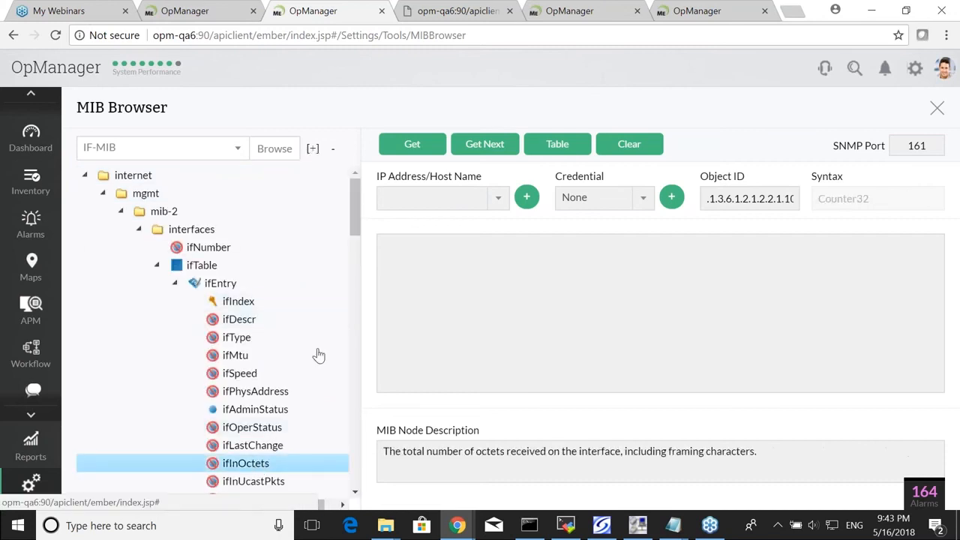
scroll(352, 243, "down", 2)
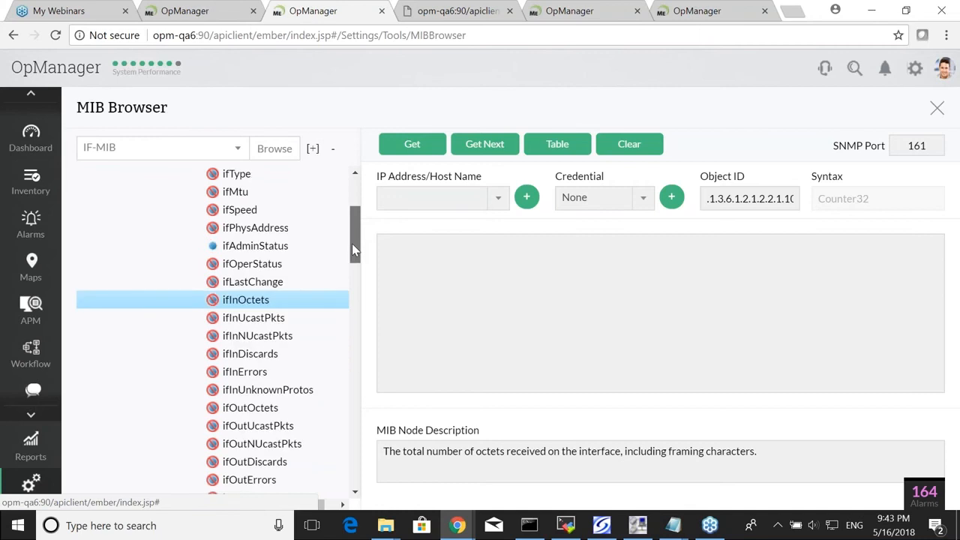
left_click(279, 409)
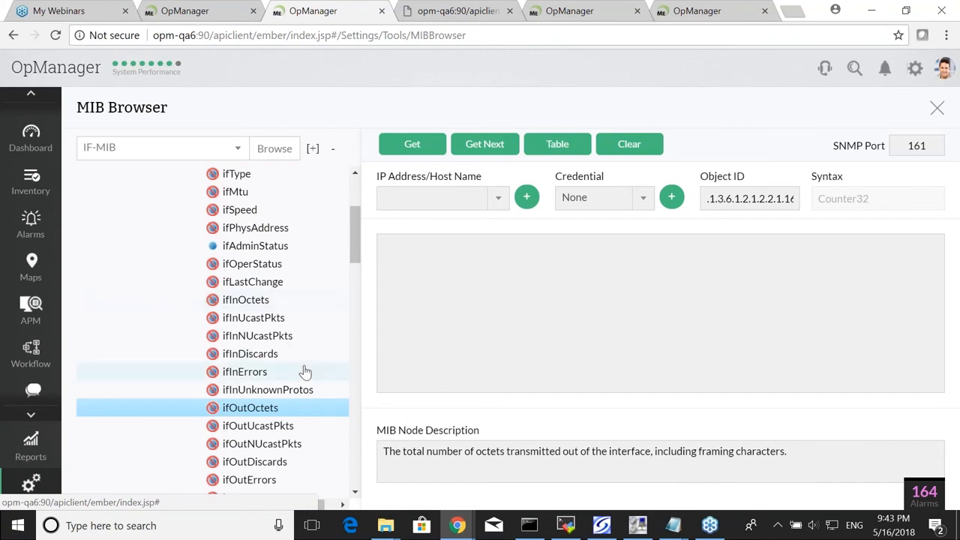
left_click(273, 302)
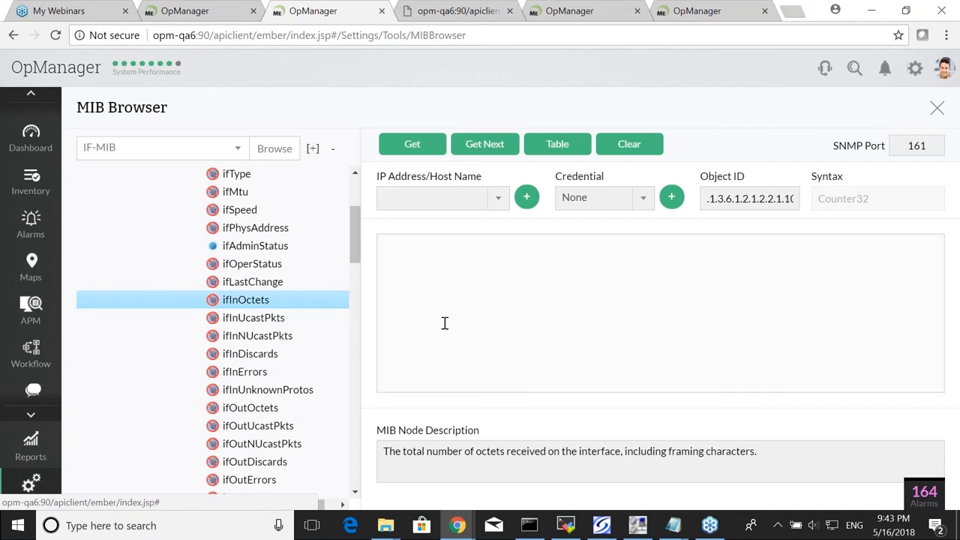
key("alt+Tab")
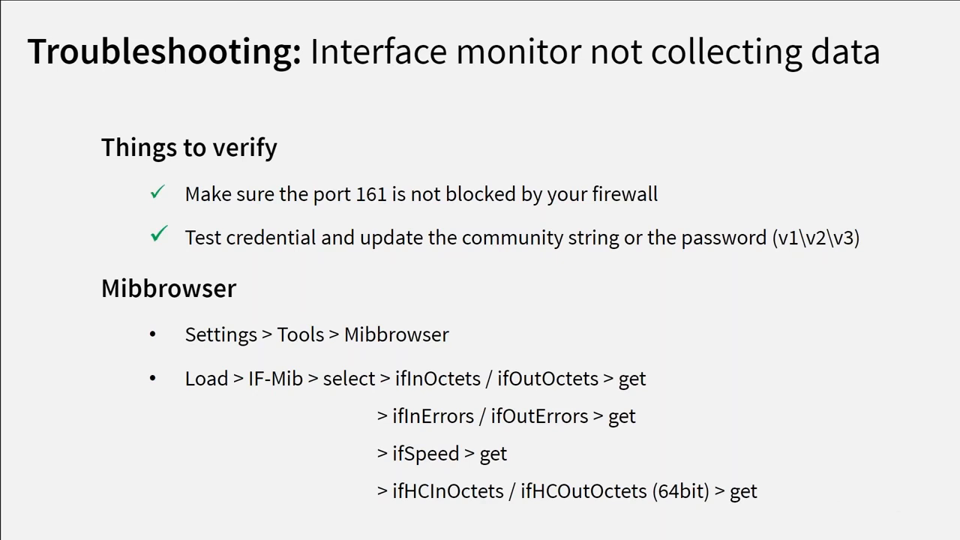
key("Right")
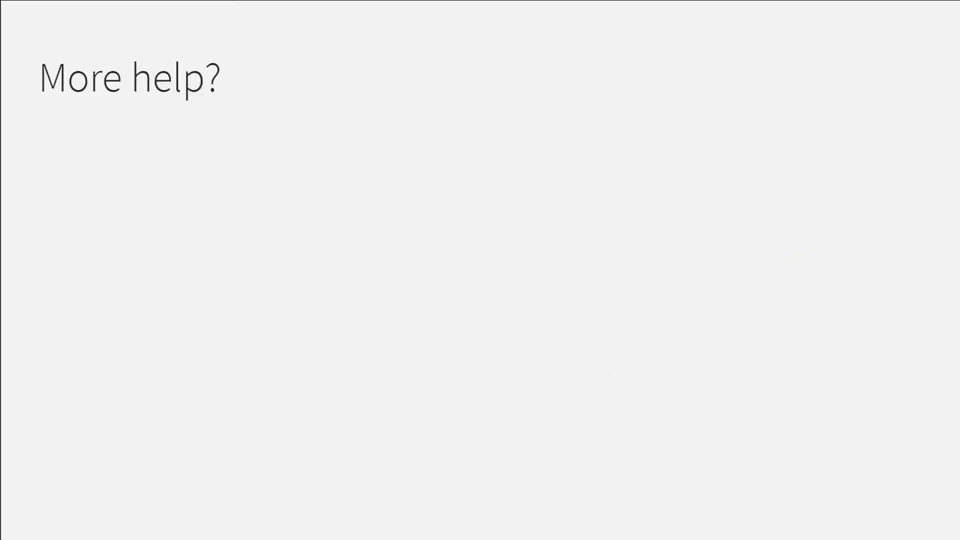
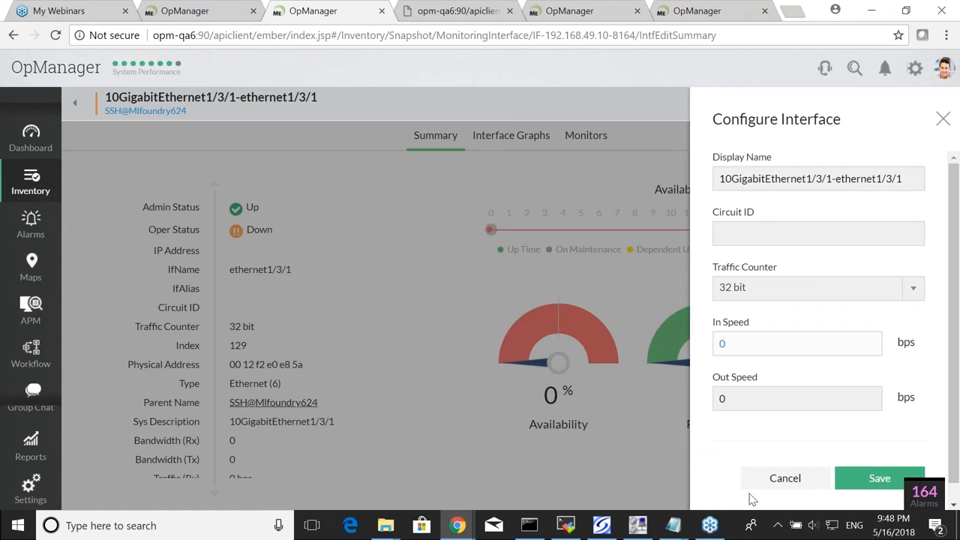
Close the Configure Interface form of 10GigabitEthernet1/3/1 without saving and return to the interface inventory
left_click(777, 481)
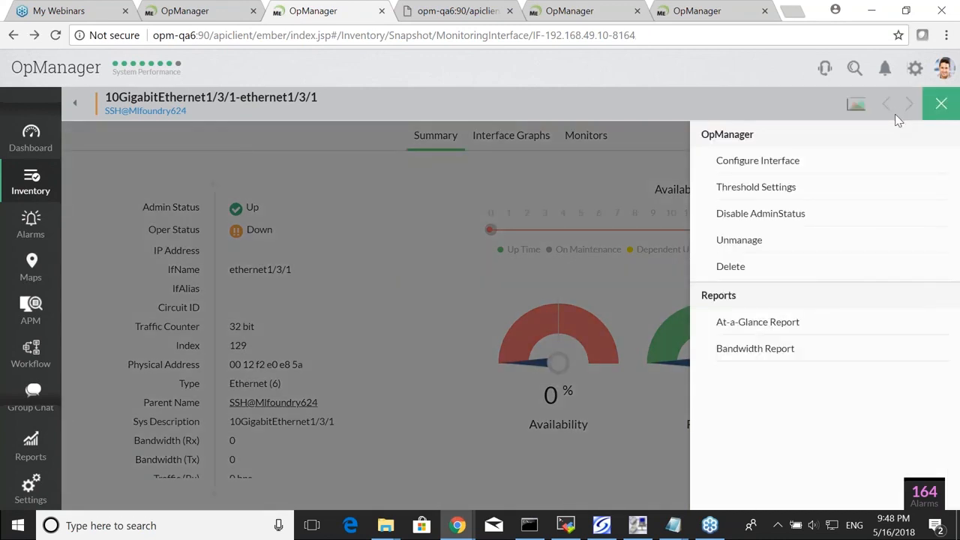
left_click(941, 104)
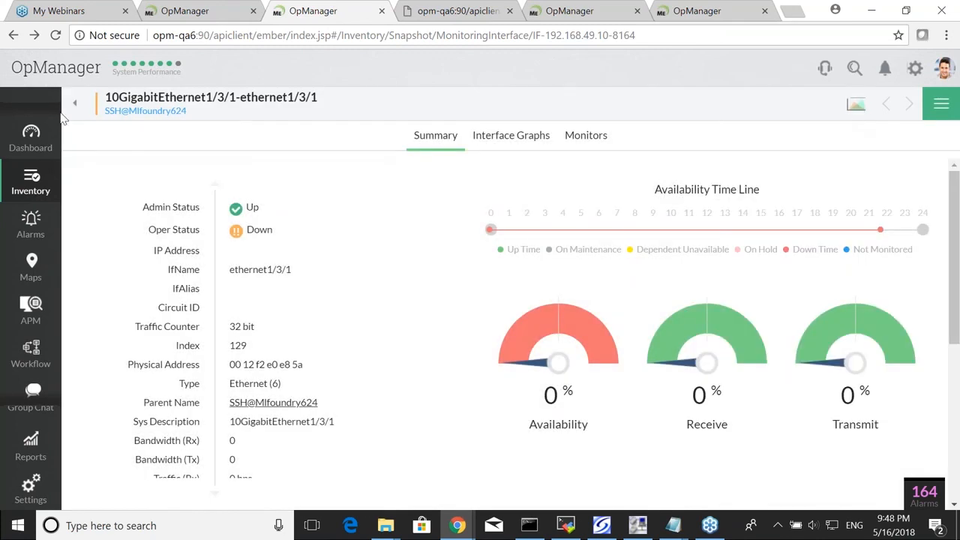
left_click(30, 190)
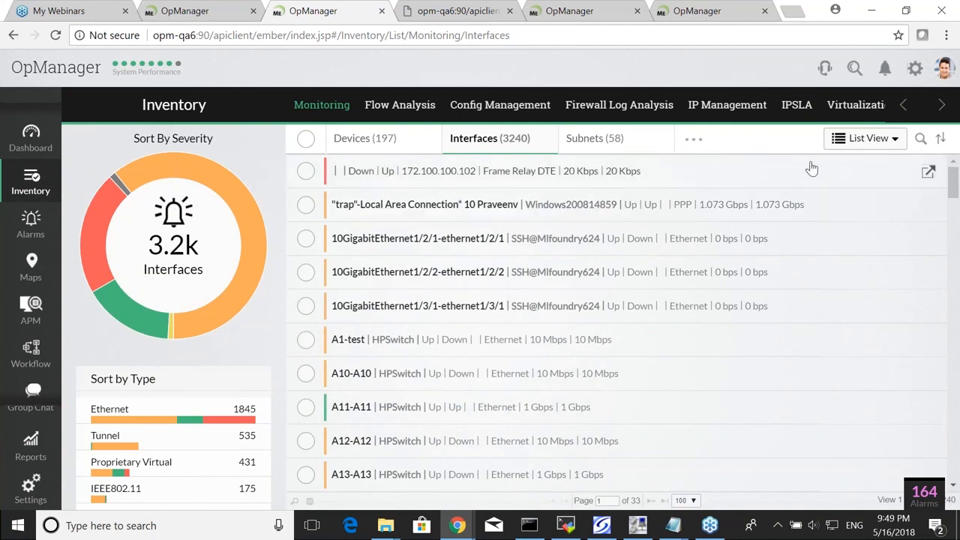
Show the interface inventory in Table View, sorted by Parent Name
left_click(866, 138)
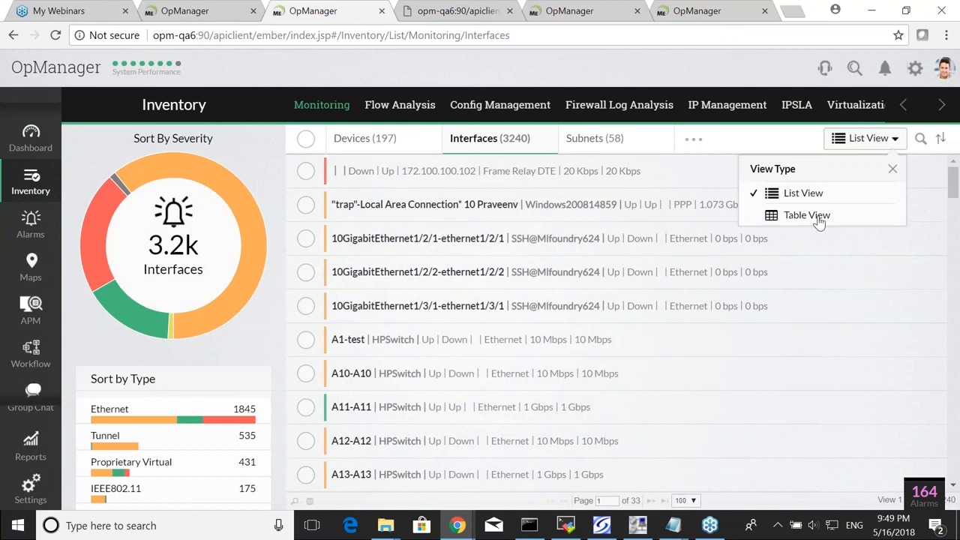
left_click(807, 215)
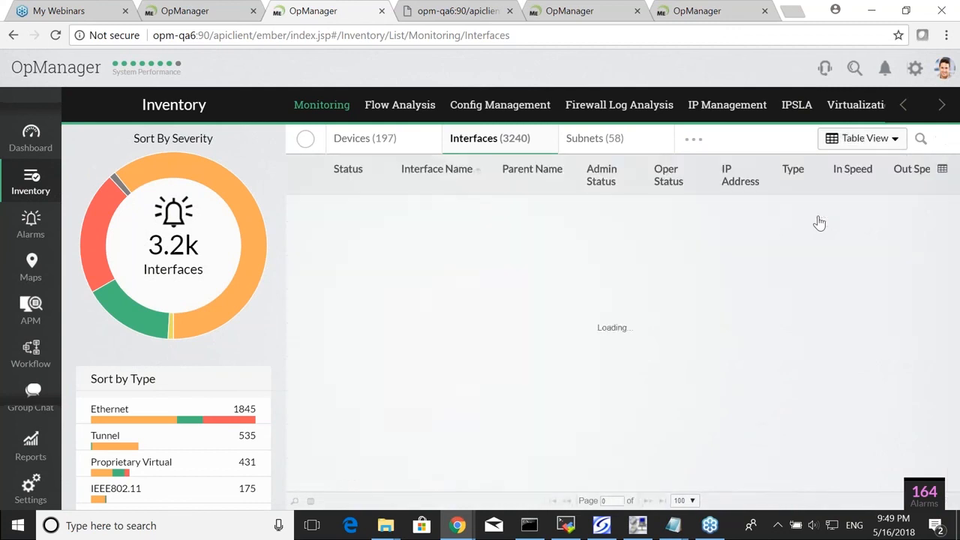
left_click(521, 172)
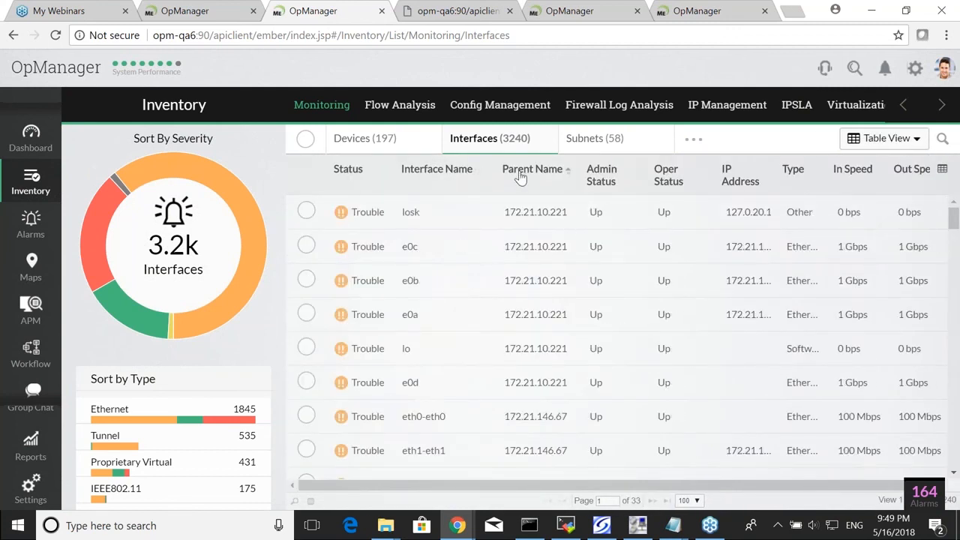
Select the interfaces losk, e0c, e0b, e0a, lo and e0d of 172.21.10.221, open their In / Out Speed form and cancel it
left_click(306, 211)
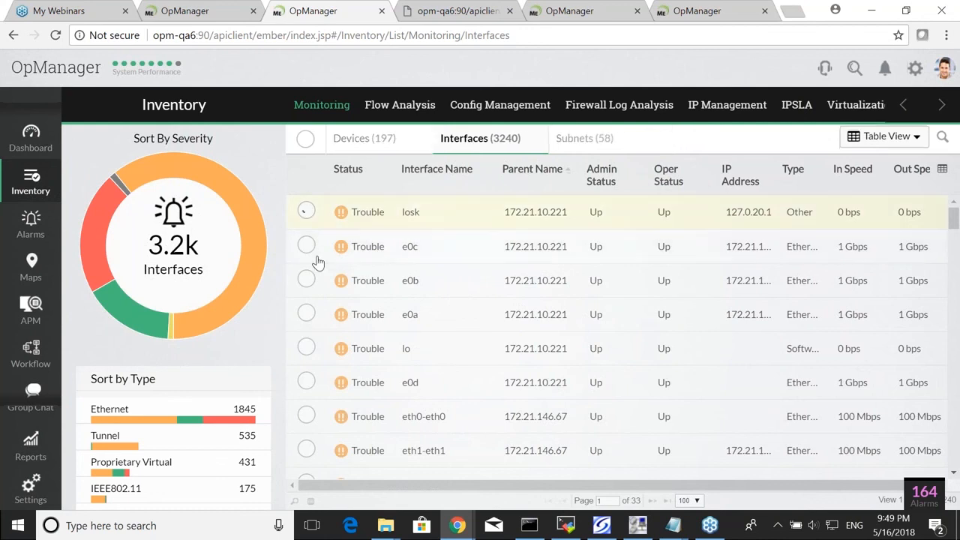
left_click(305, 247)
left_click(308, 279)
left_click(311, 314)
left_click(307, 349)
left_click(306, 382)
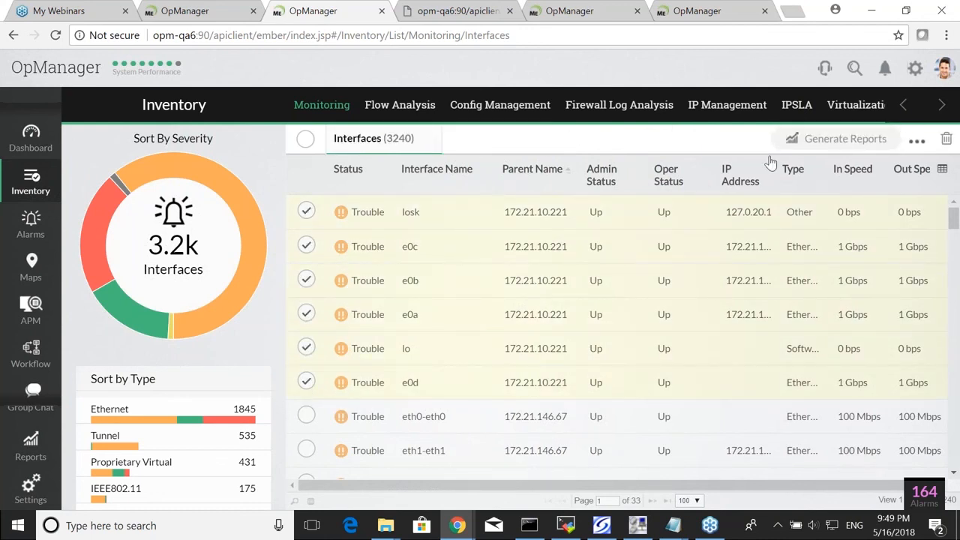
left_click(918, 141)
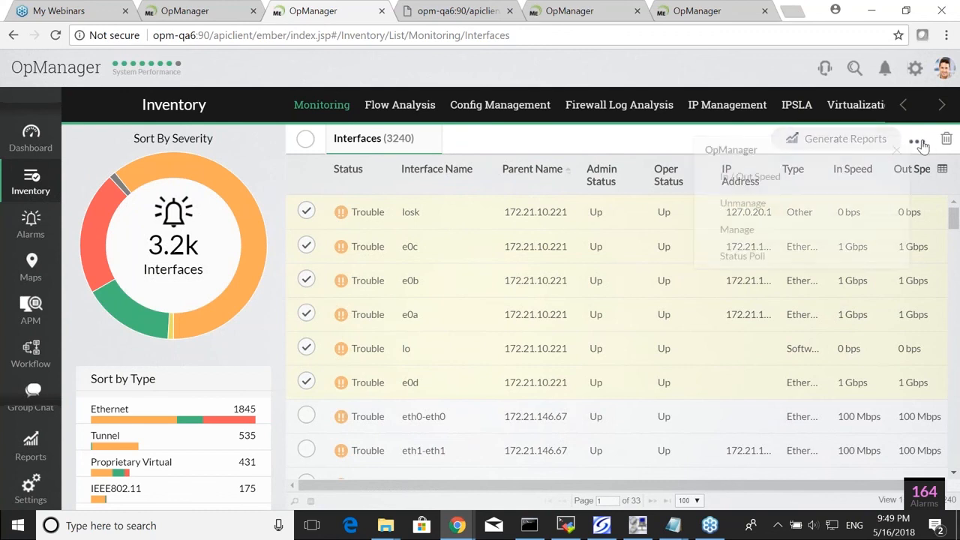
left_click(760, 200)
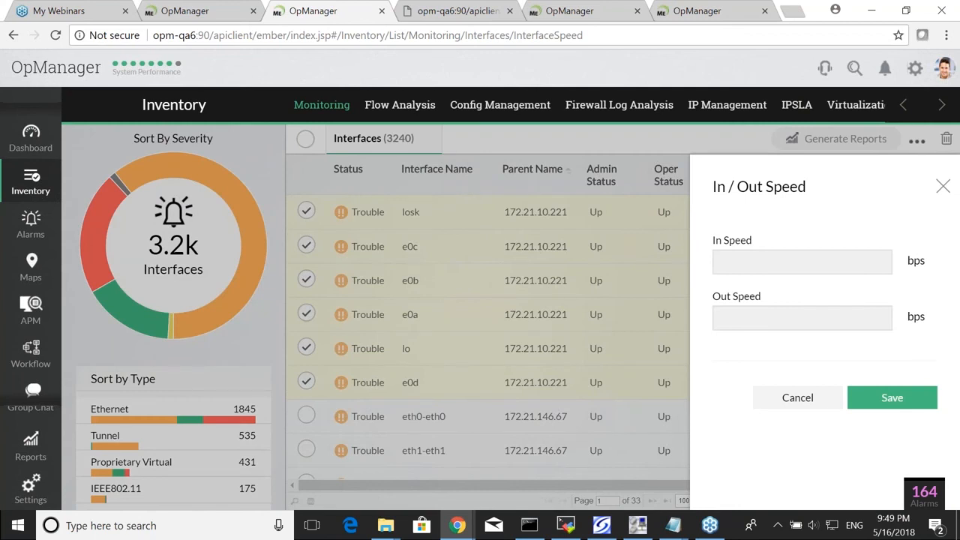
left_click(781, 403)
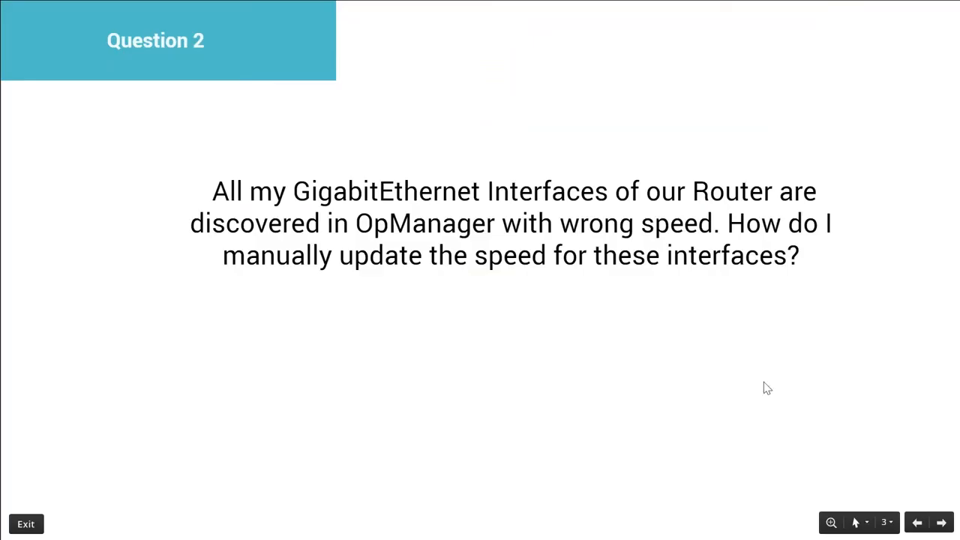
Advance the slideshow to Question 3 and switch back to OpManager in the browser
key("Right")
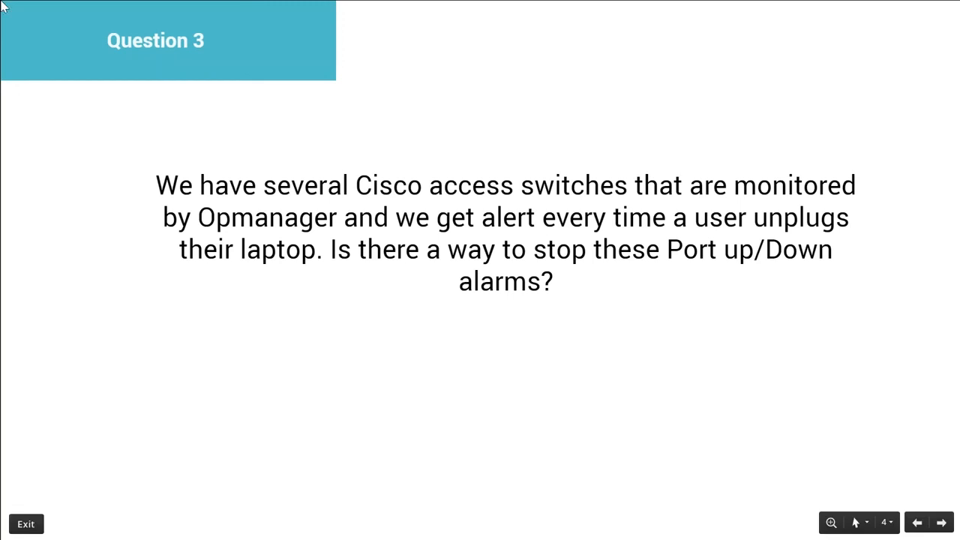
key("alt+Tab")
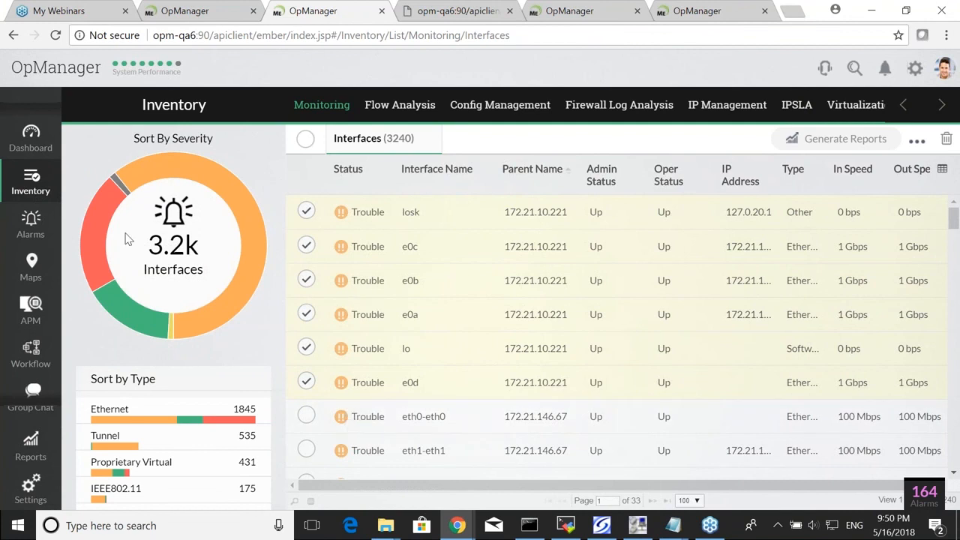
Open the full view of HPSwitch's interface A10-A10 from the interface inventory
left_click(28, 186)
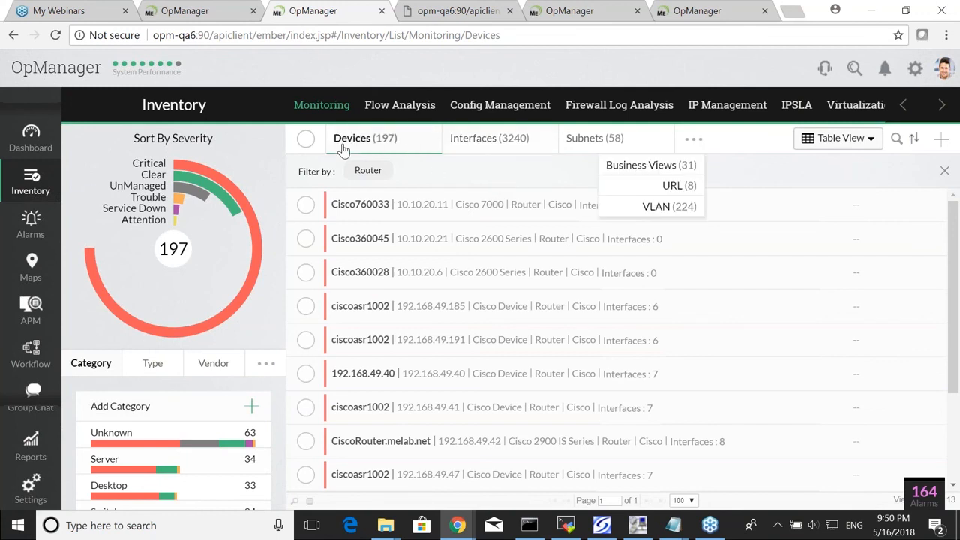
left_click(508, 143)
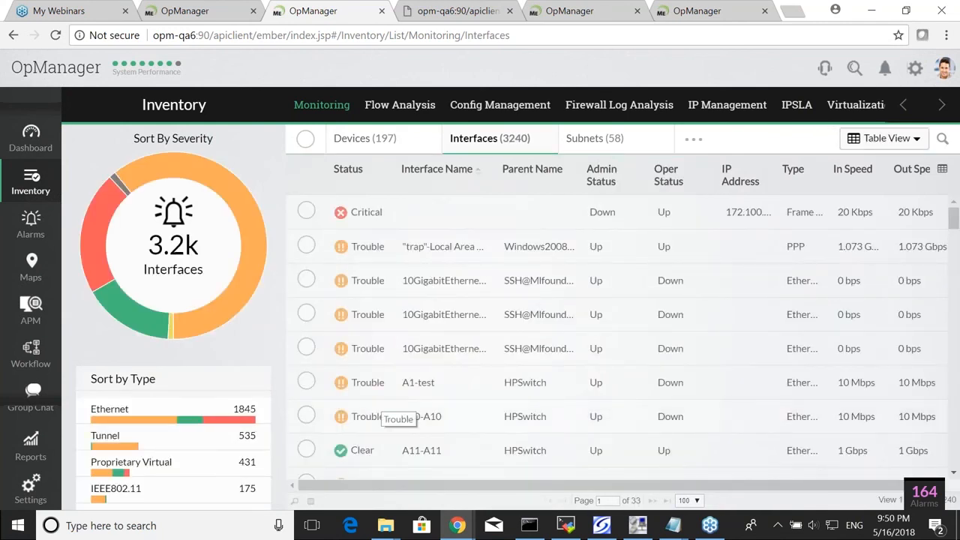
left_click(428, 415)
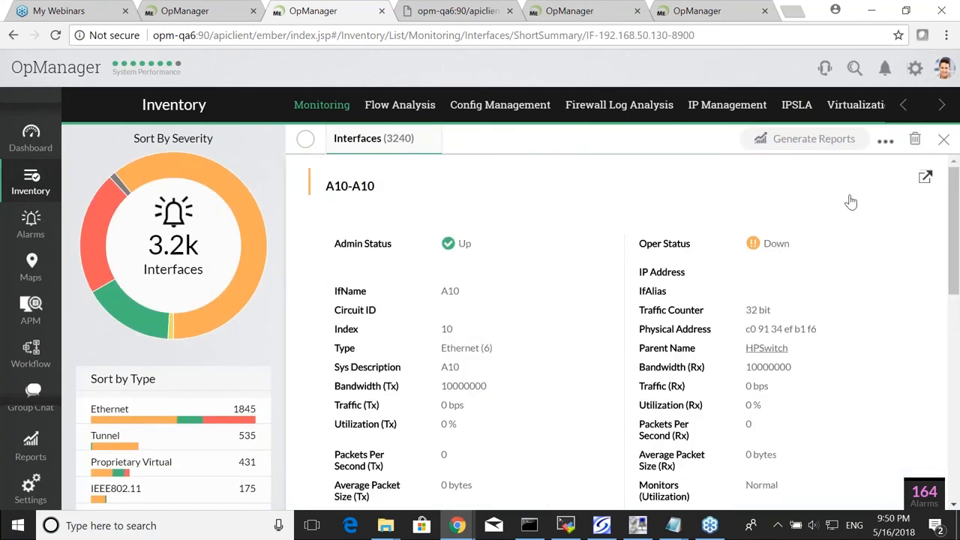
left_click(925, 178)
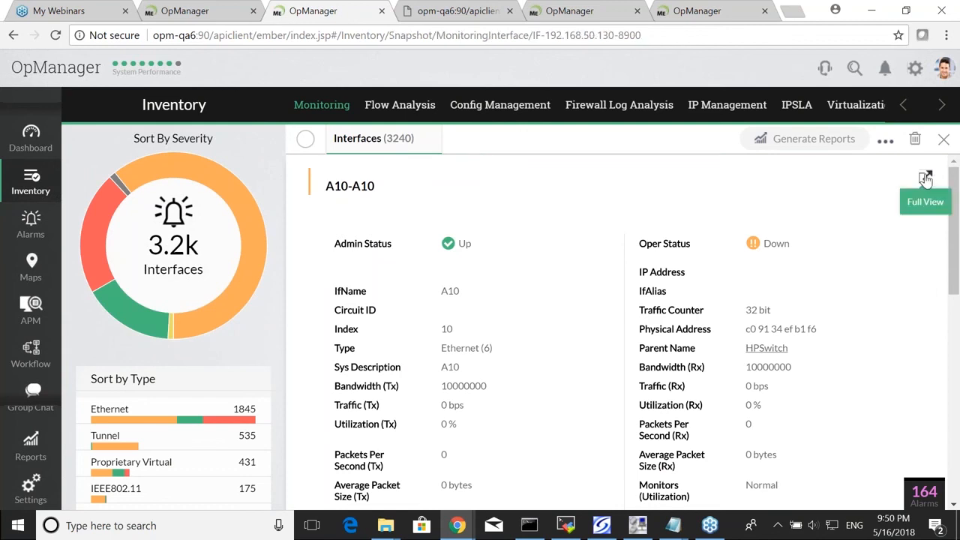
Disable the status poll in the Threshold Settings of interface A10-A10 and save
left_click(941, 103)
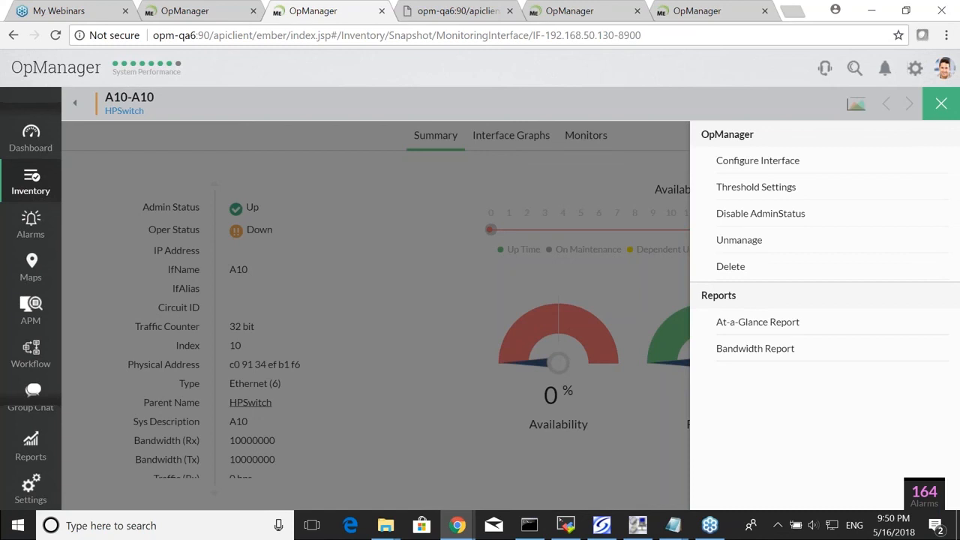
left_click(775, 169)
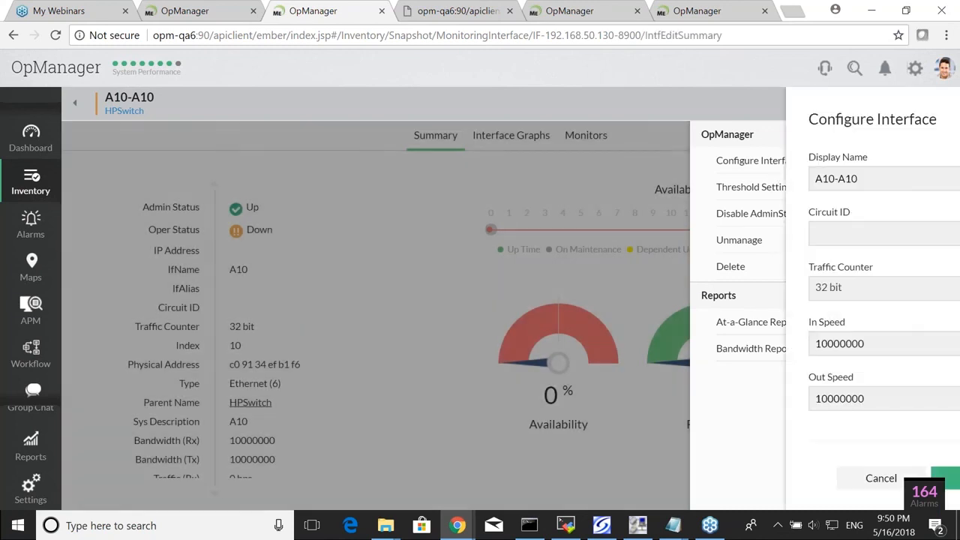
left_click(808, 488)
left_click(765, 188)
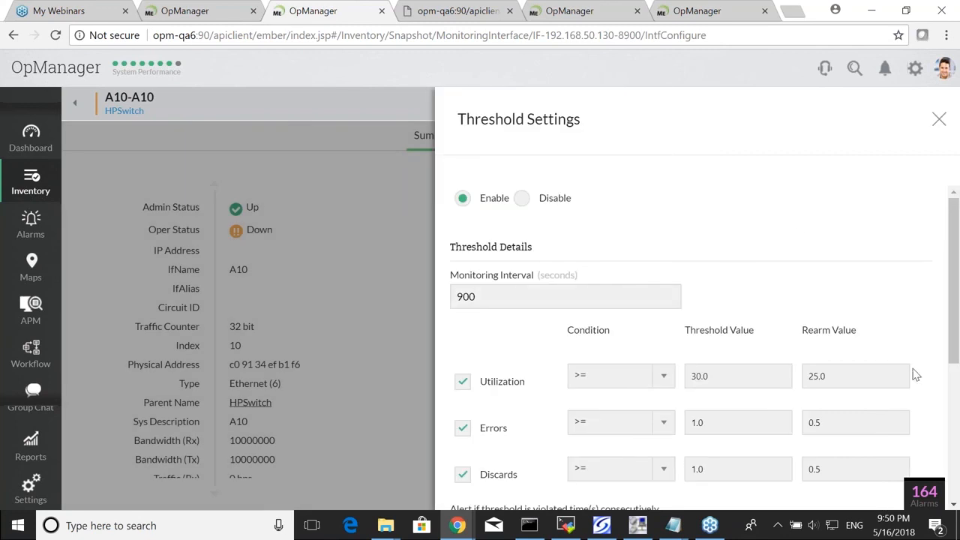
scroll(951, 275, "down", 4)
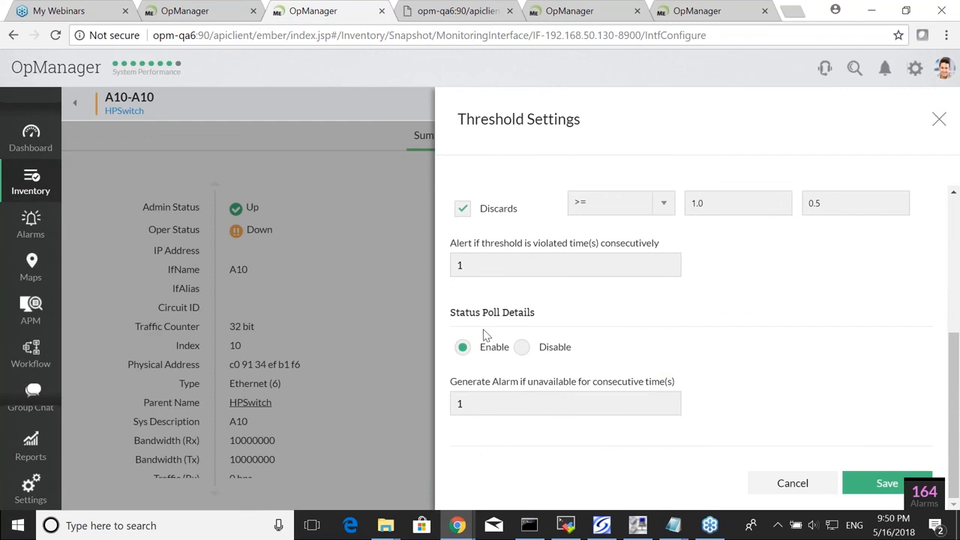
left_click(521, 348)
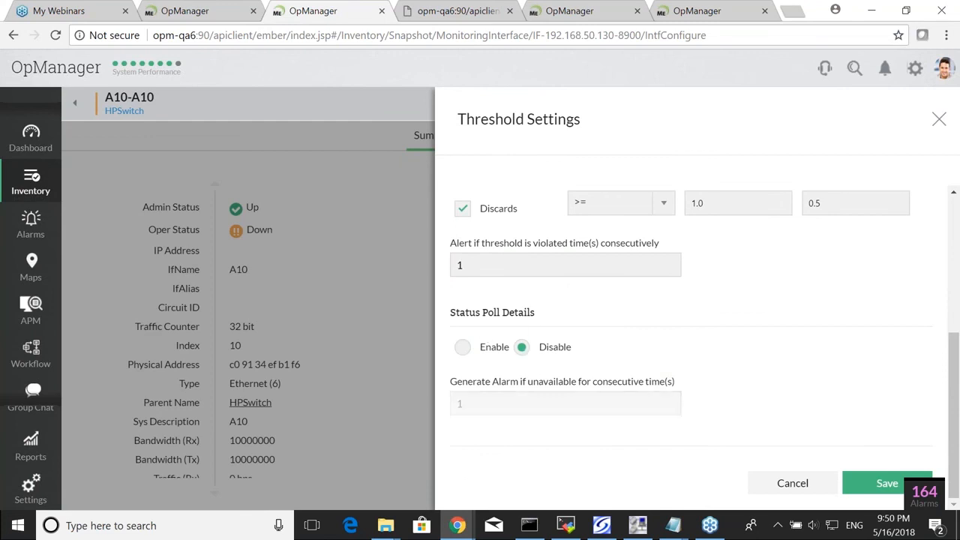
left_click(884, 484)
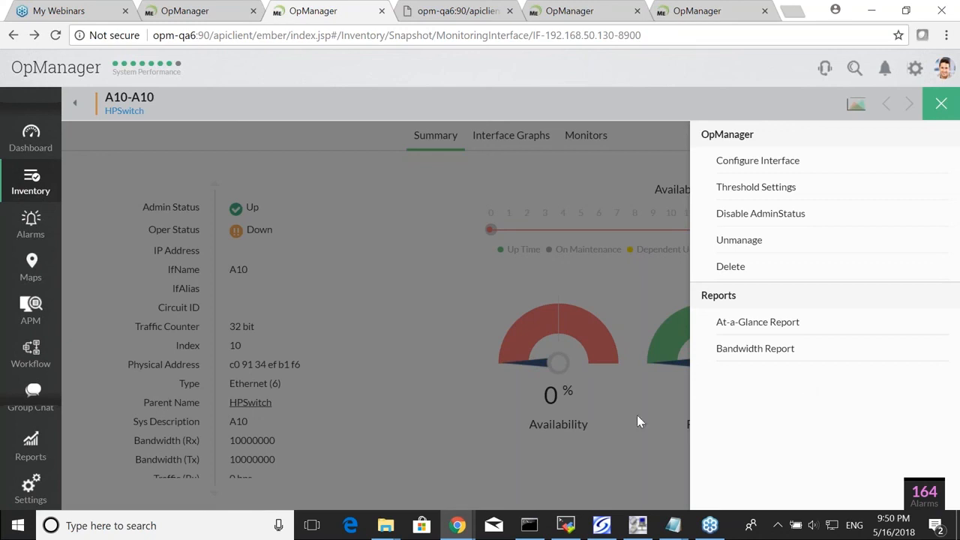
Open the Interface Templates in the configuration settings and filter them by the name "ether"
left_click(25, 192)
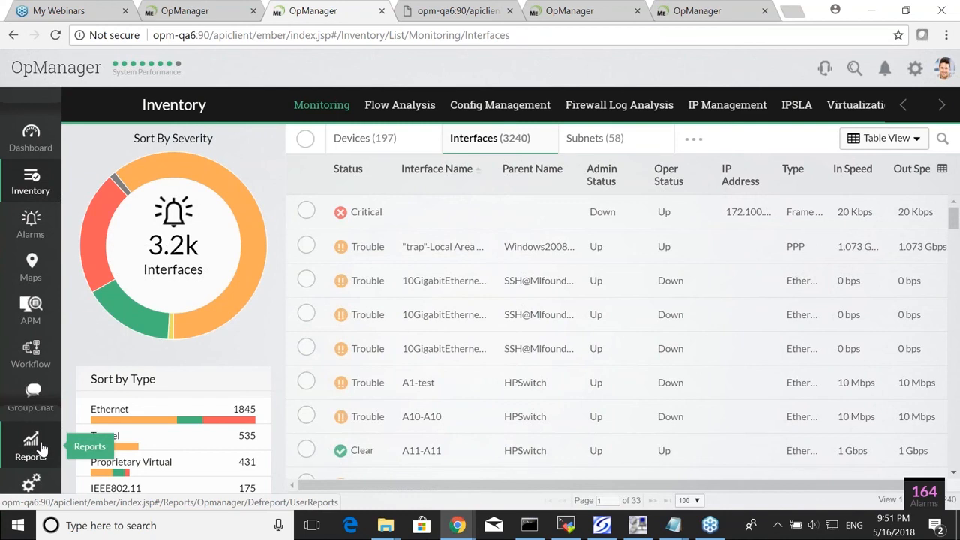
left_click(31, 486)
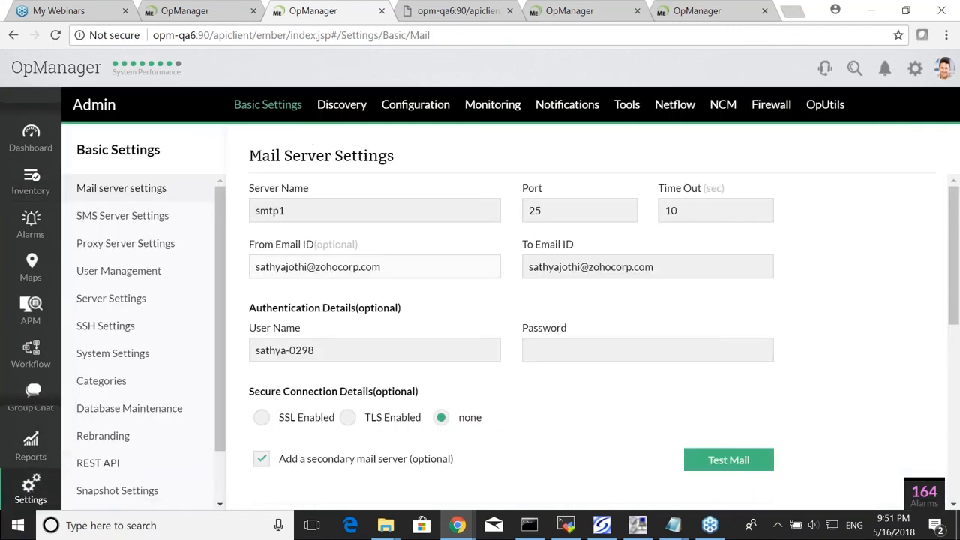
left_click(394, 107)
left_click(30, 489)
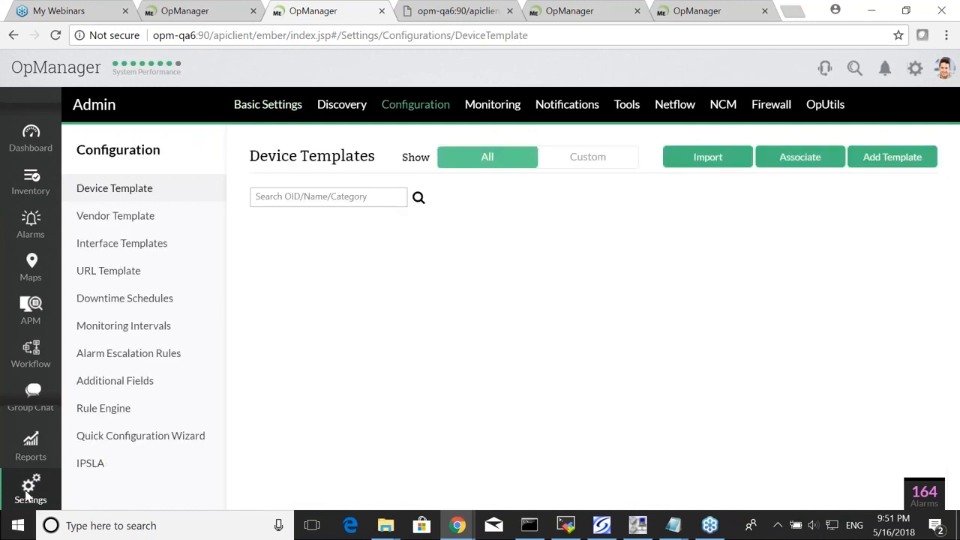
left_click(398, 105)
left_click(158, 245)
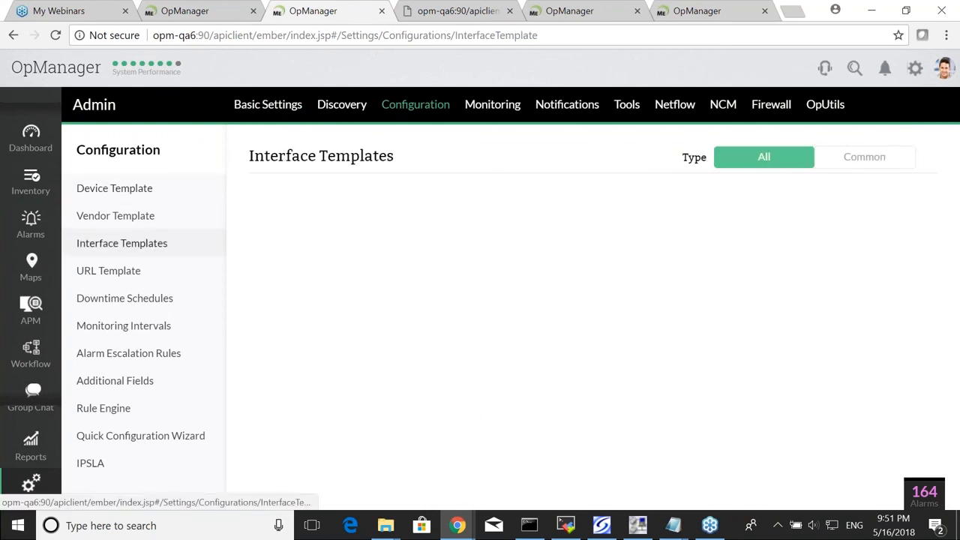
left_click(340, 240)
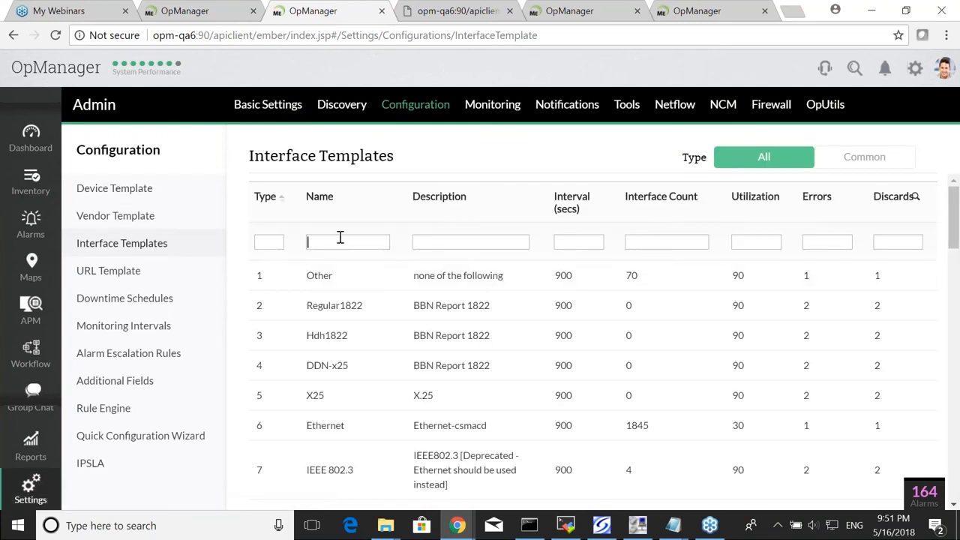
type("ether")
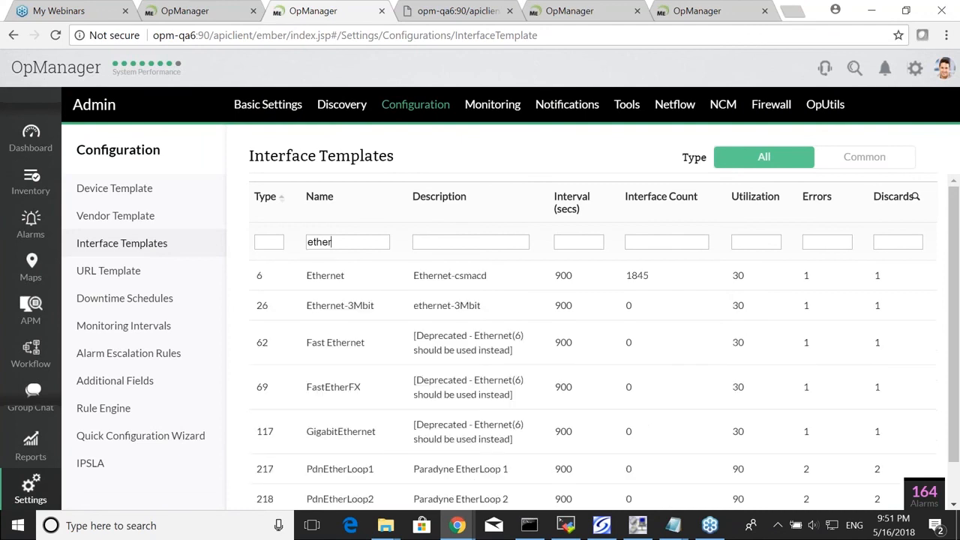
Disable the status poll in the Ethernet interface template, then save and apply the template
left_click(333, 275)
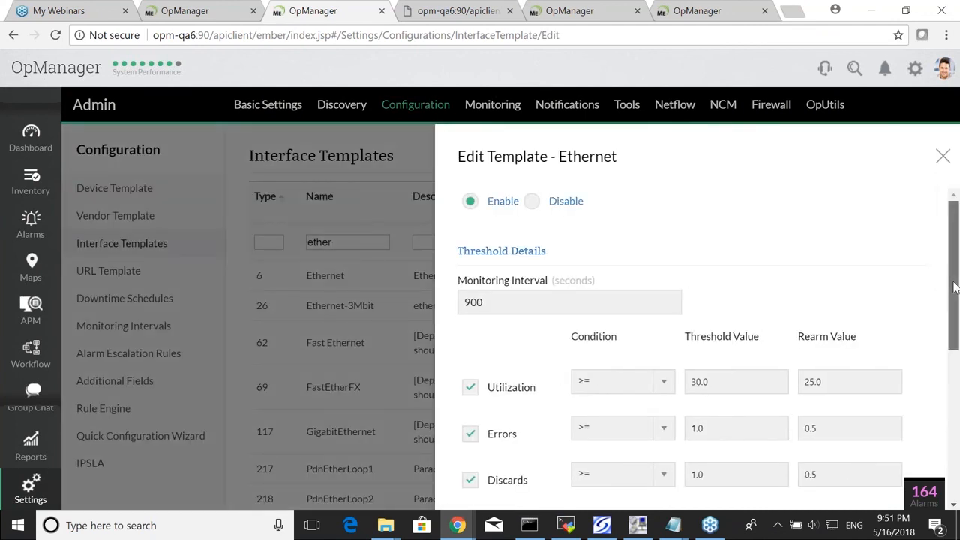
left_click_drag(953, 285, 946, 420)
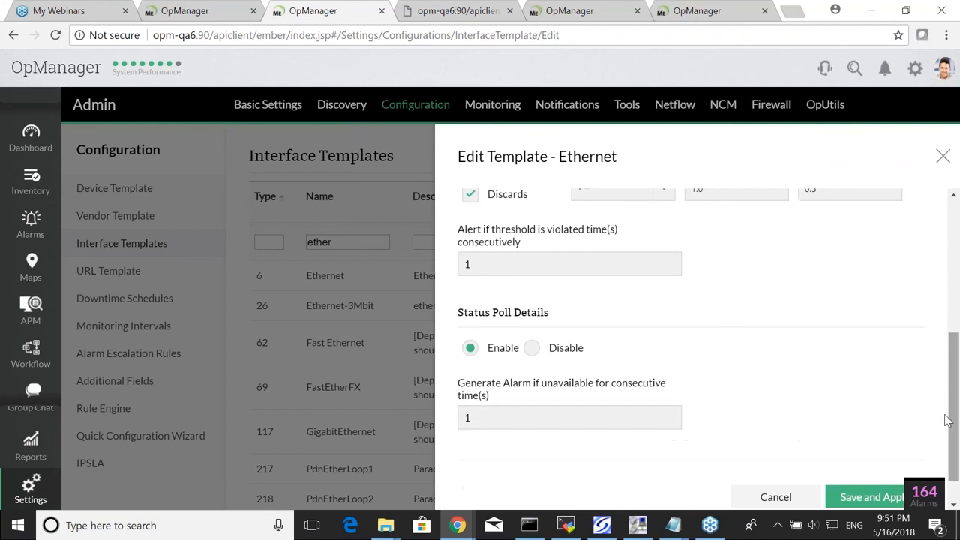
left_click(531, 350)
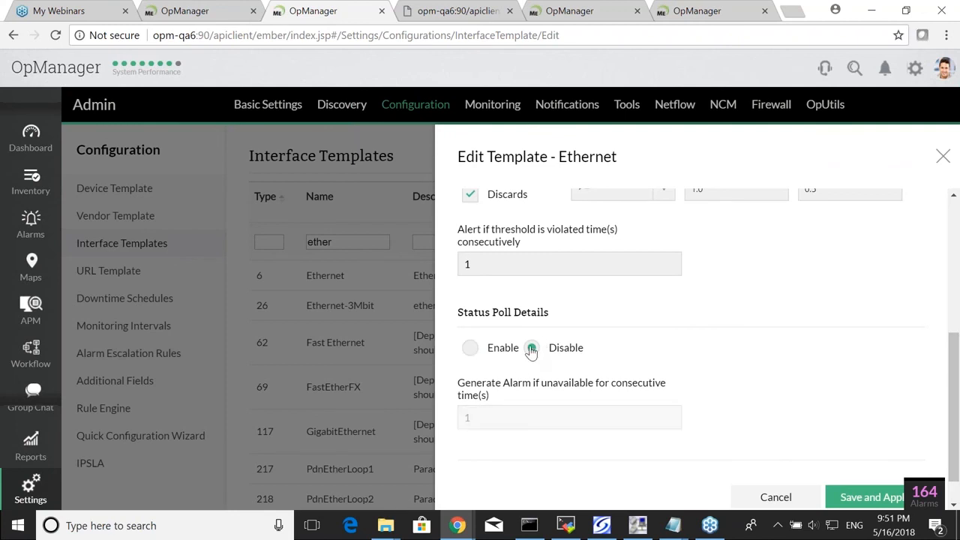
left_click(870, 498)
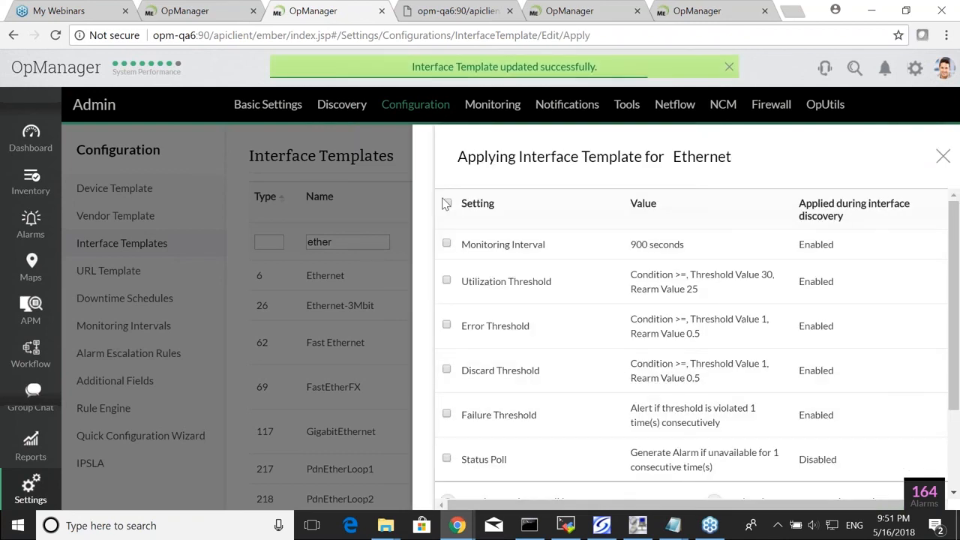
Select all settings of the Ethernet template, apply them to all interfaces and save
left_click(447, 204)
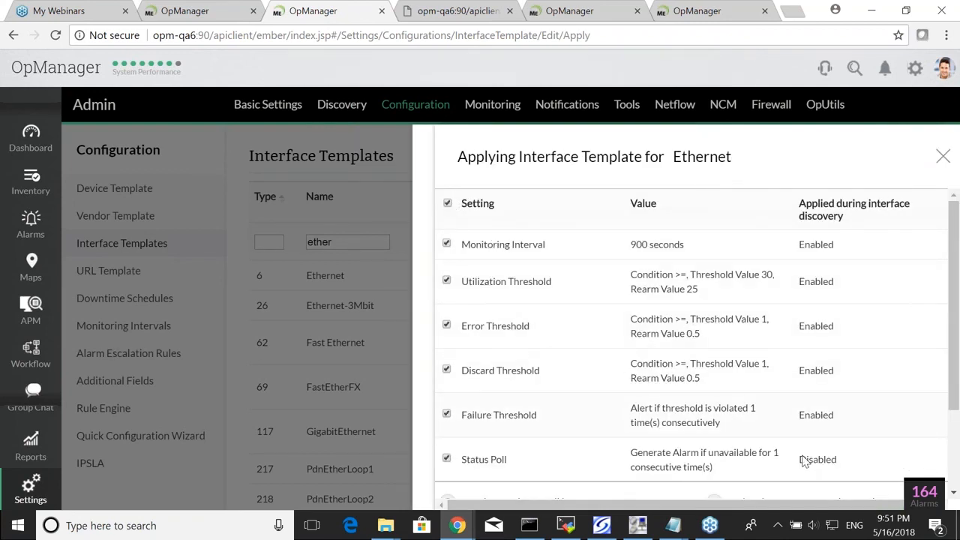
scroll(937, 252, "down", 3)
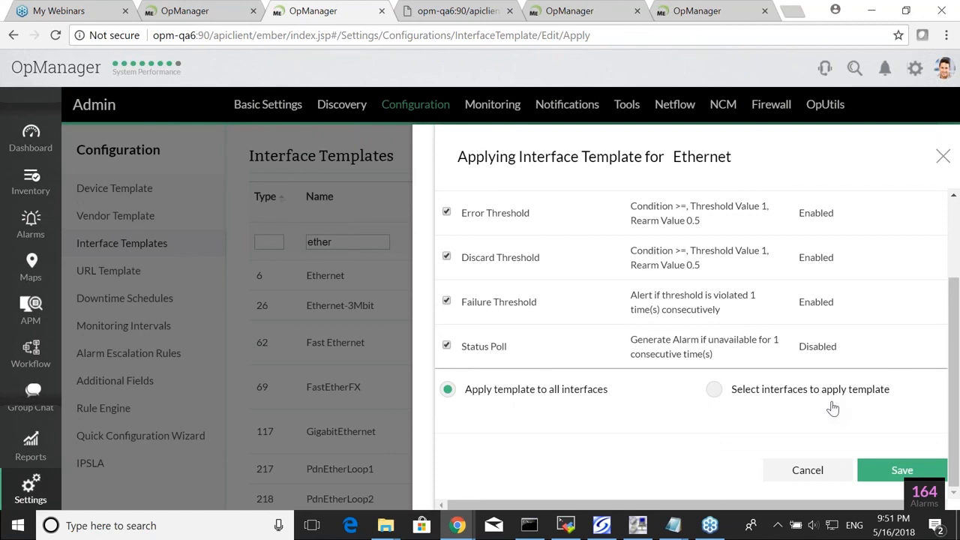
left_click(713, 389)
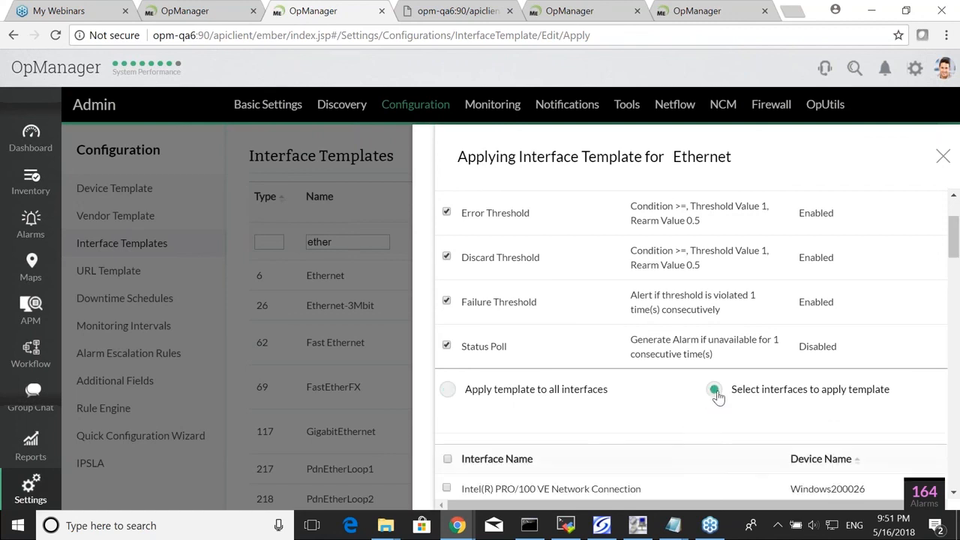
left_click(454, 396)
left_click(863, 465)
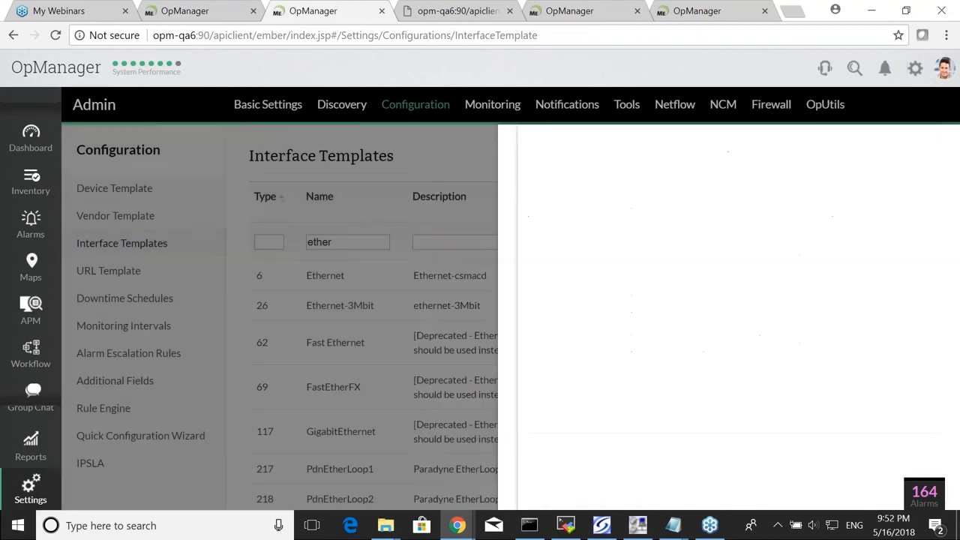